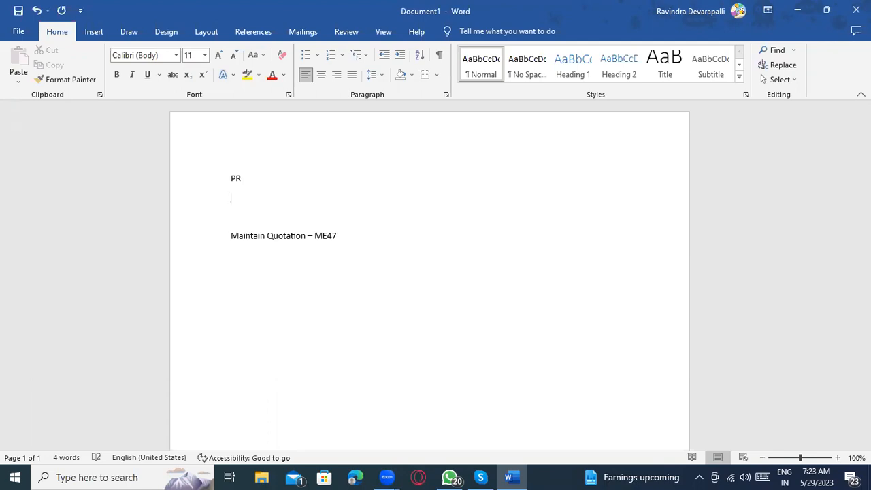
Step: Add 'ME51N' after PR and a line 'RFQ – ME41' to the Word notes, then open Windows search
type("RFQ -")
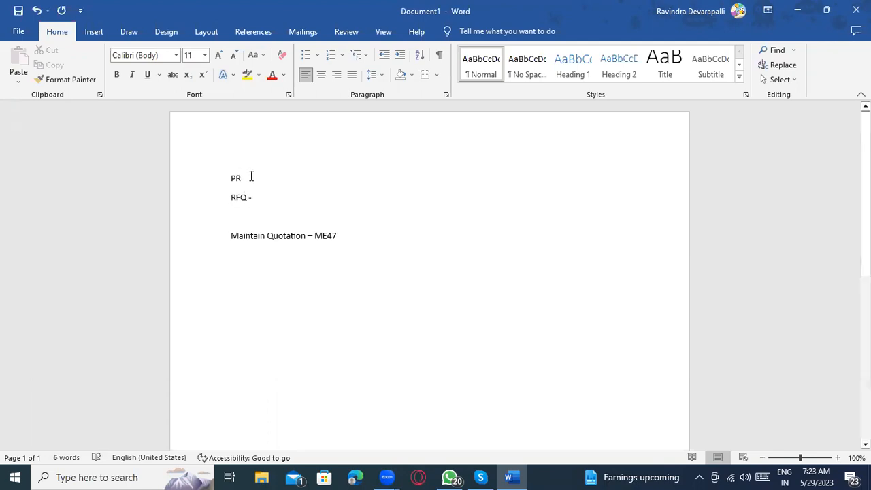
type("ME51N")
left_click(272, 198)
type("ME41")
left_click_drag(283, 204, 231, 203)
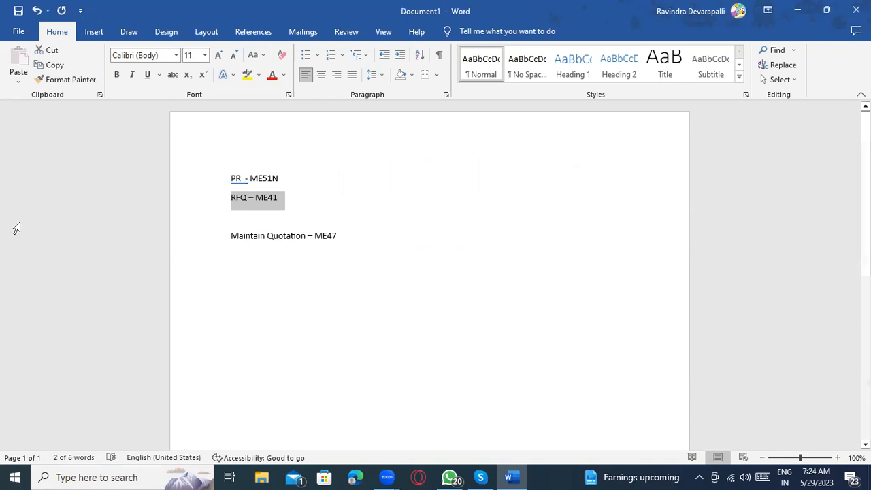
key("super")
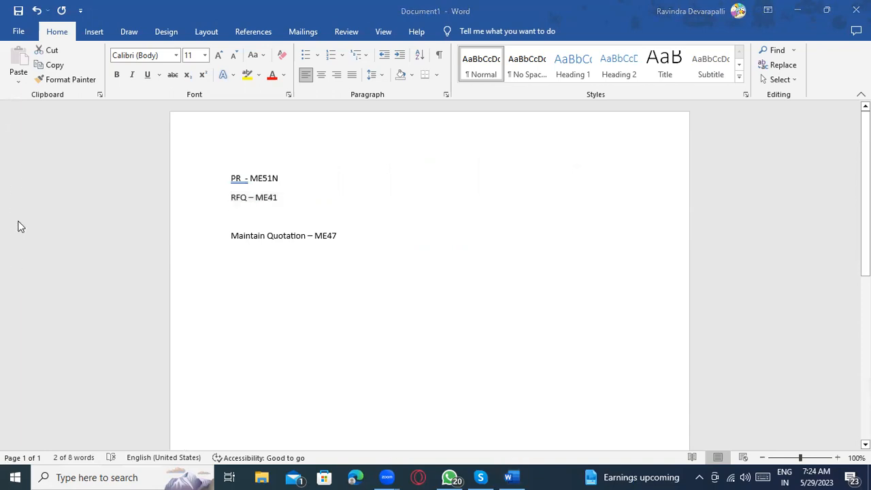
Step: Launch SAP Logon and open the Testing server connection's logon screen
type("SAP")
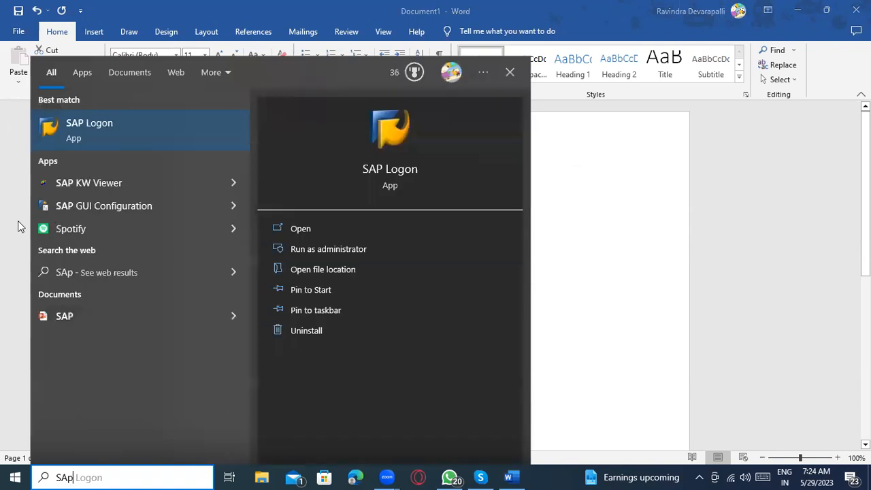
key("Return")
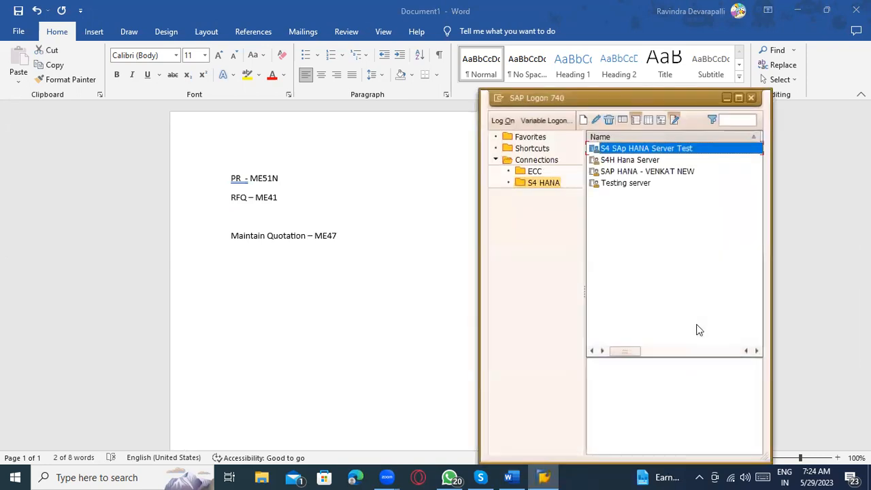
left_click(637, 186)
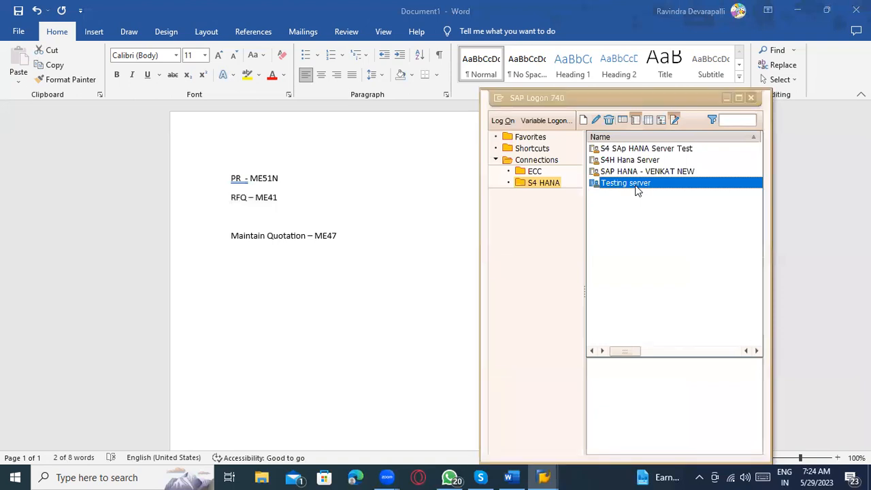
double_click(637, 185)
Step: Log on with the saved user and the password copied from Sticky Notes
left_click(144, 145)
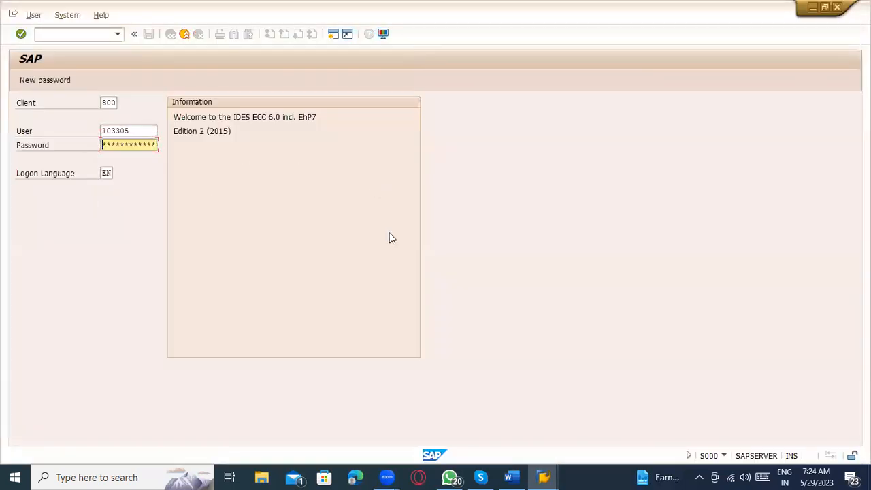
key("super")
type("S")
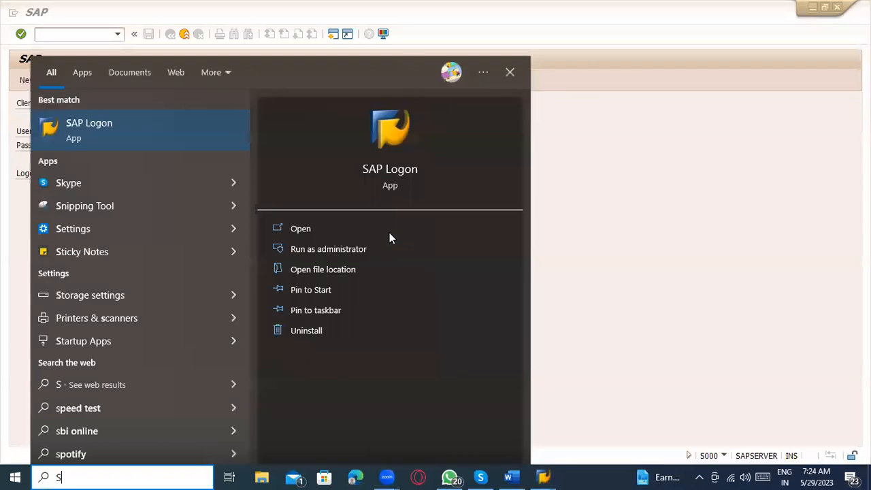
type("n")
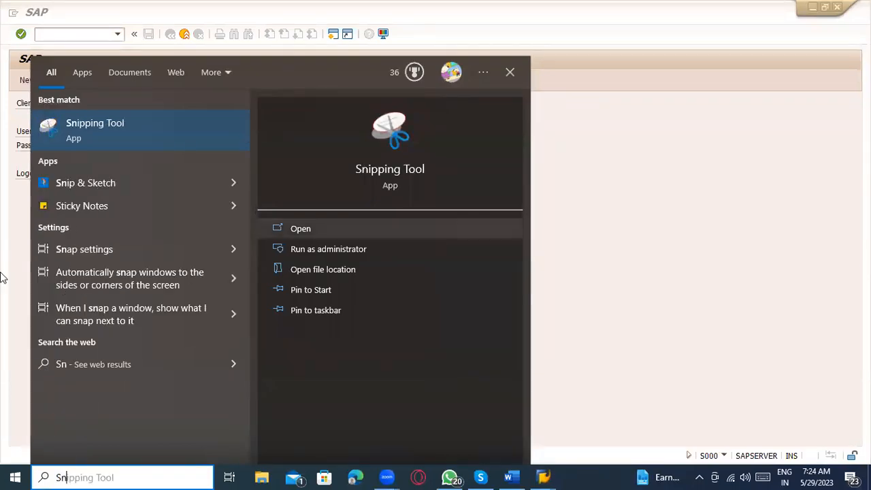
left_click(53, 204)
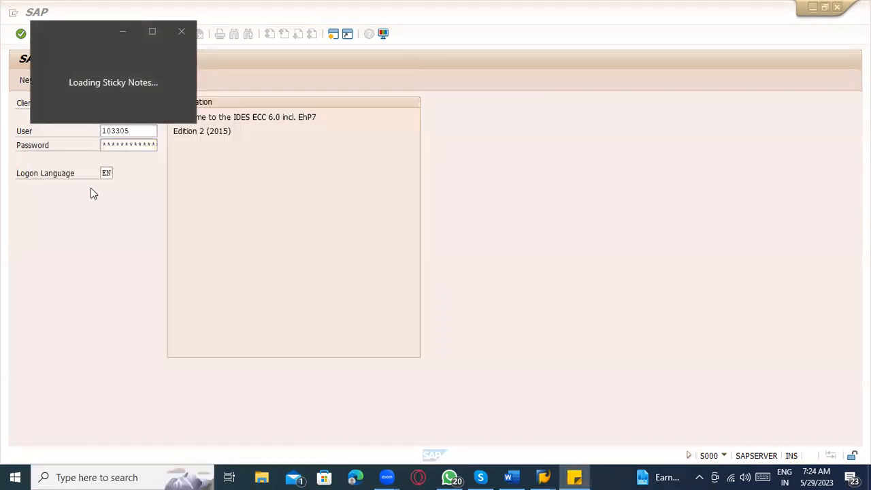
left_click_drag(94, 54, 24, 53)
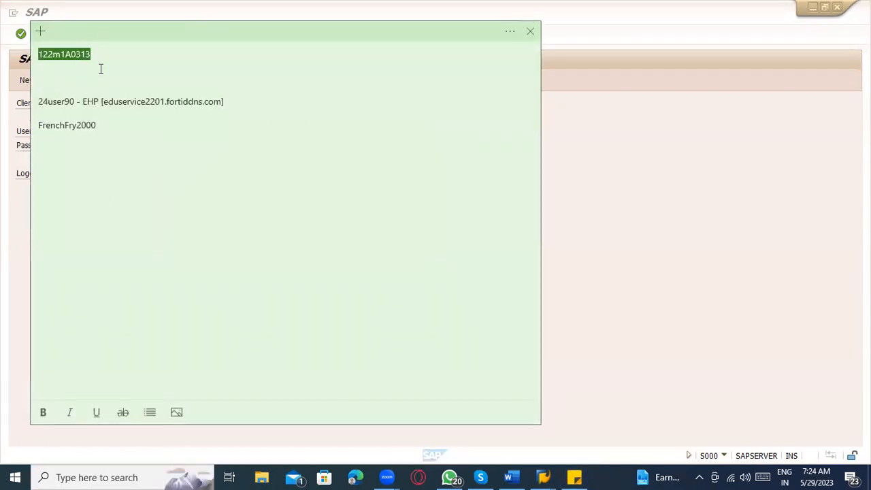
key("alt+Tab")
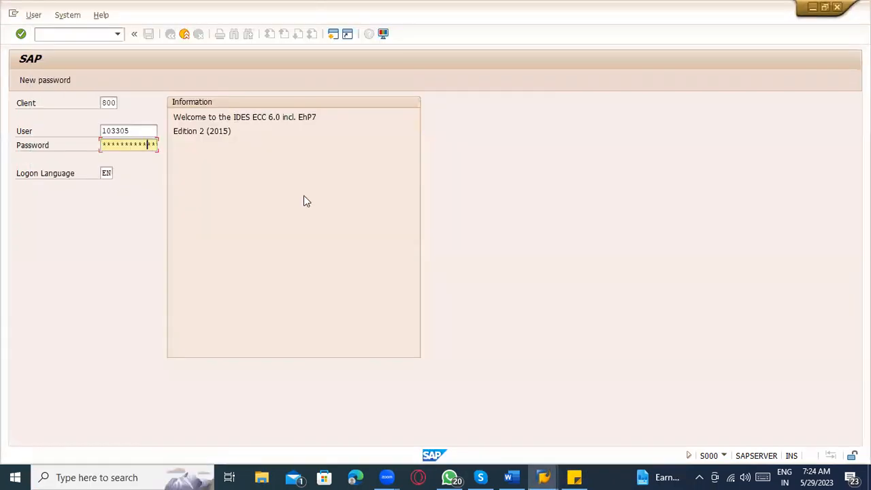
key("Return")
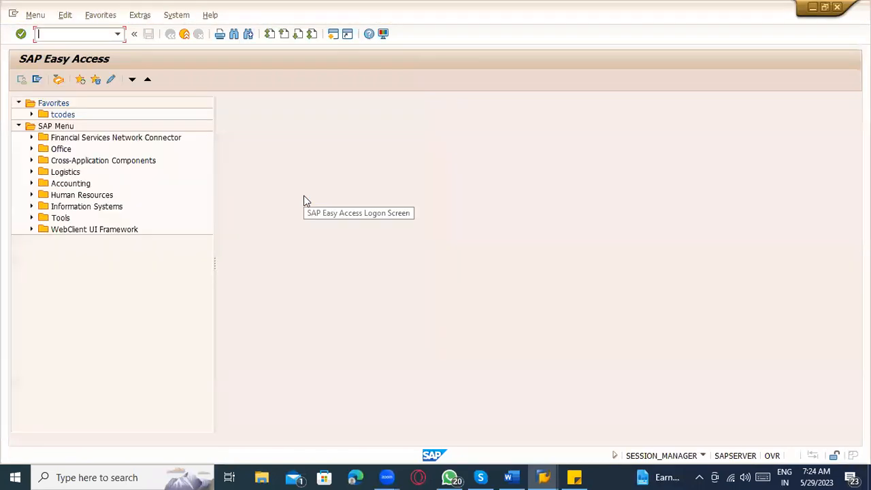
Step: Start ME47 Maintain Quotation in a new session with /ome47
key("Return")
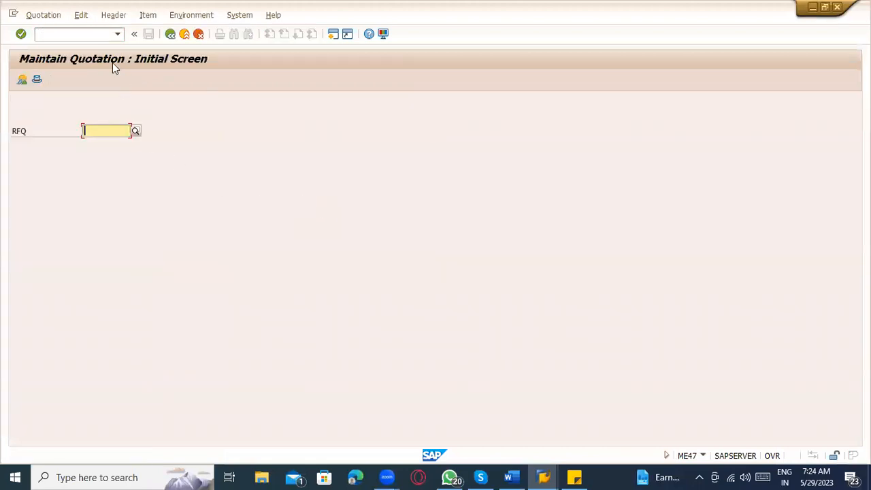
left_click(97, 37)
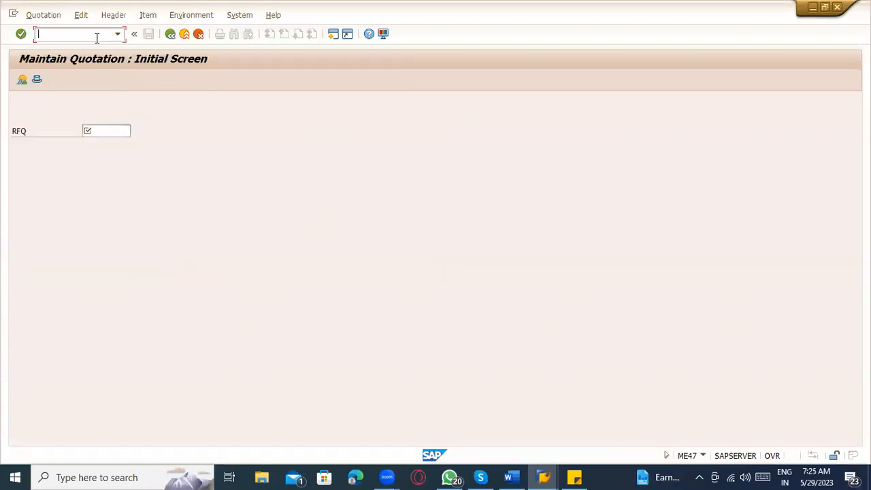
type("/ome47")
key("Return")
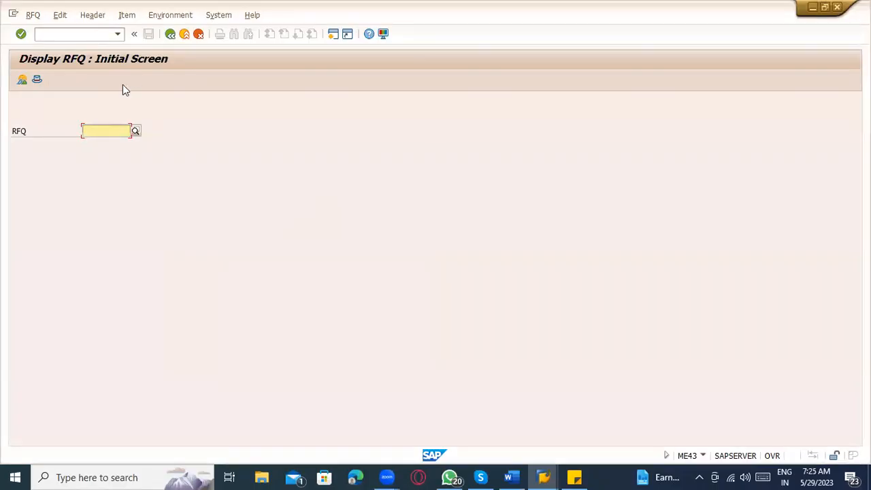
left_click(106, 130)
left_click(107, 143)
key("Return")
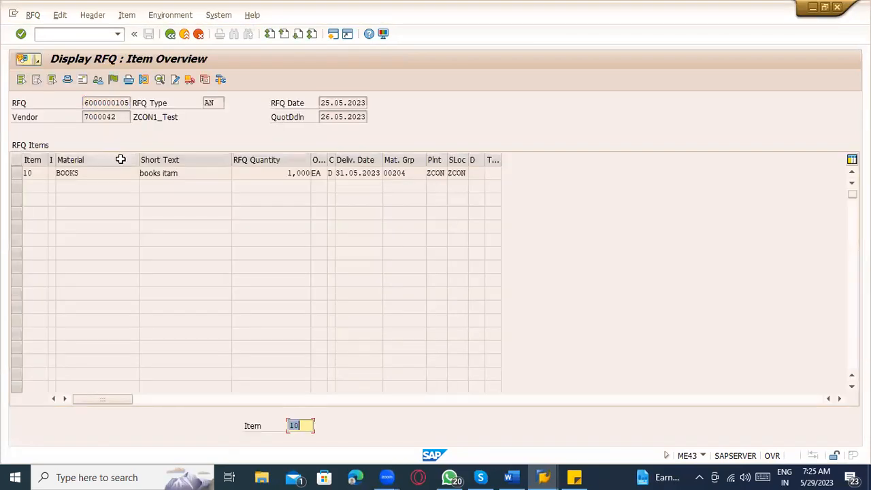
left_click_drag(117, 118, 135, 105)
key("ctrl+c")
left_click(137, 104)
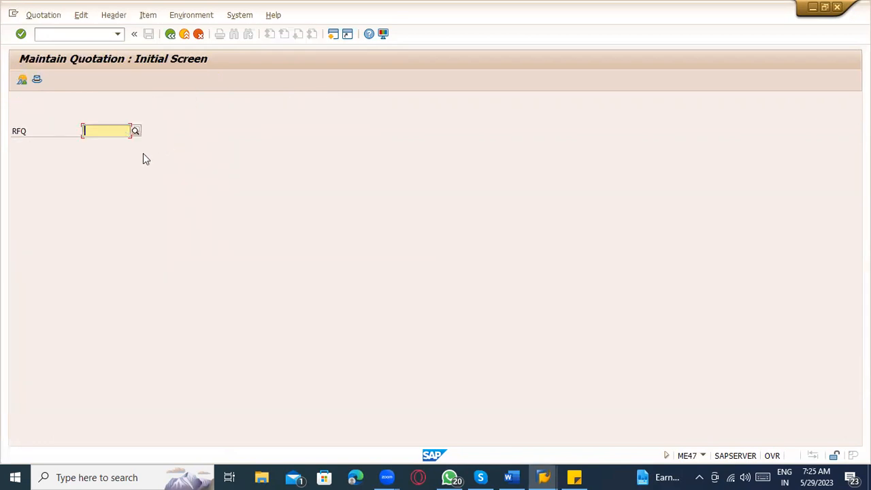
key("ctrl+v")
key("Return")
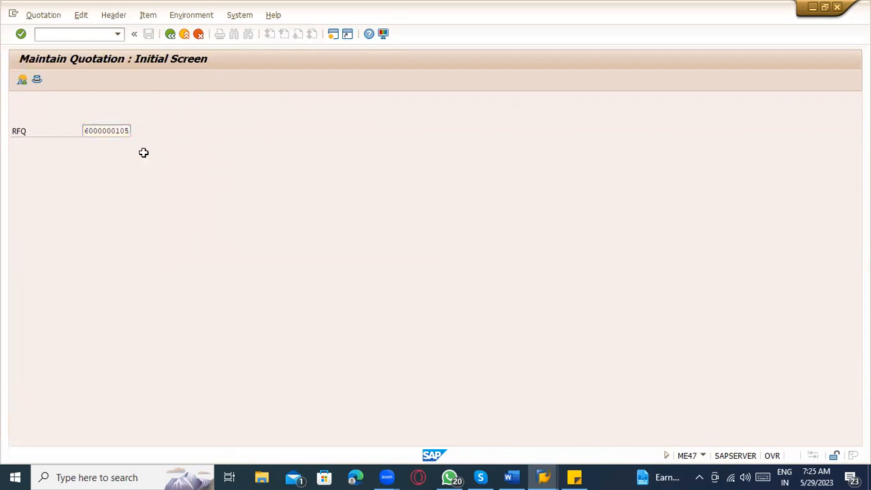
left_click(250, 172)
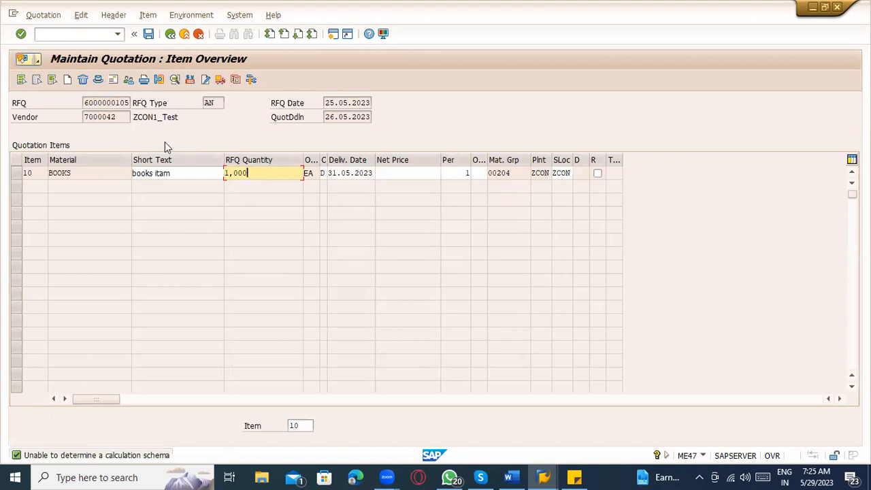
Step: Enter a net price of 1,000 for item 10 BOOKS
left_click(413, 174)
type("1,000")
key("Return")
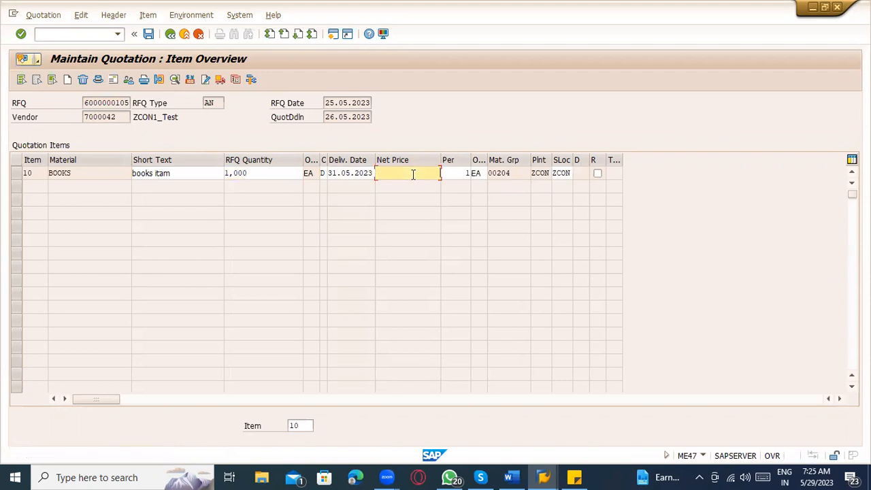
Step: Open item 10's pricing conditions, check ZA01 and HB01 rows, and run the pricing analysis
left_click(17, 175)
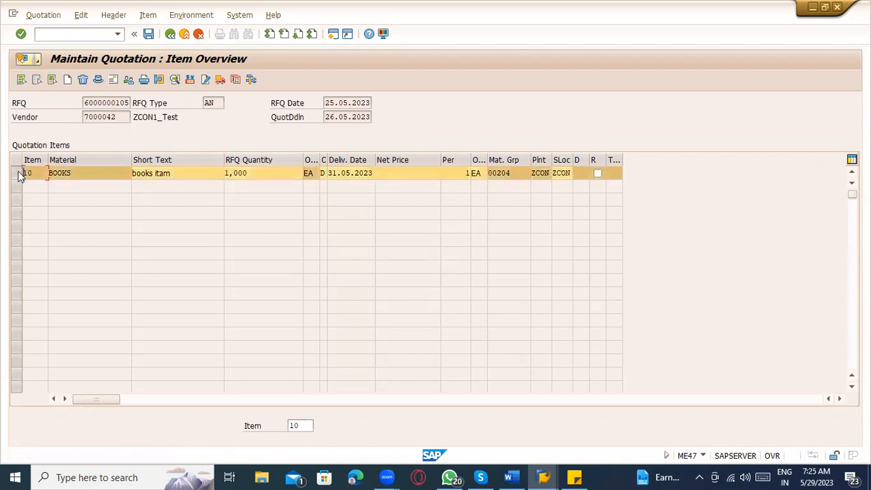
left_click(190, 80)
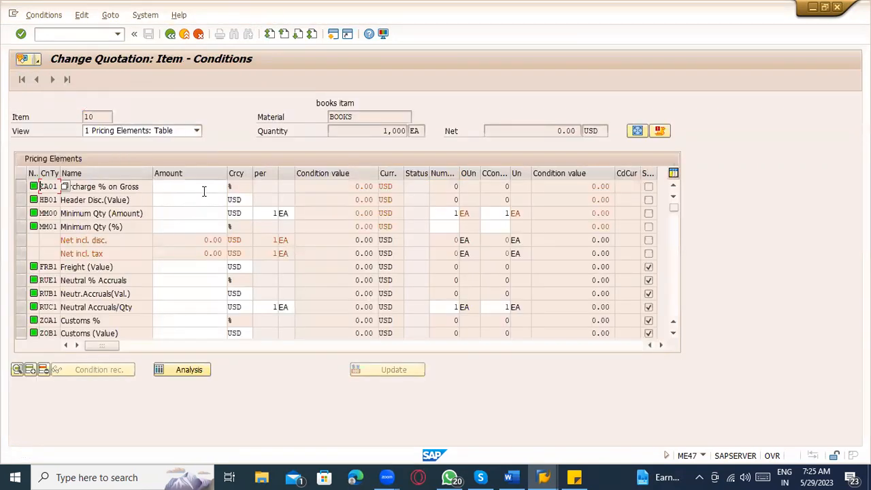
scroll(203, 232, "down", 6)
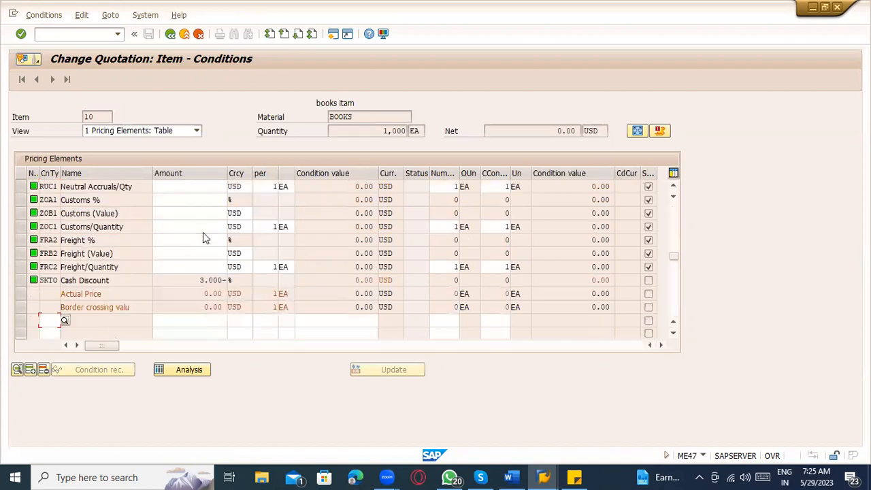
scroll(73, 290, "up", 8)
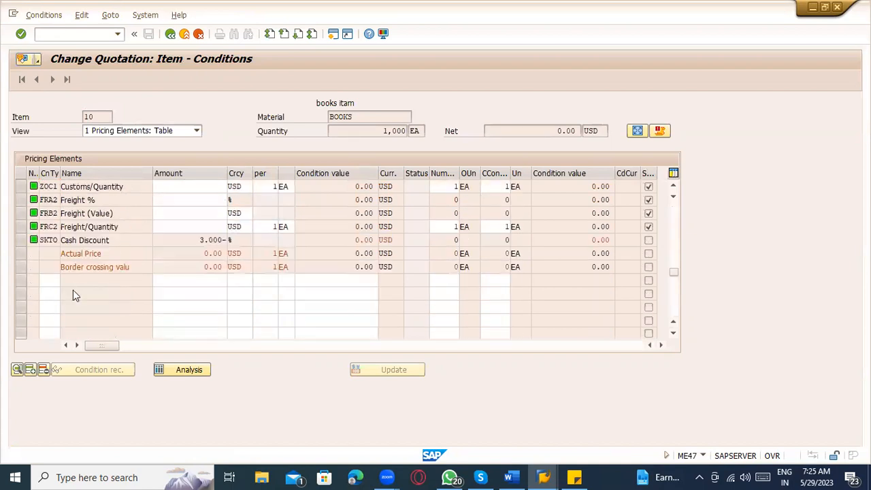
left_click(160, 186)
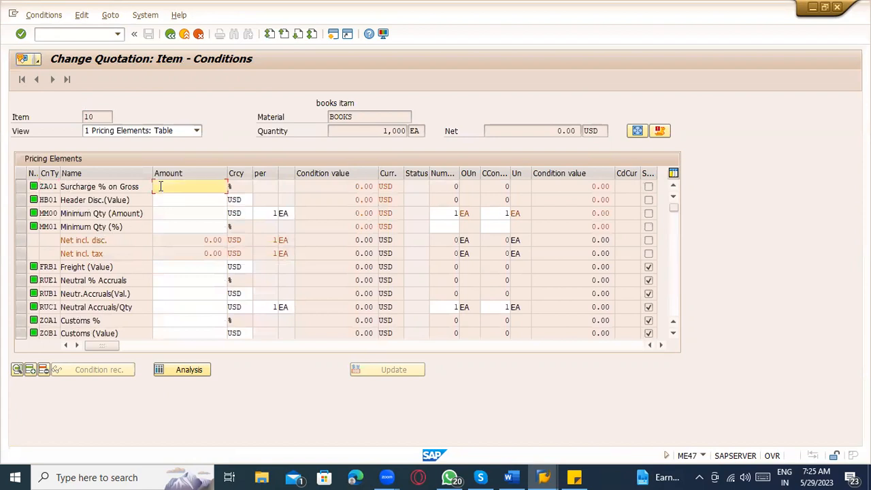
left_click(127, 200)
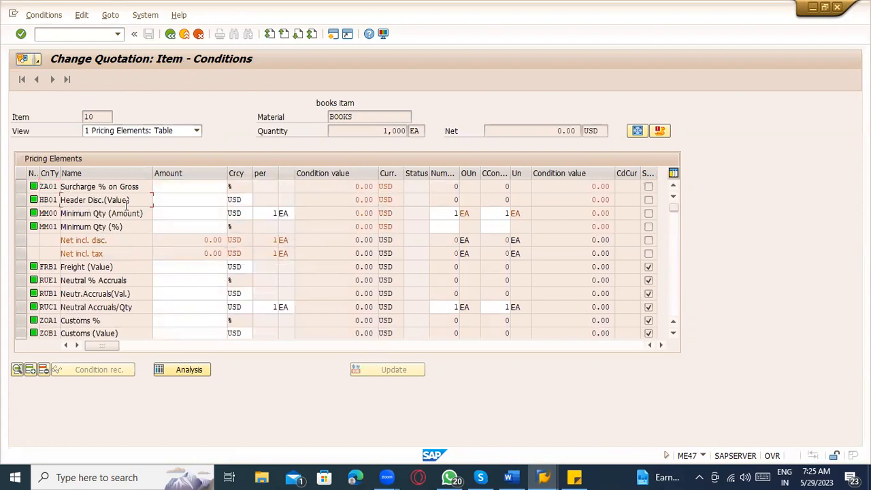
left_click(190, 369)
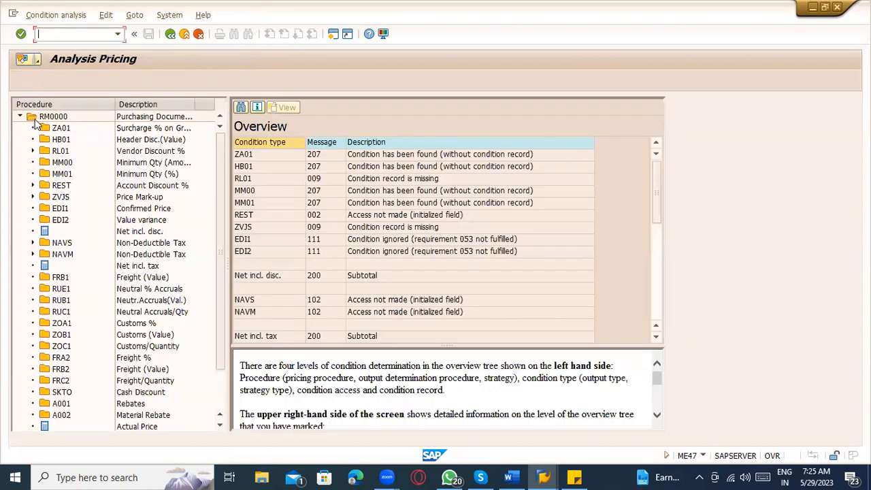
Step: Review procedure RM0000's condition types in the analysis, then open the SAP Reference IMG
left_click(49, 119)
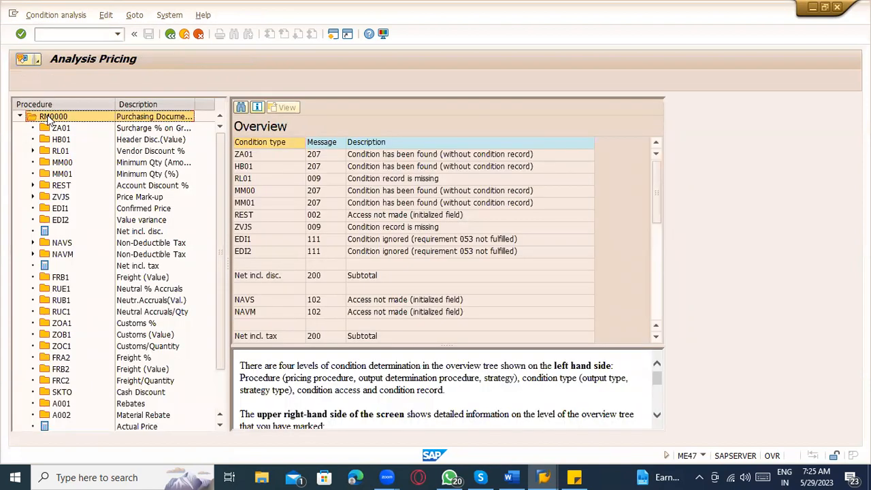
scroll(96, 267, "down", 3)
scroll(102, 334, "up", 3)
left_click(65, 32)
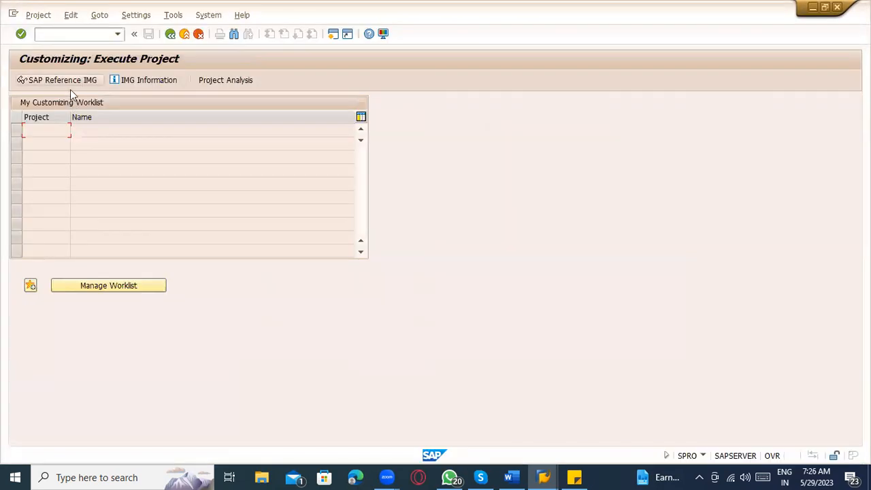
left_click(71, 83)
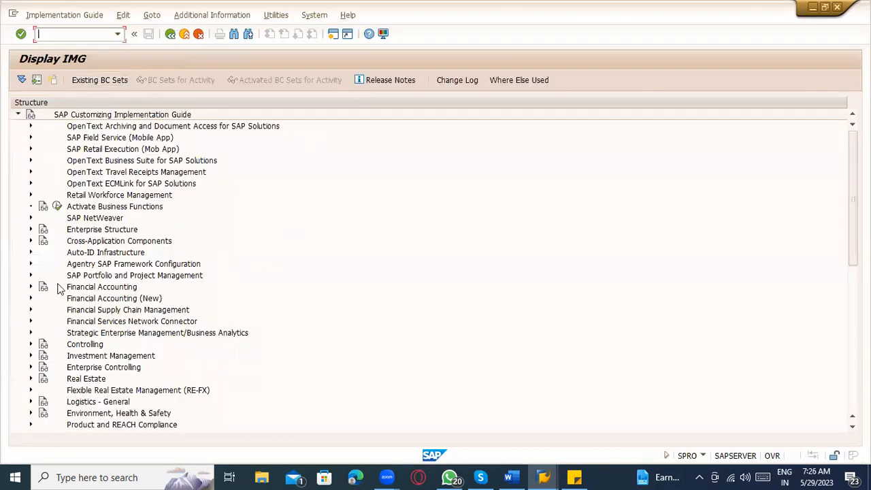
Step: Expand Materials Management > Purchasing in the IMG and view condition type ZA01's analysis details
scroll(72, 326, "down", 4)
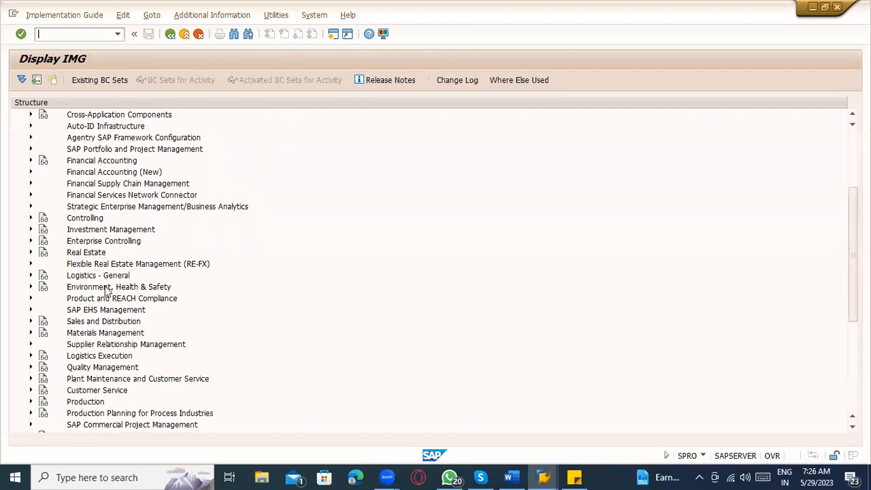
left_click(30, 333)
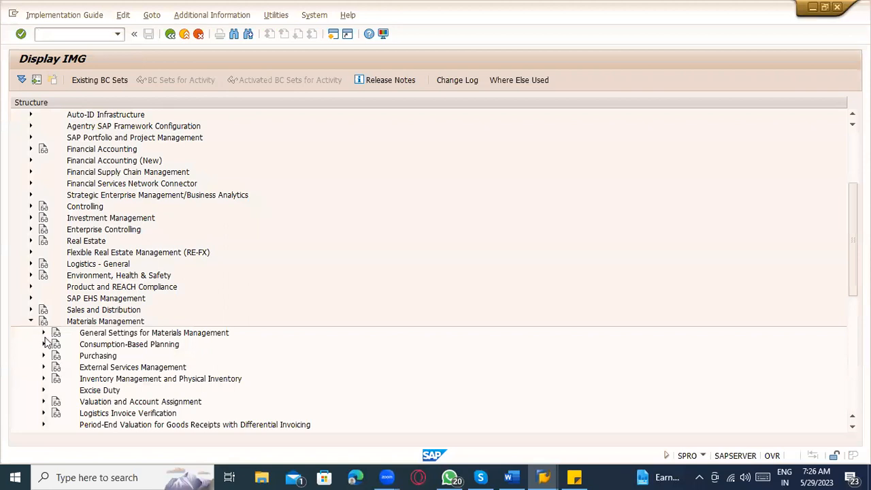
scroll(23, 313, "down", 3)
scroll(30, 285, "down", 1)
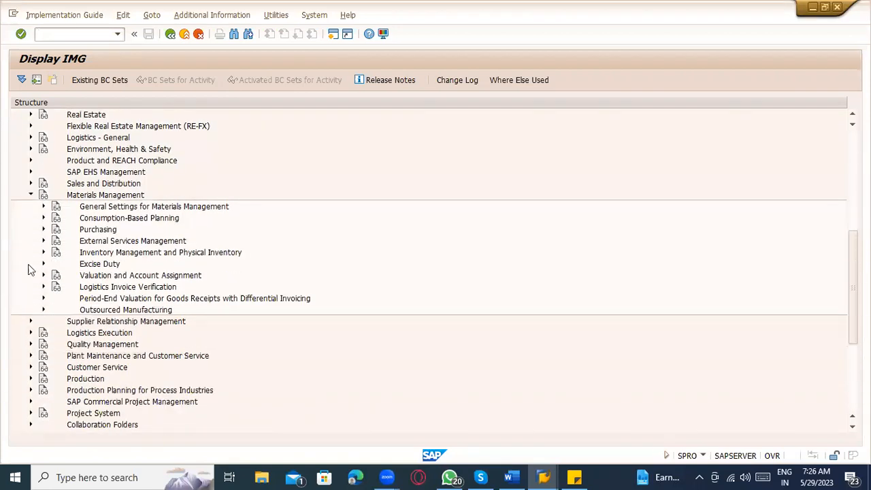
left_click(43, 230)
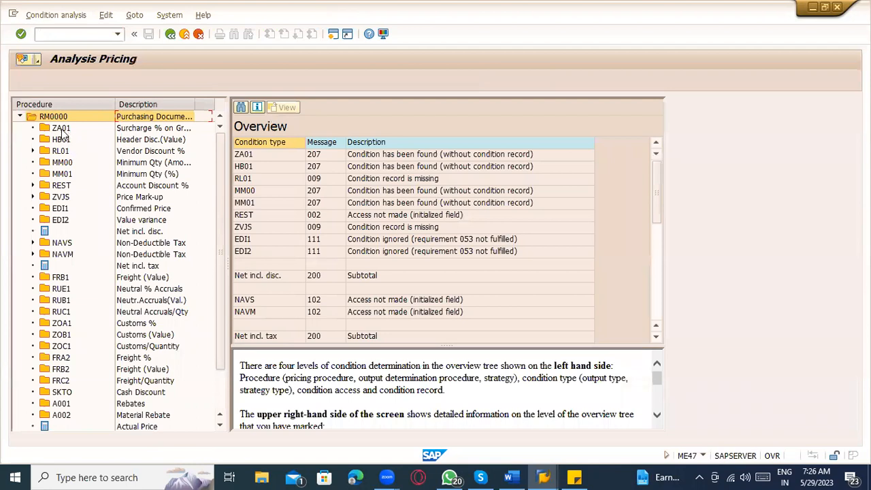
left_click(61, 129)
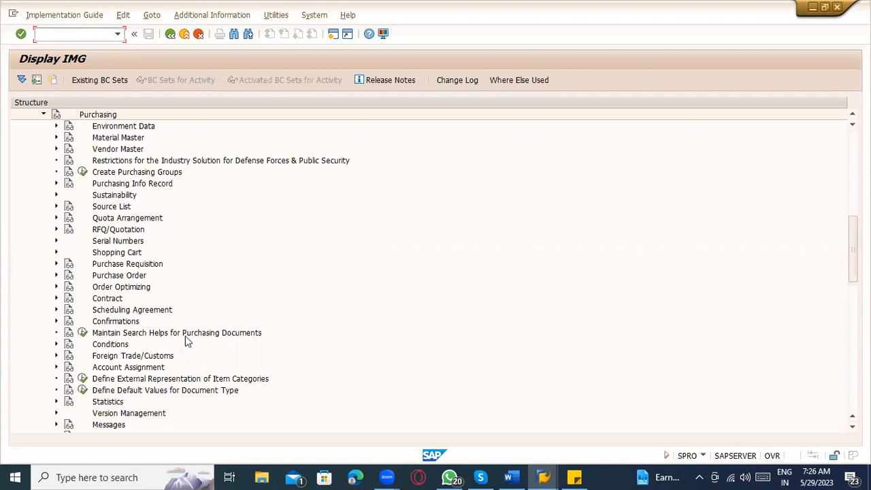
Step: Expand Conditions > Define Price Determination Process and run Define Calculation Schema
left_click(56, 344)
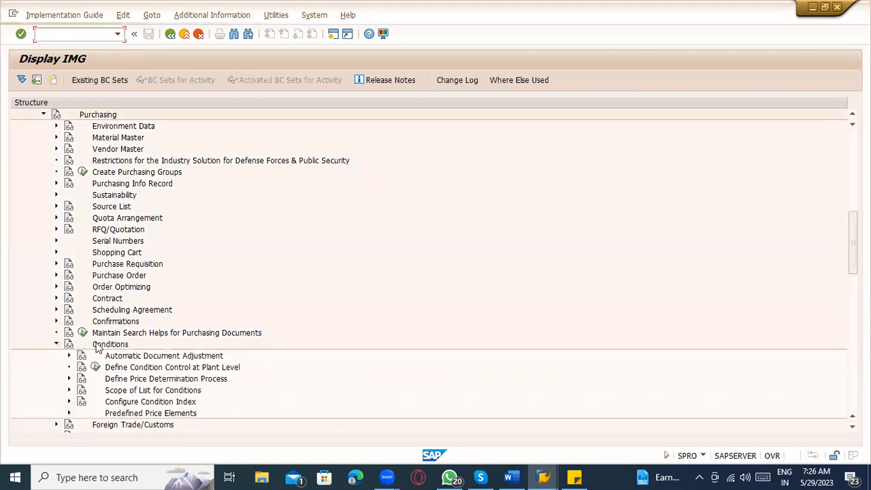
scroll(232, 316, "down", 3)
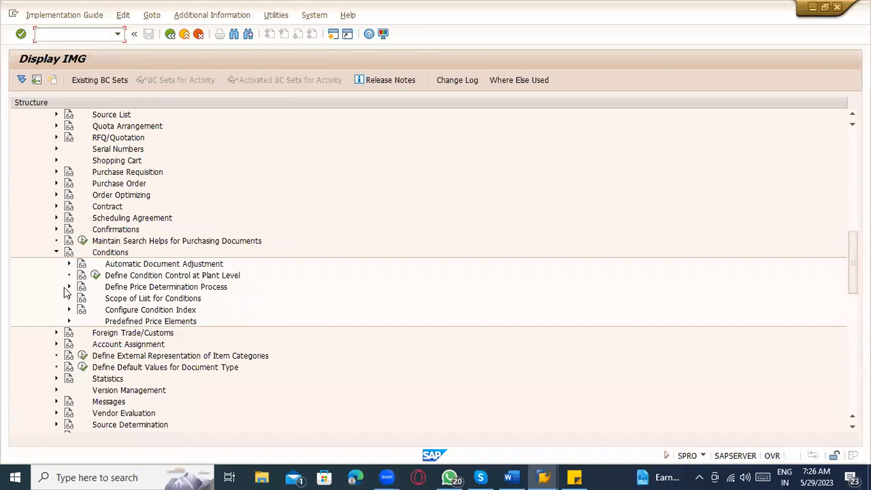
left_click(68, 287)
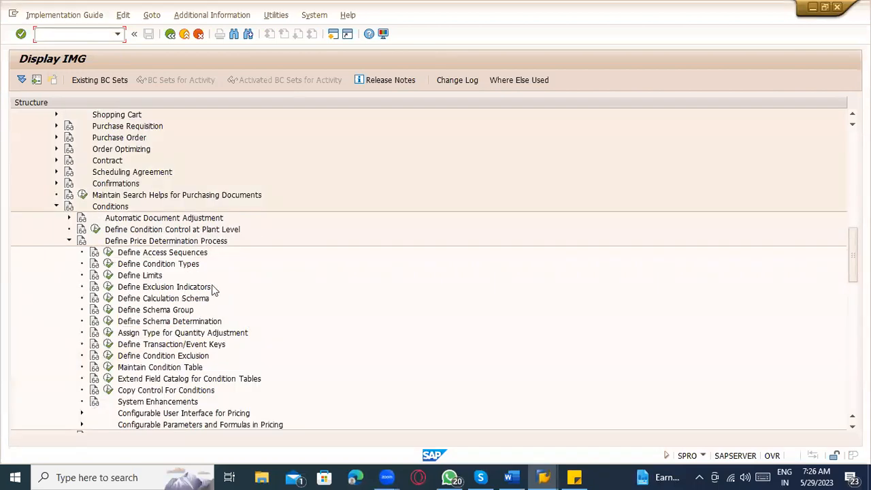
scroll(212, 286, "down", 1)
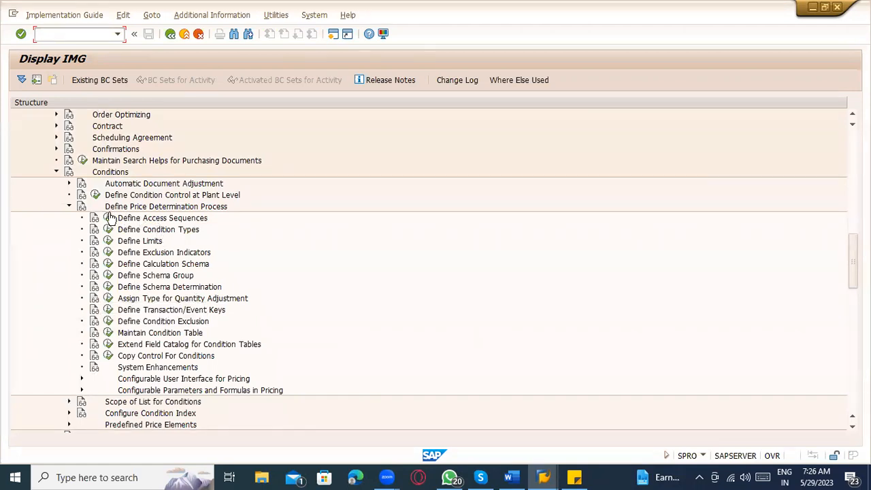
left_click(156, 233)
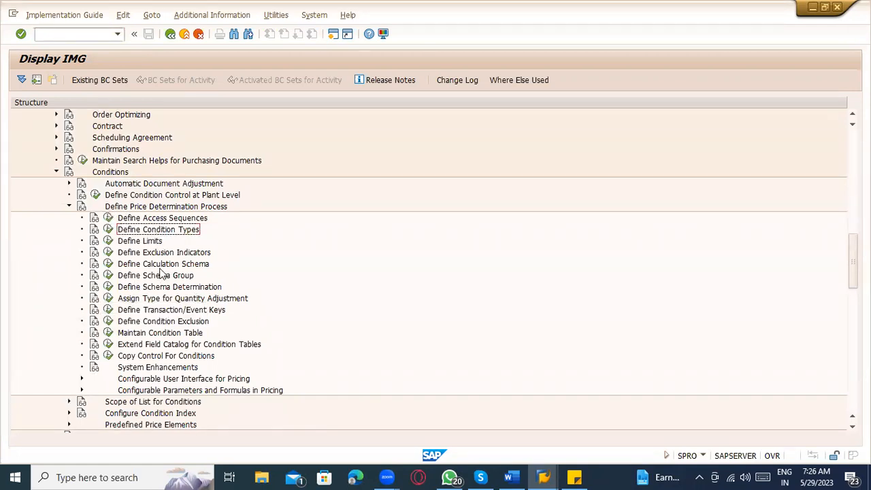
left_click(155, 265)
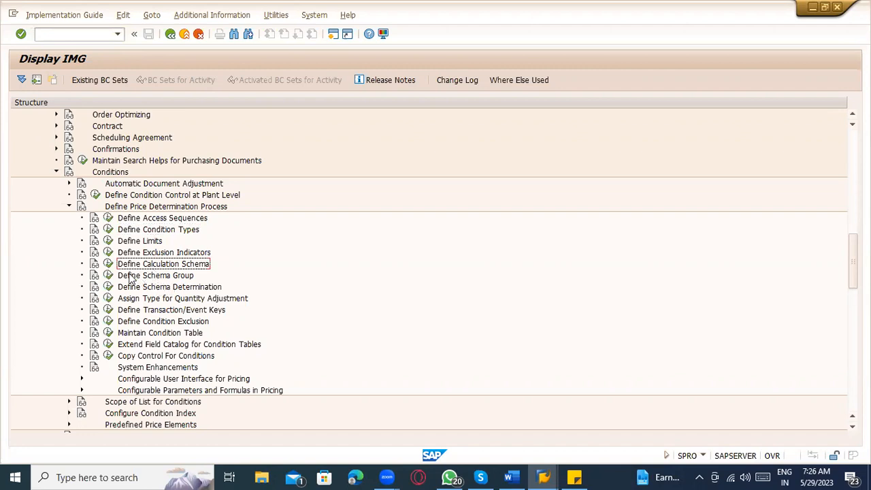
left_click(107, 264)
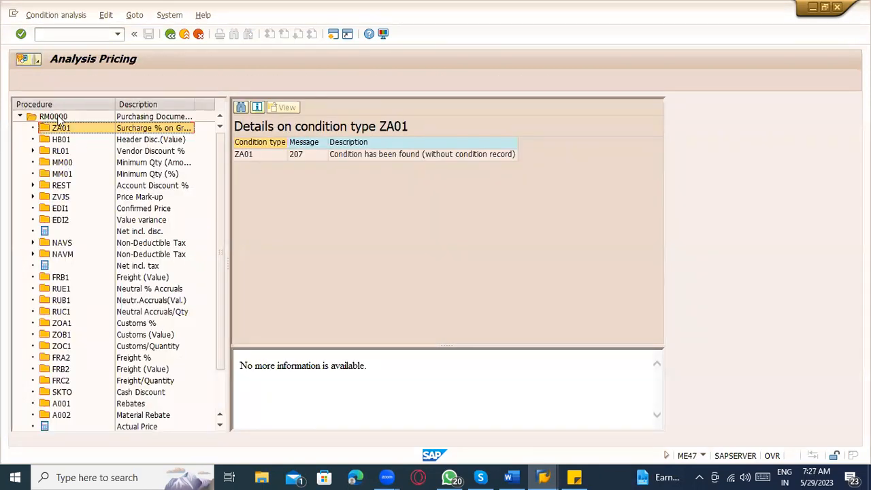
Step: Position the schemas list at procedure RM0000
left_click(59, 118)
scroll(410, 253, "down", 3)
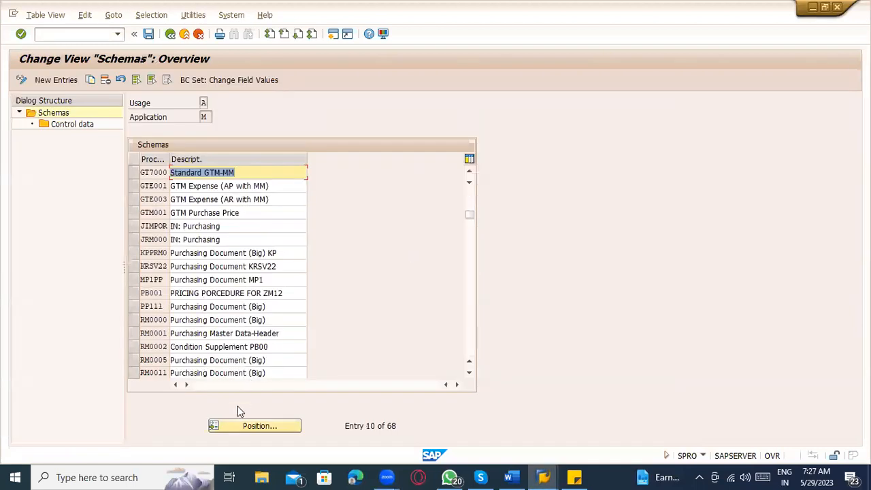
left_click(242, 423)
type("RM00")
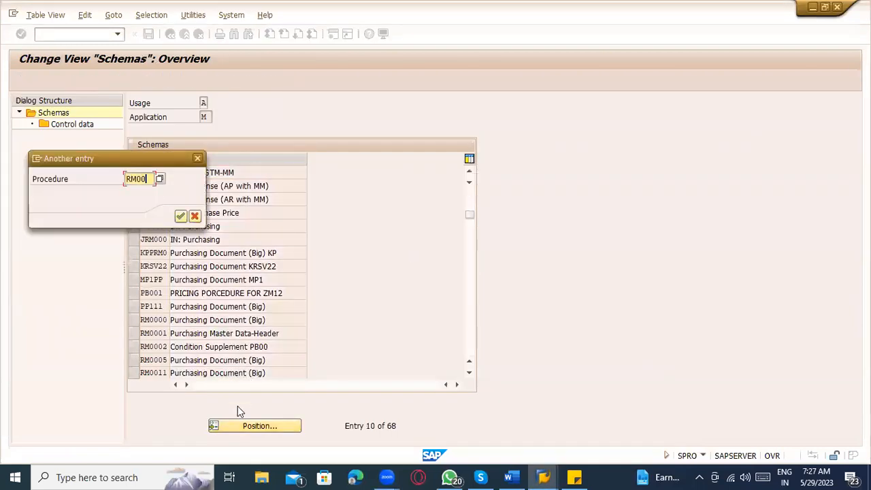
type("00")
key("Return")
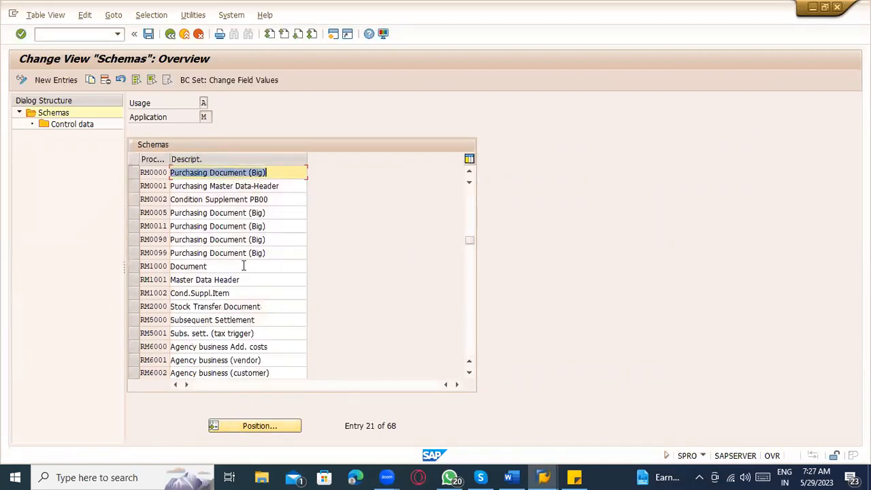
Step: Review RM0000's control data steps, including the ZA01 Surcharge % on Gross step
left_click(72, 125)
double_click(73, 129)
left_click(249, 159)
left_click(198, 158)
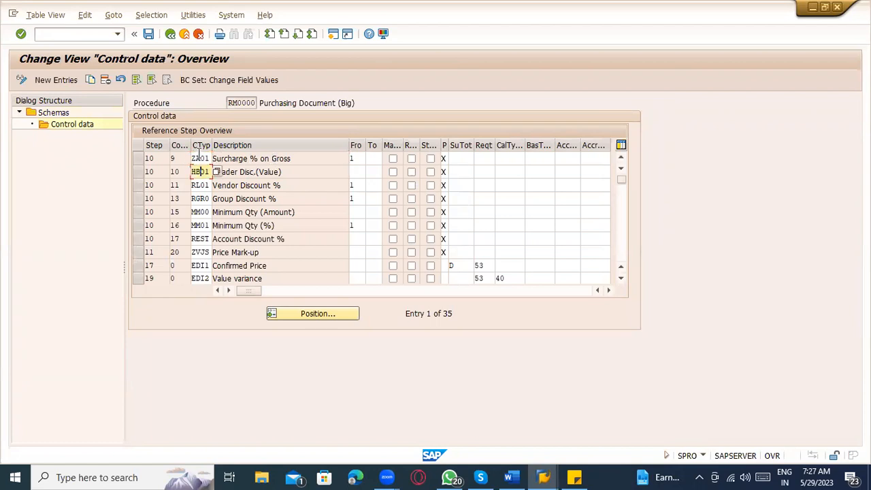
left_click(170, 33)
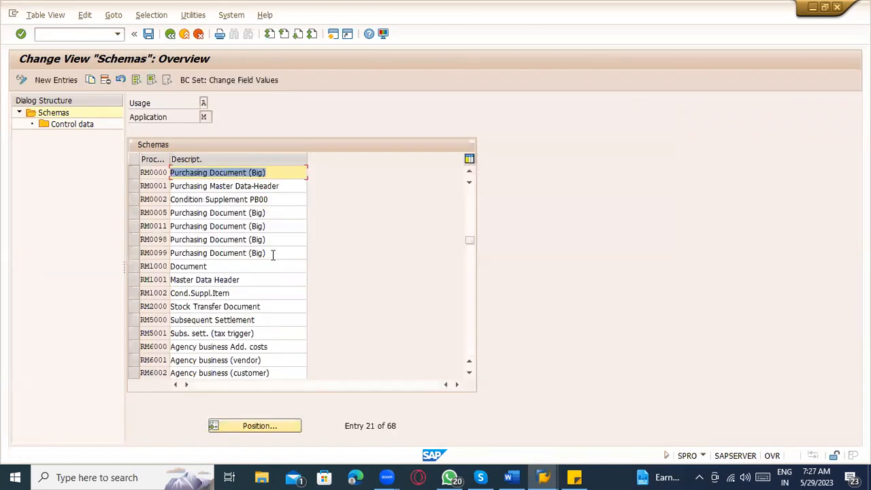
Step: Open and compare the control data steps of procedures RM0001 and RM1000
left_click(135, 185)
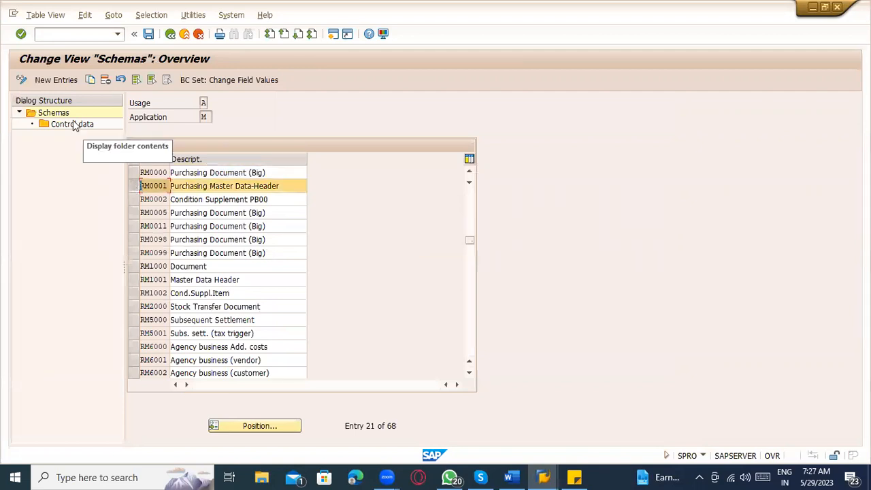
double_click(73, 122)
left_click(170, 33)
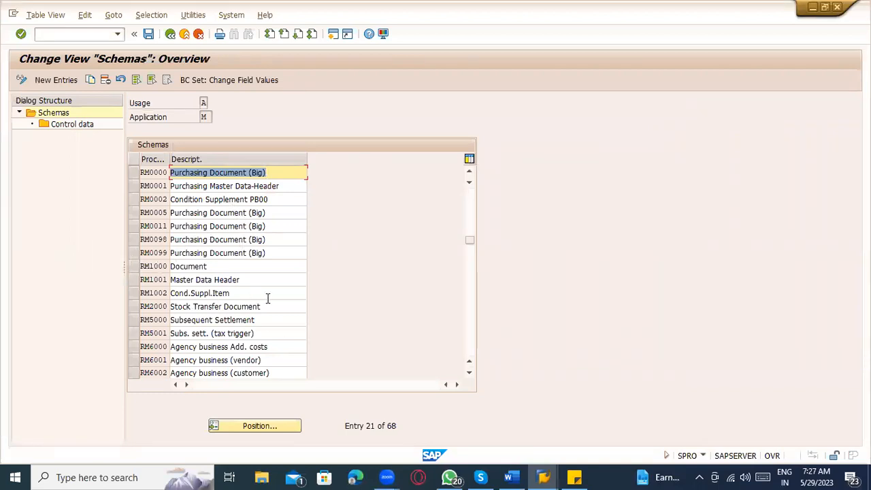
double_click(190, 266)
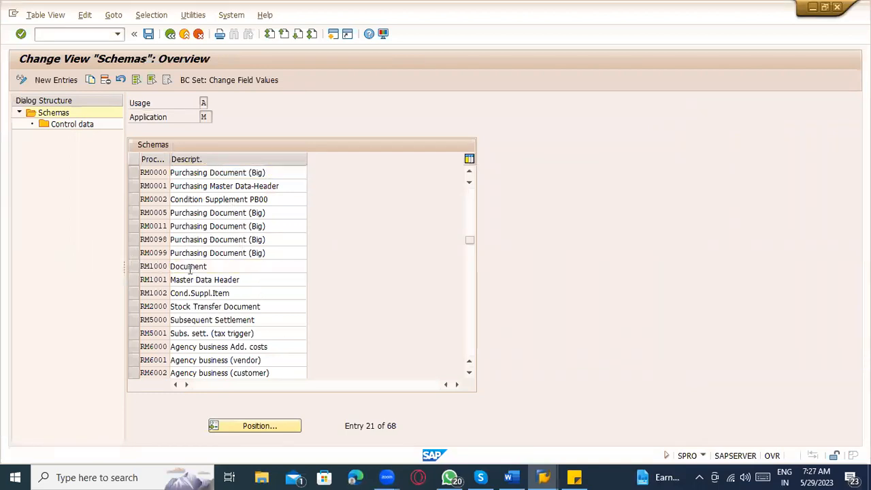
double_click(68, 125)
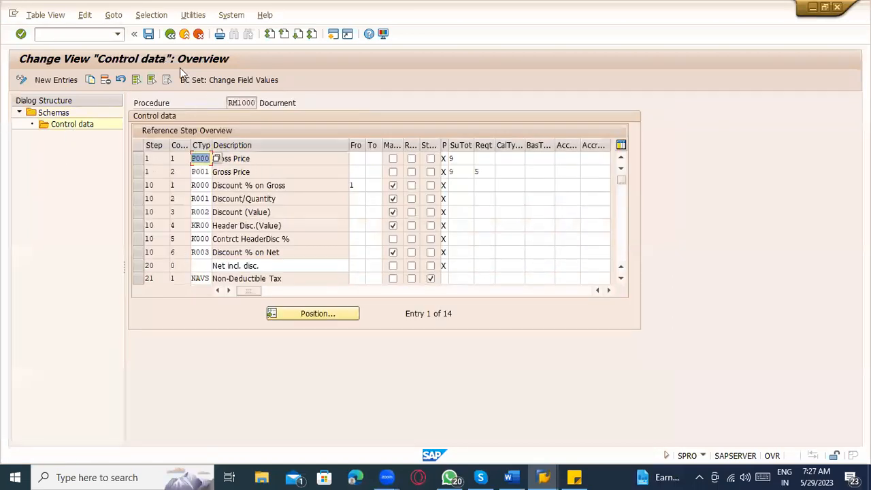
left_click(170, 34)
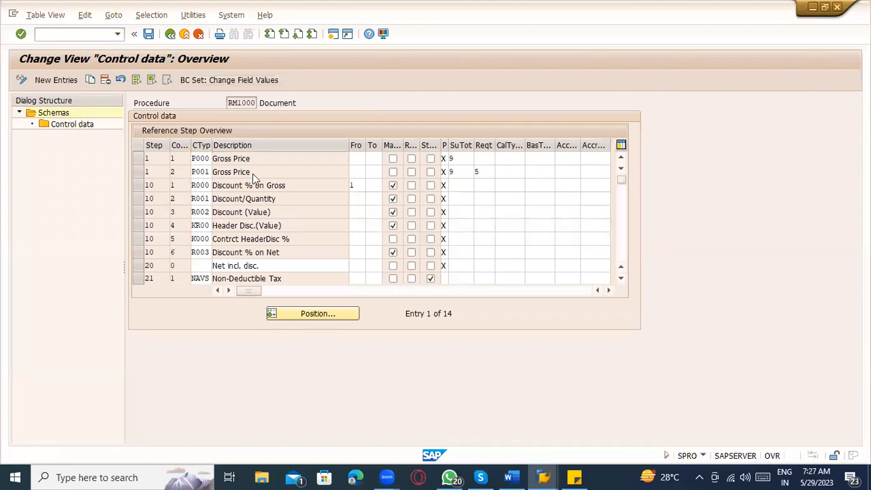
Step: Open procedure ZM0000's steps, noting PBXX Gross Price and the PB00 Snacks bar condition
scroll(289, 304, "down", 3)
scroll(289, 304, "down", 5)
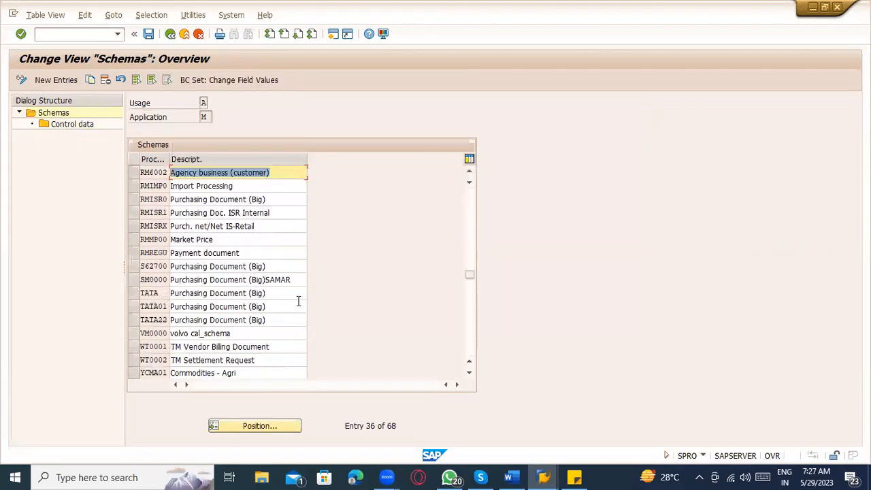
scroll(300, 296, "down", 6)
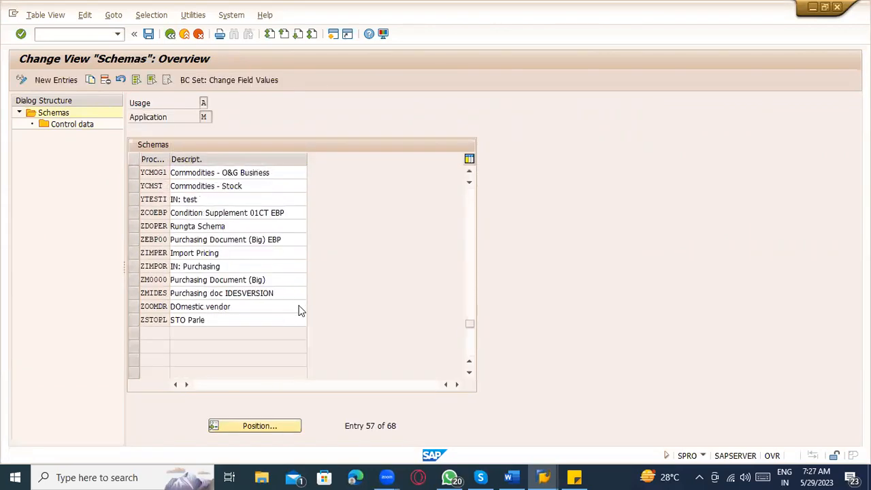
scroll(286, 290, "up", 2)
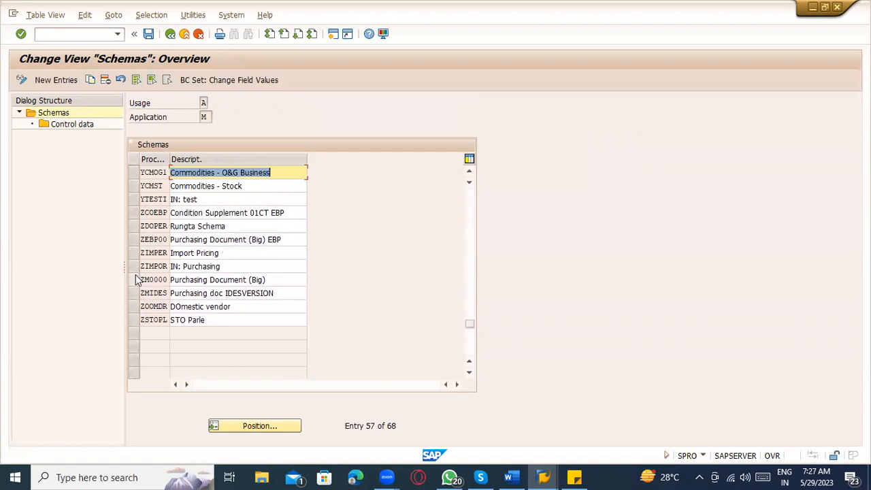
left_click(134, 280)
double_click(71, 123)
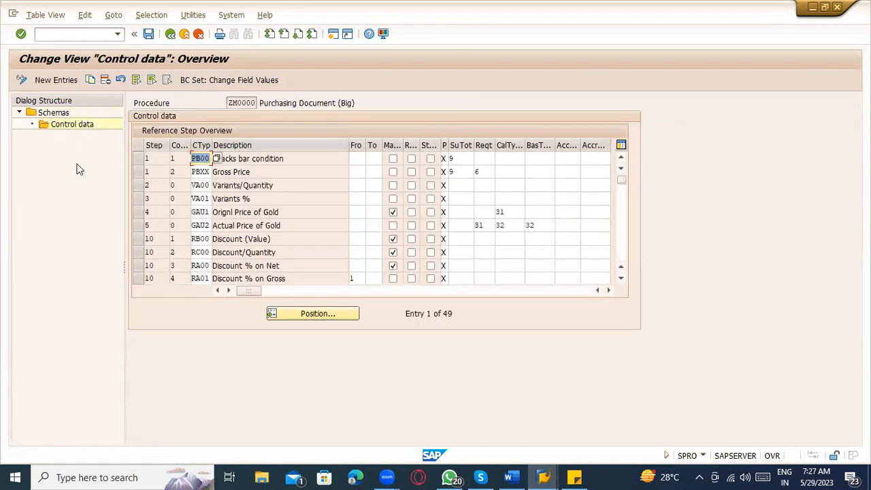
left_click(258, 175)
left_click(252, 172)
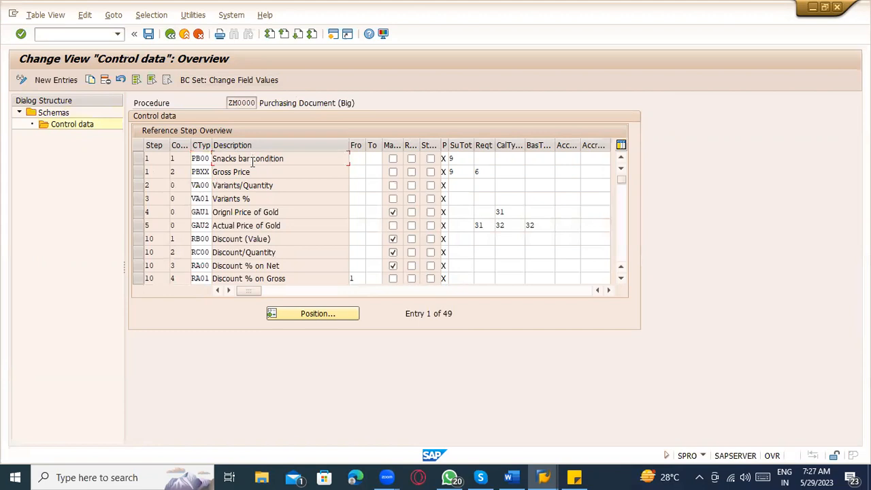
key("alt+Tab")
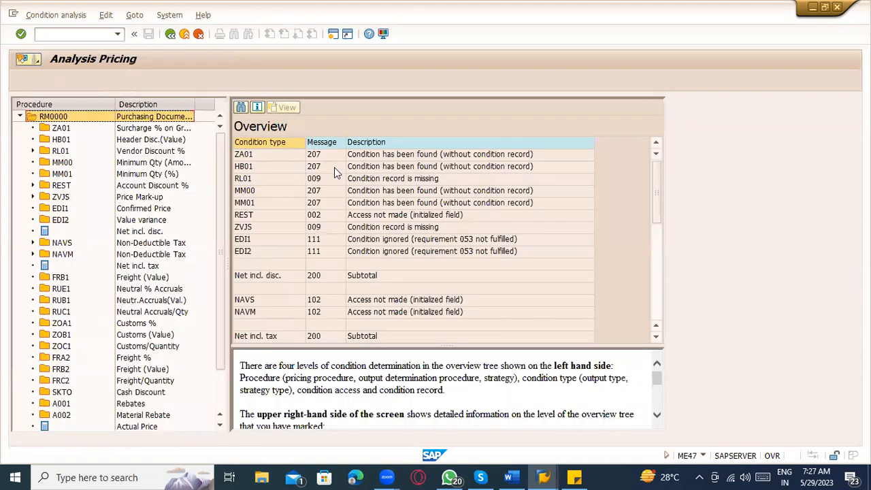
Step: Compare the ME47 pricing analysis with the schema, then return to the Define Price Determination Process IMG tree
key("alt+Tab")
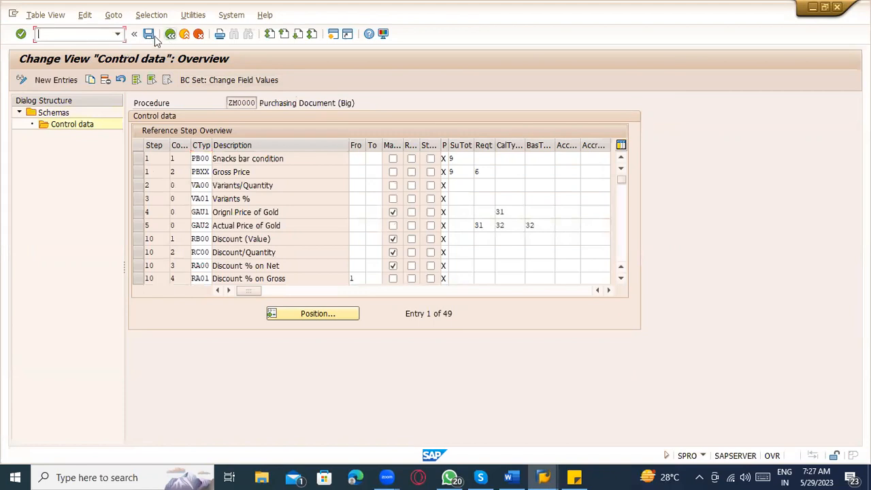
key("alt+Tab")
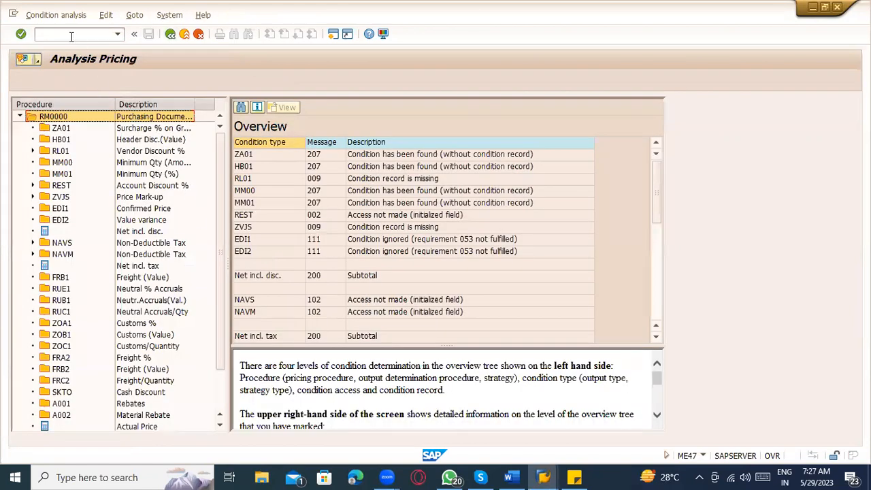
key("alt+Tab")
key("F3")
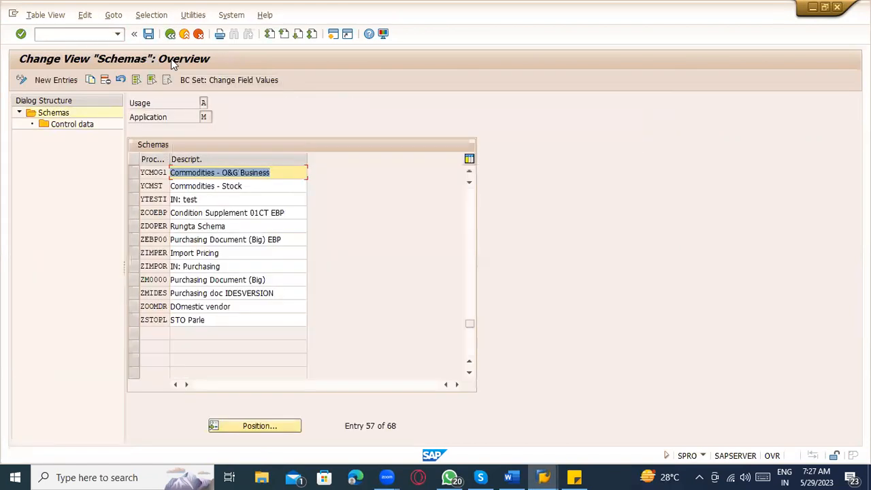
left_click(170, 33)
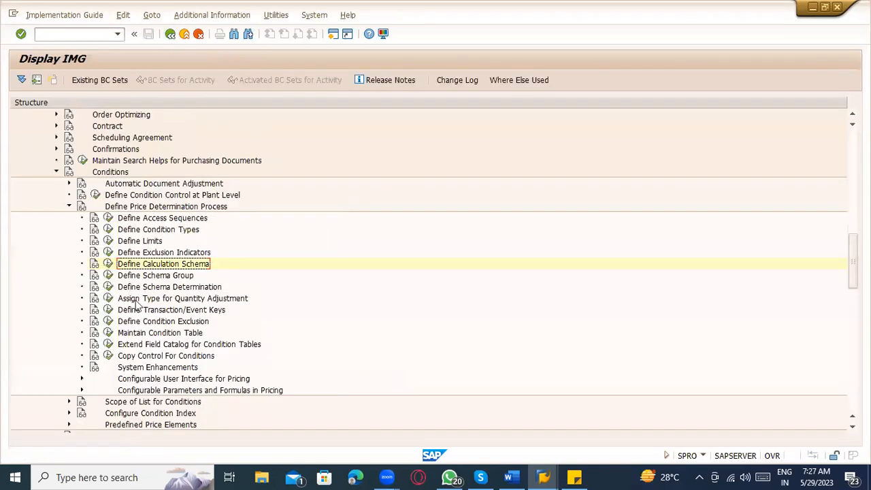
Step: Browse the standard purchase order schema determination table, then leave it for the activity list
left_click(109, 287)
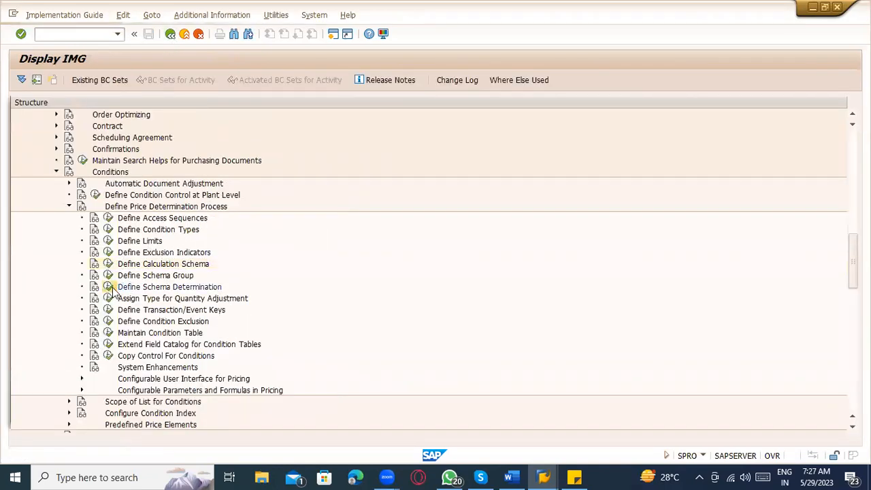
double_click(129, 149)
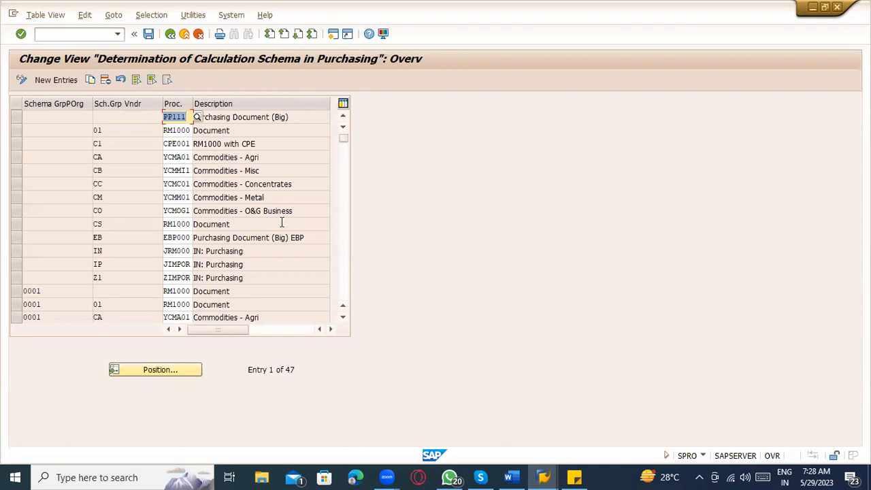
scroll(281, 222, "down", 2)
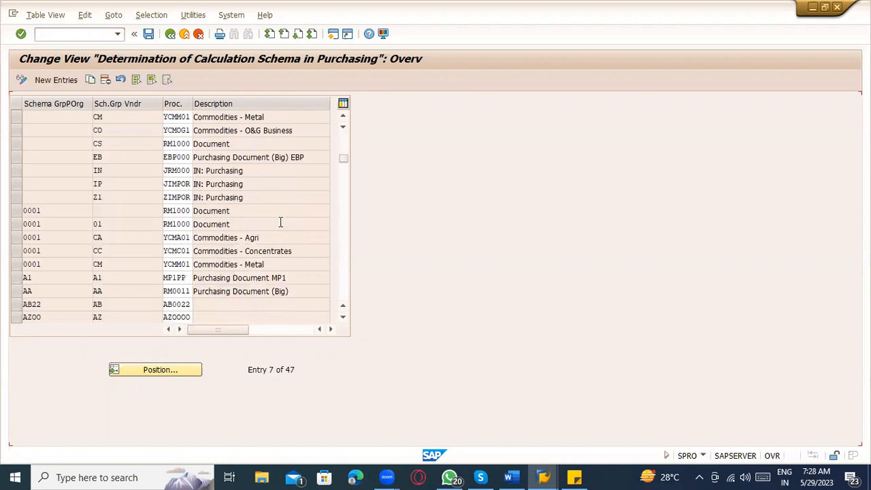
scroll(281, 222, "down", 4)
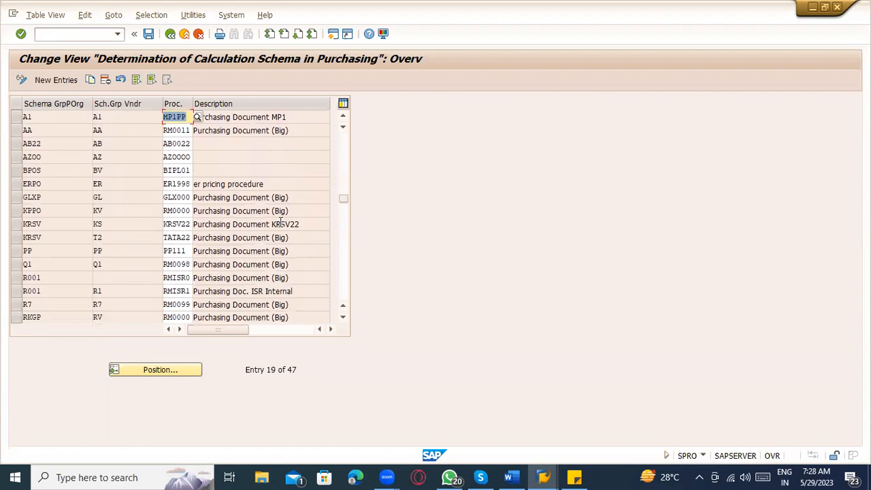
scroll(281, 222, "down", 2)
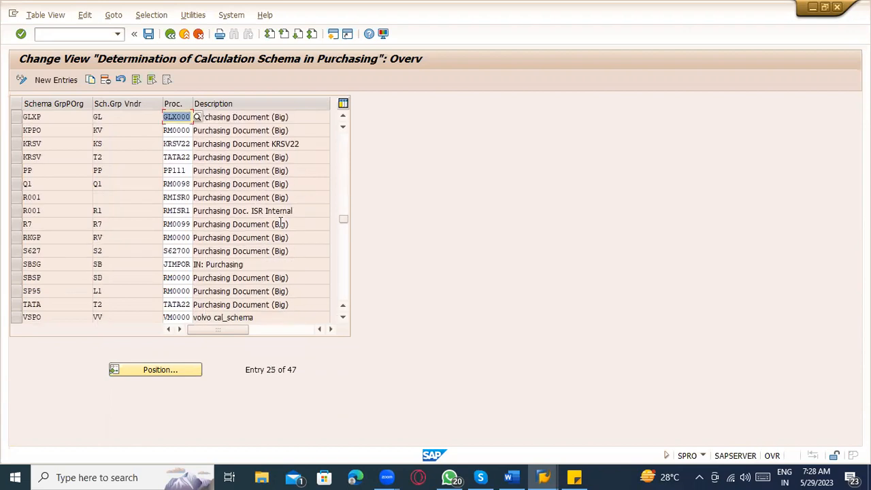
scroll(281, 222, "down", 5)
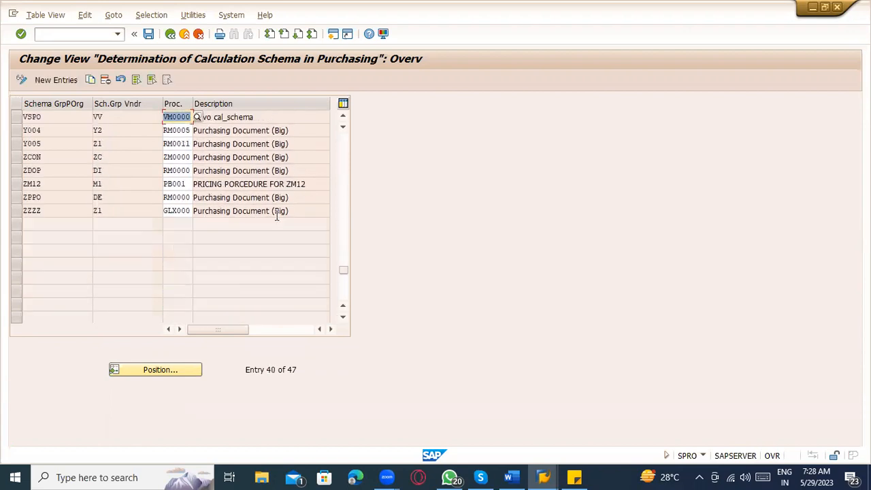
scroll(276, 224, "up", 8)
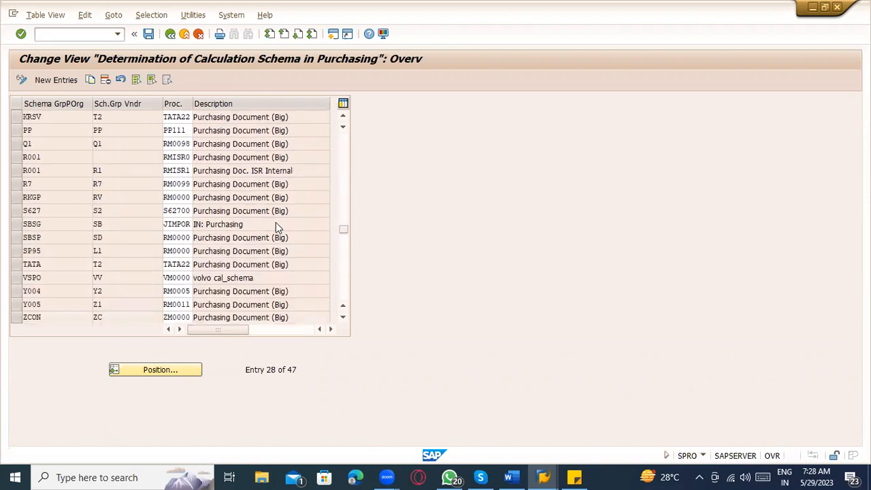
scroll(274, 222, "up", 5)
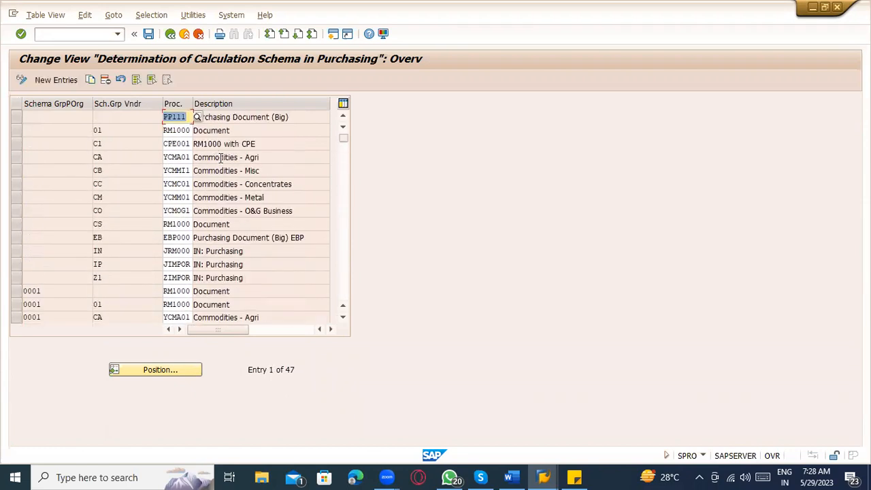
left_click(170, 34)
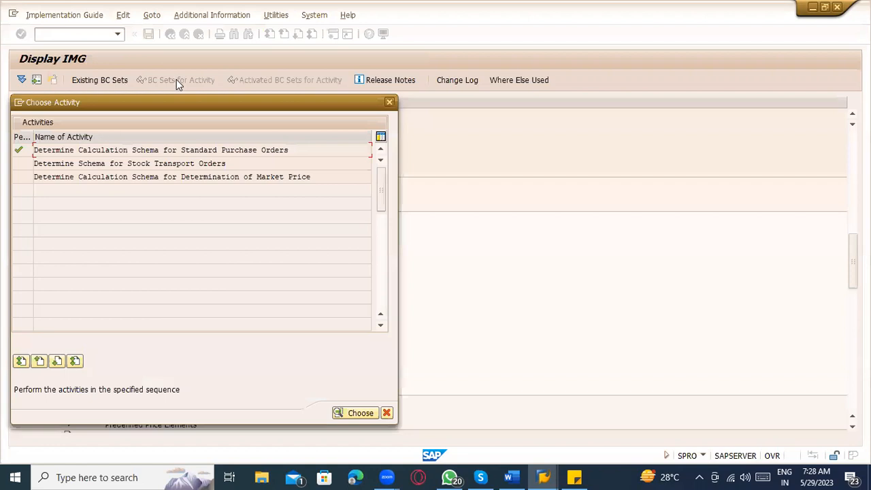
Step: Browse the pricing procedure activities and view the Define Calculation Schema documentation
key("Escape")
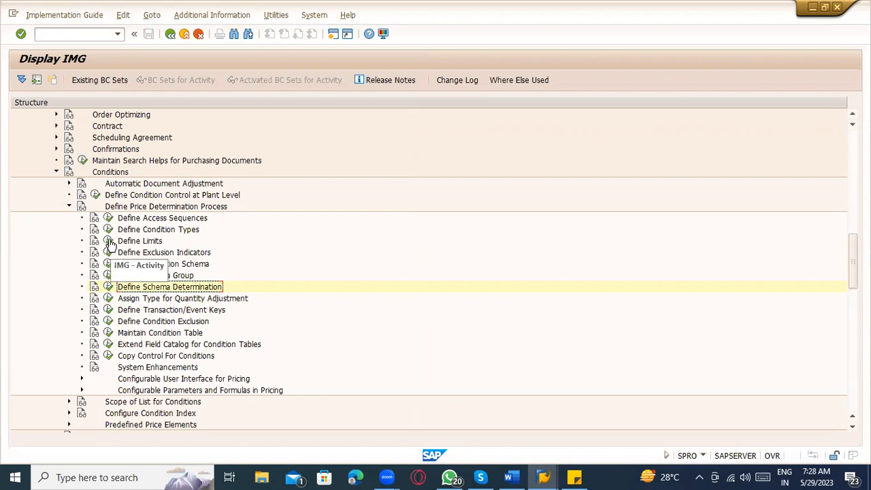
left_click(105, 276)
key("Escape")
left_click(107, 288)
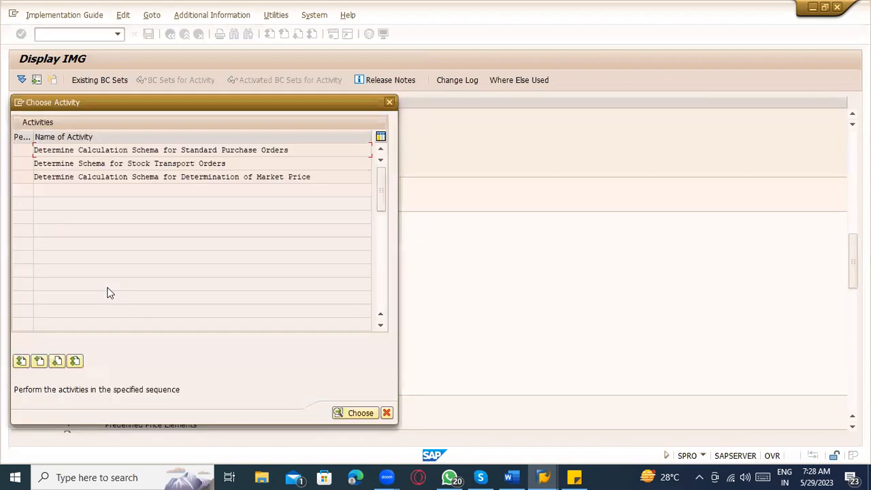
key("Escape")
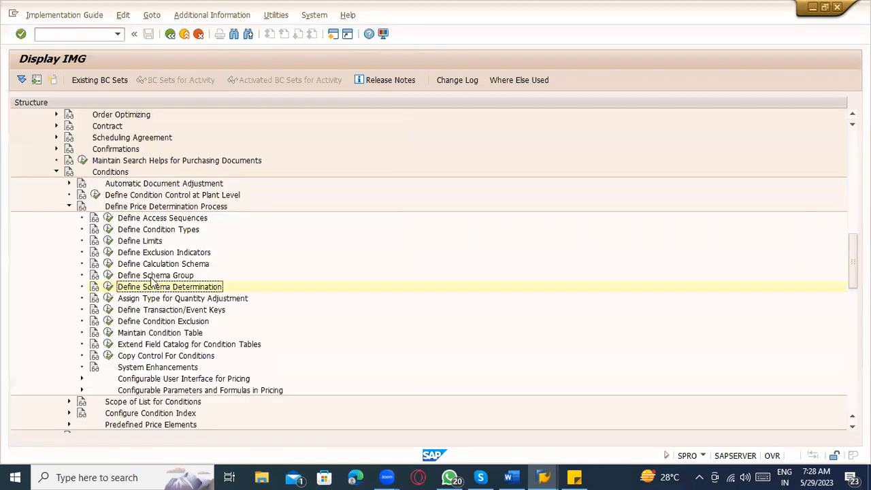
left_click(108, 263)
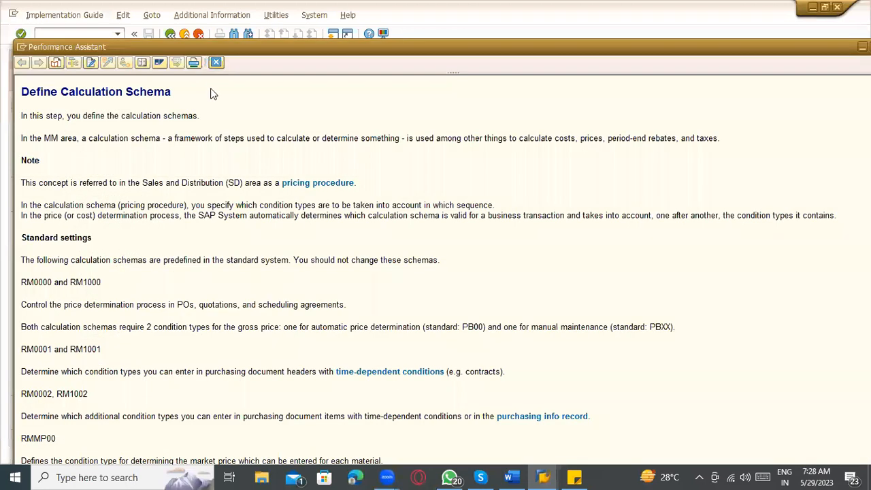
key("Escape")
Step: Run Define Calculation Schema to reach its 68-entry Schemas overview, and begin a new transaction code
left_click(109, 275)
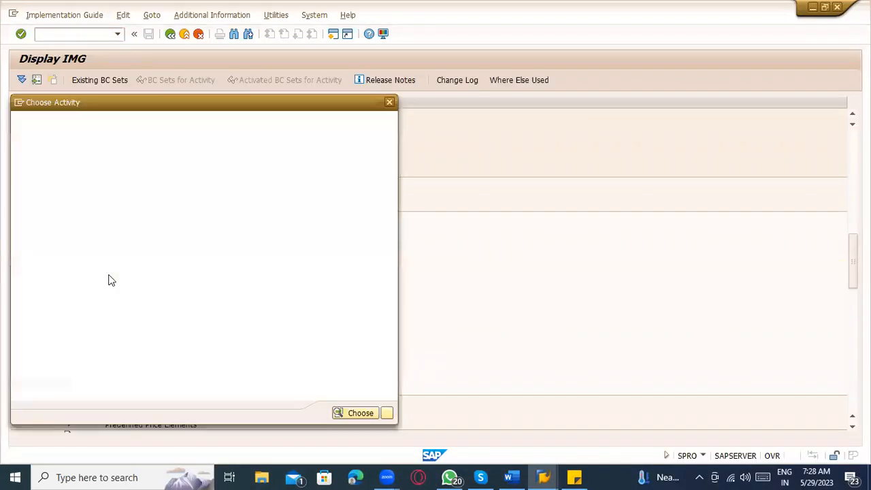
key("Escape")
left_click(109, 263)
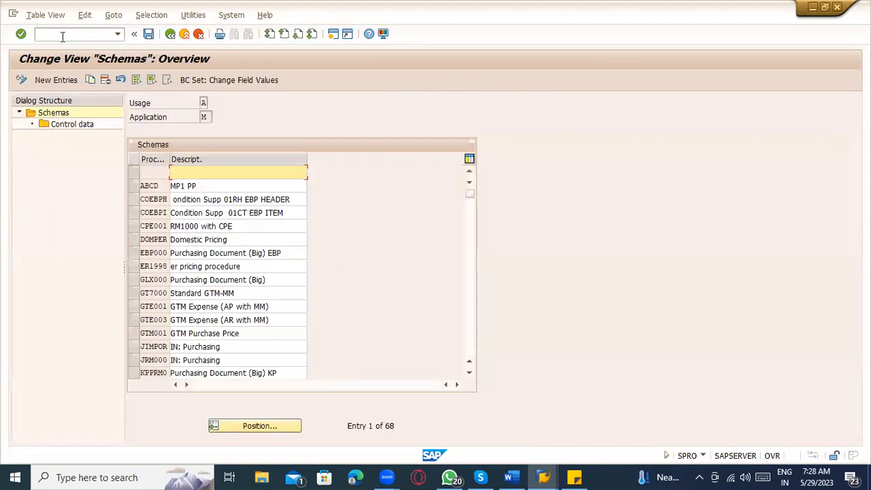
left_click(61, 36)
type("/")
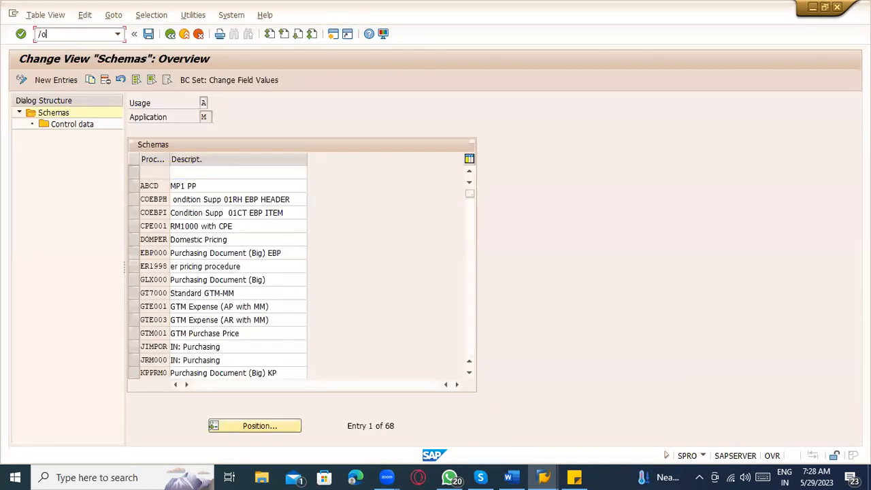
type("oom/0")
Step: Open transaction /oM/08 and accept displaying the locked schema data read-only
key("Return")
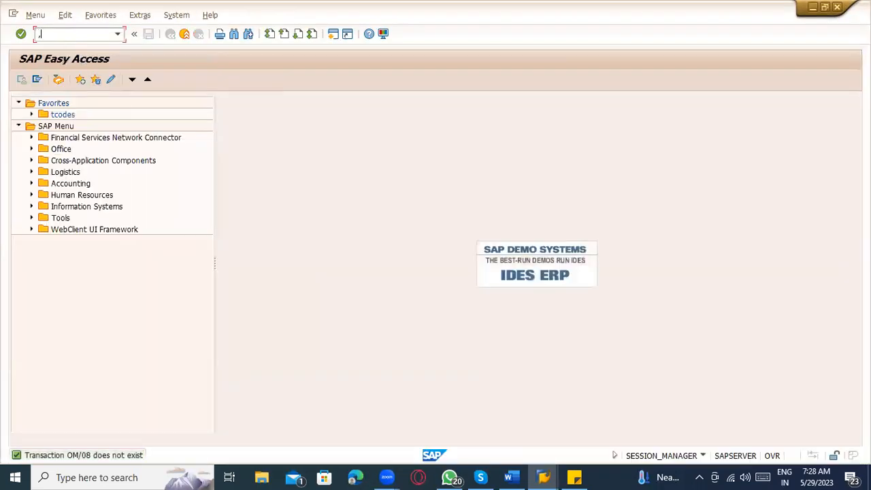
type("m/08")
key("Return")
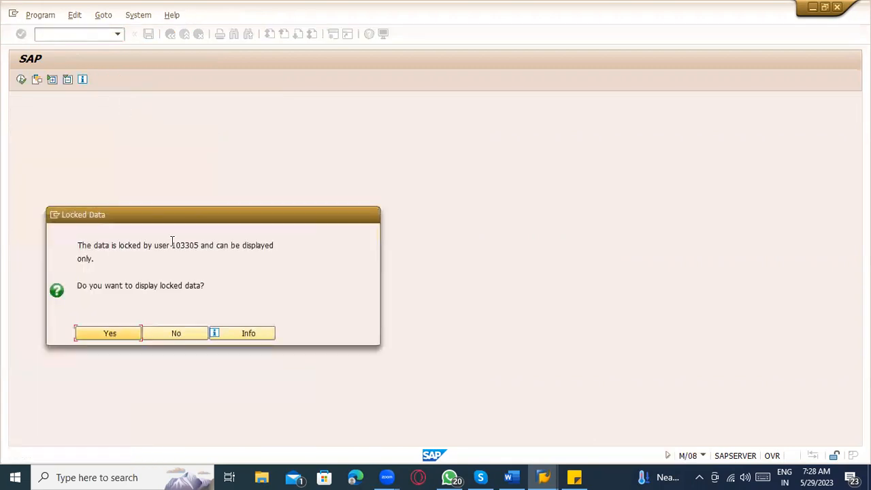
left_click(101, 333)
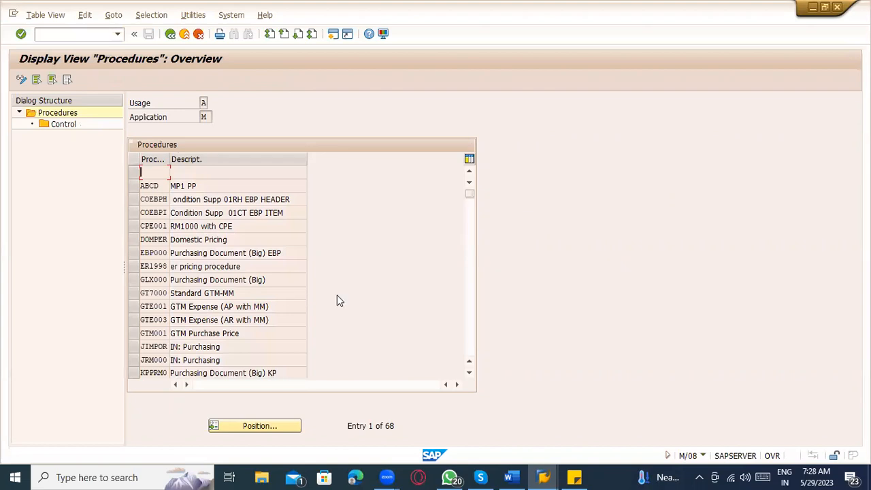
Step: View the control steps of schema ZM0000, then return to the editable Schemas session
scroll(226, 319, "down", 10)
scroll(227, 330, "down", 7)
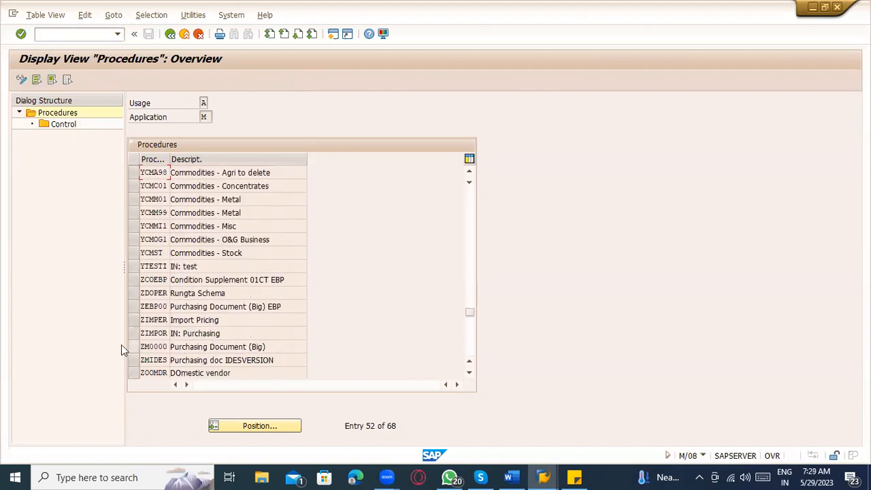
left_click(133, 346)
double_click(62, 125)
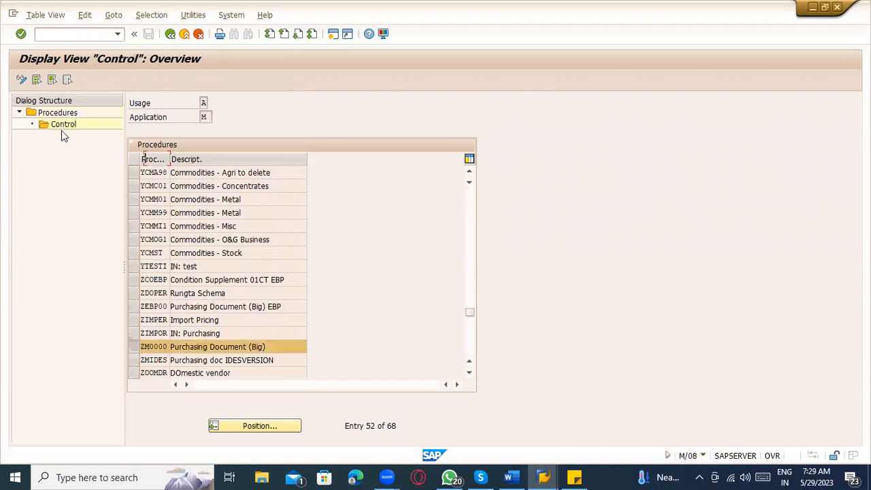
key("F3")
scroll(251, 265, "down", 3)
scroll(252, 265, "down", 3)
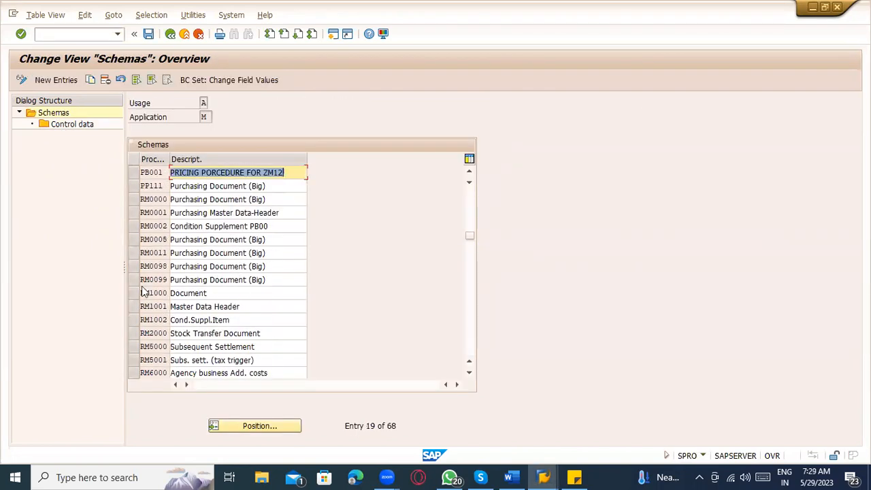
Step: Open the control data of schema RM0000 and inspect its ZA01 Surcharge % on Gross step
left_click(141, 199)
double_click(72, 124)
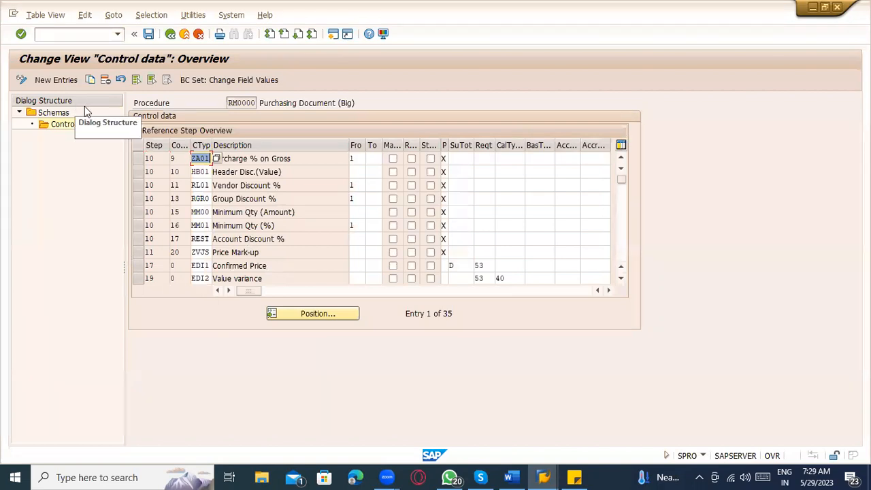
left_click(277, 158)
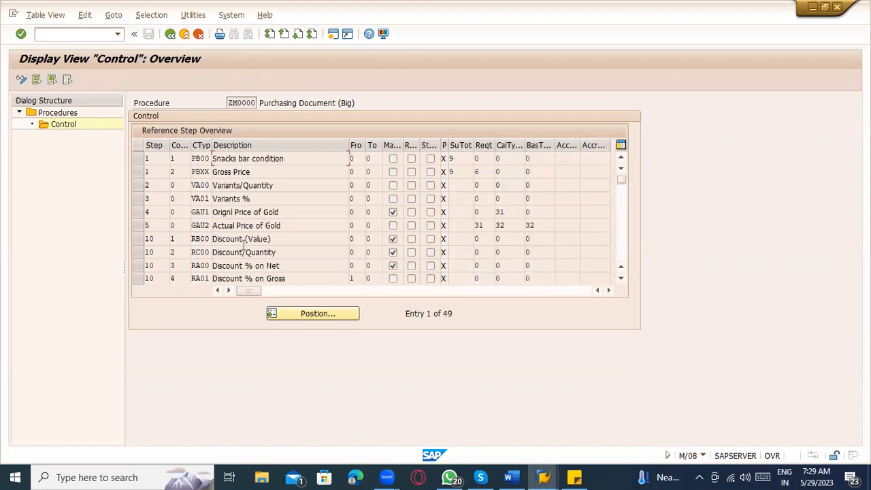
scroll(243, 245, "down", 1)
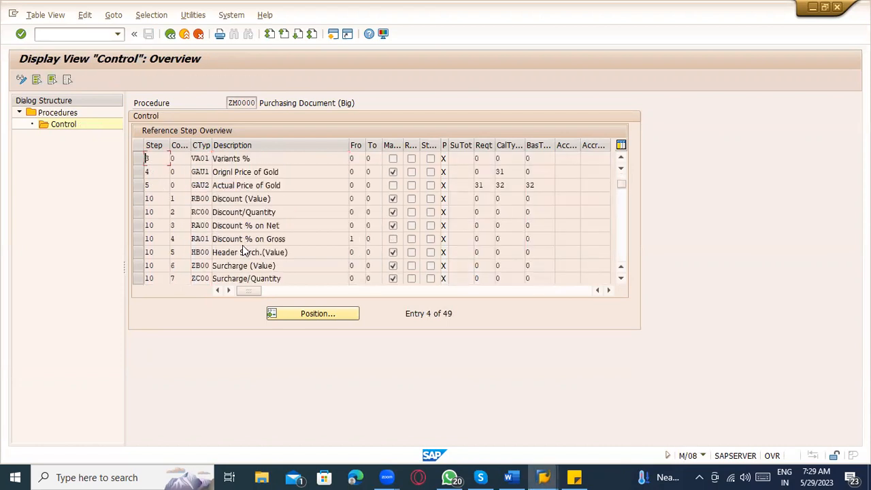
Step: Block-select ZM0000's first ten control steps, PB00 through RA01, for copying
scroll(242, 245, "down", 2)
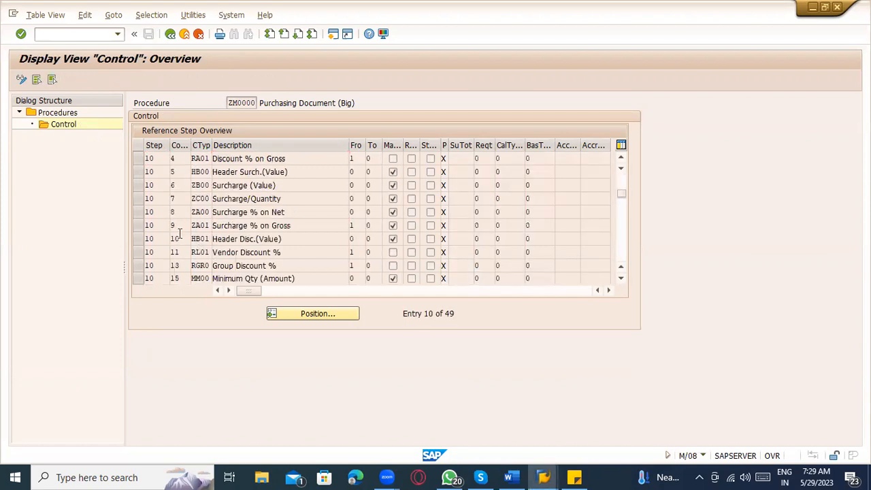
scroll(175, 235, "up", 3)
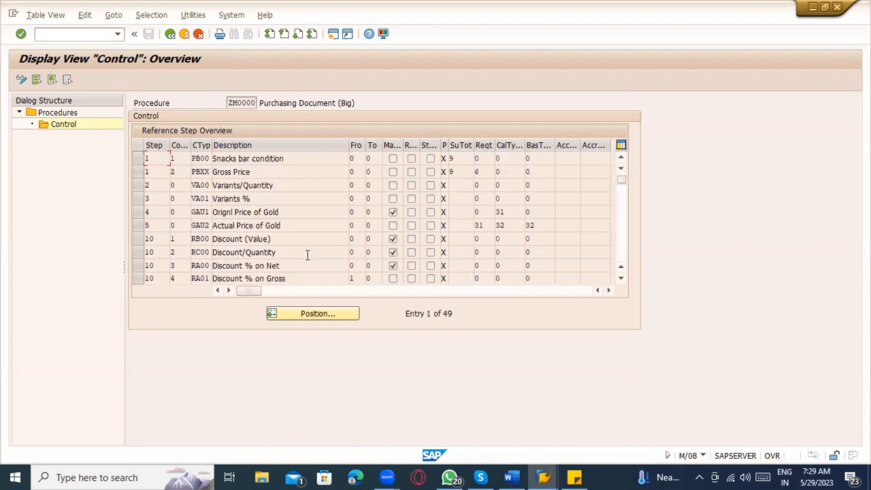
key("super+shift+s")
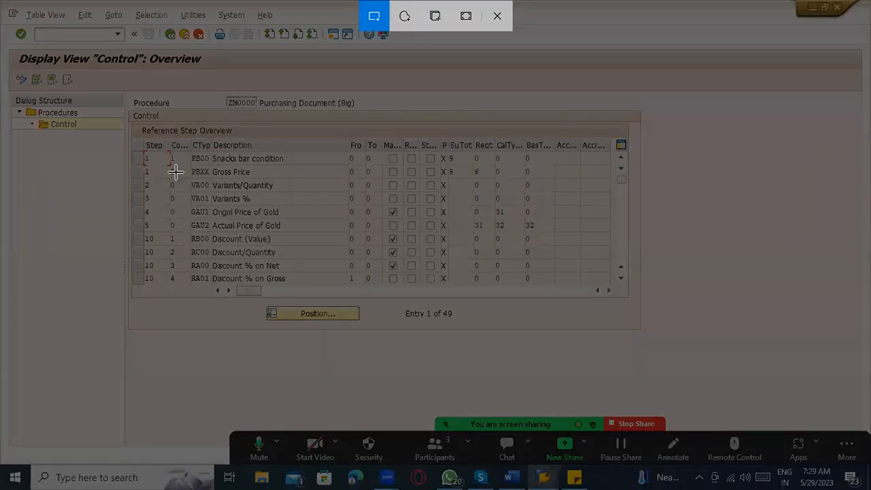
left_click_drag(145, 152, 571, 270)
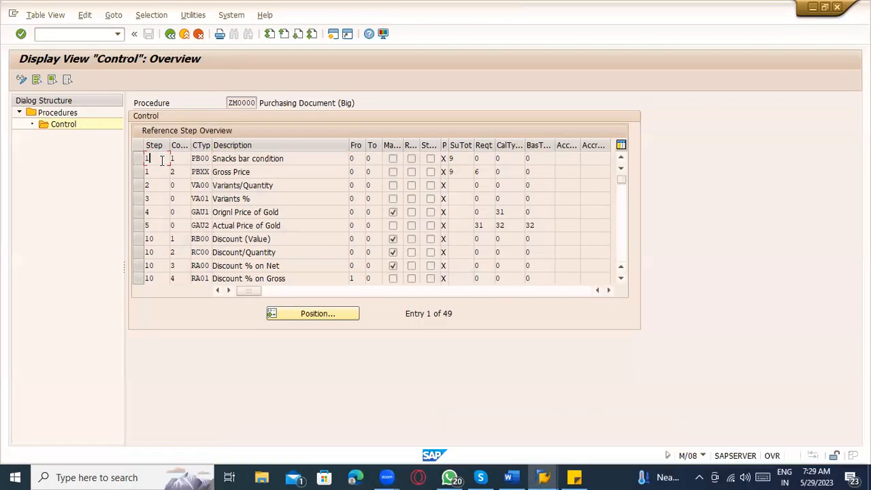
left_click_drag(160, 159, 533, 275)
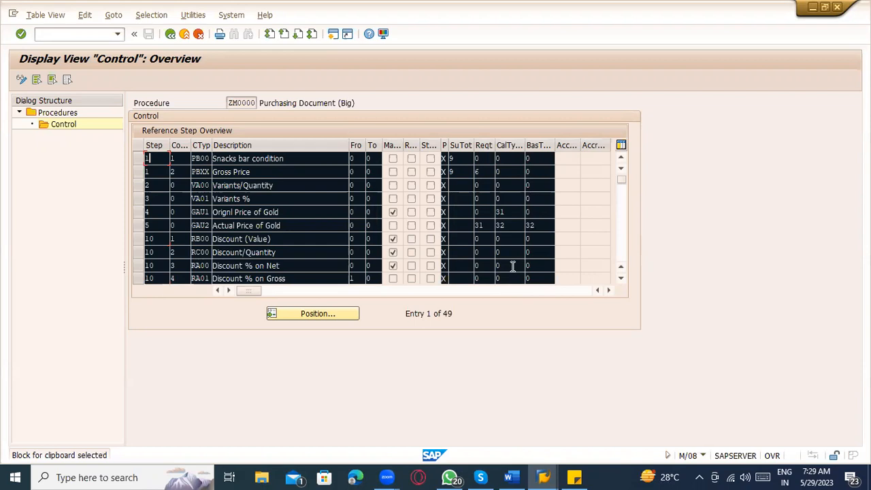
Step: Paste the PB00–RA01 rows as new entries in RM0000's control data, accepting the counter warning
key("ctrl+c")
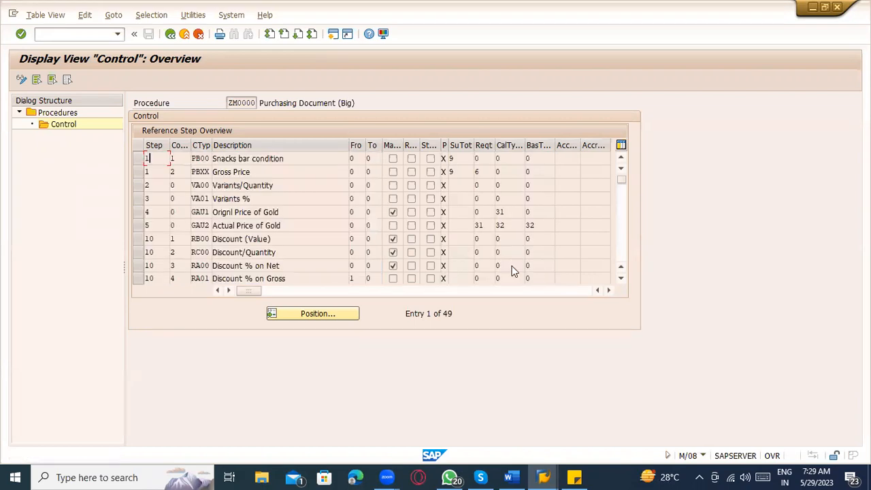
key("alt+Tab")
left_click(76, 84)
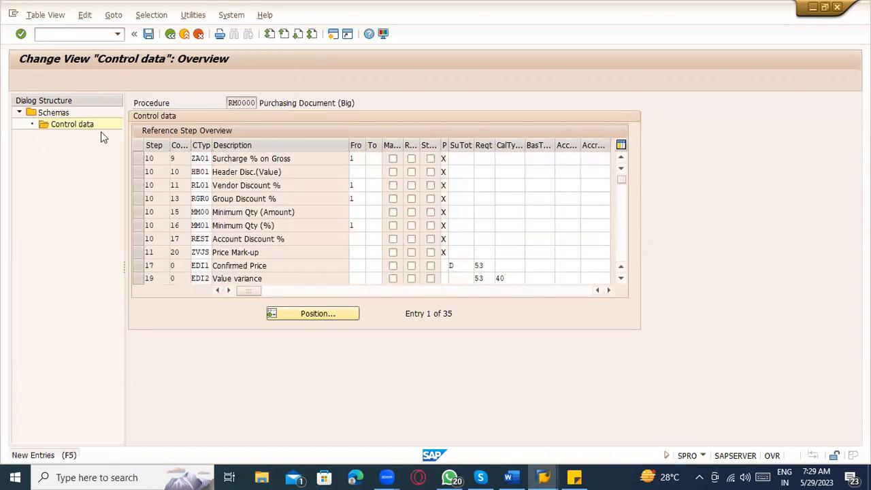
key("ctrl+v")
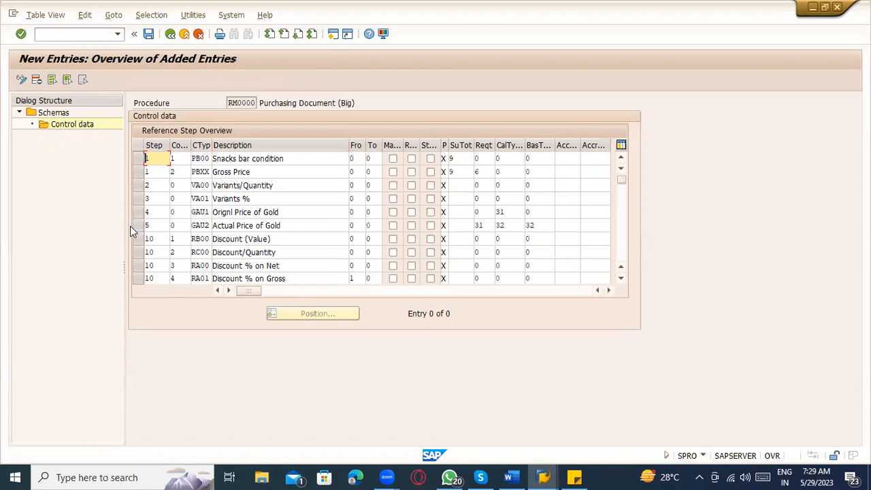
key("Return")
key("Return")
key("Return")
key("Return")
key("Return")
key("Return")
key("Return")
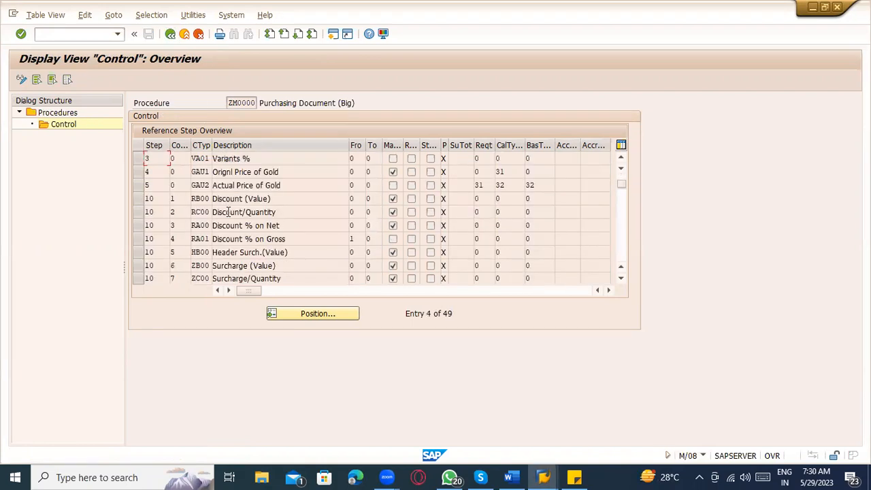
Step: Copy the HB00–ZA00 surcharge rows from ZM0000 and paste them into RM0000's new entries
scroll(283, 235, "down", 1)
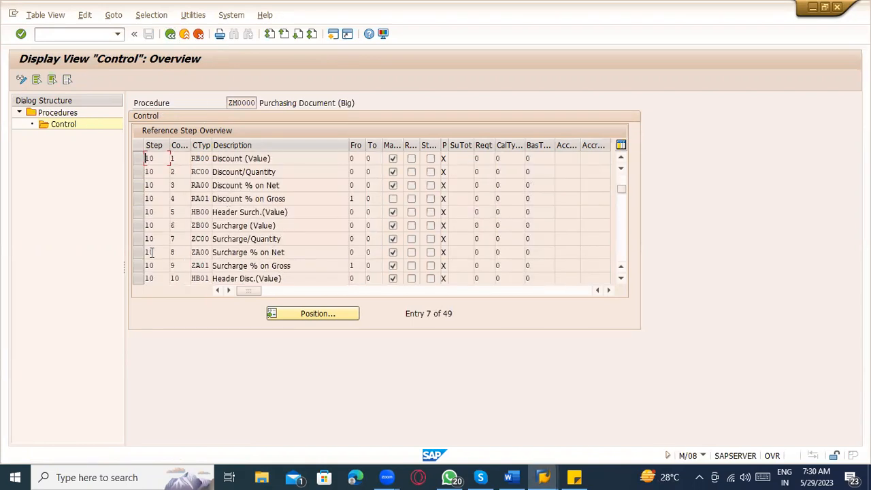
left_click(149, 212)
left_click_drag(145, 207, 545, 253)
key("ctrl+c")
key("alt+Tab")
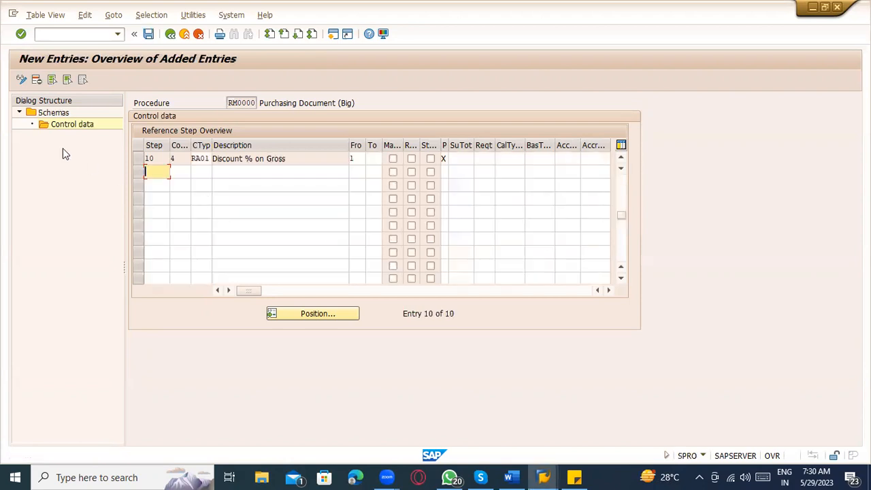
key("ctrl+v")
key("Return")
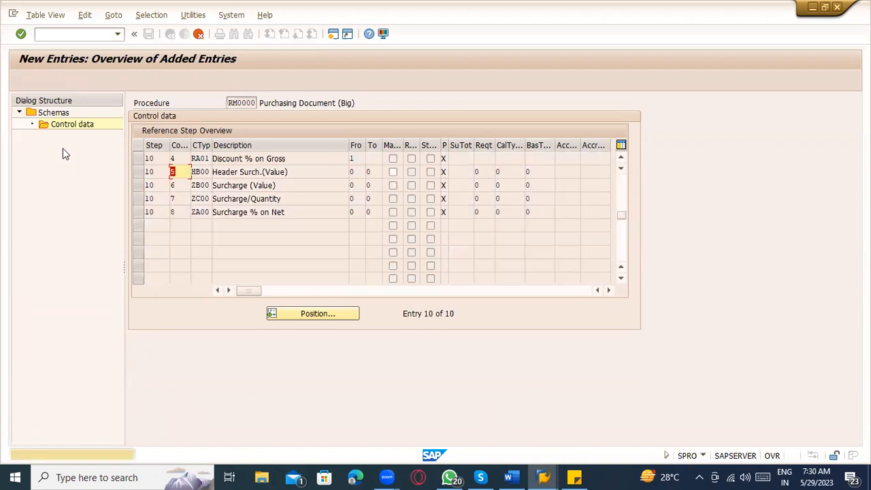
key("Return")
key("Return")
key("Return")
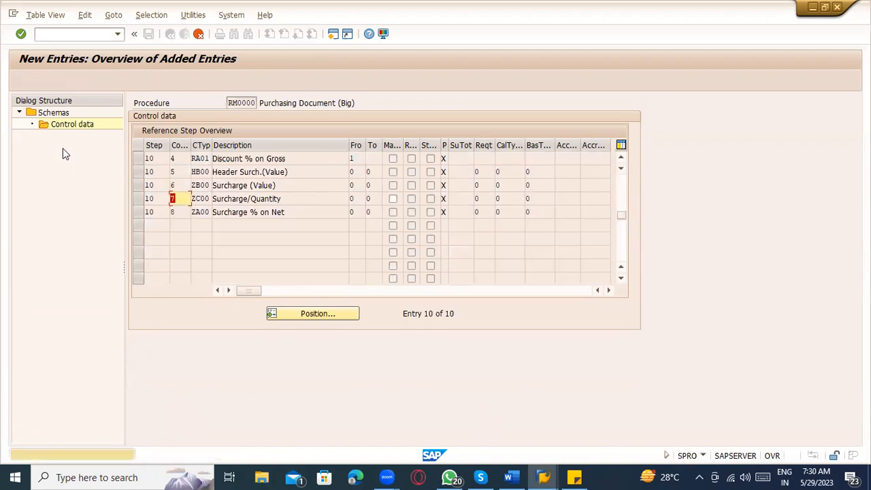
key("Return")
left_click(171, 34)
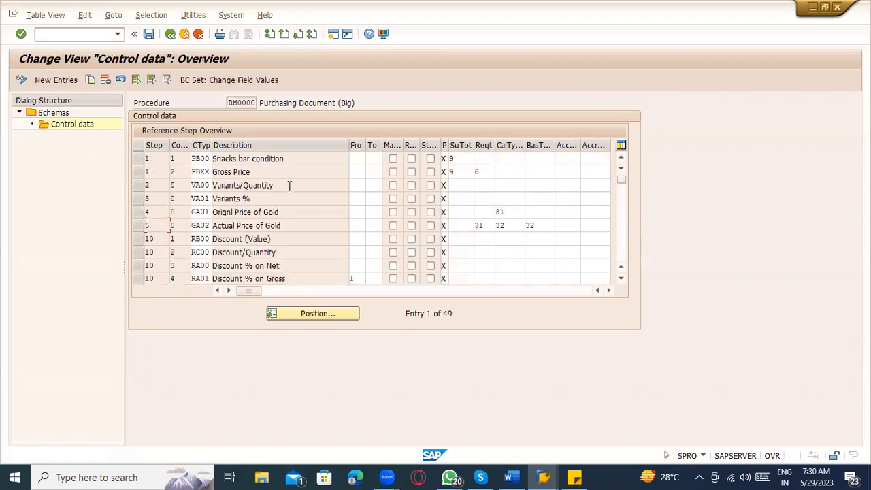
Step: Save RM0000's copied control steps under the customizing request
scroll(289, 185, "down", 2)
scroll(264, 213, "up", 2)
scroll(253, 212, "down", 4)
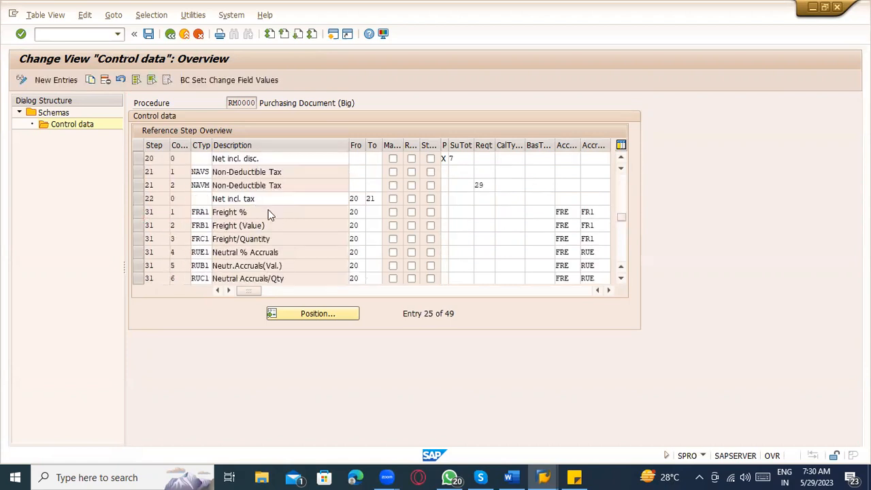
scroll(268, 215, "down", 2)
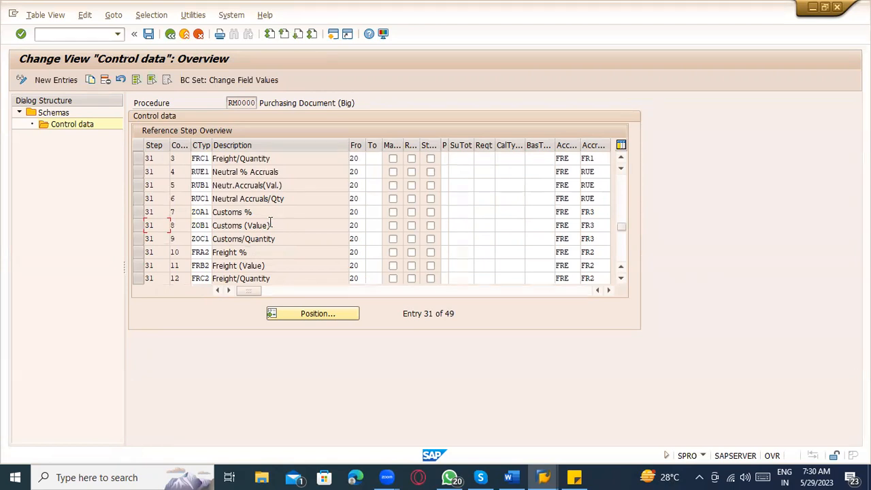
left_click(150, 34)
left_click(188, 216)
Step: Note the Snacks bar condition description and go back to the IMG tree
scroll(293, 255, "up", 2)
scroll(289, 238, "down", 2)
scroll(285, 218, "up", 5)
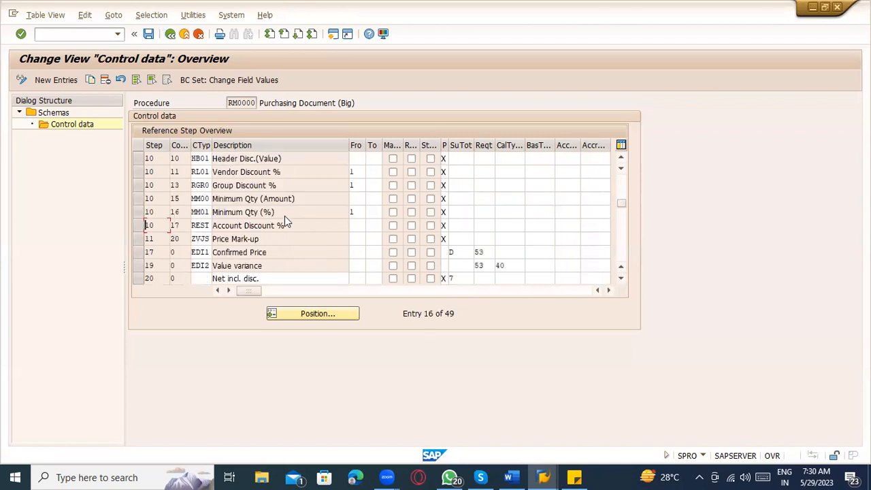
scroll(284, 216, "up", 5)
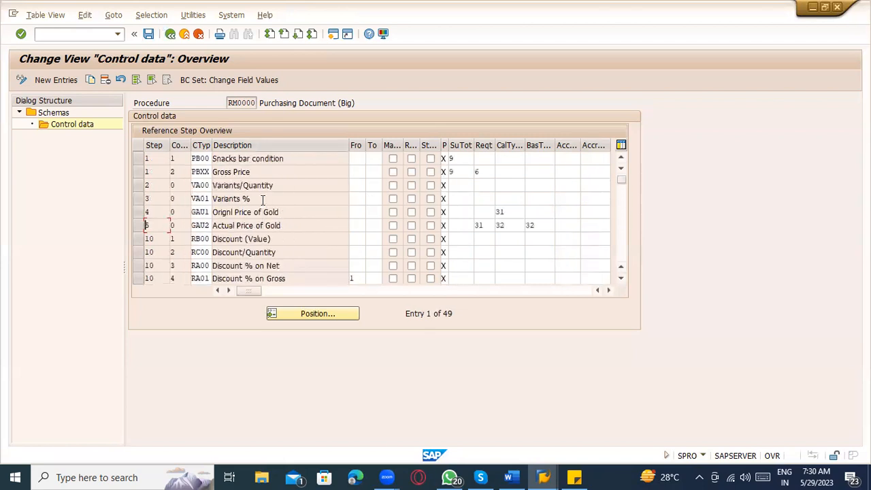
left_click_drag(284, 158, 212, 157)
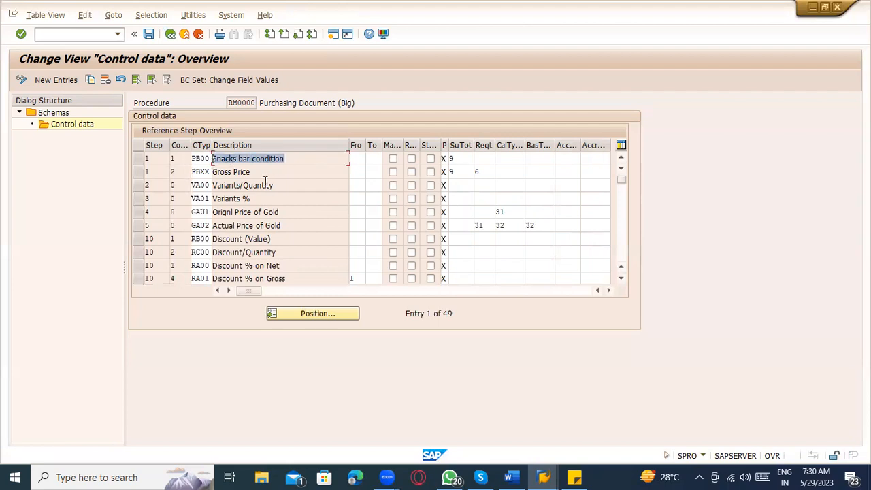
left_click(175, 35)
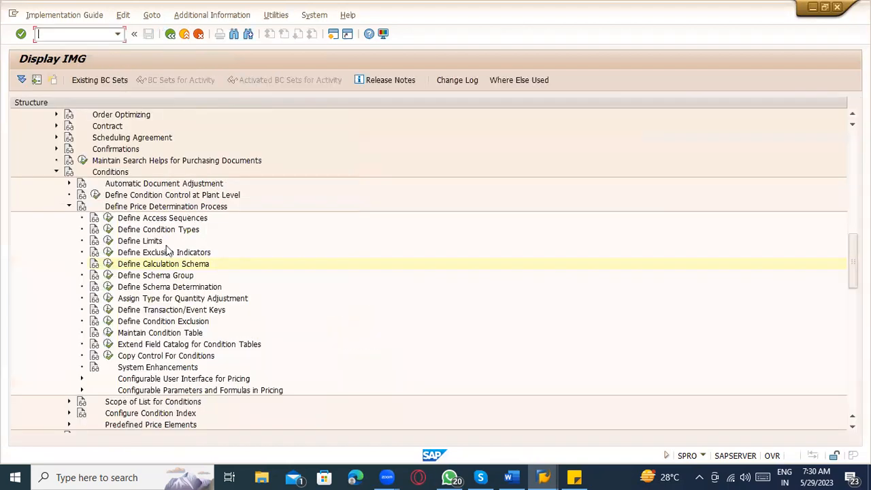
Step: In Define Condition Types, locate PB00 and rename its description to 'Gross (Time dependen'
left_click(107, 229)
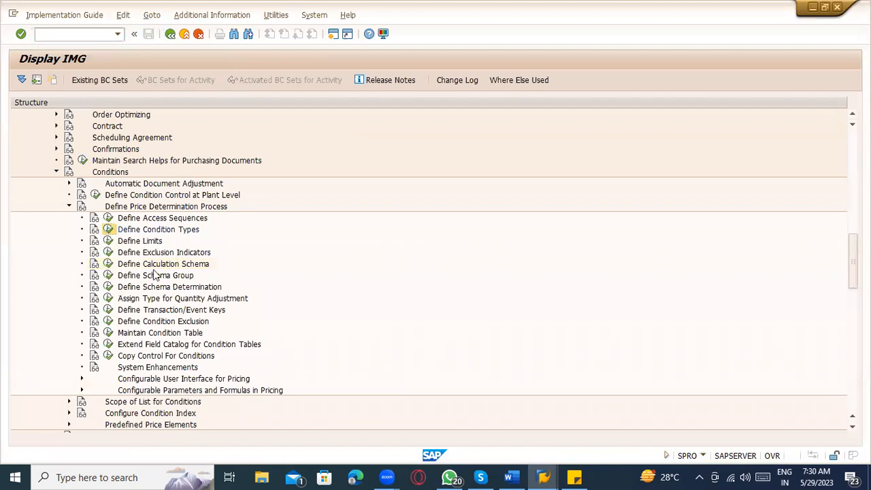
double_click(117, 150)
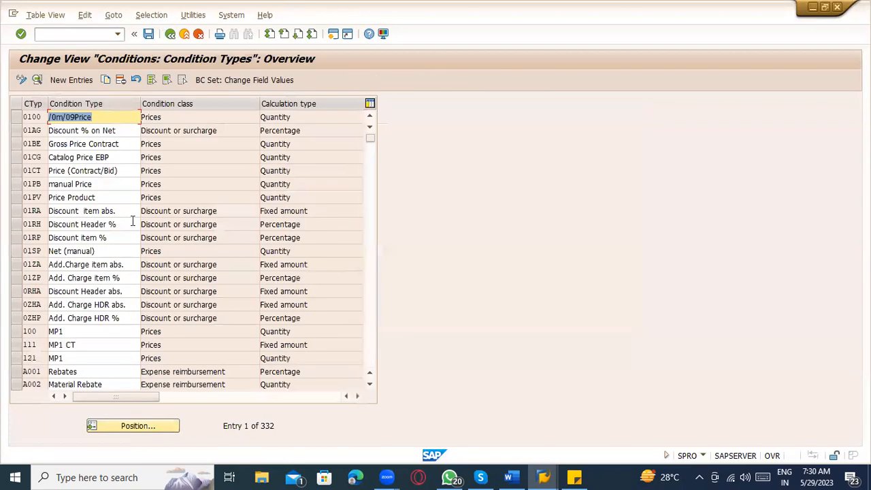
left_click(151, 426)
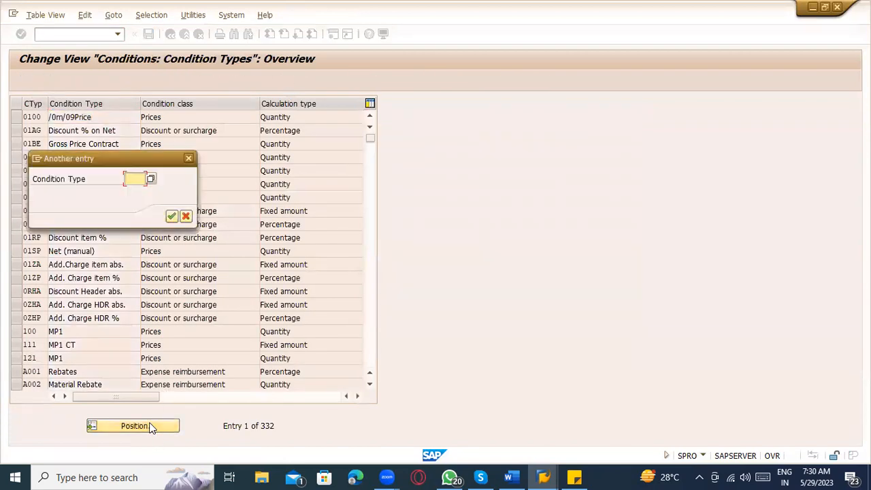
type("PB00")
key("Return")
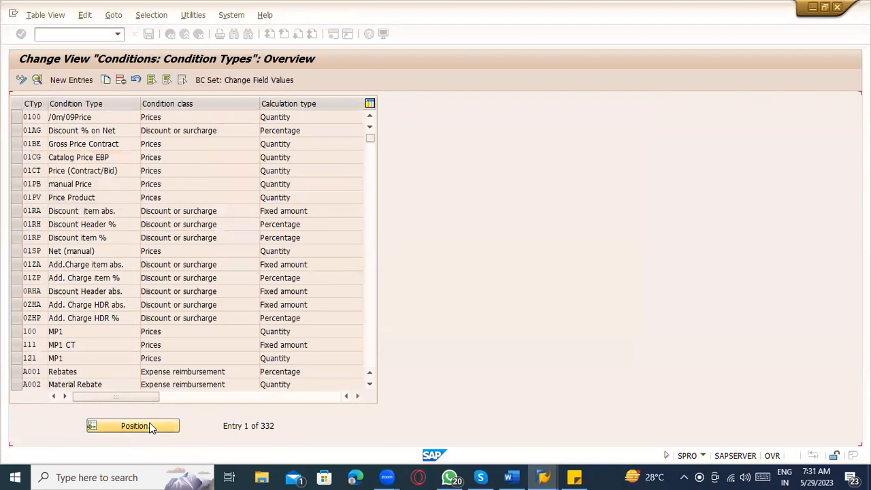
key("Delete")
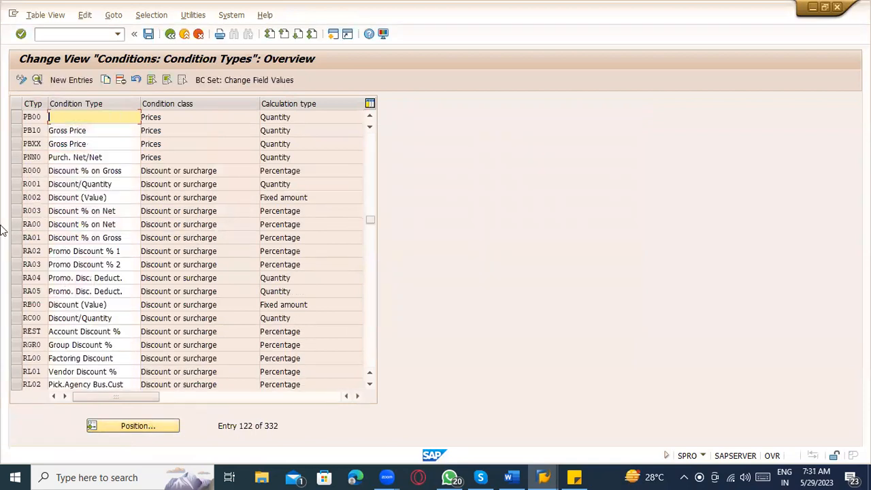
type("Gross (Time dependen")
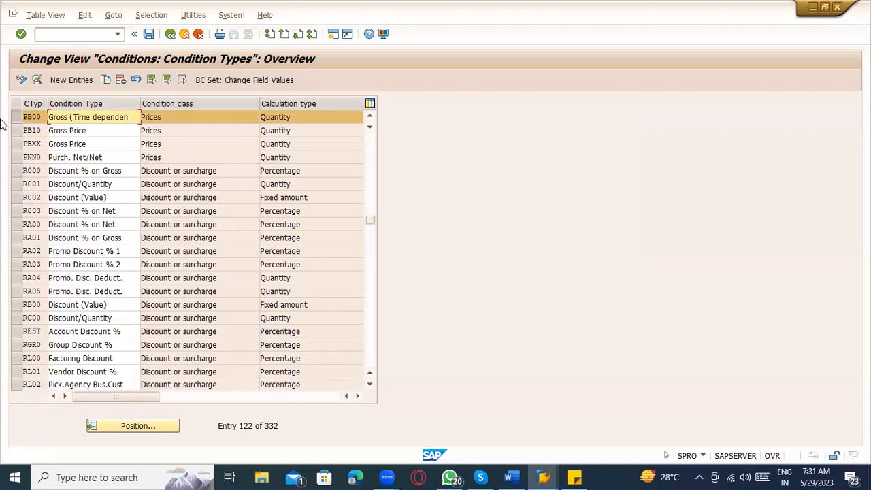
Step: Save the PB00 change under the customizing request and exit back to the ZM0000 control view
left_click(148, 33)
left_click(170, 34)
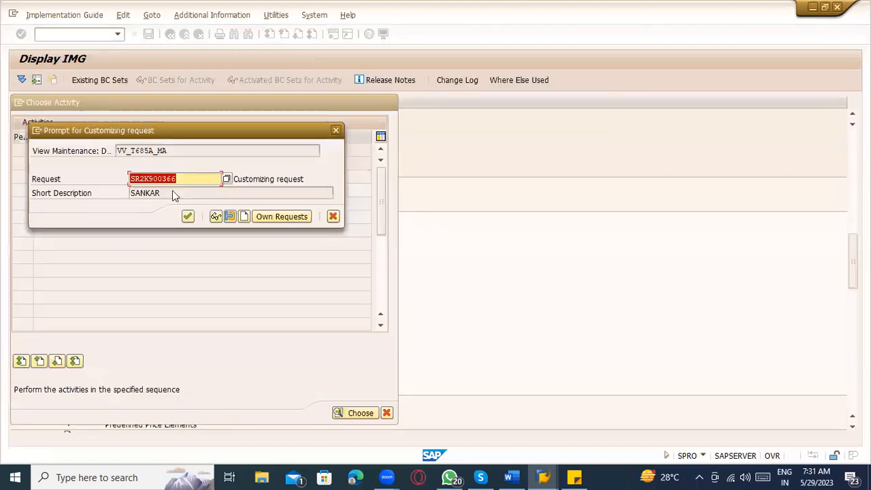
left_click(188, 217)
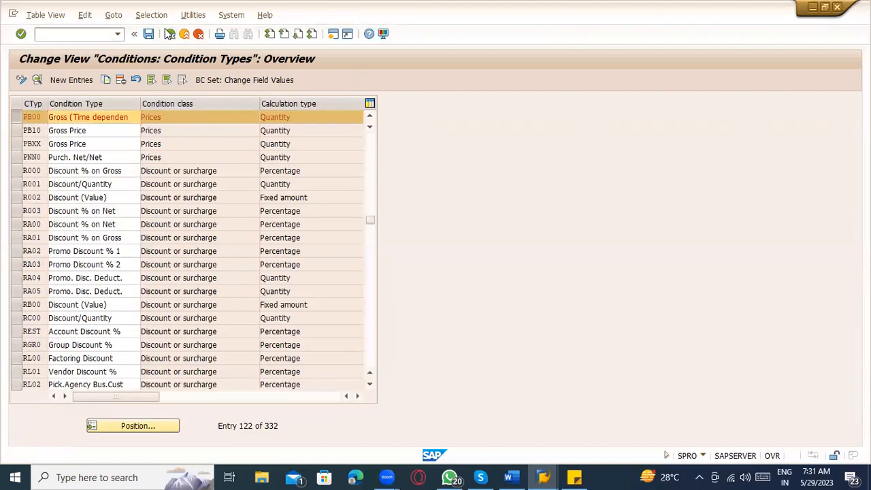
left_click(170, 34)
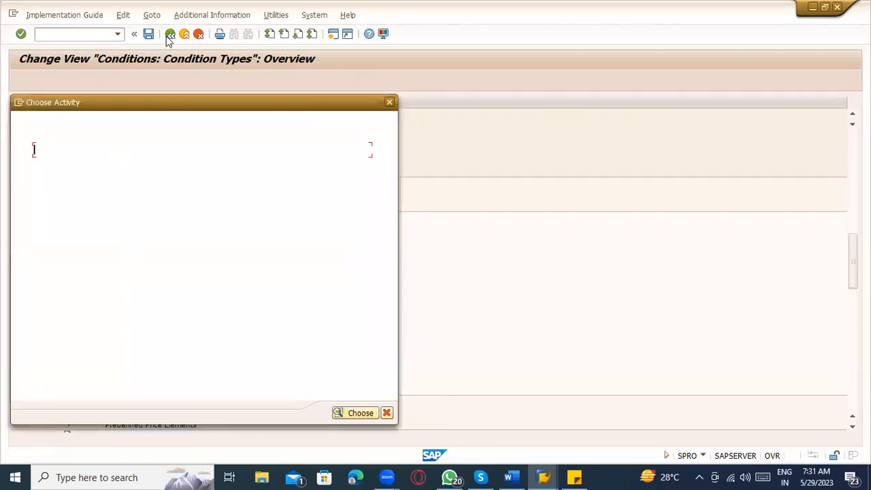
key("Escape")
left_click(170, 36)
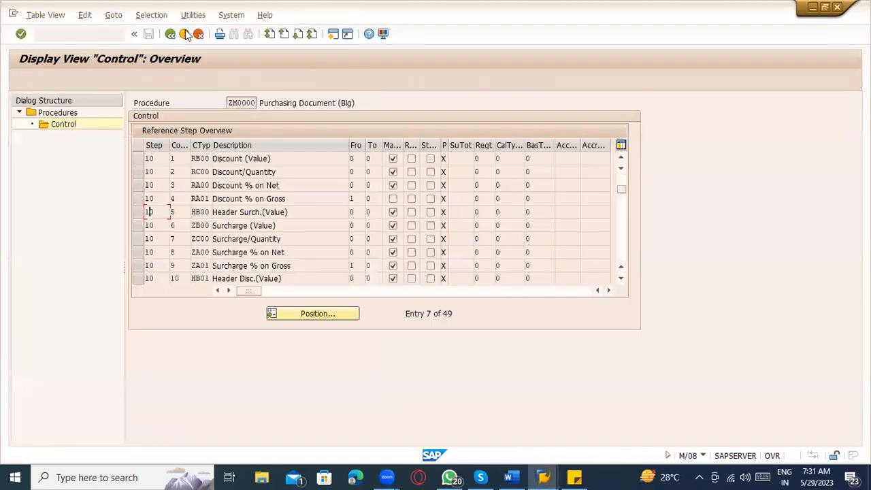
left_click(183, 34)
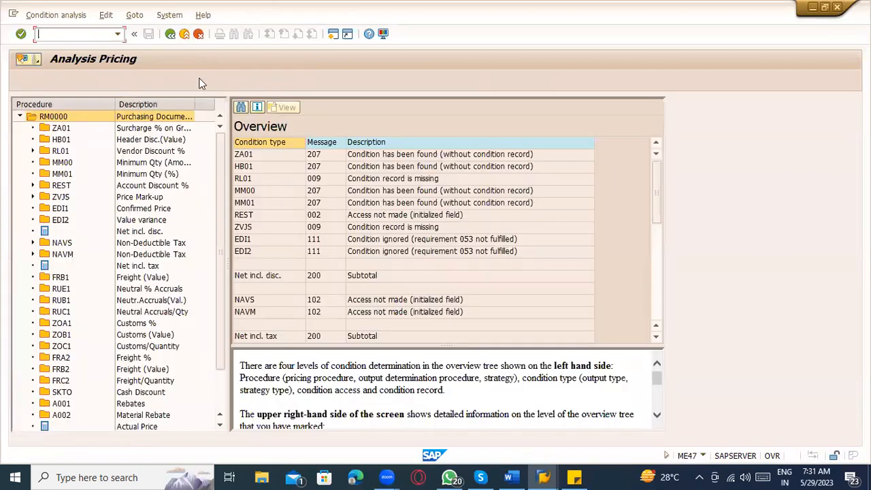
left_click(188, 37)
left_click(188, 40)
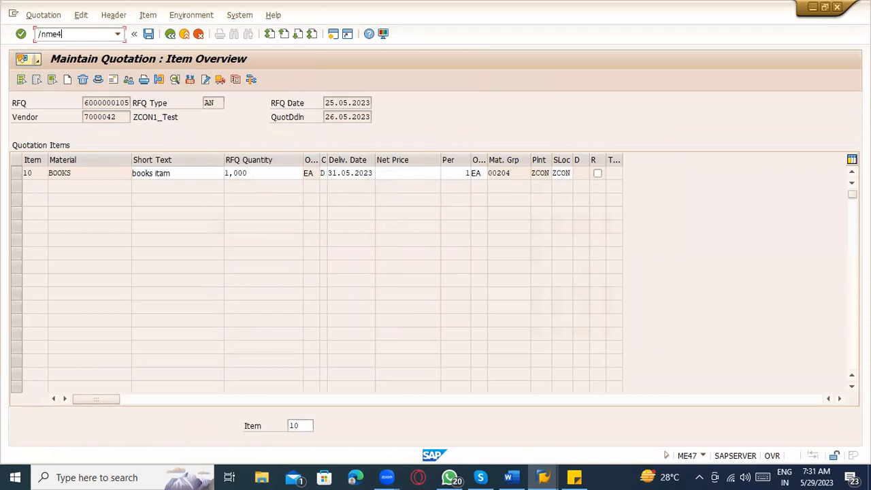
type("/nme47")
key("Return")
key("Return")
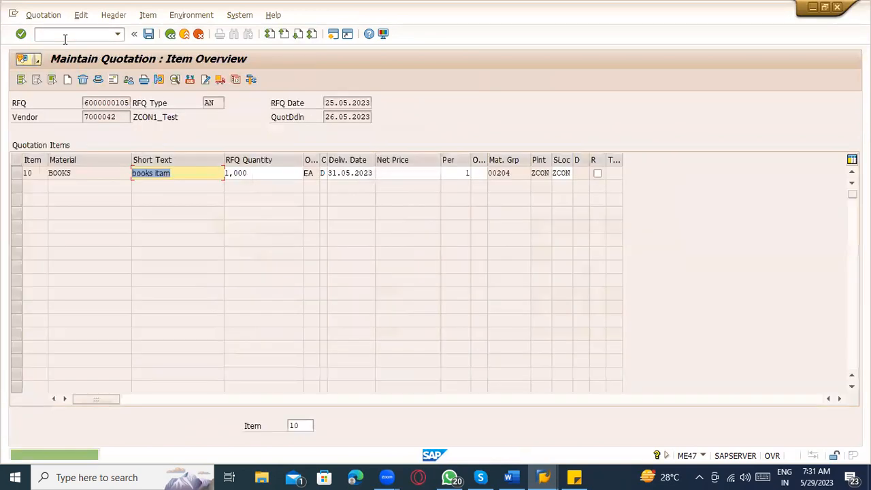
left_click(16, 174)
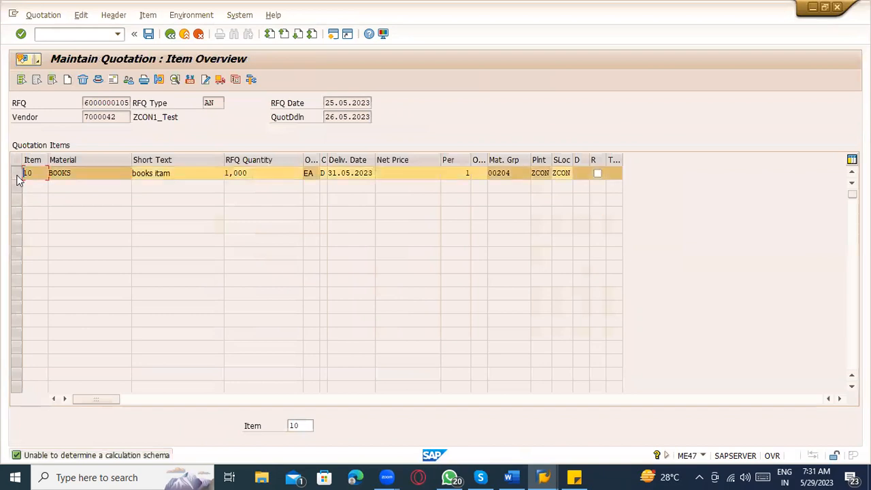
left_click(190, 80)
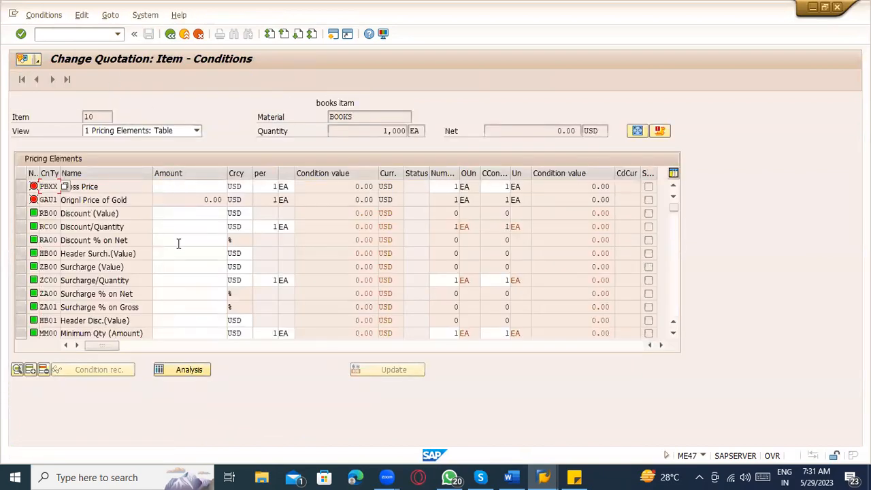
left_click(170, 33)
Step: Enter 1000 as item 10's net price, which recalculates to 940.90
left_click(398, 172)
type("1000")
key("Return")
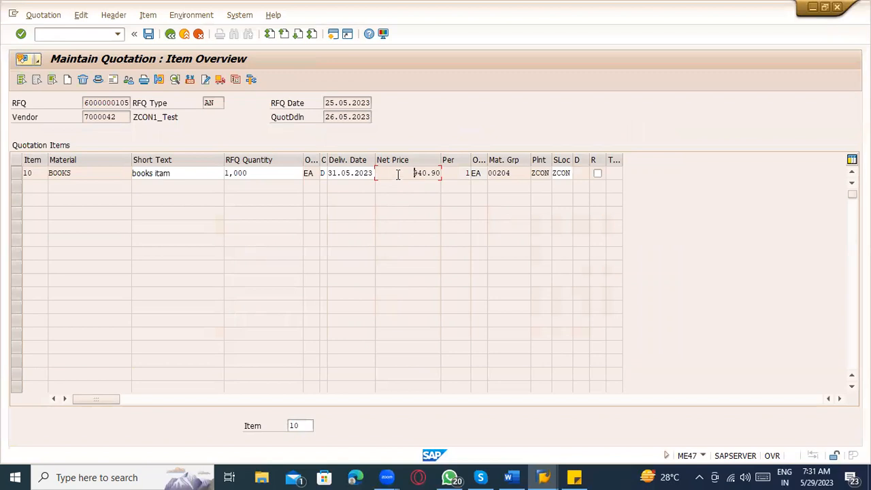
left_click(15, 174)
Step: Review item 10's pricing conditions, starting with the 970.00 USD Gross Price
left_click(190, 79)
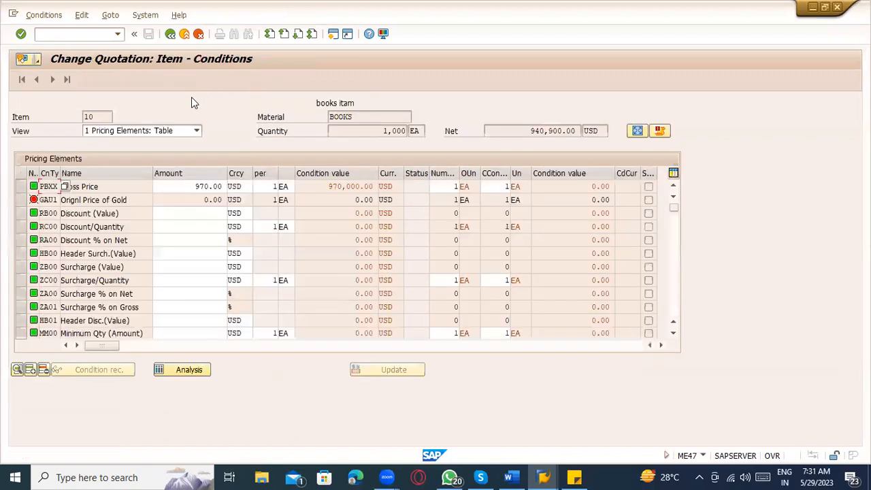
double_click(192, 185)
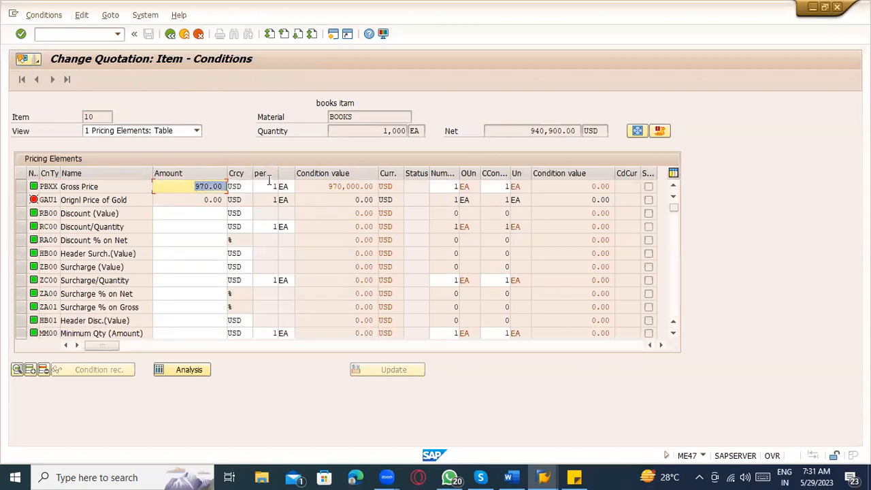
left_click(185, 211)
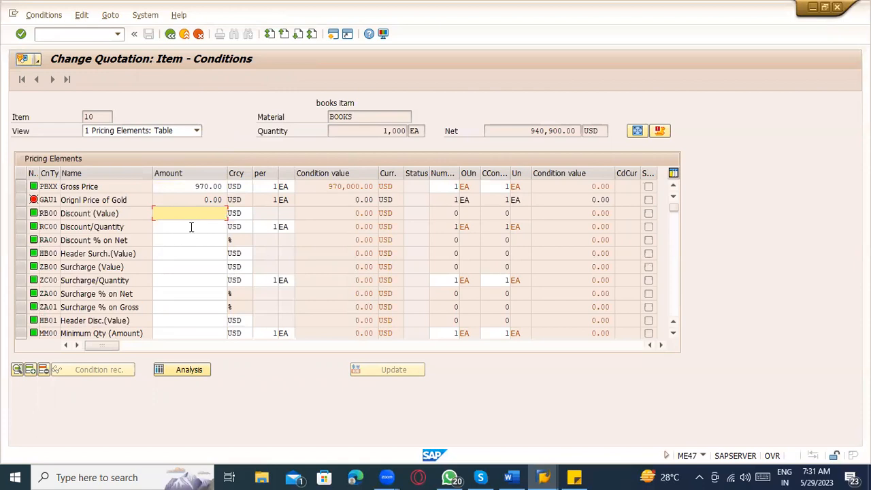
scroll(183, 230, "down", 1)
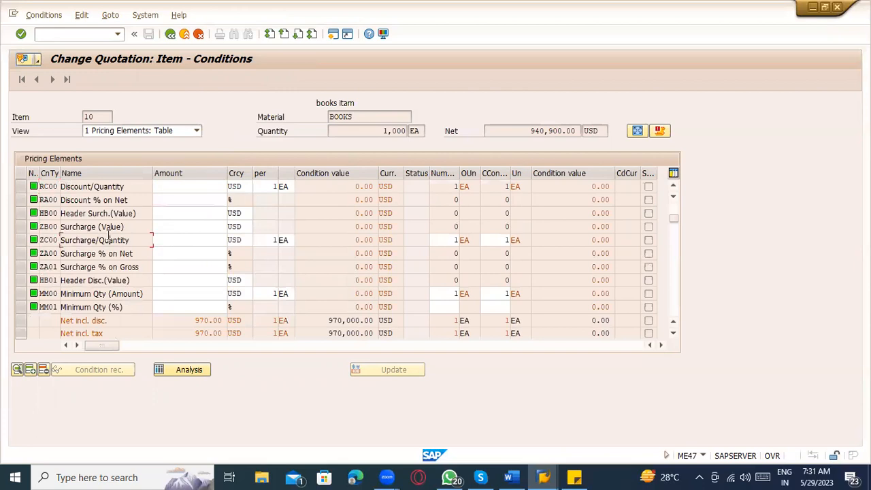
scroll(109, 236, "down", 3)
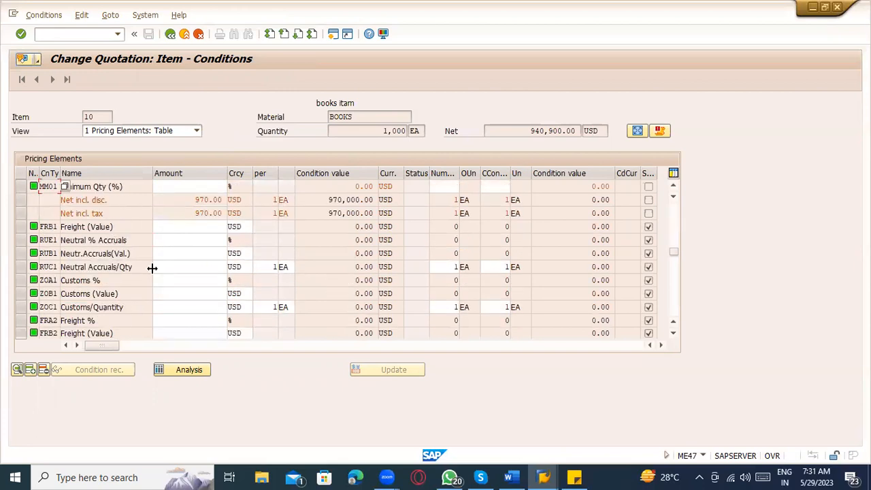
scroll(152, 268, "down", 1)
scroll(153, 267, "down", 1)
scroll(154, 267, "up", 7)
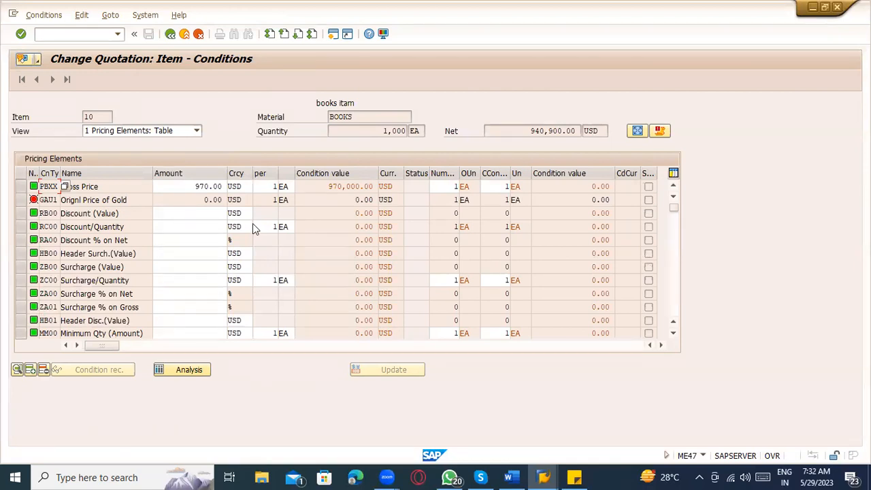
left_click_drag(117, 188, 60, 187)
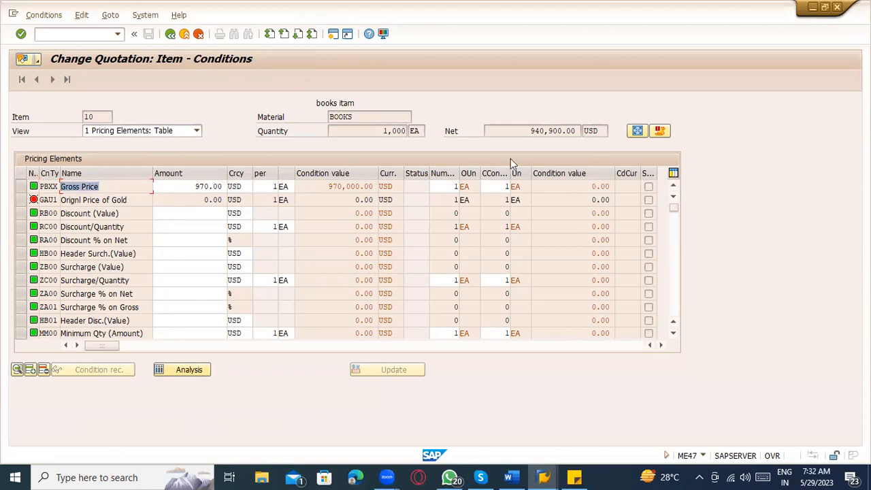
left_click(365, 127)
Step: Check item 10's 940.90 net price in the item list, cancelling the leave-quotation prompt
left_click(171, 33)
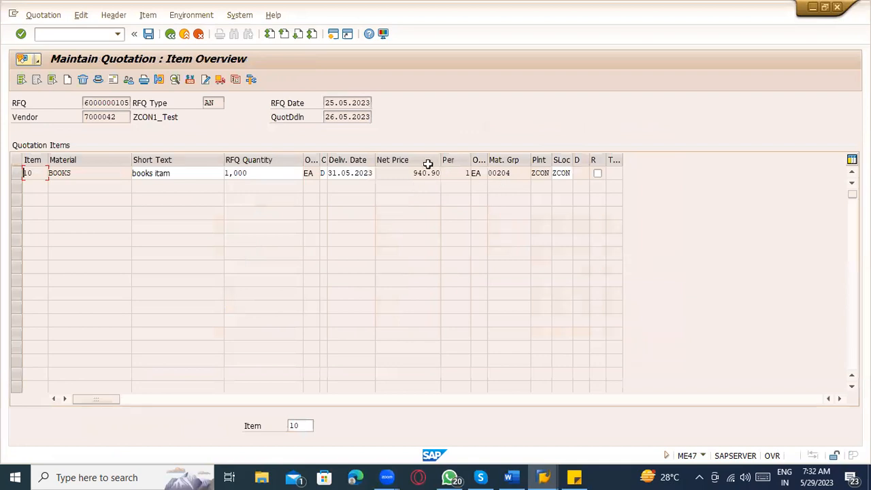
left_click_drag(413, 172, 465, 186)
left_click(171, 34)
left_click(309, 236)
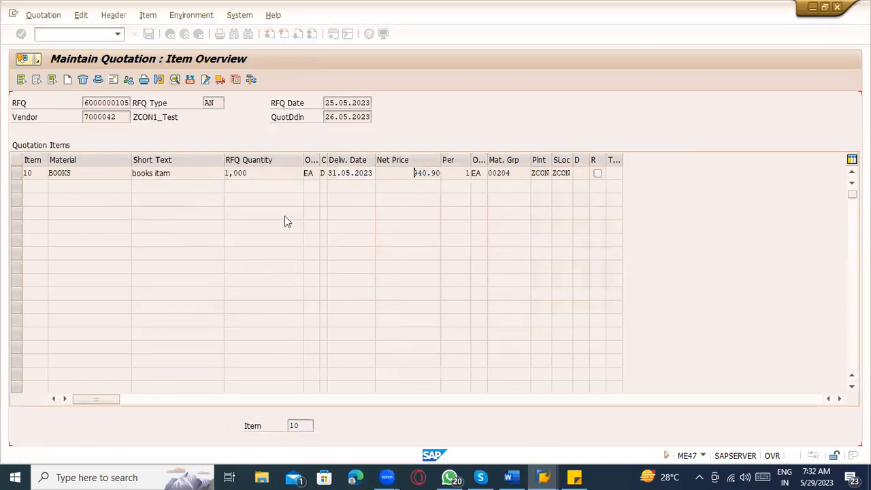
Step: Reopen item 10's conditions and check the 3% Cash Discount amount
left_click(21, 172)
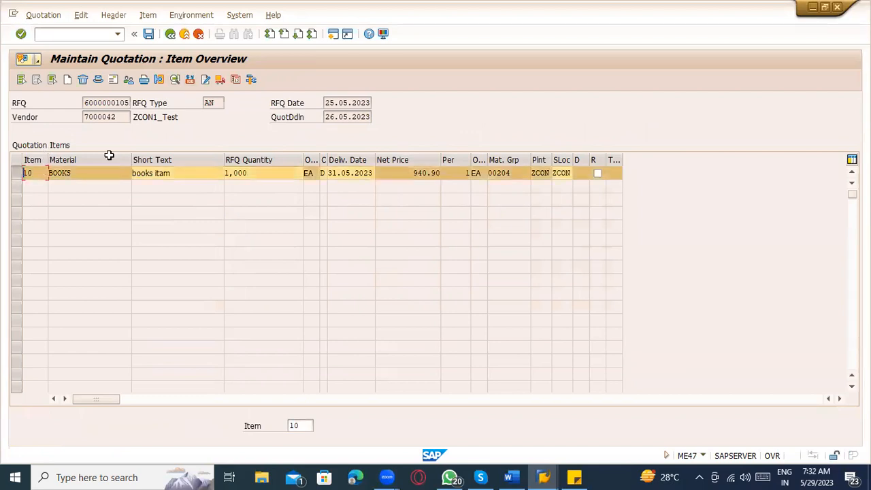
left_click(188, 79)
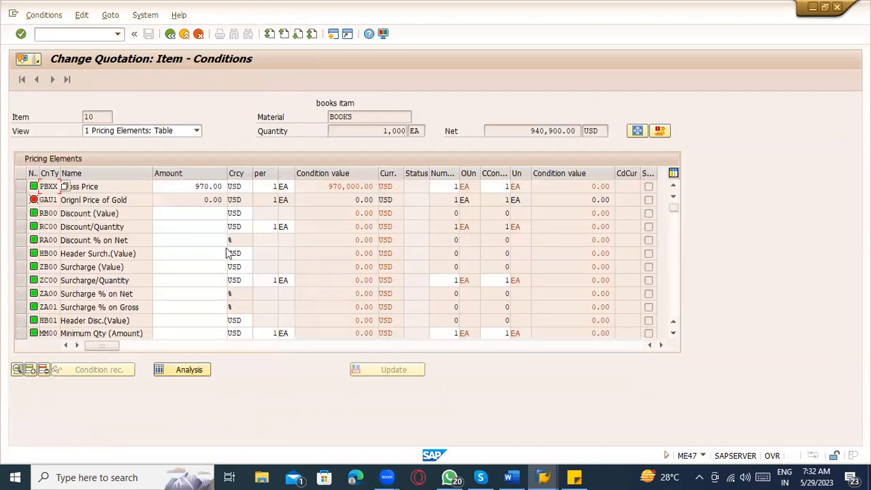
scroll(225, 258, "down", 8)
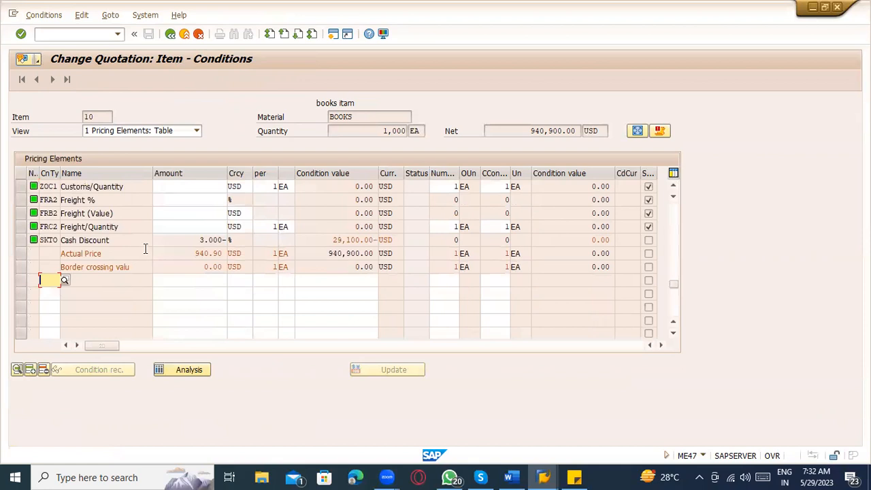
left_click_drag(189, 241, 226, 240)
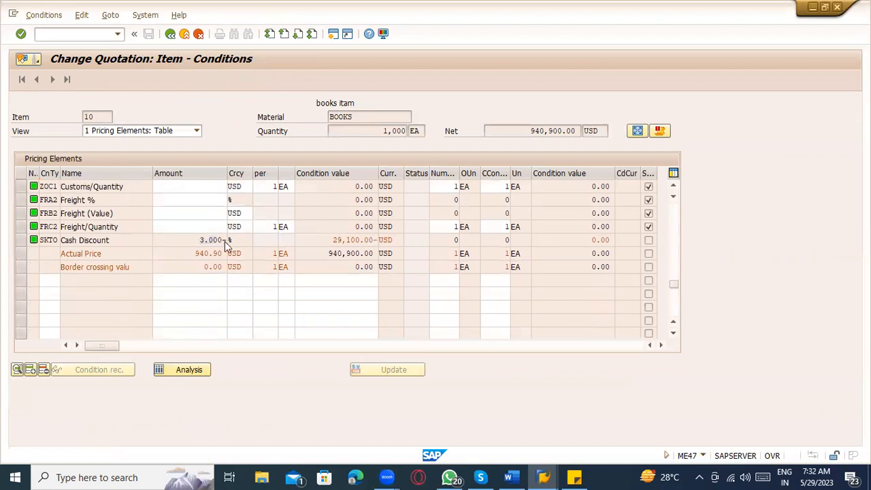
scroll(226, 242, "up", 8)
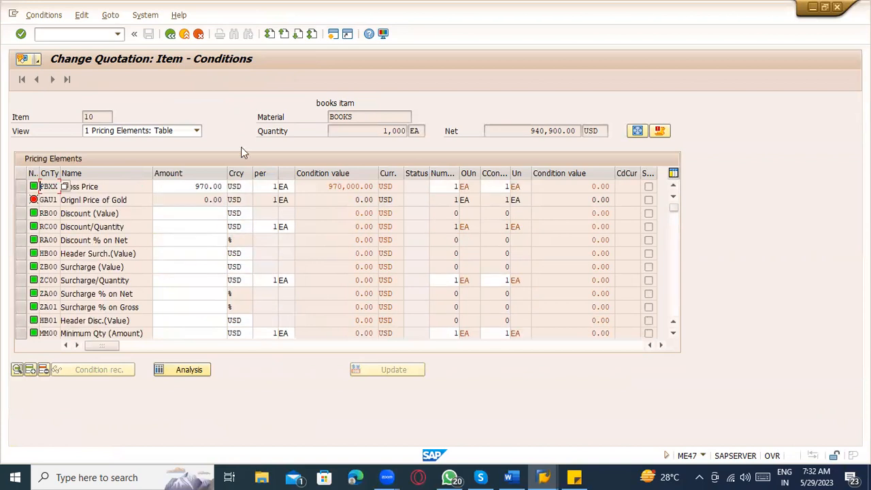
Step: Change item 10's Gross Price to 1,000 USD, giving a net price of 970.00
left_click_drag(191, 186, 311, 184)
type("1,000")
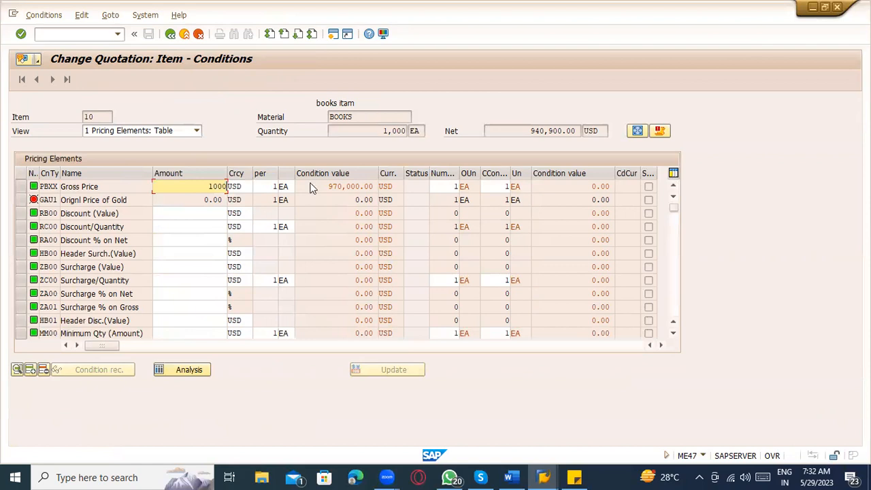
key("Return")
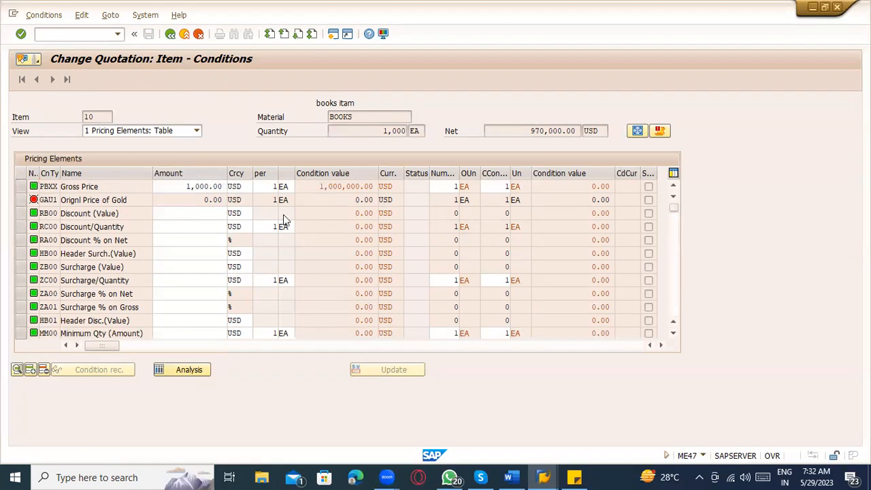
scroll(282, 219, "down", 2)
scroll(284, 213, "down", 1)
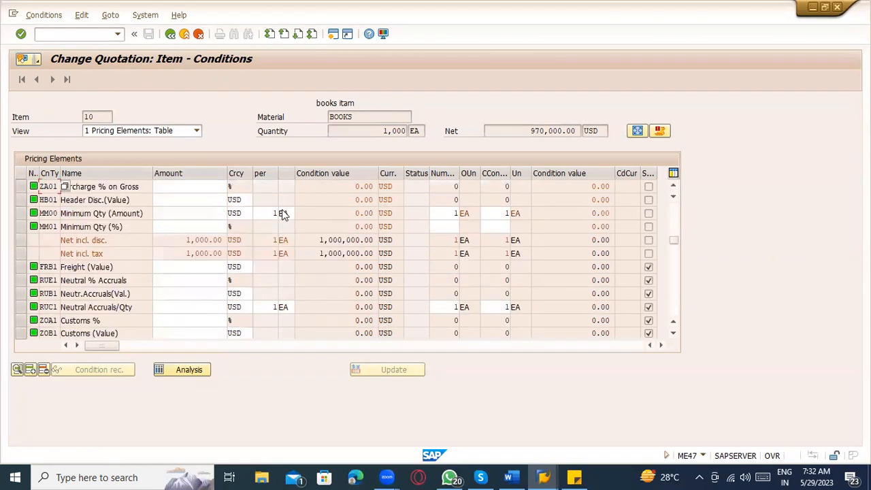
scroll(286, 213, "up", 3)
left_click_drag(170, 186, 418, 197)
scroll(200, 233, "down", 3)
scroll(166, 302, "down", 3)
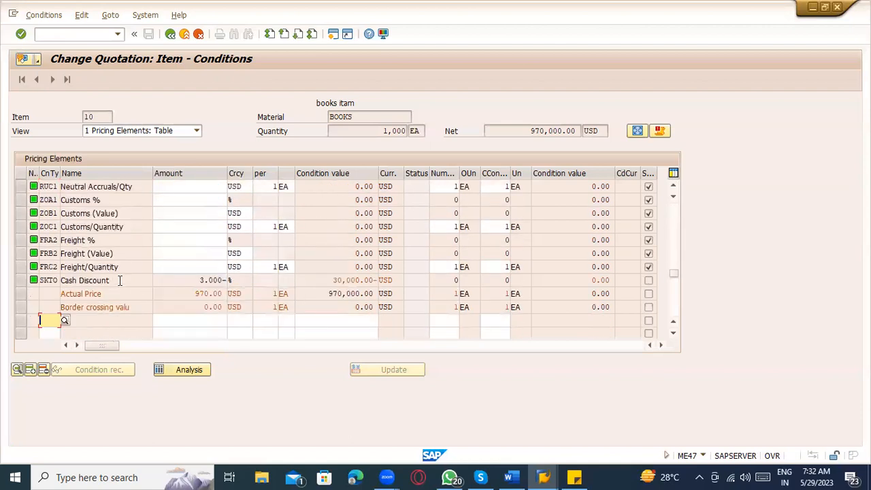
left_click(170, 33)
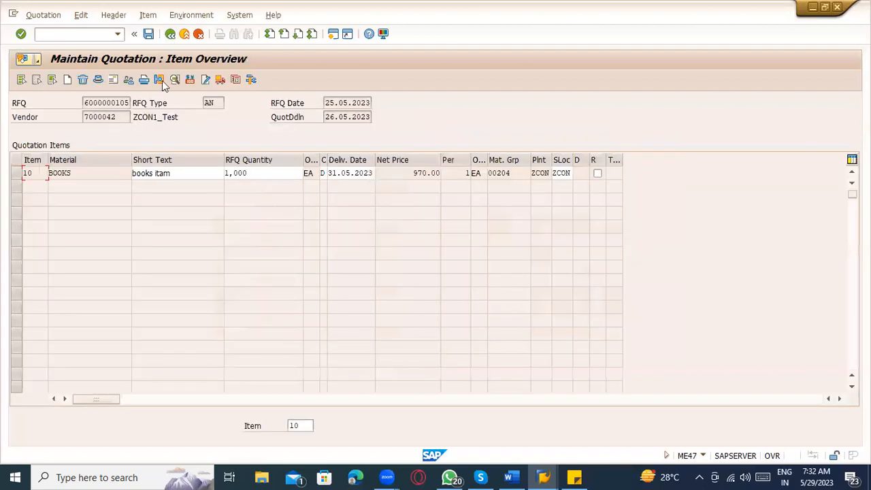
left_click(96, 79)
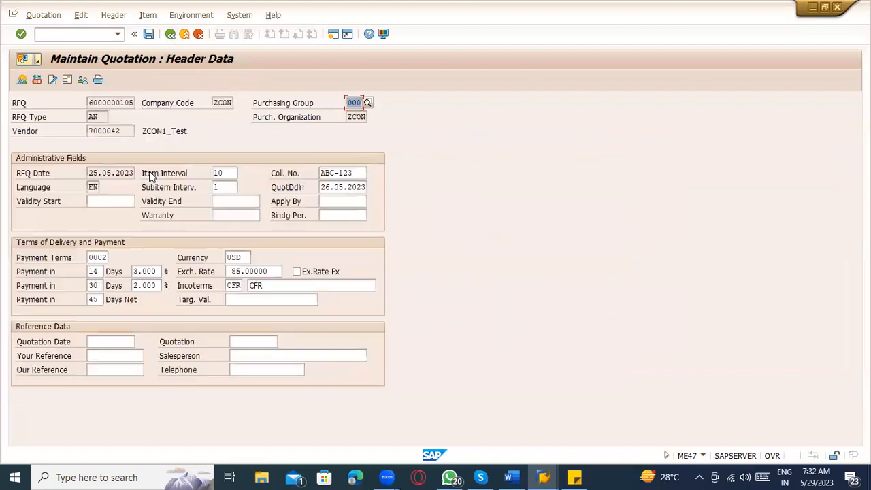
double_click(95, 257)
left_click_drag(100, 271, 88, 271)
left_click_drag(157, 272, 123, 270)
left_click(171, 34)
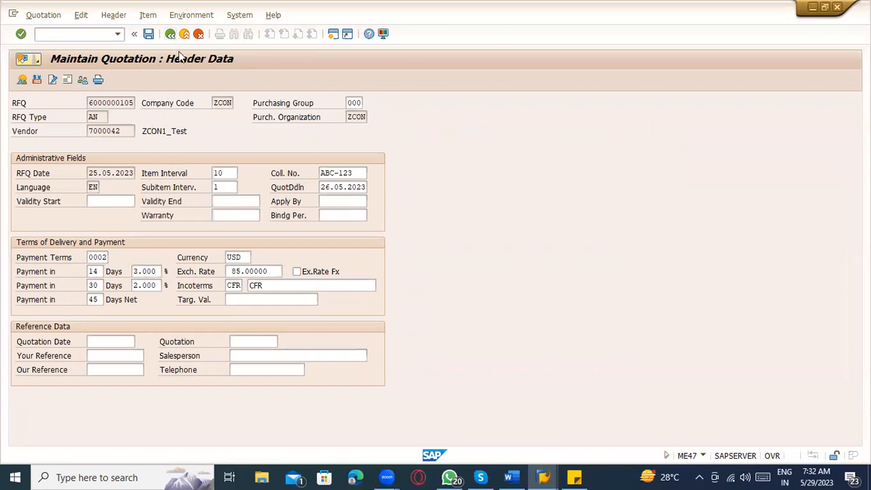
left_click(294, 234)
left_click(37, 80)
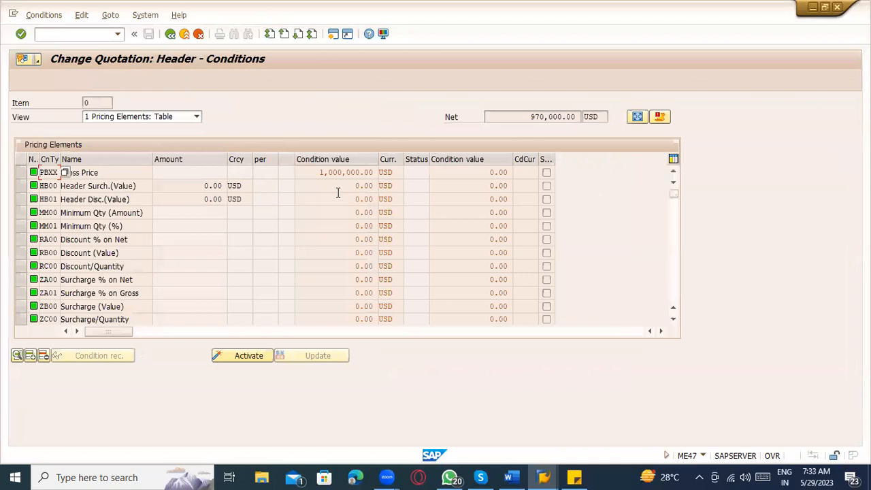
left_click(170, 34)
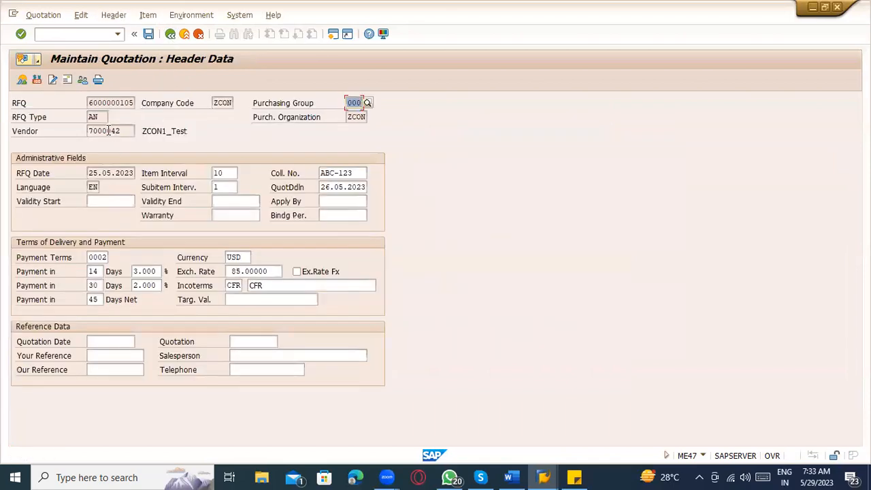
left_click(21, 81)
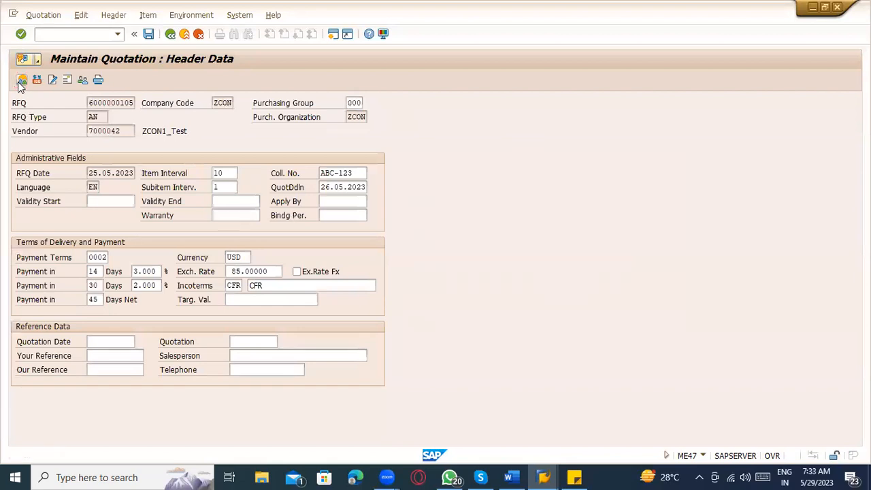
left_click(18, 174)
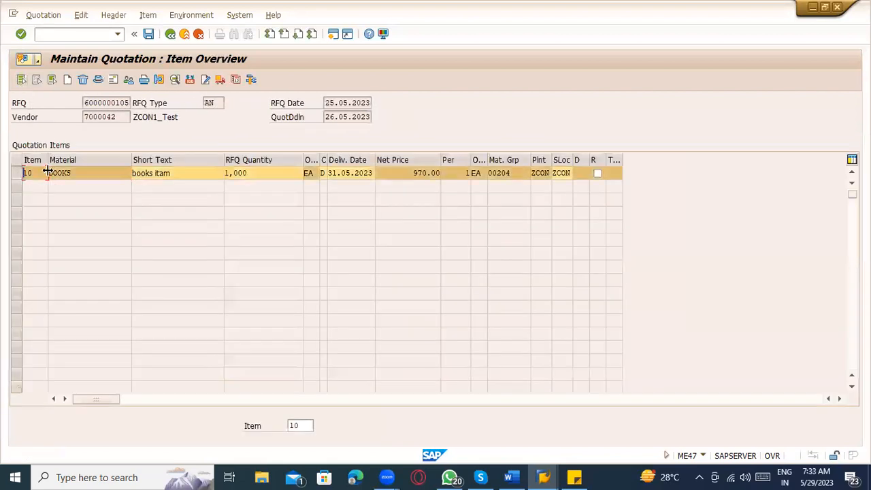
Step: Review item 10's pricing conditions: gross price 1,000.00, actual price 970.00 and 3% cash discount
left_click(190, 79)
left_click_drag(186, 187, 265, 193)
scroll(267, 199, "down", 10)
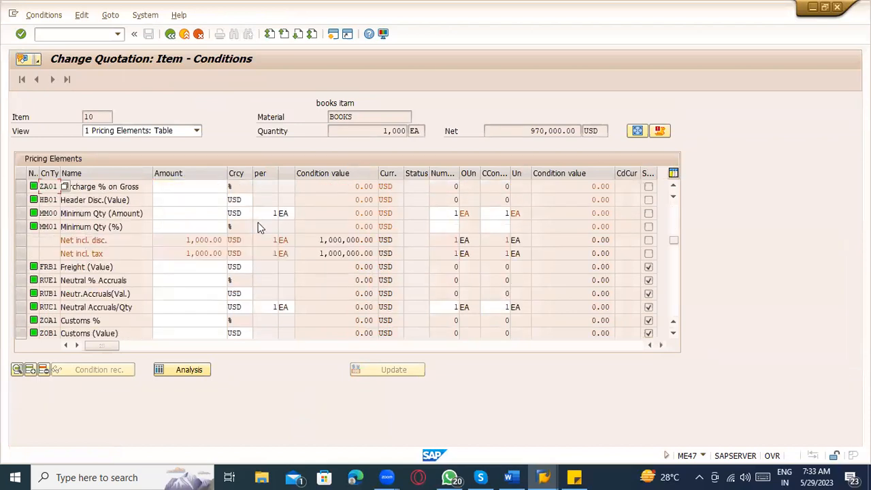
scroll(204, 272, "down", 2)
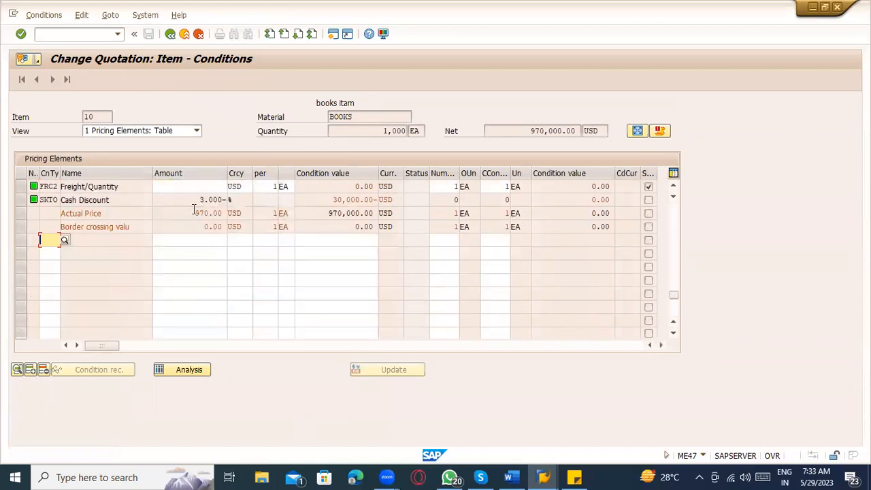
left_click_drag(194, 211, 268, 220)
left_click_drag(200, 196, 243, 199)
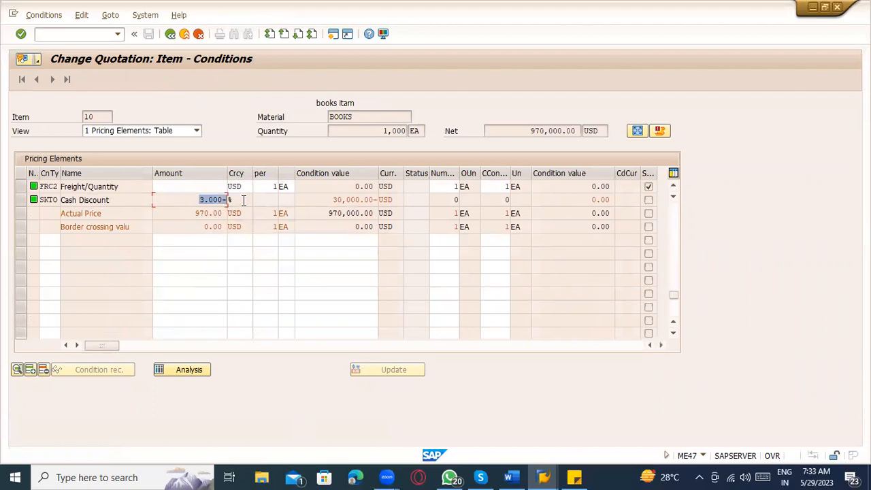
scroll(247, 204, "up", 6)
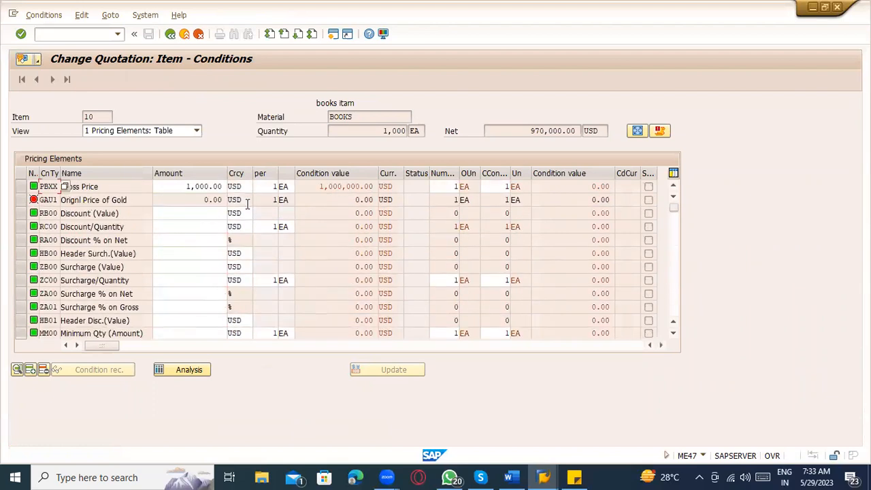
Step: Enter a 10% RA00 Discount % on Net for item 10
left_click(198, 227)
left_click(202, 236)
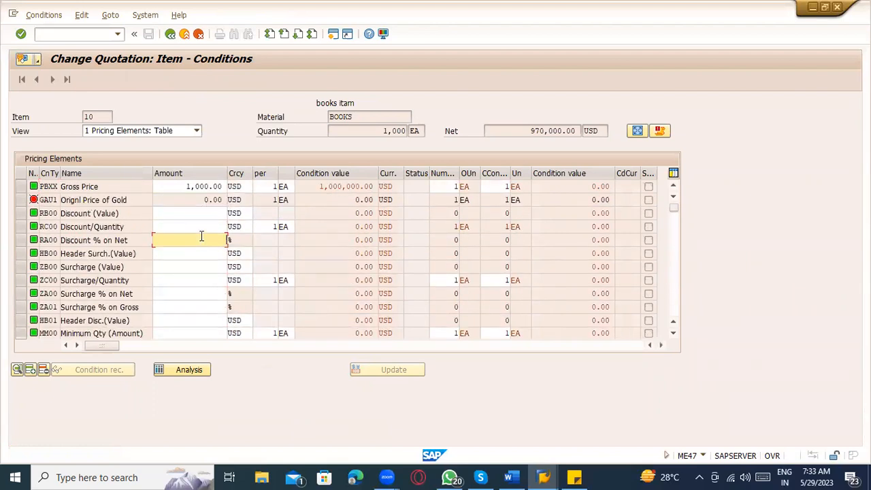
left_click_drag(125, 214, 46, 215)
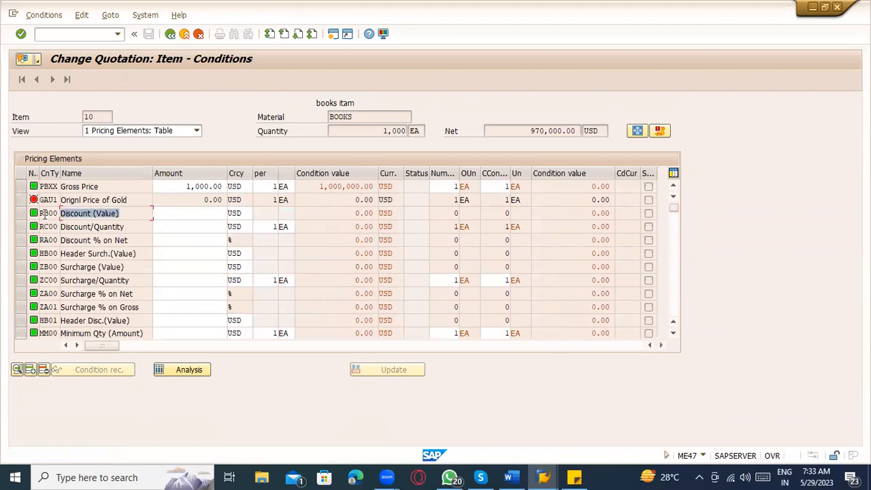
left_click_drag(126, 228, 221, 242)
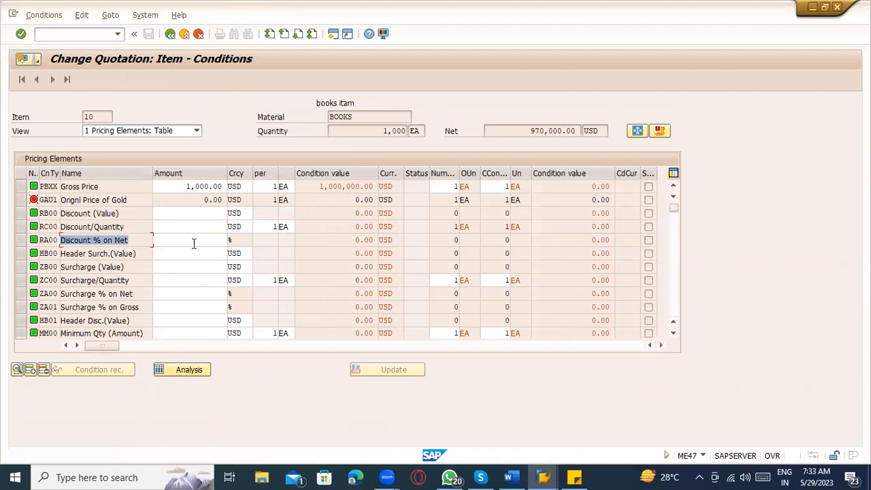
left_click(195, 243)
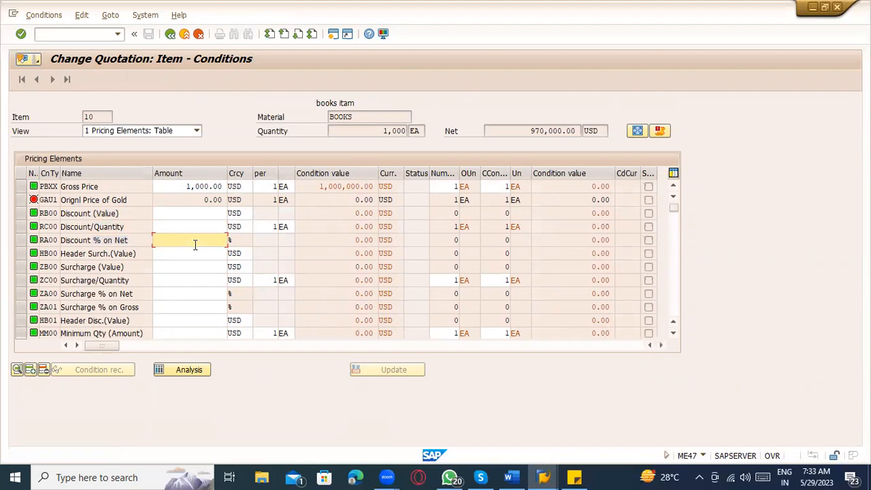
key("Return")
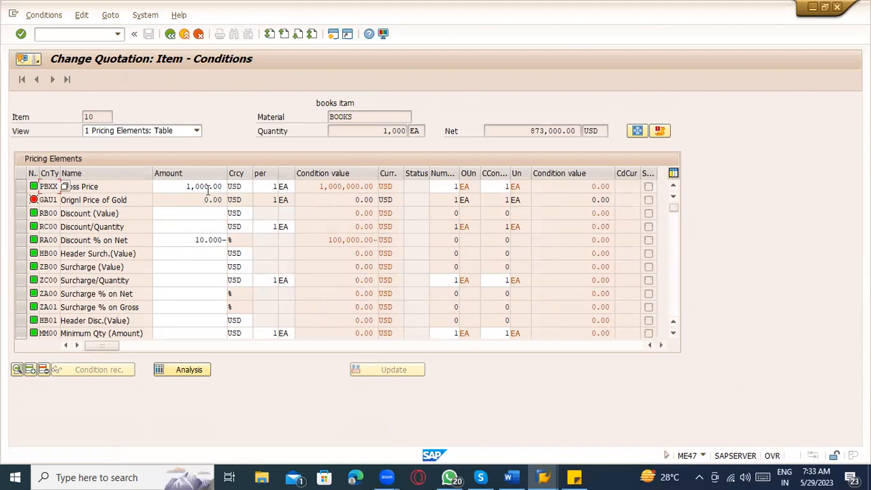
Step: Check the recalculated conditions, including Surcharge % on Gross, and bring up the pricing analysis
scroll(213, 230, "down", 3)
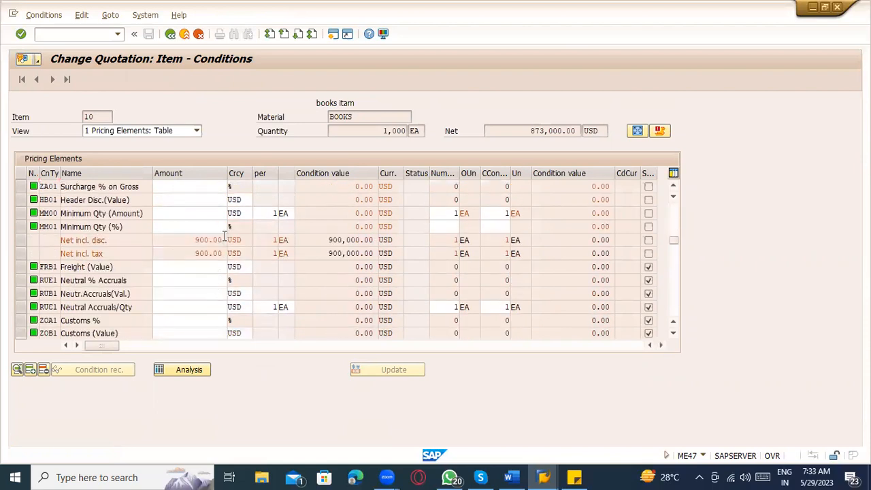
scroll(224, 235, "up", 3)
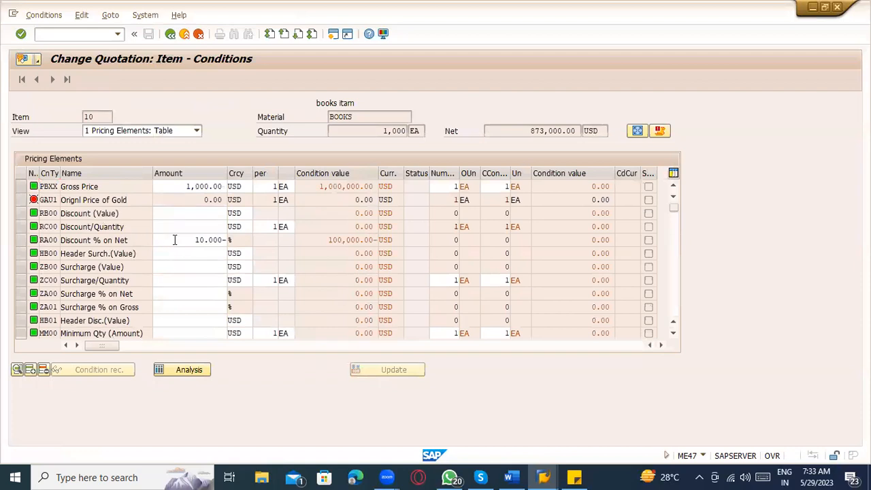
scroll(175, 243, "down", 5)
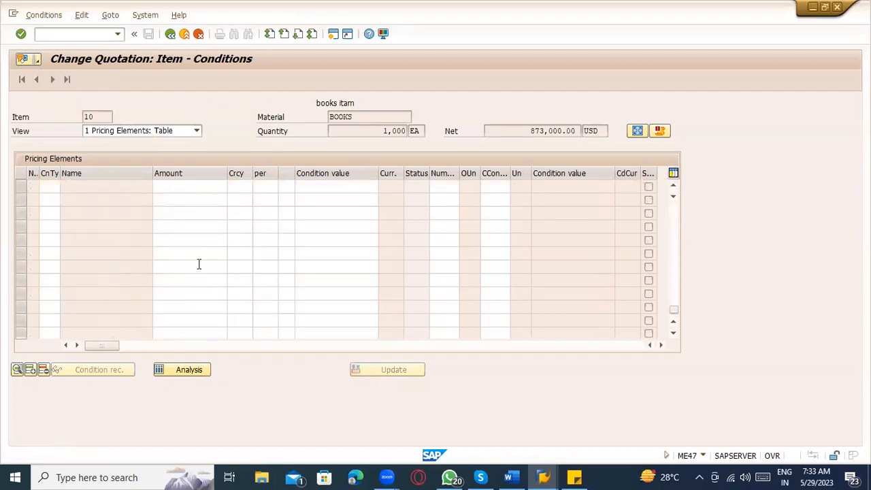
scroll(197, 265, "up", 2)
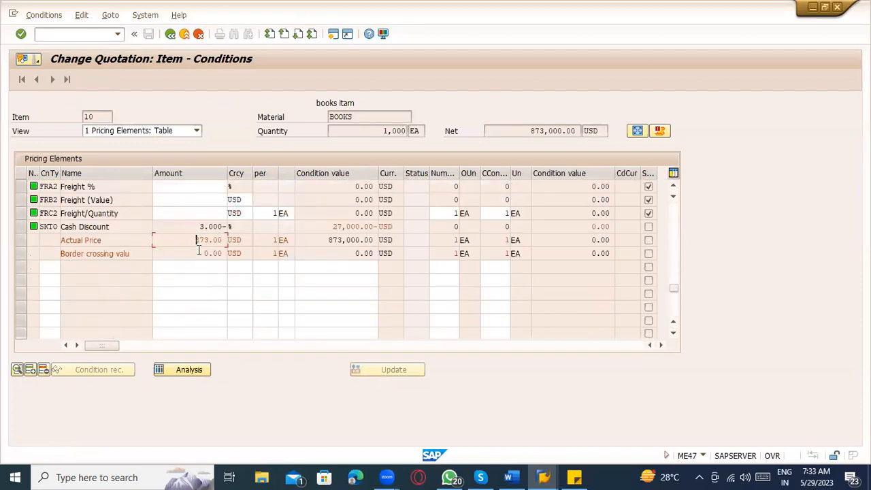
scroll(213, 266, "up", 2)
scroll(214, 264, "up", 1)
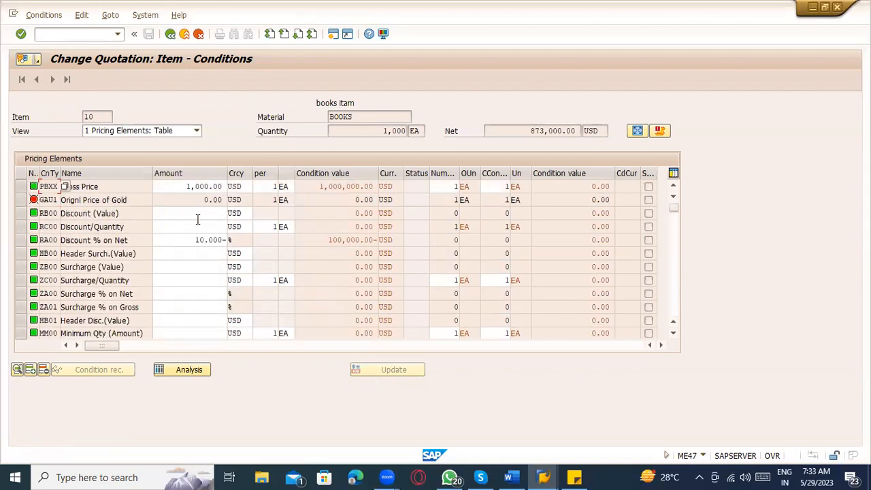
left_click_drag(182, 187, 336, 184)
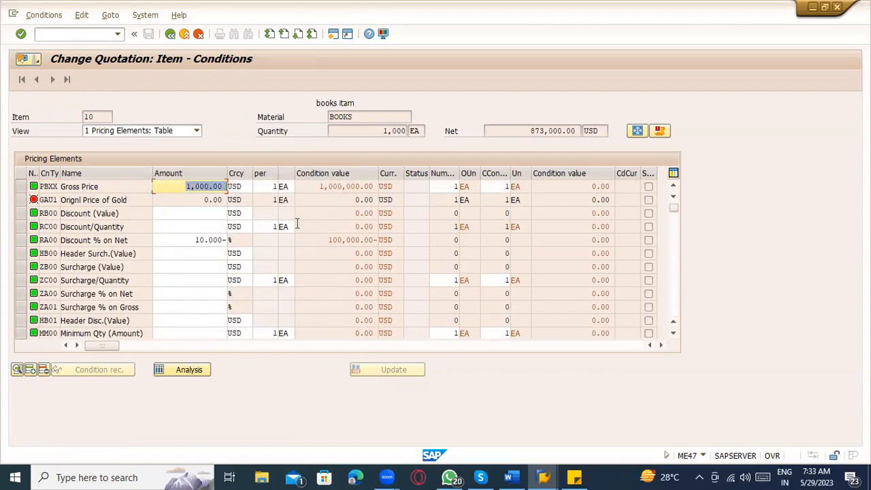
left_click(189, 239)
left_click(205, 306)
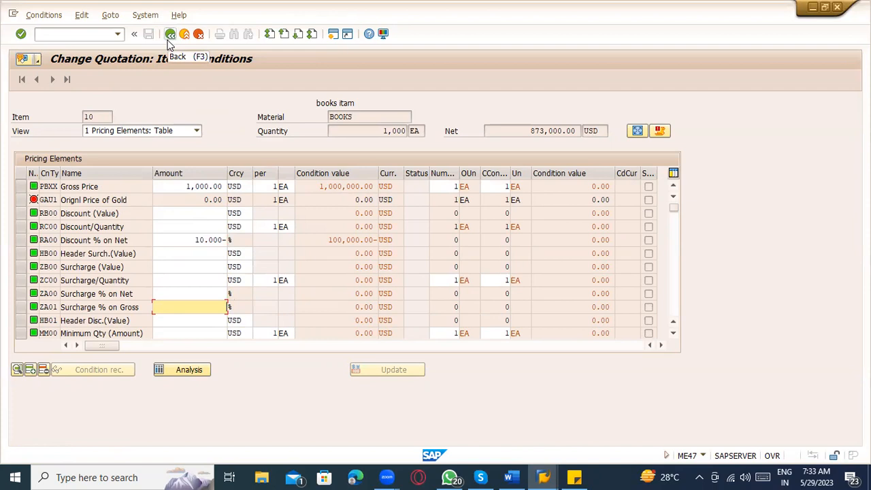
left_click(205, 370)
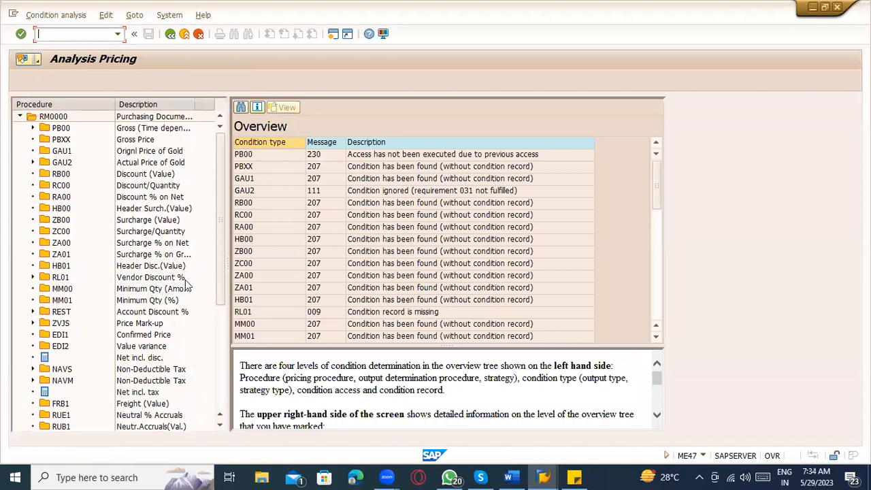
Step: Inspect the access details for the Gold price, Account Discount, Vendor Discount and Price Mark-up conditions
left_click(32, 162)
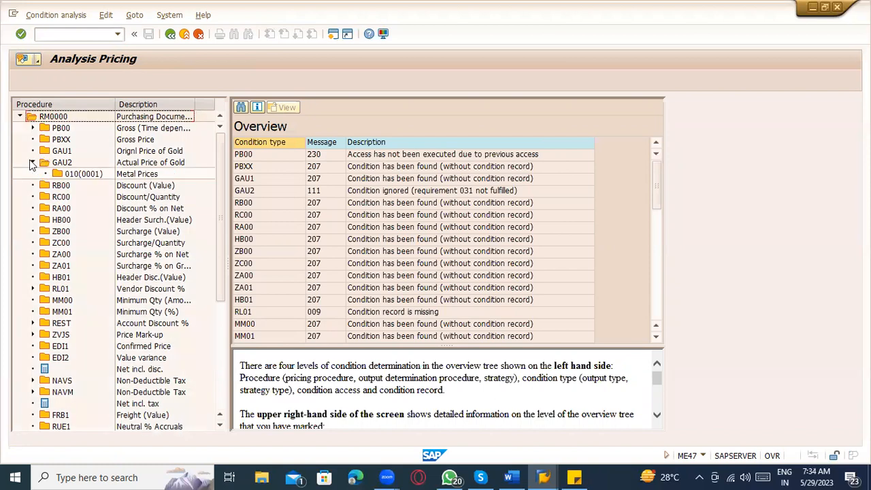
left_click(135, 176)
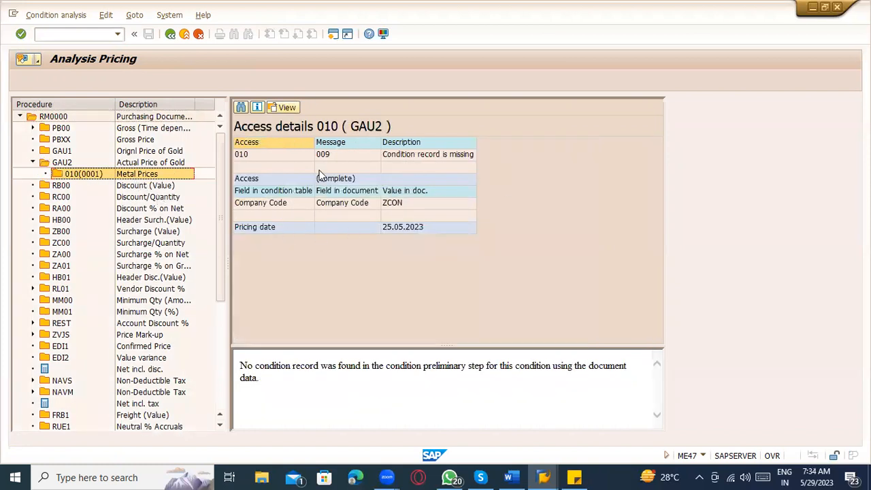
left_click(32, 323)
left_click(72, 336)
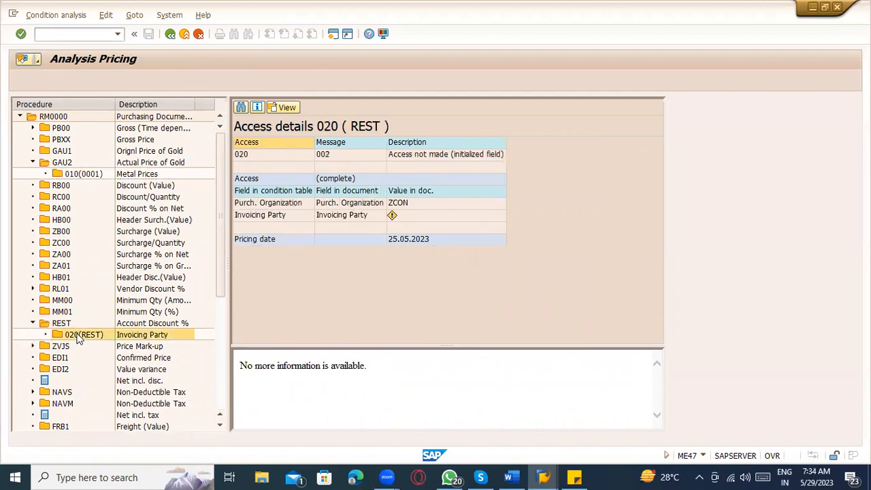
left_click(32, 288)
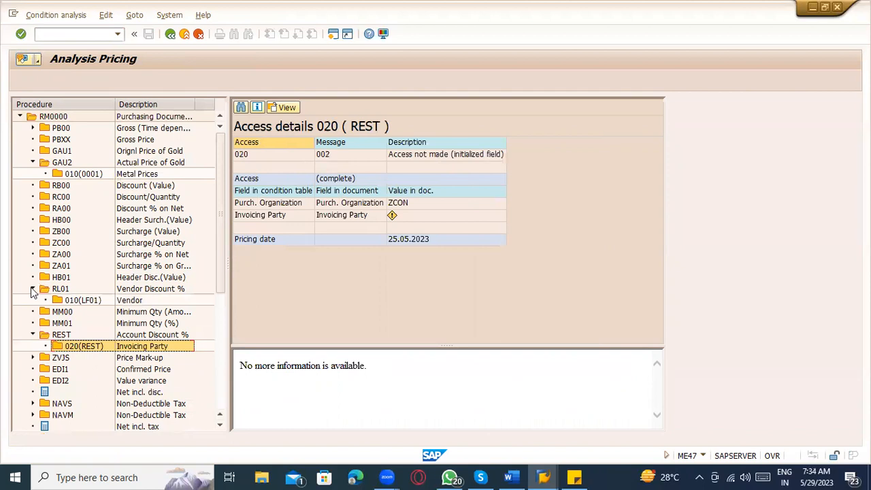
left_click(82, 300)
left_click(32, 358)
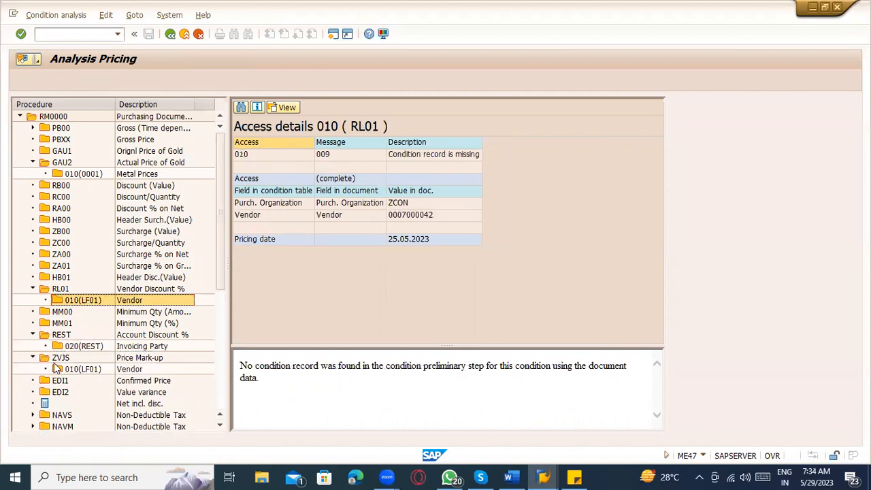
left_click(65, 368)
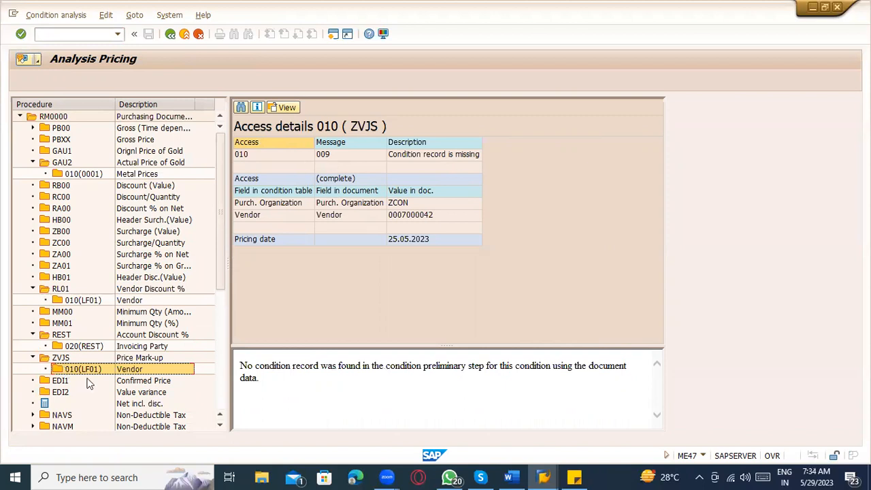
scroll(89, 374, "down", 3)
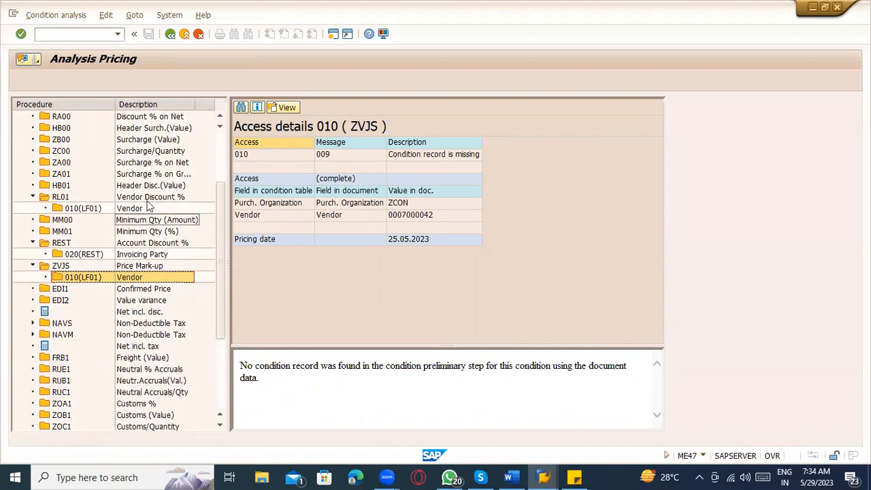
left_click(170, 36)
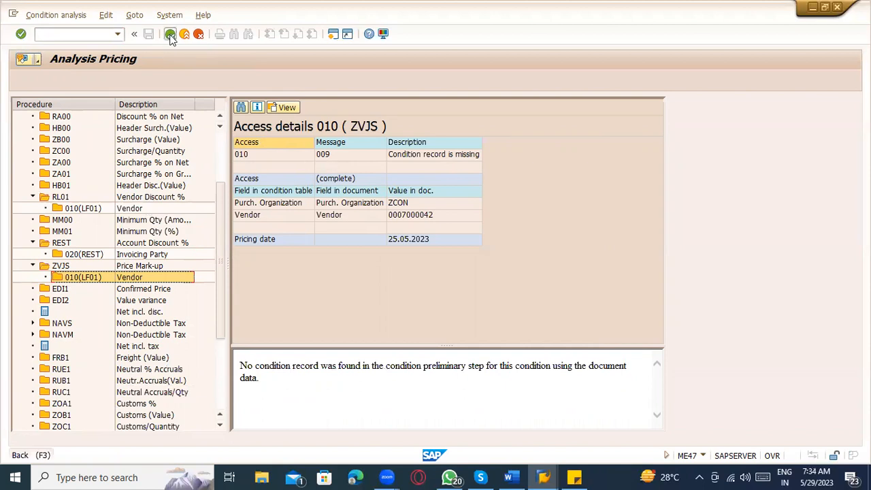
left_click(171, 36)
left_click(149, 34)
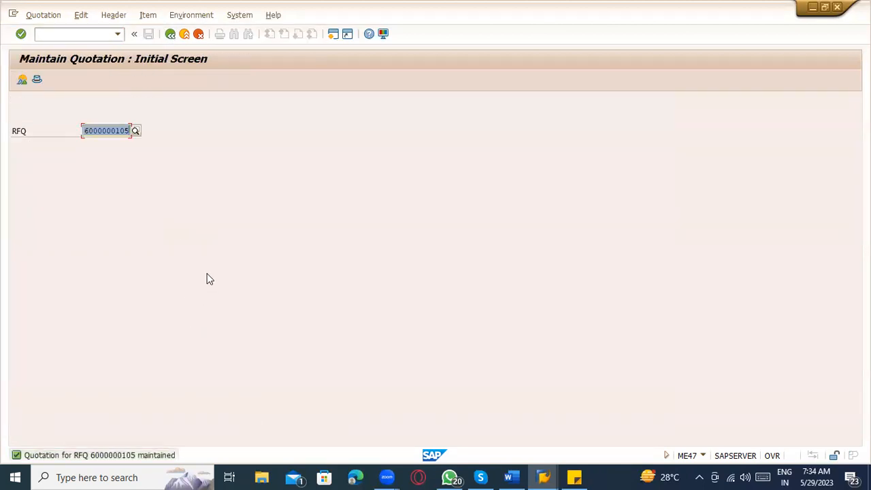
left_click(126, 130)
type("4")
key("Return")
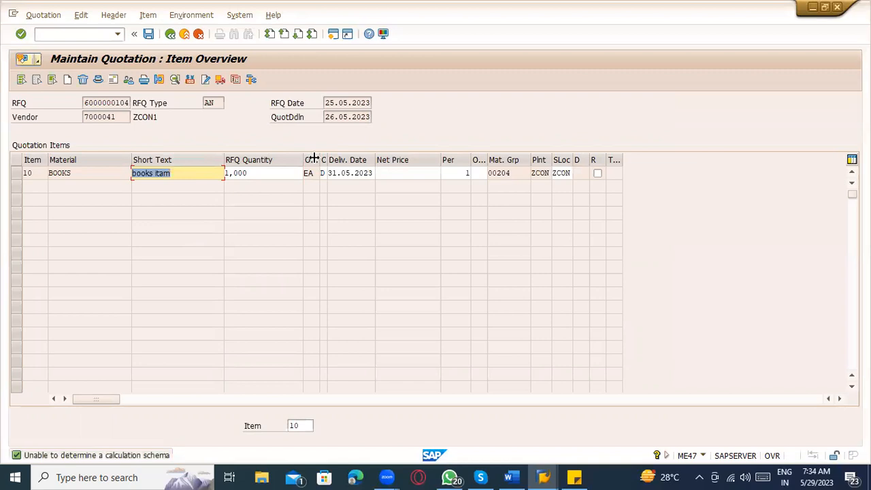
Step: Set item 10's net price to 873.00 and display its pricing conditions
left_click(408, 173)
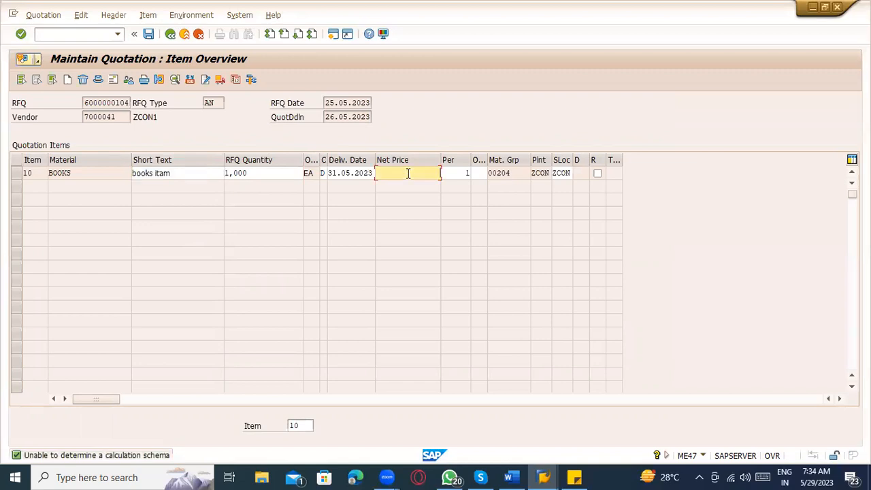
type("1")
key("BackSpace")
type("873")
key("Return")
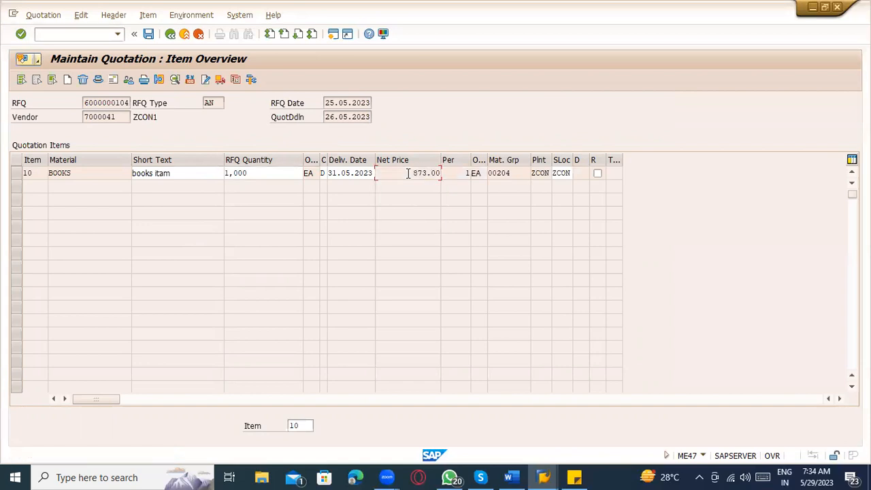
left_click(20, 174)
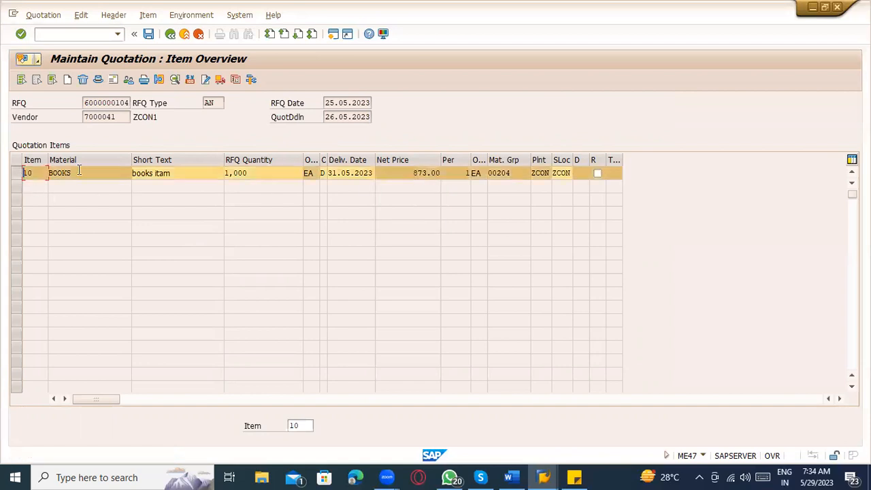
left_click(188, 80)
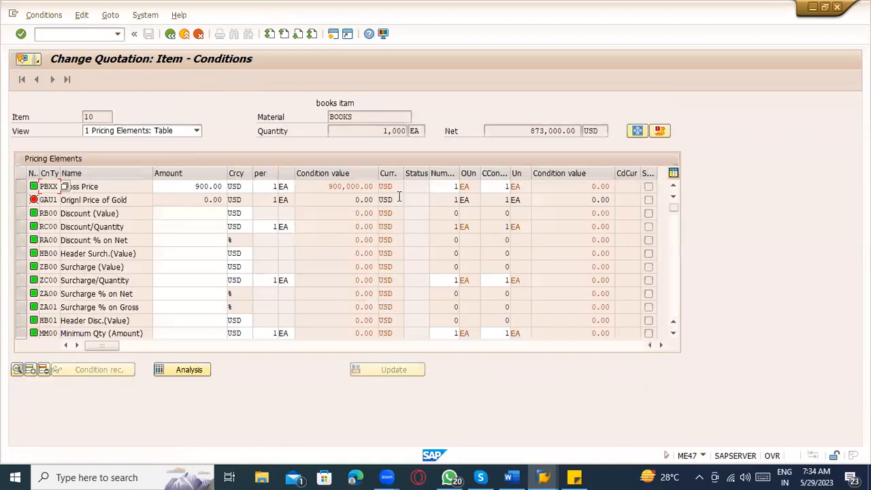
Step: Apply a 1% RA00 Discount % on Net to item 10
scroll(211, 224, "down", 8)
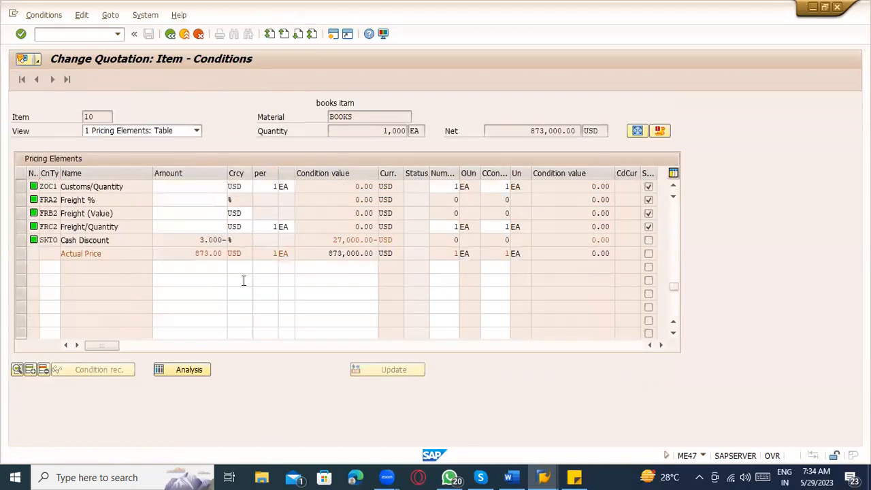
scroll(200, 211, "up", 1)
scroll(199, 214, "up", 8)
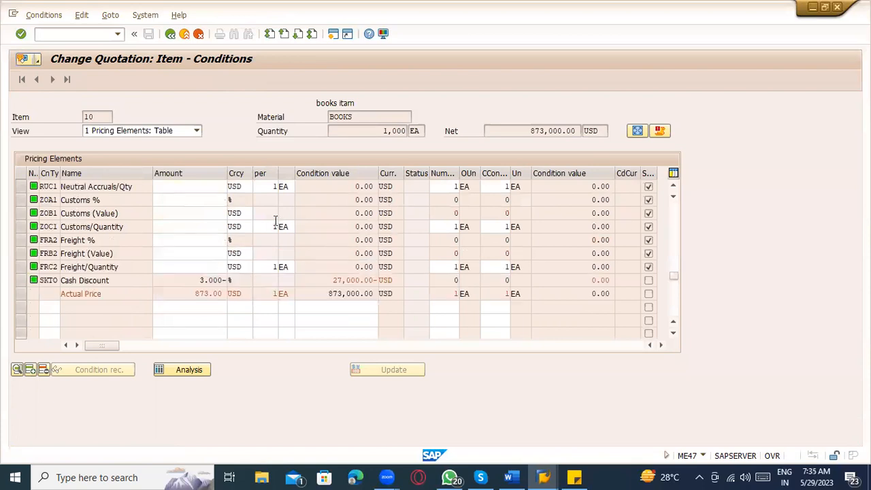
left_click(187, 252)
left_click(187, 240)
type("1")
key("Return")
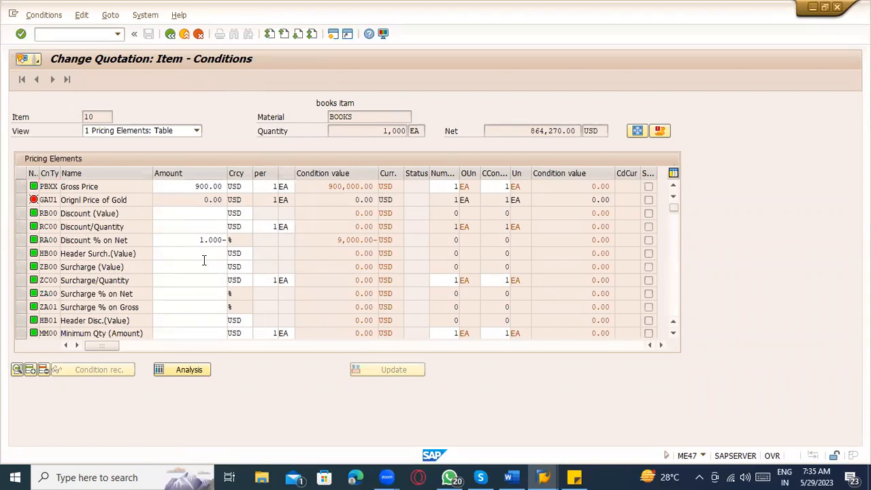
Step: Clear the Neutral % Accruals amount, leaving it empty
scroll(203, 268, "down", 1)
scroll(204, 268, "down", 3)
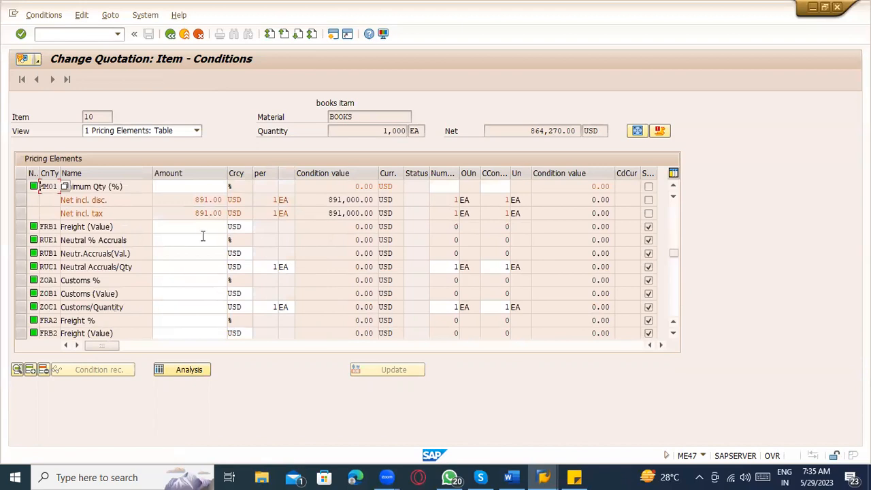
left_click(200, 240)
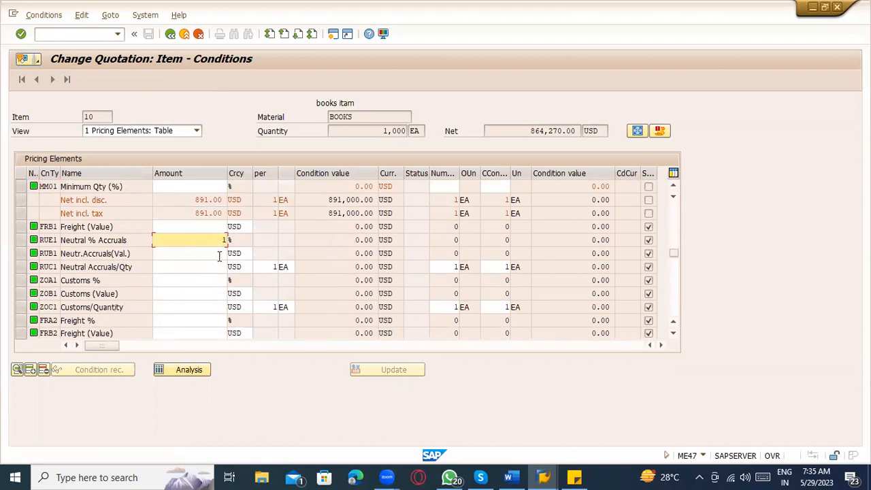
key("BackSpace")
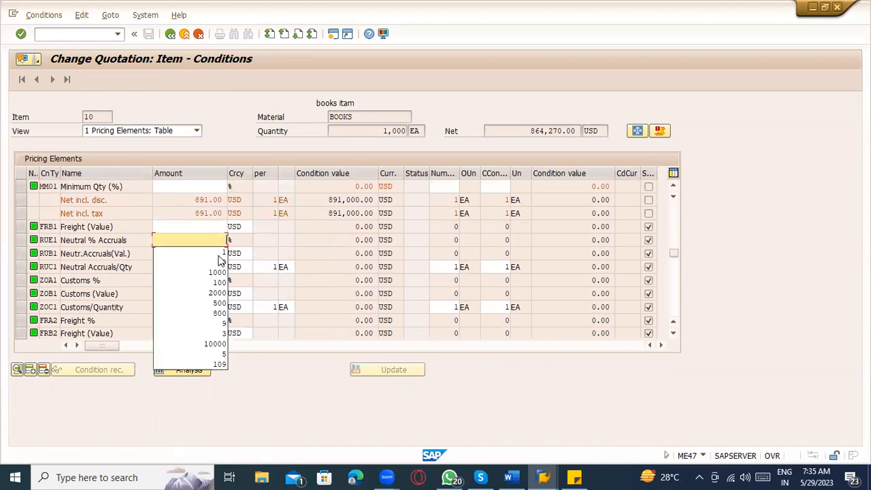
left_click(139, 256)
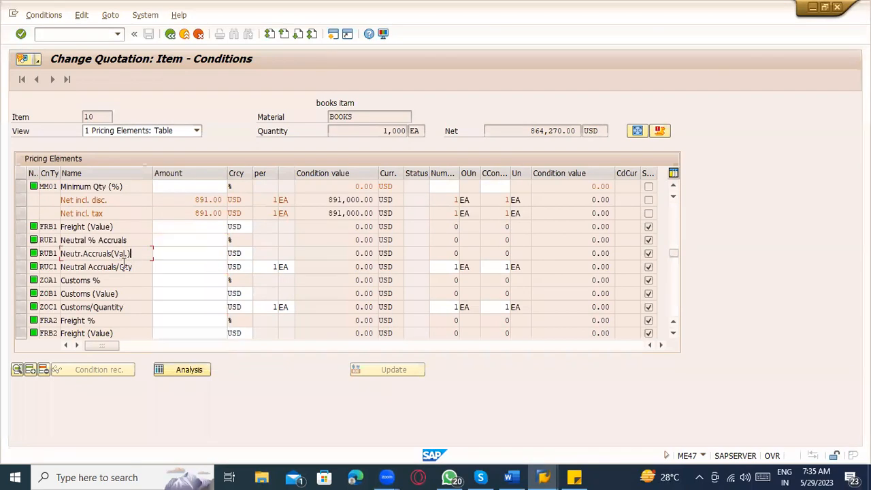
Step: Set the FRA2 Freight % amount to 2
scroll(102, 324, "down", 1)
left_click(100, 307)
left_click(101, 293)
left_click_drag(103, 277, 39, 271)
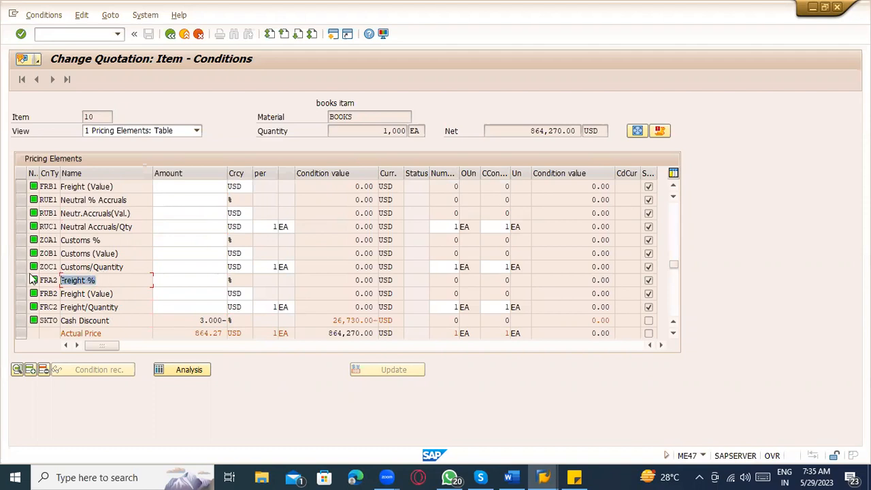
left_click(187, 282)
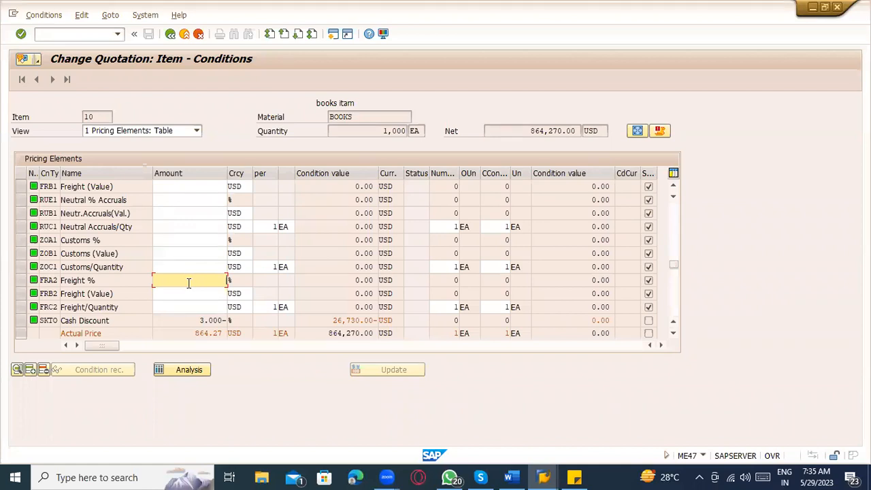
type("1")
key("BackSpace")
type("5")
key("Return")
left_click(189, 284)
left_click_drag(188, 280, 251, 280)
Step: Verify the discount and freight amounts, then return to the item overview
scroll(204, 259, "up", 8)
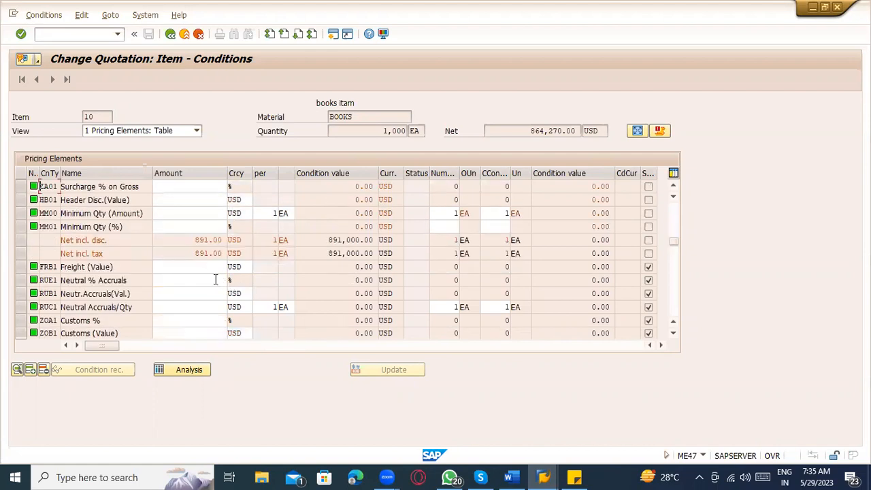
left_click(195, 242)
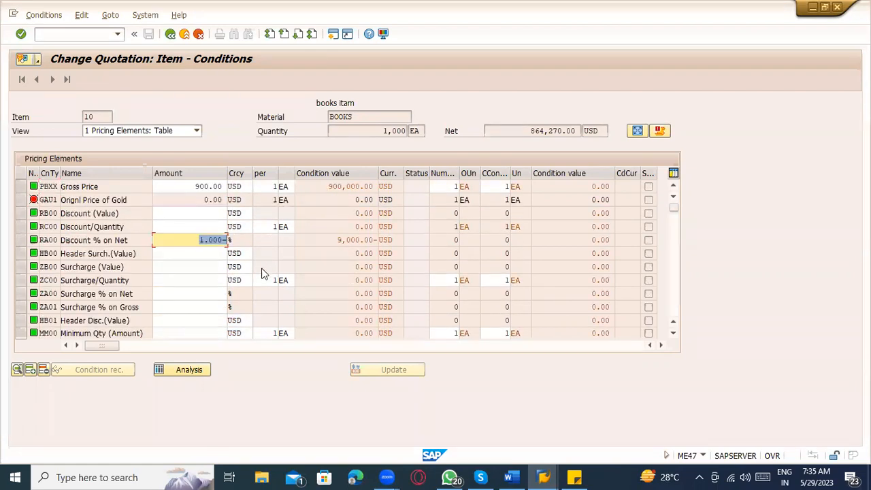
scroll(258, 279, "down", 3)
scroll(237, 291, "down", 2)
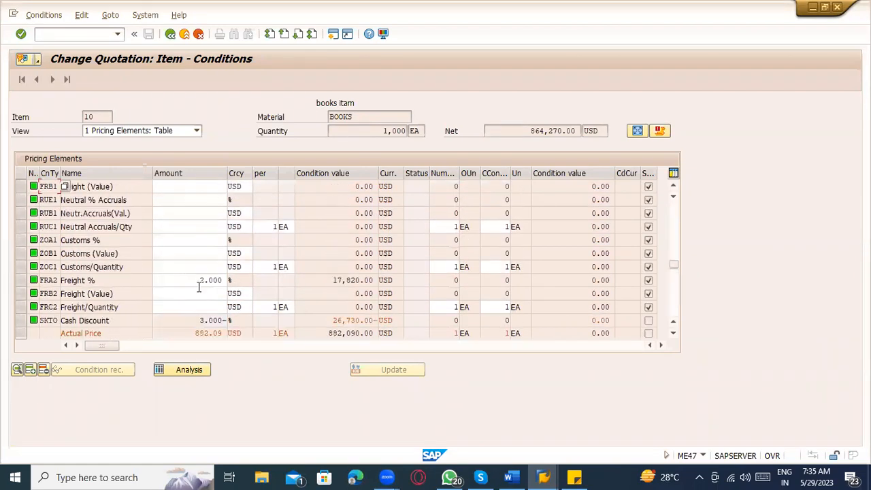
left_click_drag(198, 280, 255, 279)
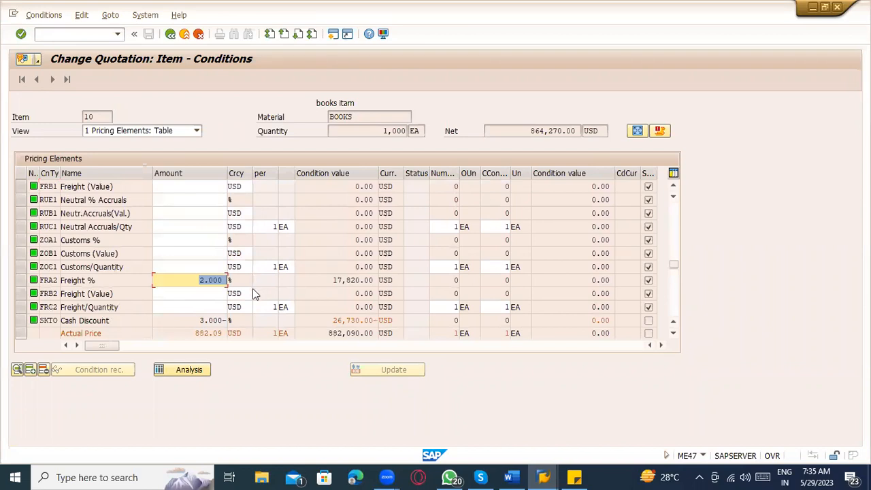
scroll(253, 289, "up", 3)
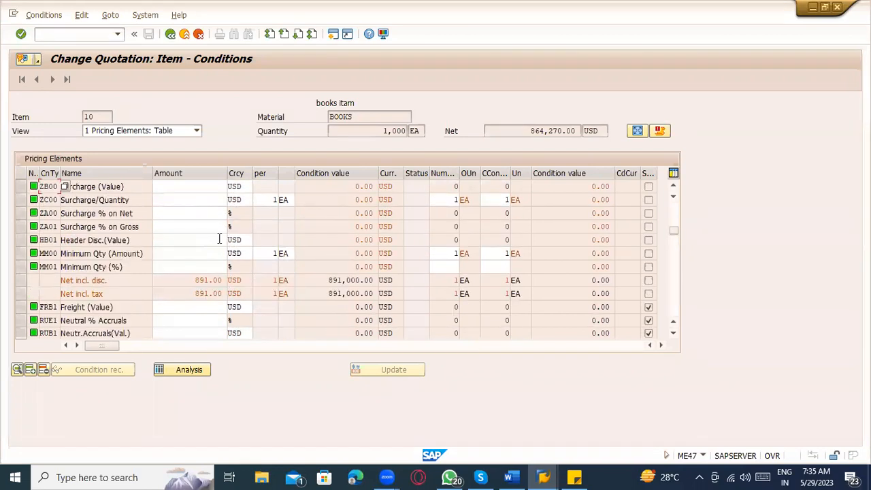
scroll(211, 225, "up", 1)
left_click(207, 199)
left_click_drag(200, 199, 240, 231)
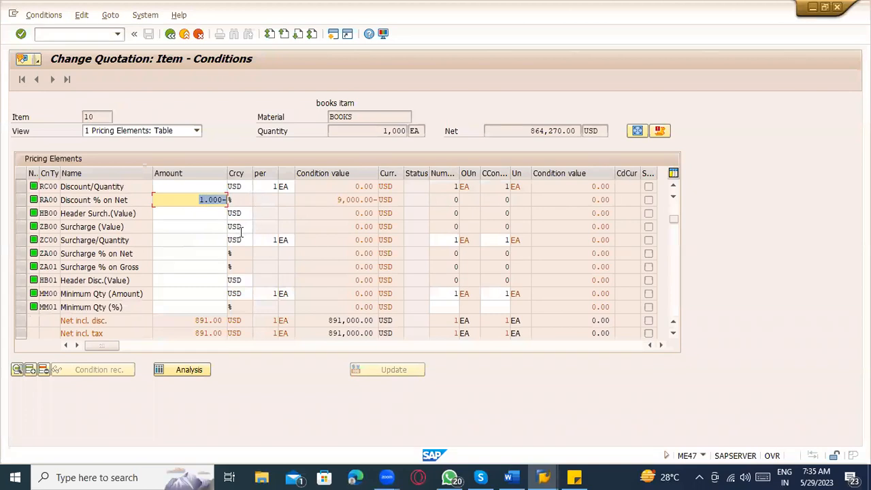
left_click(170, 33)
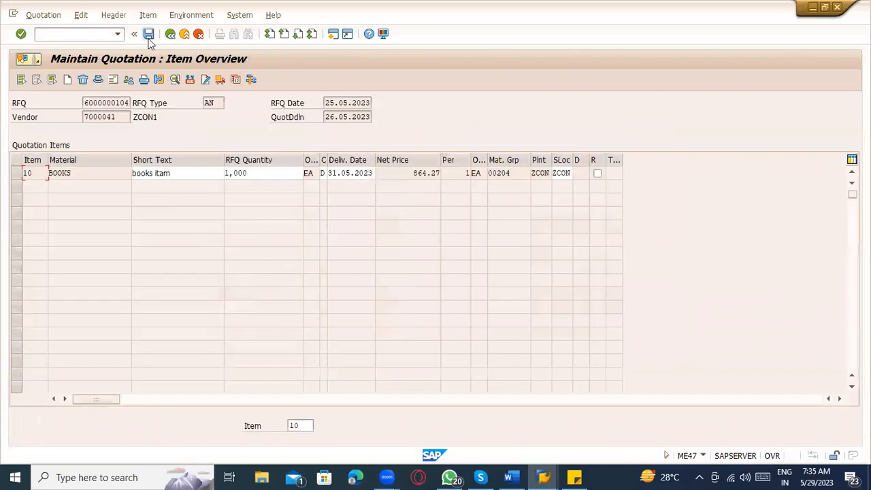
left_click(148, 35)
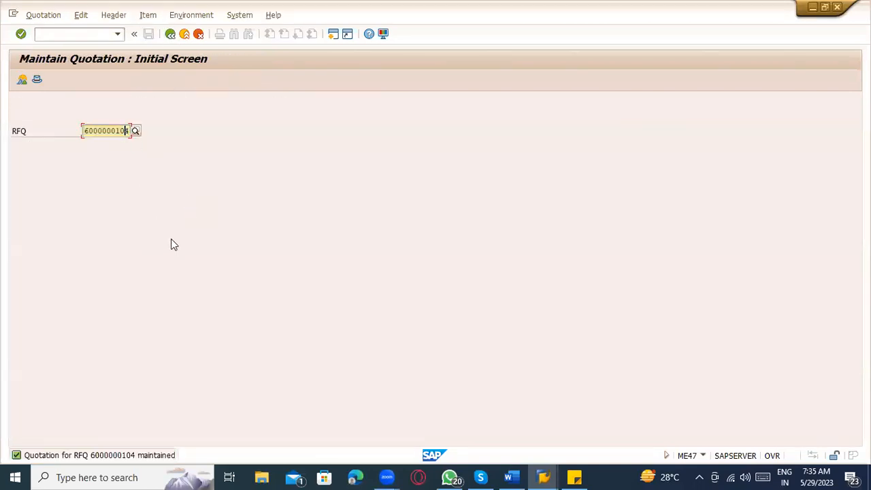
type("3")
key("Return")
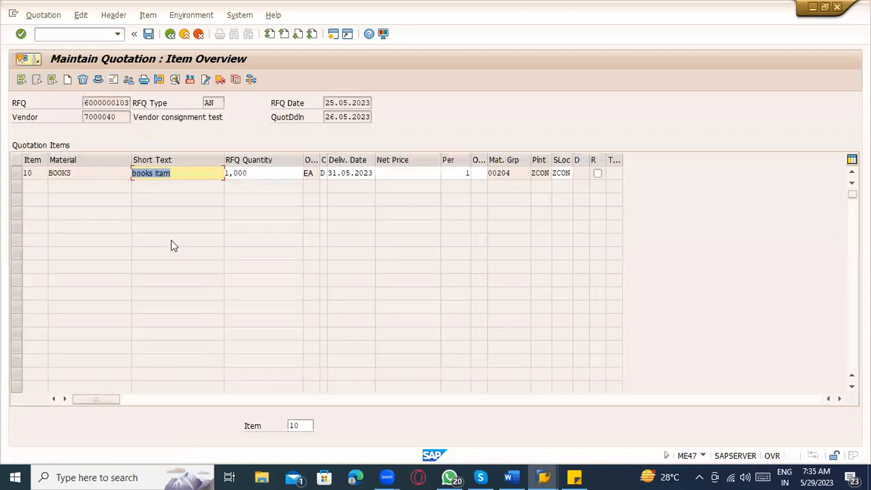
Step: Give item 10 a net price of 950.00, check its conditions, and save the quotation
left_click(399, 174)
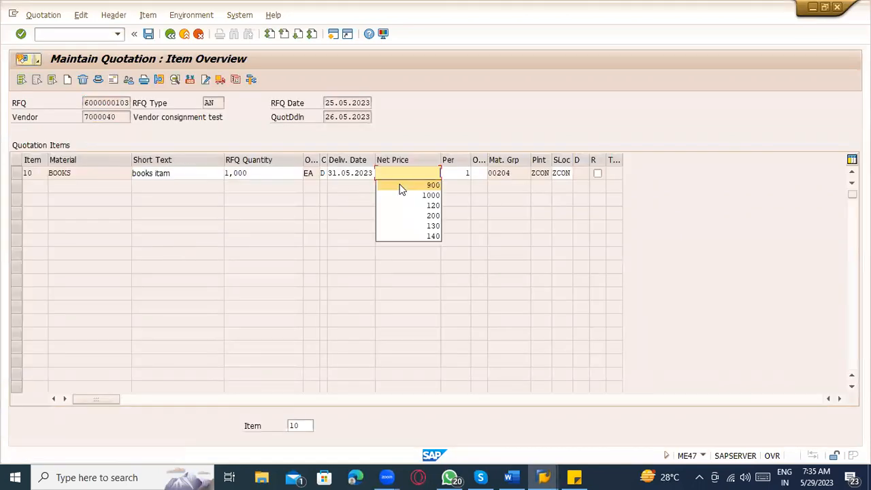
key("Return")
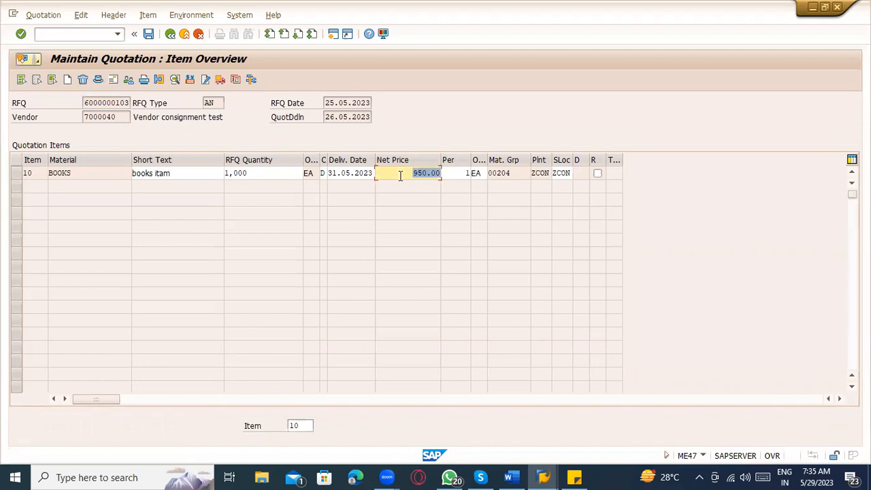
left_click(17, 173)
left_click(190, 80)
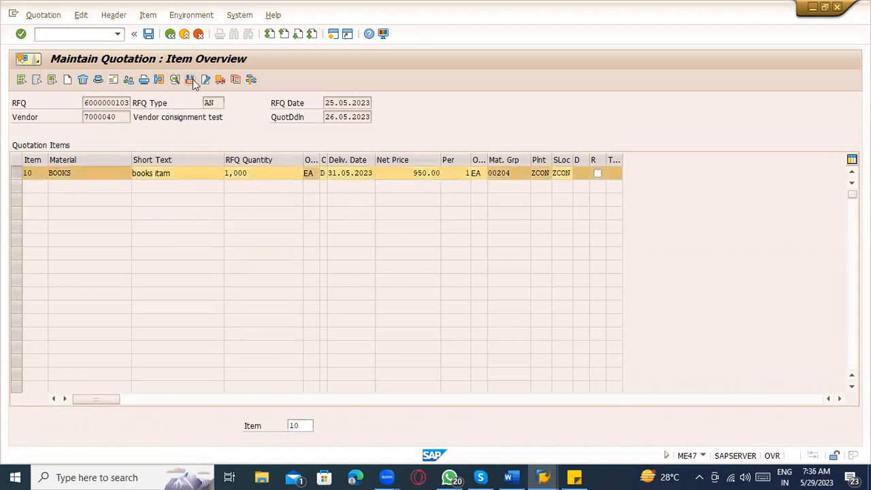
scroll(340, 268, "down", 1)
scroll(252, 266, "up", 1)
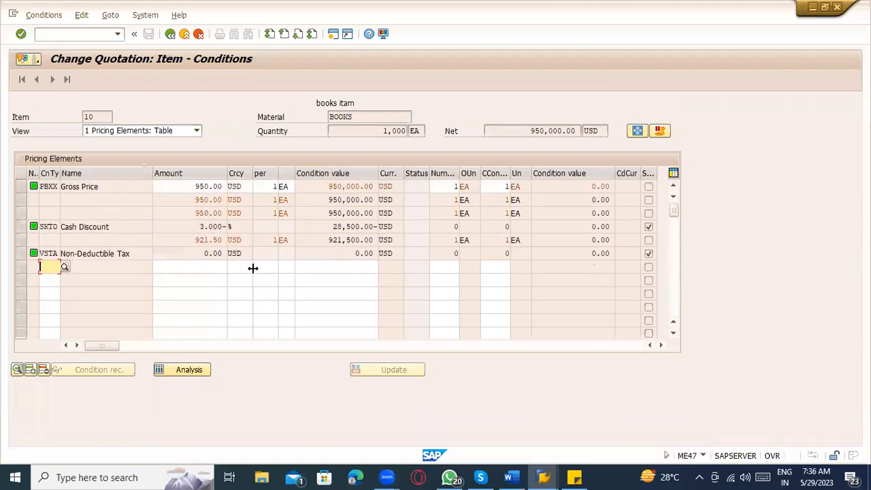
left_click(170, 35)
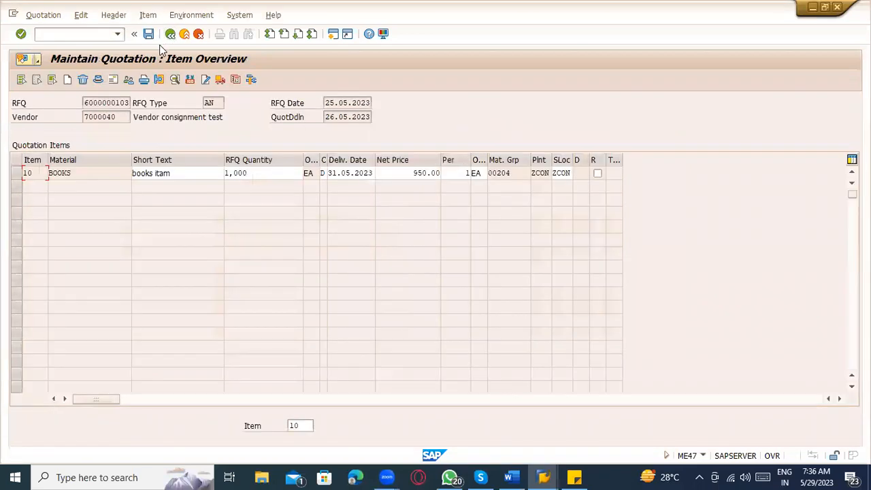
key("ctrl+s")
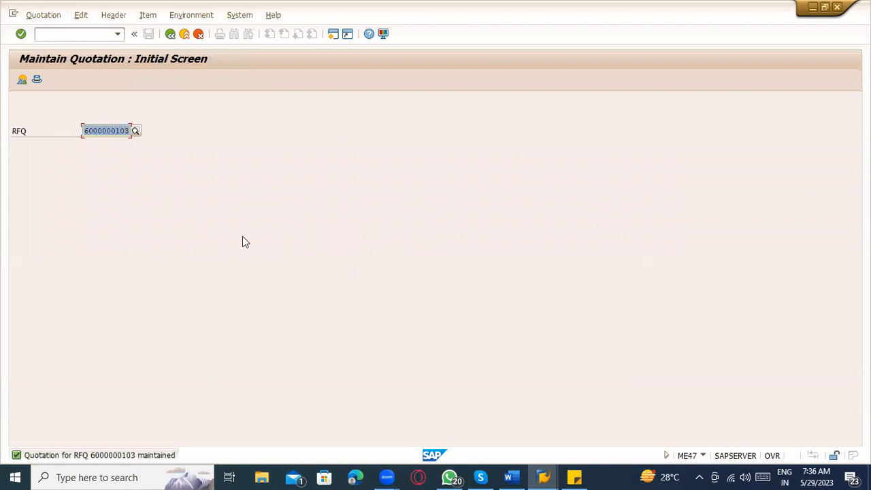
Step: Switch to Display Quotation from the Quotation menu
left_click(59, 14)
left_click(68, 58)
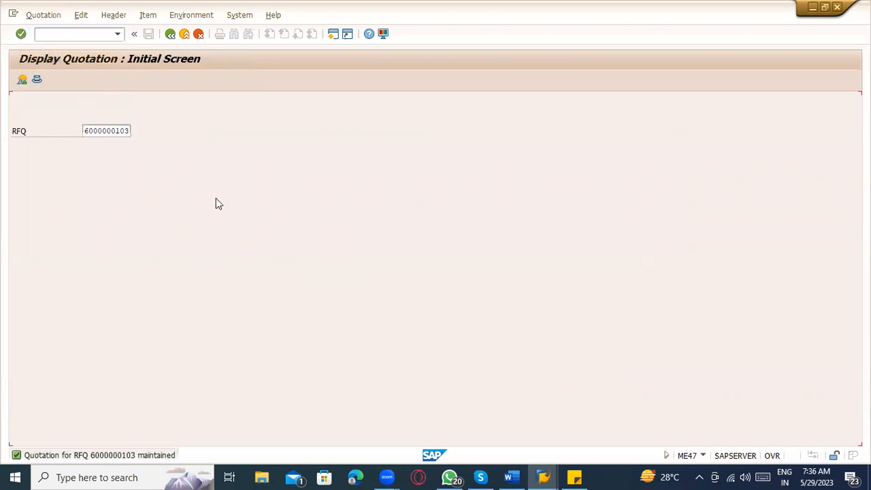
left_click(103, 131)
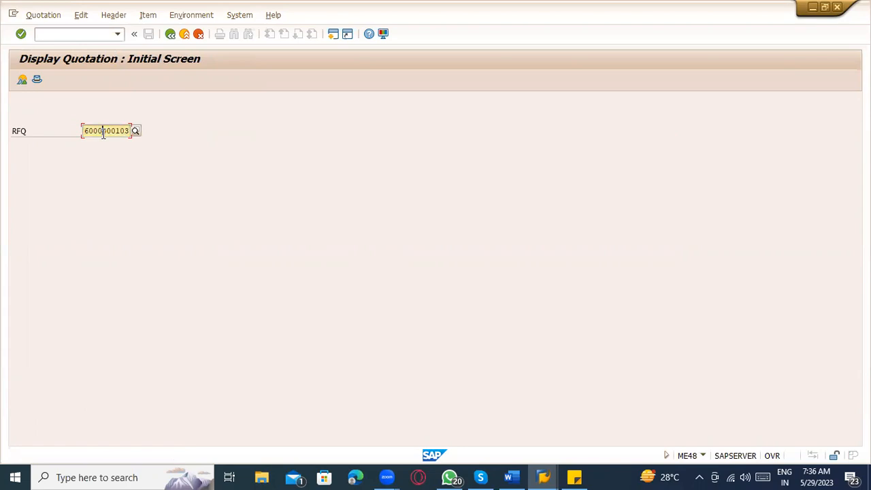
left_click(91, 33)
Step: Add the line 'Price Comparison – ME49' to the Word notes, correcting 'Comparision', then return to SAP
left_click(509, 476)
left_click(362, 238)
key("Return")
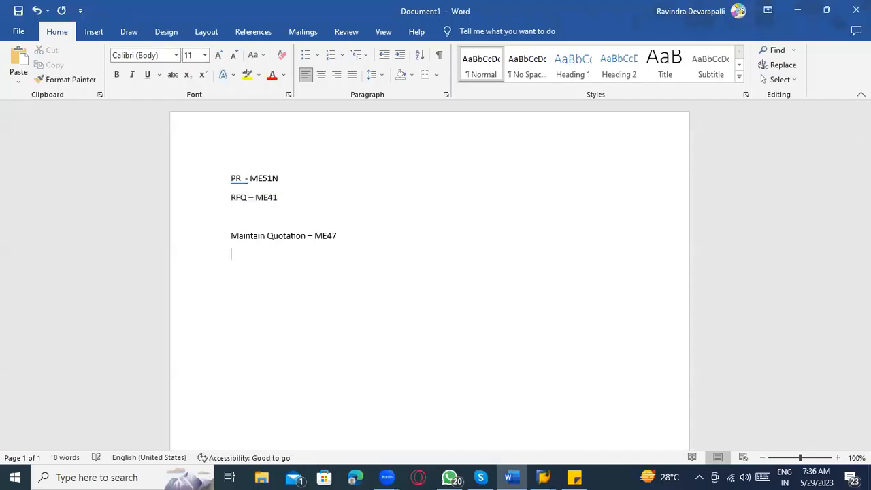
type("Price Comparision - ME49")
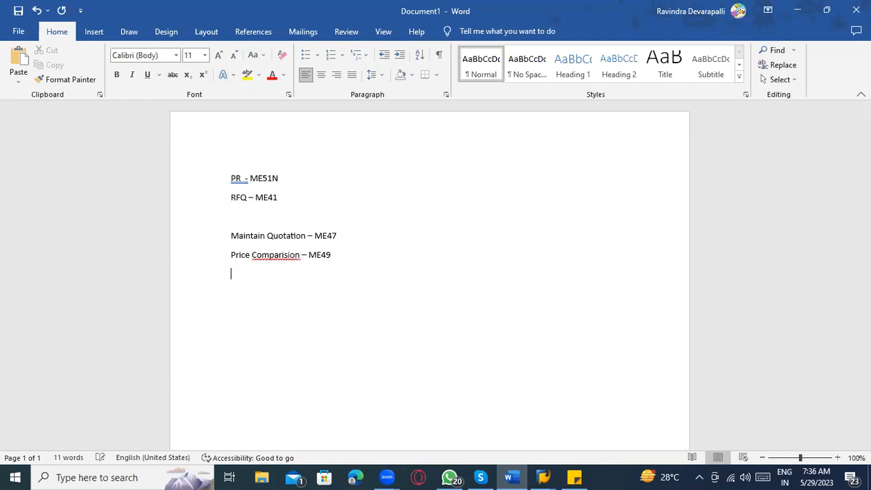
right_click(287, 256)
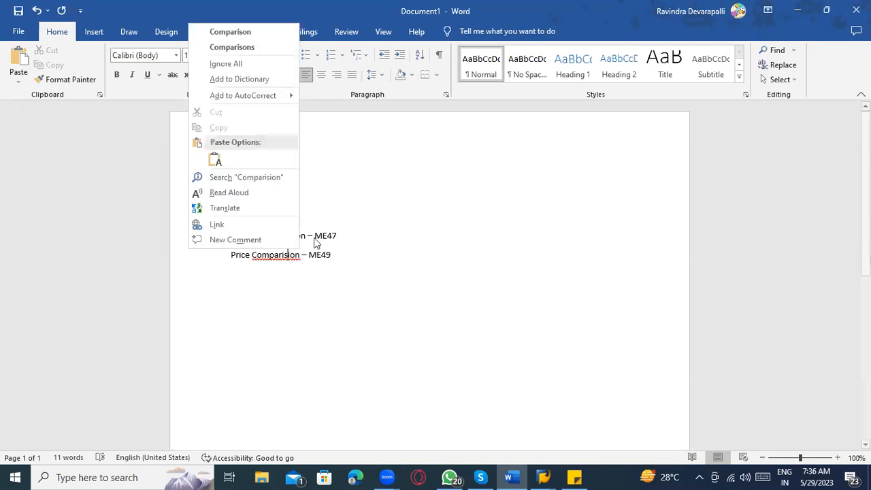
left_click(230, 31)
left_click(346, 259)
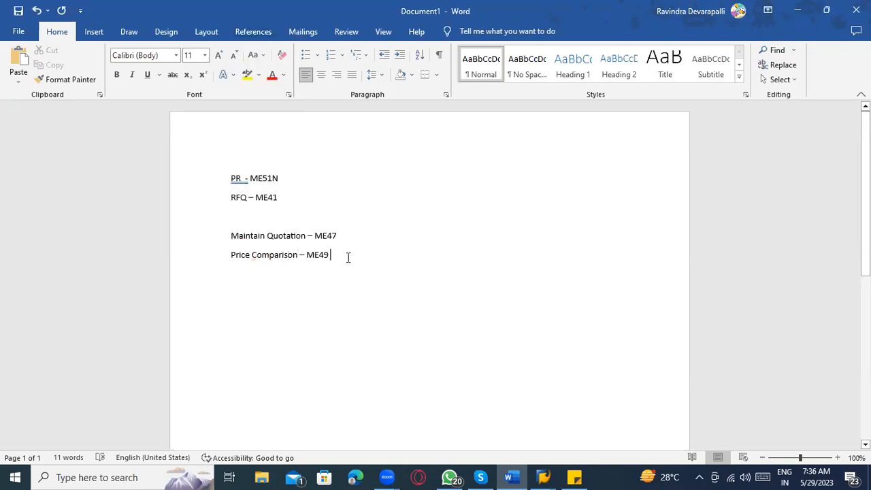
key("alt+Tab")
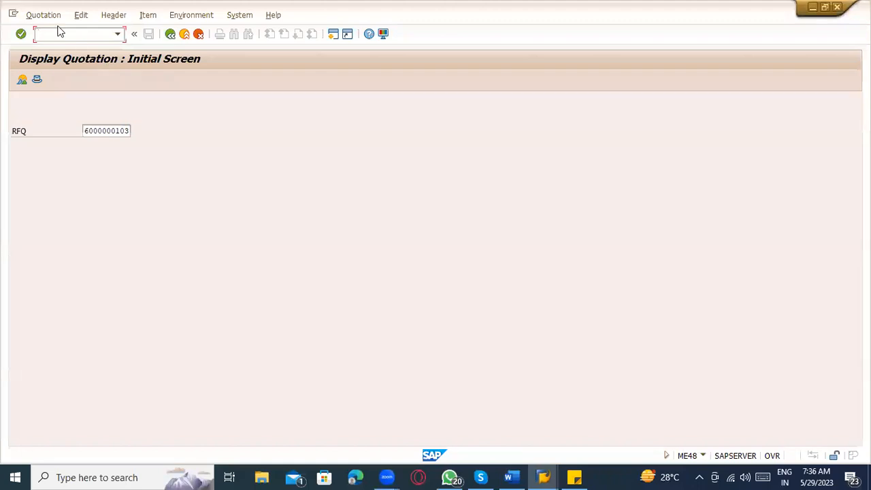
Step: Launch the ME49 price comparison list via /nme49 and look over its selection fields
type("/nme49")
key("Return")
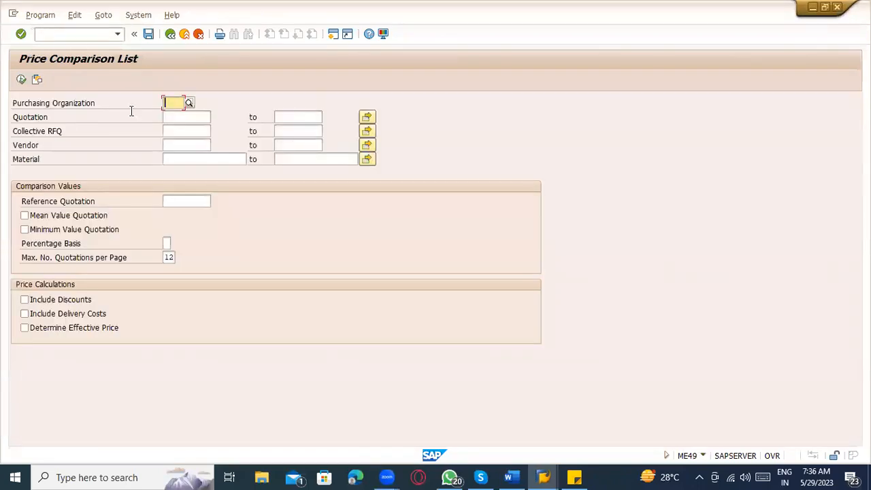
left_click(183, 118)
left_click(185, 158)
left_click(211, 117)
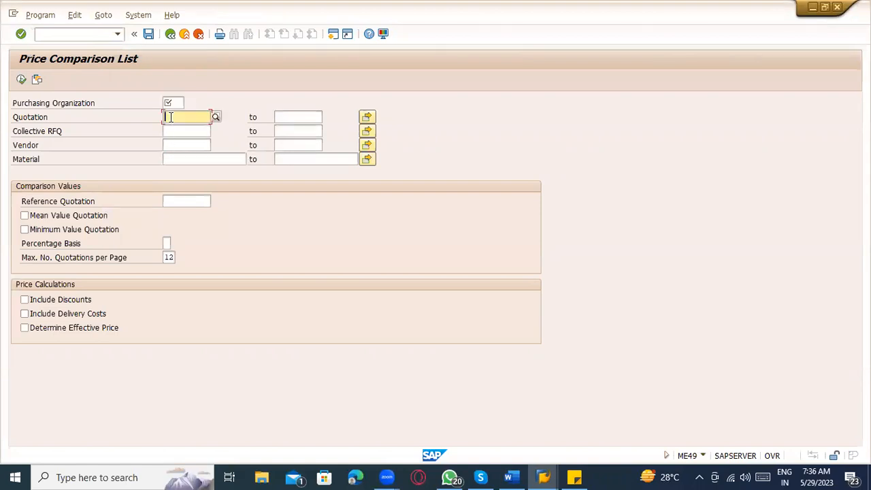
left_click(286, 117)
left_click(367, 119)
left_click(186, 117)
left_click(172, 102)
Step: Enter ZCON as the Purchasing Organization
type("ZCOn")
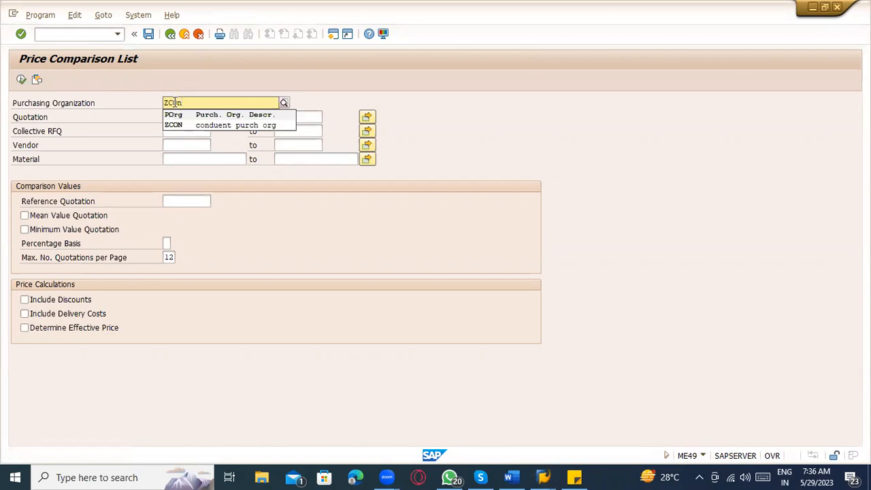
left_click(203, 127)
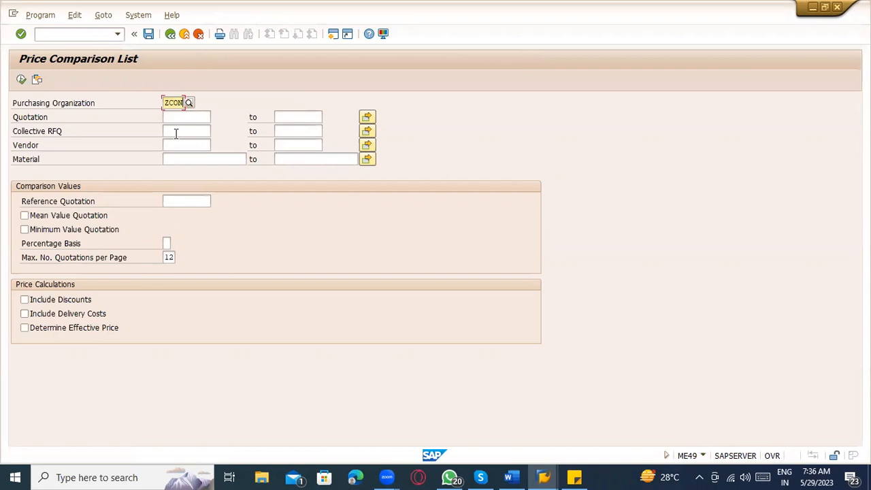
left_click(175, 132)
left_click(185, 131)
Step: Look up the collective number ABC-123 in the RFQ's header data
key("alt+Tab")
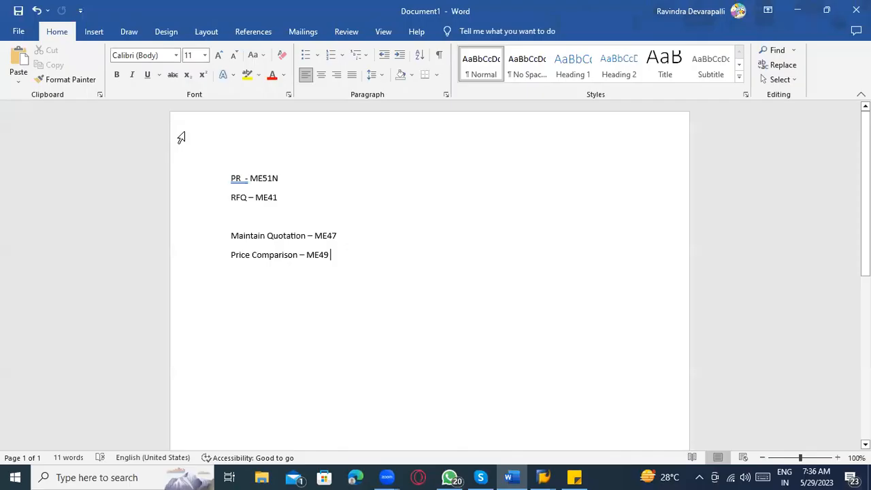
key("alt+Tab")
key("alt+Tab")
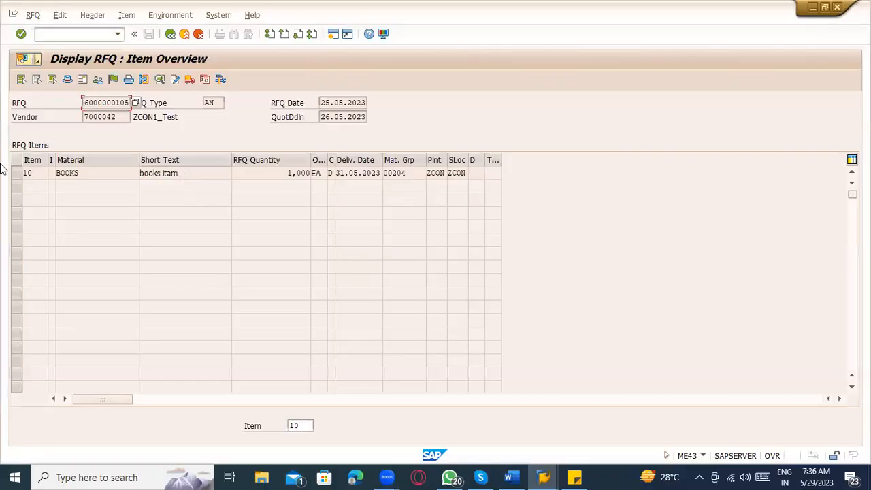
left_click(17, 174)
left_click(67, 80)
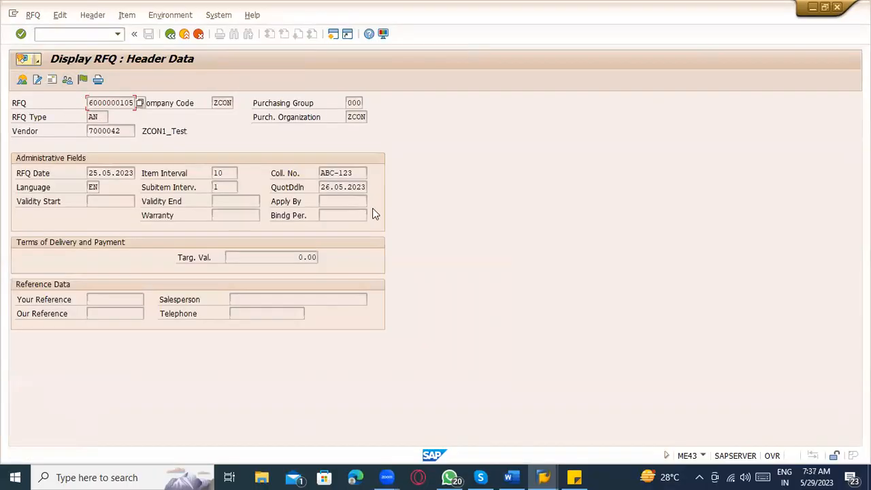
left_click_drag(356, 173, 312, 174)
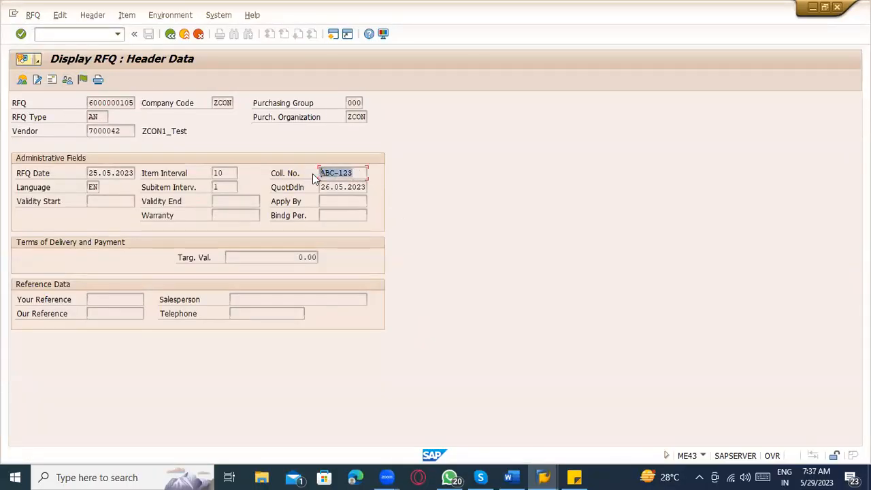
left_click(313, 174)
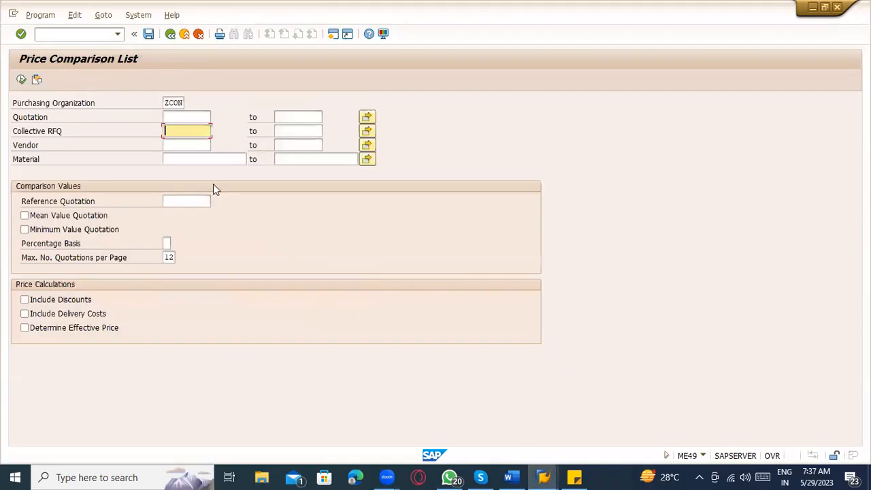
Step: Enter ABC-123 in the Collective RFQ field of the price comparison selection
left_click(178, 141)
left_click(178, 131)
type("ABC-123")
Step: Tick Include Discounts, Include Delivery Costs and Determine Effective Price for the ABC-123 comparison
left_click_drag(208, 131, 152, 131)
left_click(175, 117)
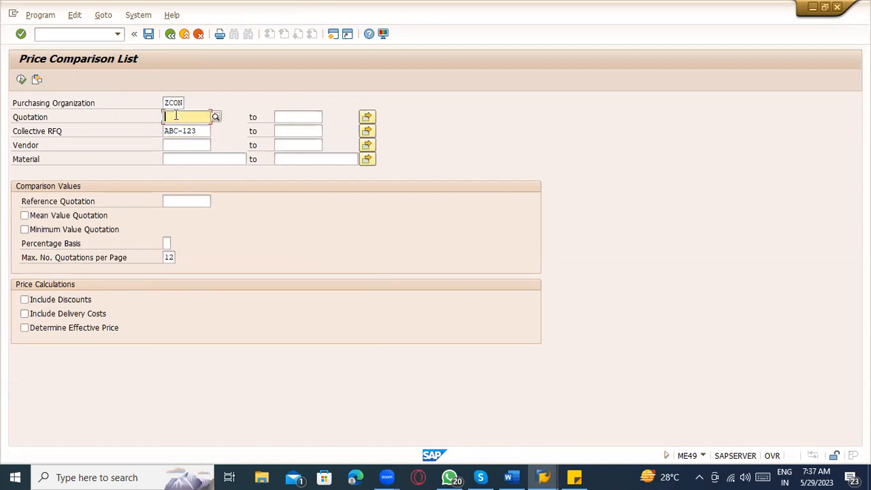
left_click(300, 114)
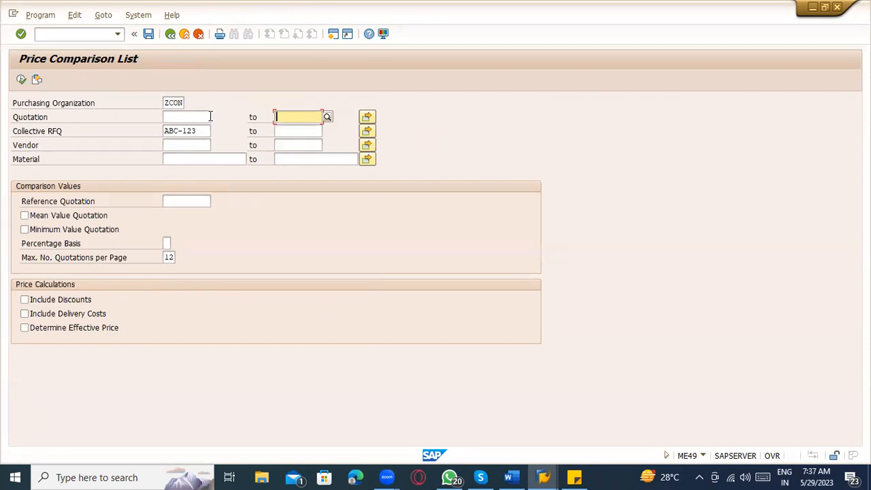
left_click(62, 299)
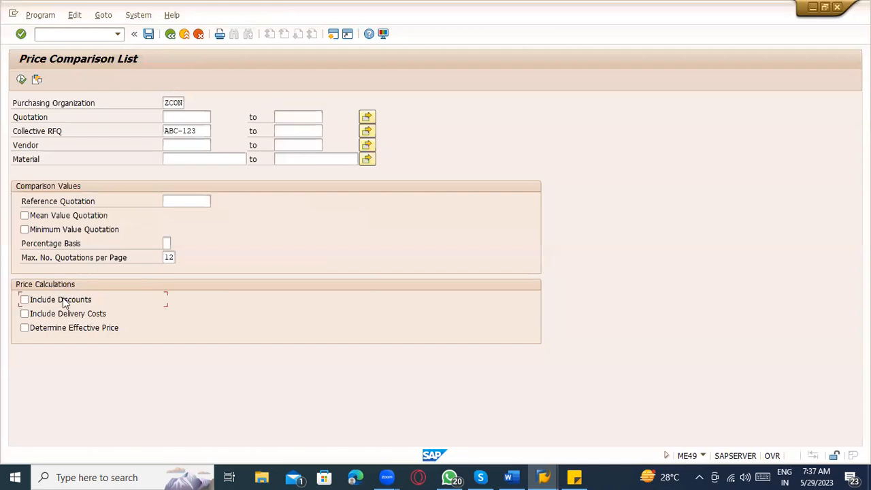
left_click(68, 313)
left_click(78, 327)
left_click(21, 80)
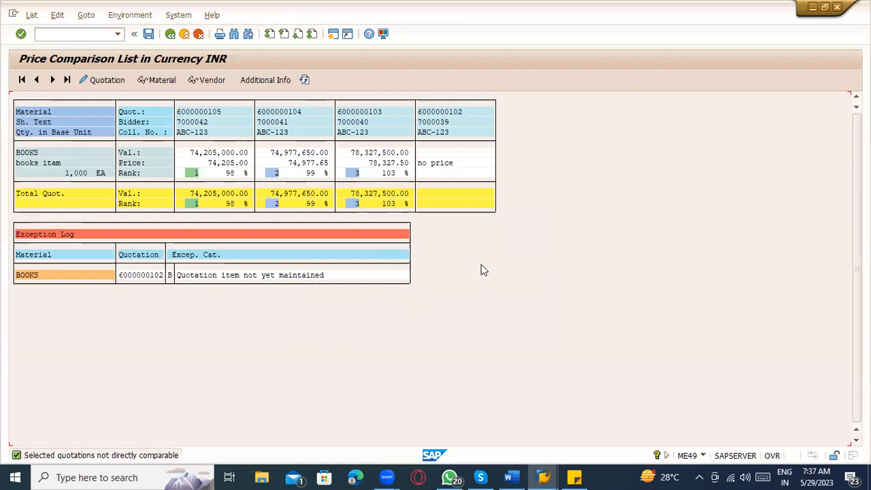
left_click(213, 152)
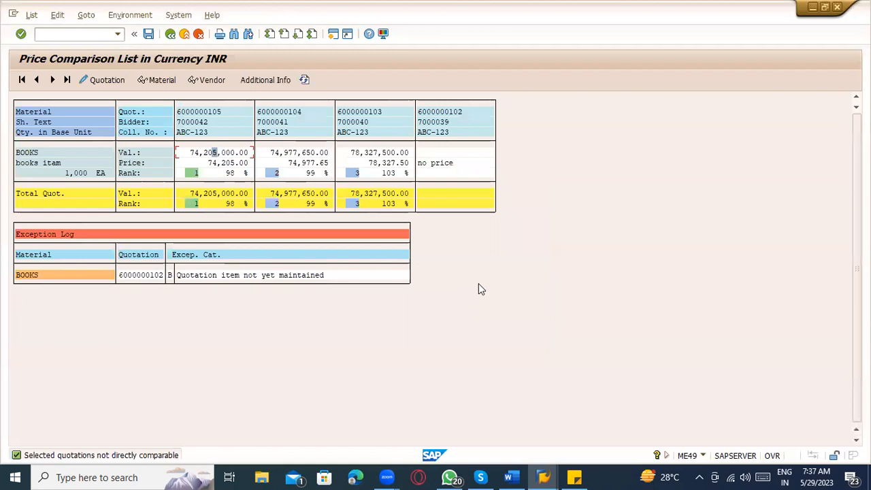
left_click(453, 164)
left_click(218, 111)
left_click(352, 114)
left_click(427, 114)
left_click(448, 167)
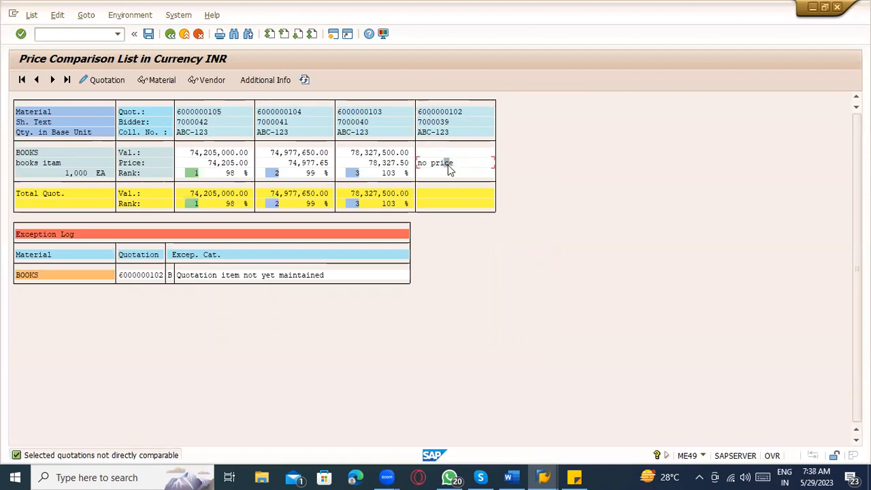
left_click(432, 113)
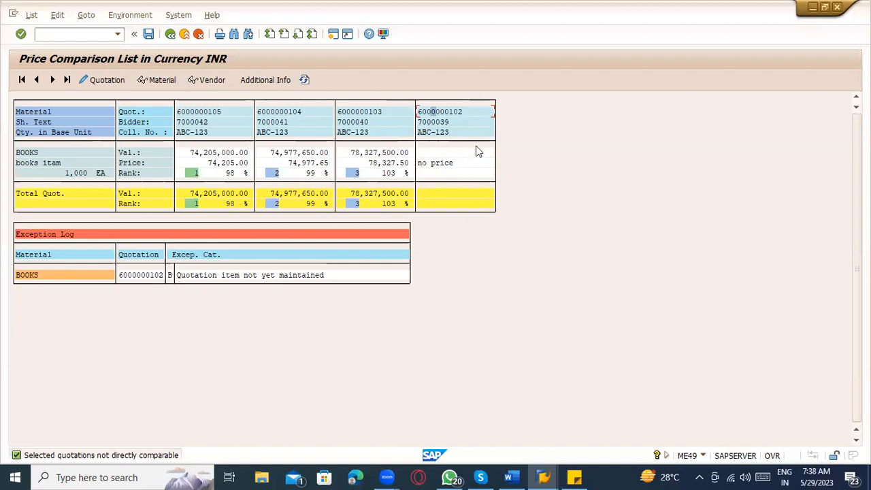
left_click(39, 281)
left_click(155, 278)
left_click(262, 279)
left_click(317, 278)
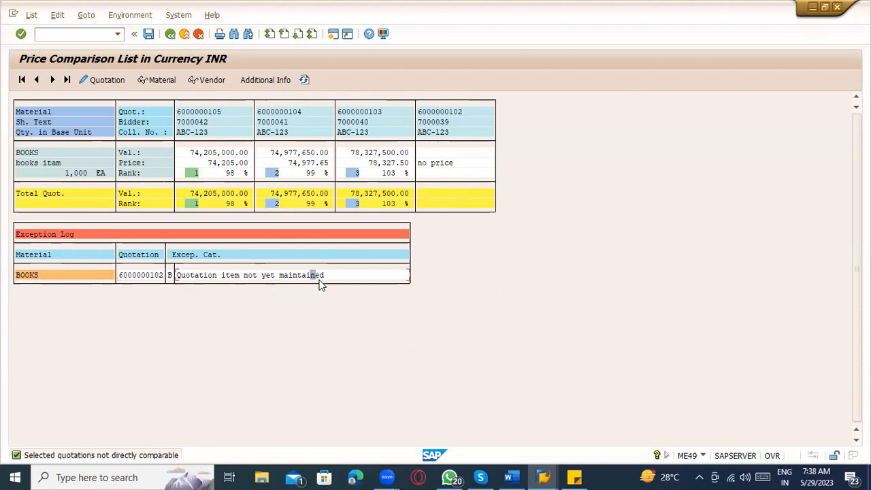
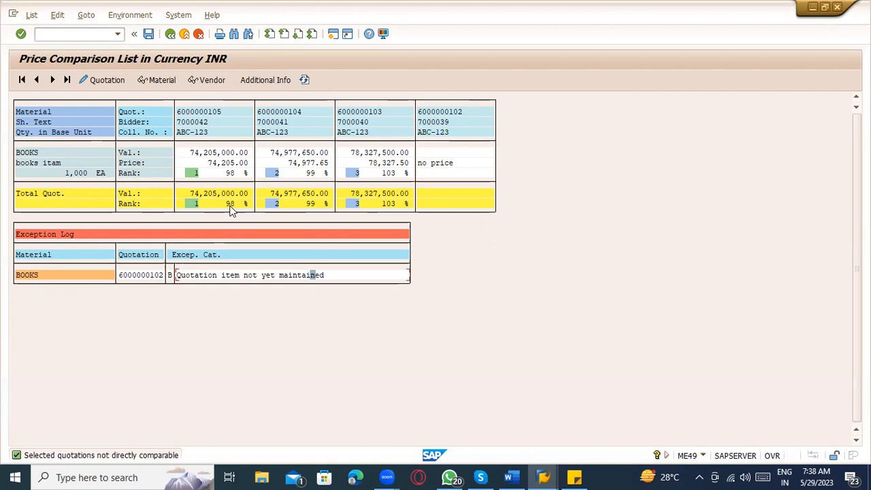
left_click(212, 153)
left_click(286, 152)
left_click(195, 174)
left_click(273, 173)
left_click(363, 164)
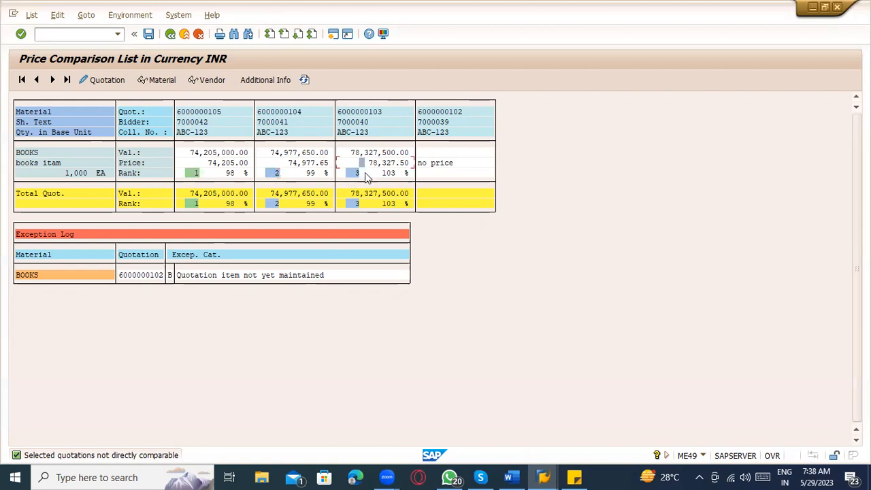
left_click(358, 115)
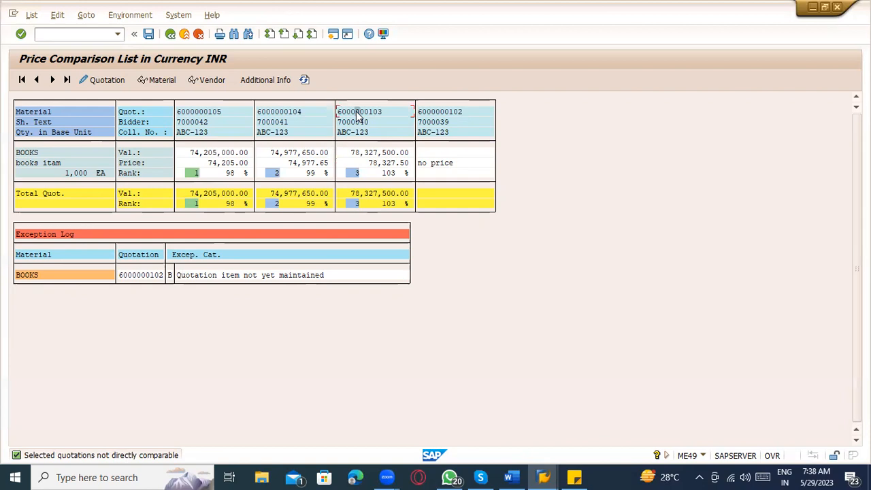
double_click(357, 114)
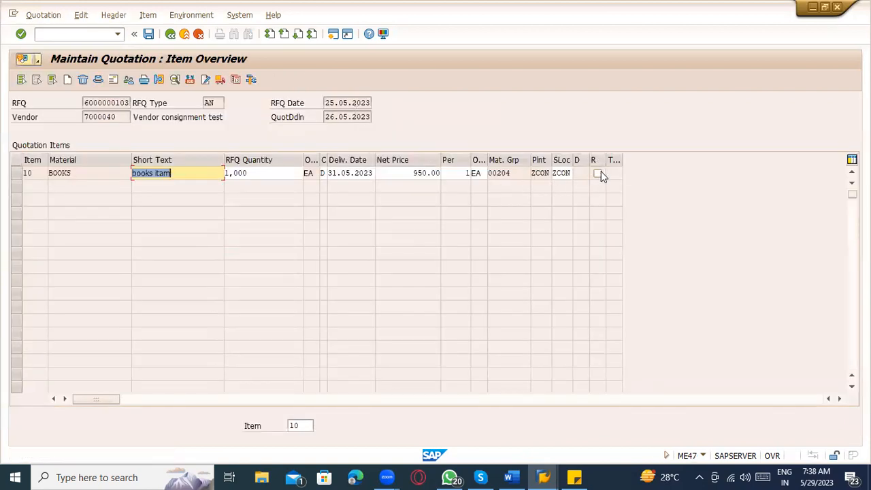
left_click(599, 173)
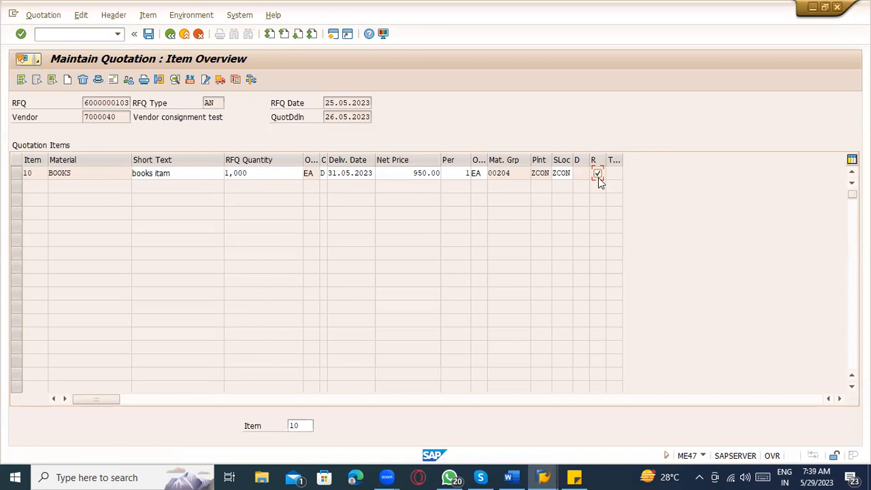
left_click(156, 80)
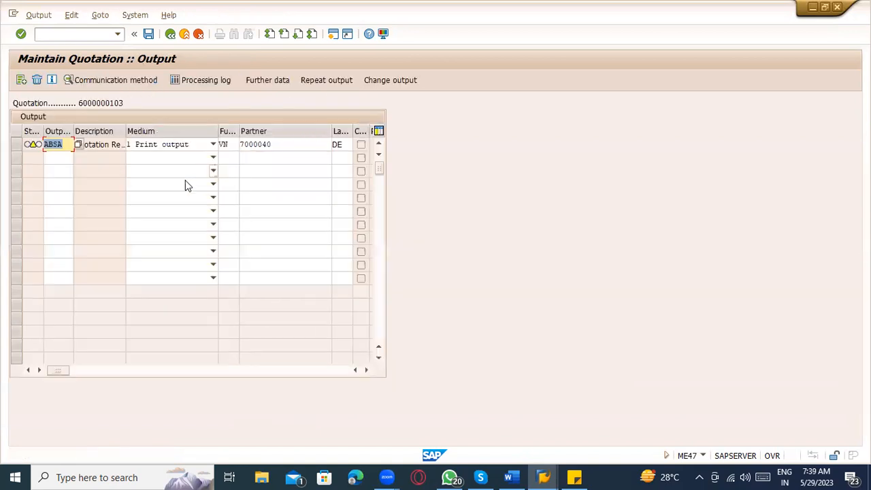
left_click(68, 157)
left_click(104, 144)
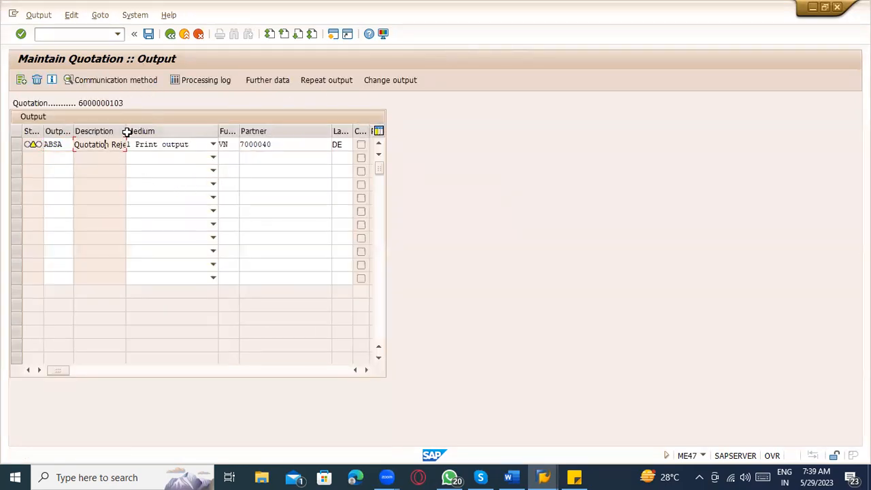
left_click_drag(124, 129, 227, 141)
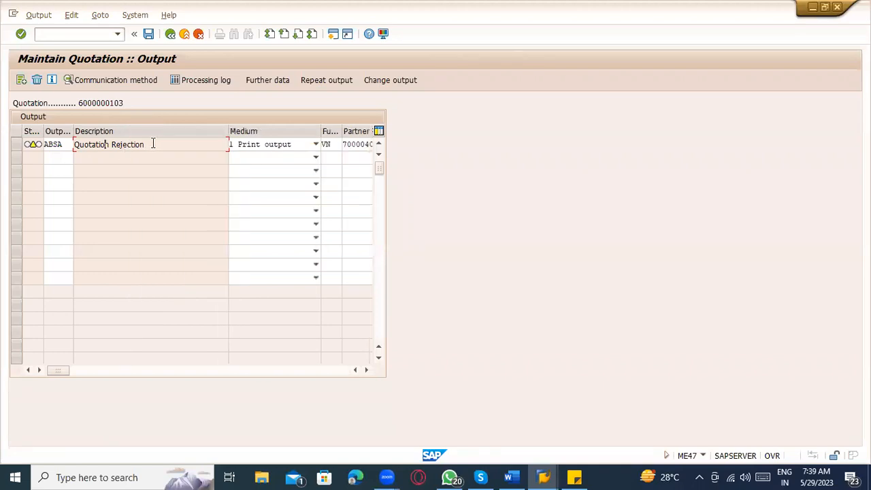
left_click_drag(154, 143, 46, 147)
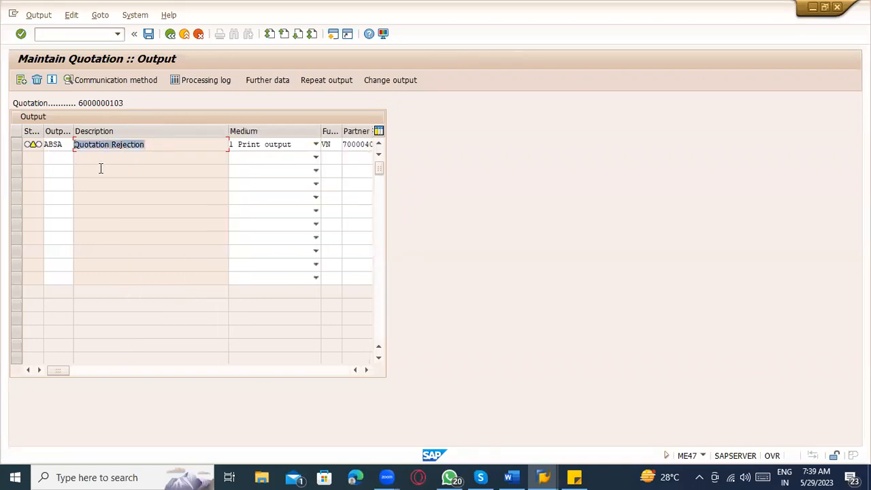
left_click(60, 144)
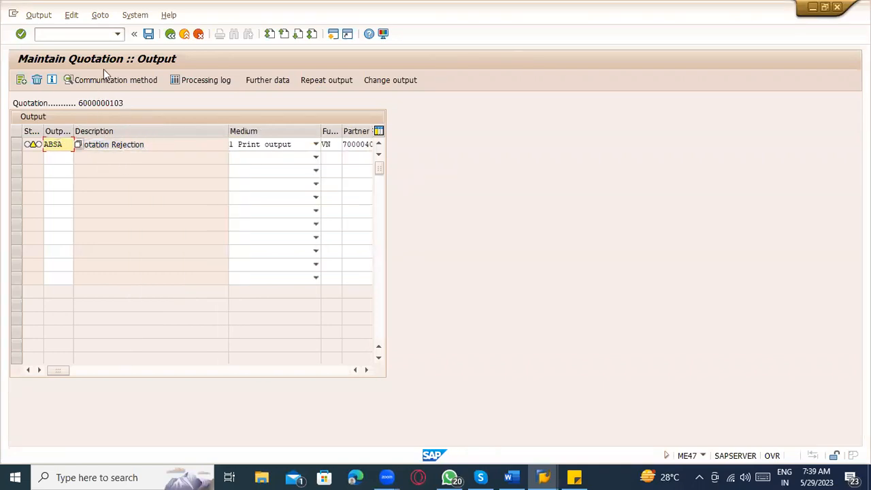
left_click(148, 34)
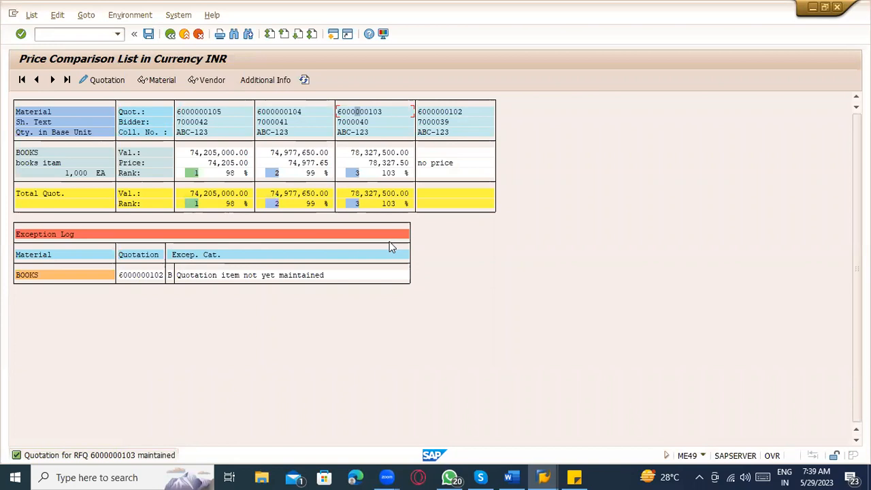
left_click(273, 112)
double_click(274, 112)
left_click(598, 172)
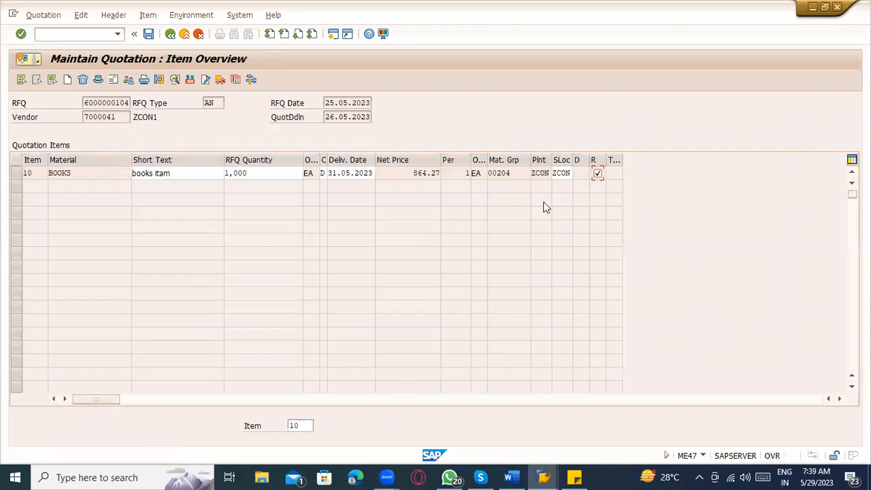
left_click(148, 33)
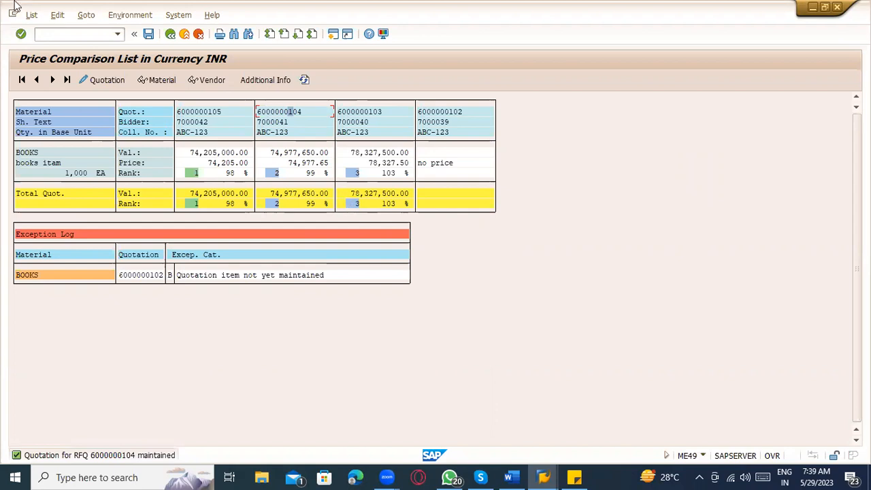
Step: Return to the ME49 comparison list via /oME49, noting bidder 7000042 of the cheapest quotation
left_click(68, 36)
type("/ome")
type("49")
key("Return")
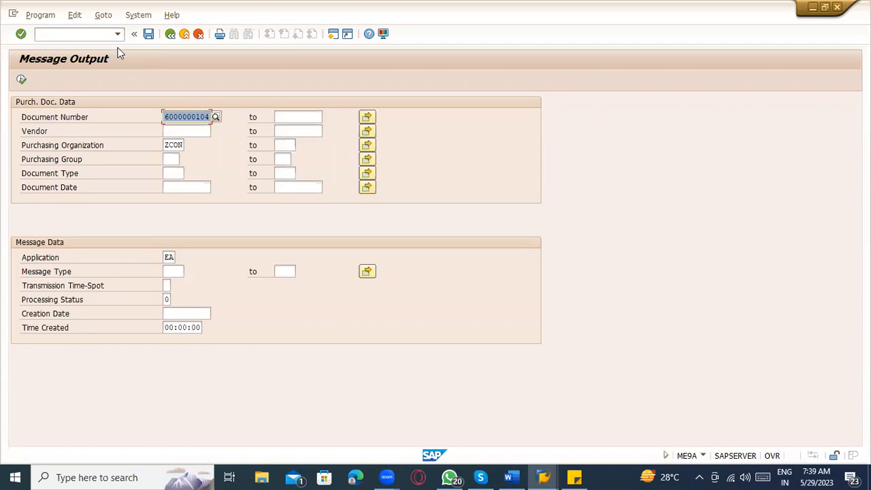
left_click(182, 34)
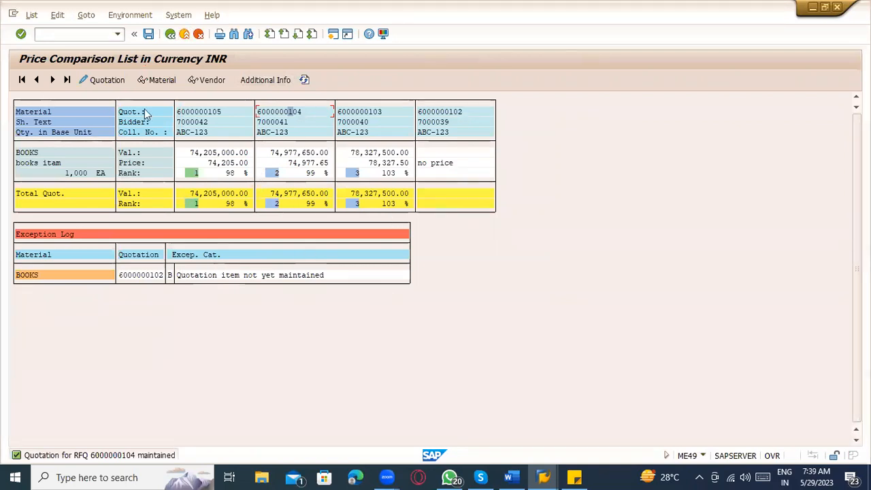
left_click(192, 126)
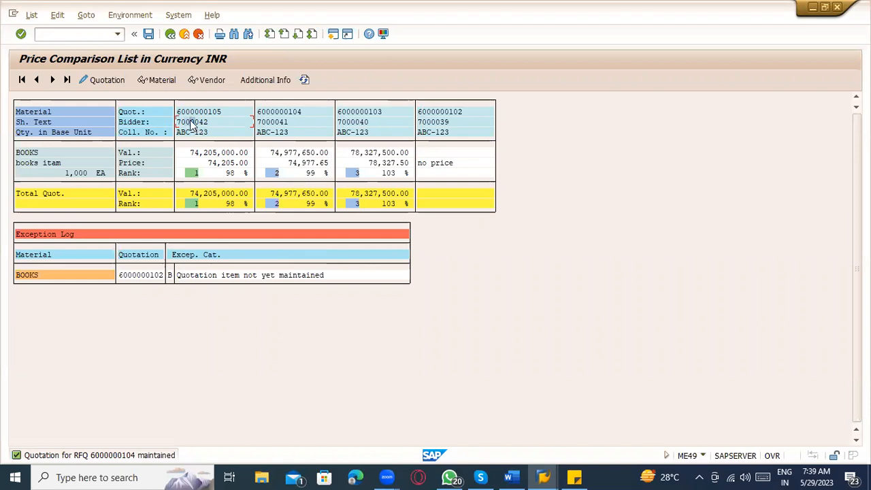
Step: In Word, add the line 'Material, Qty, Plant, Delivery date & Price & Vendor' below Price Comparison – ME49
left_click(66, 33)
left_click(523, 476)
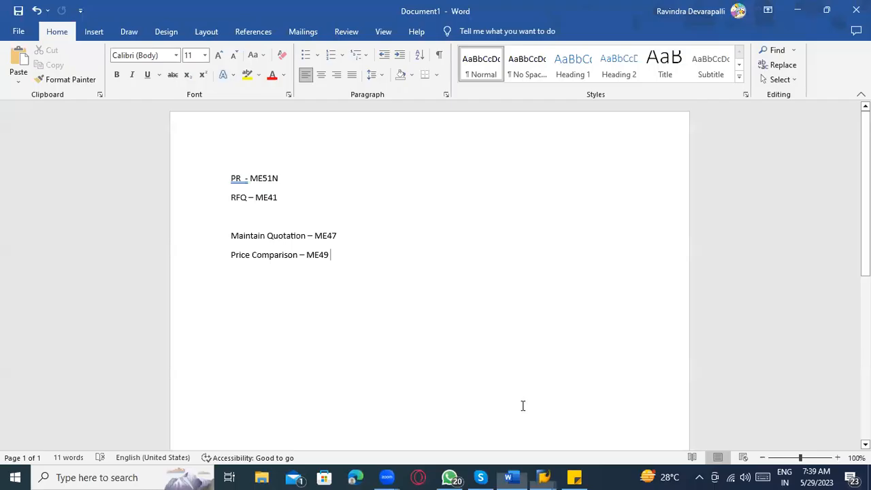
key("Return")
type("Material, ")
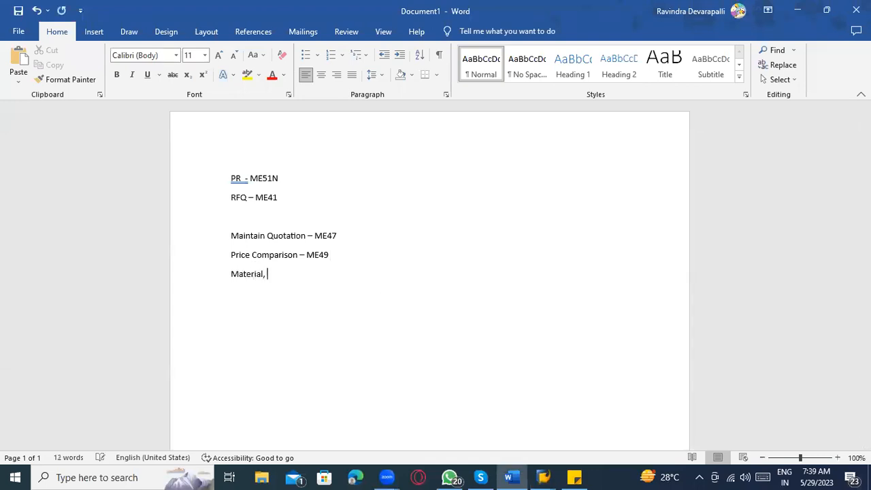
type("Qty , Plant , Delivery ")
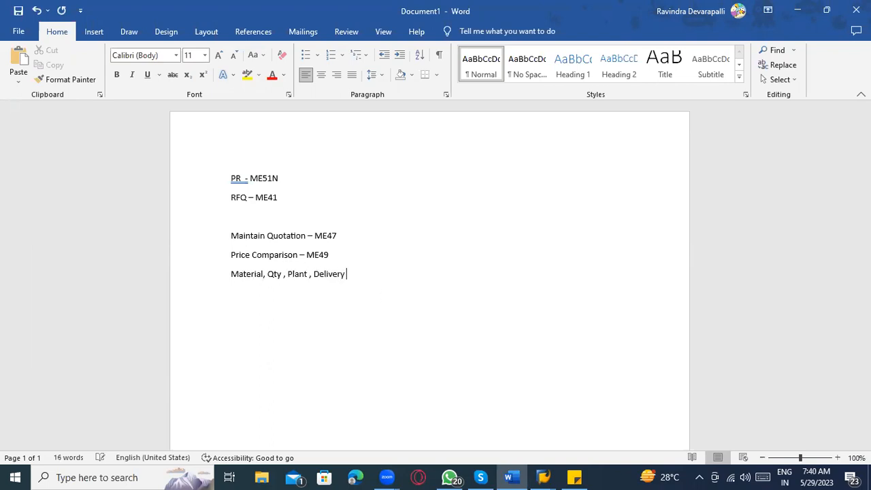
type("date & Price & Vendor")
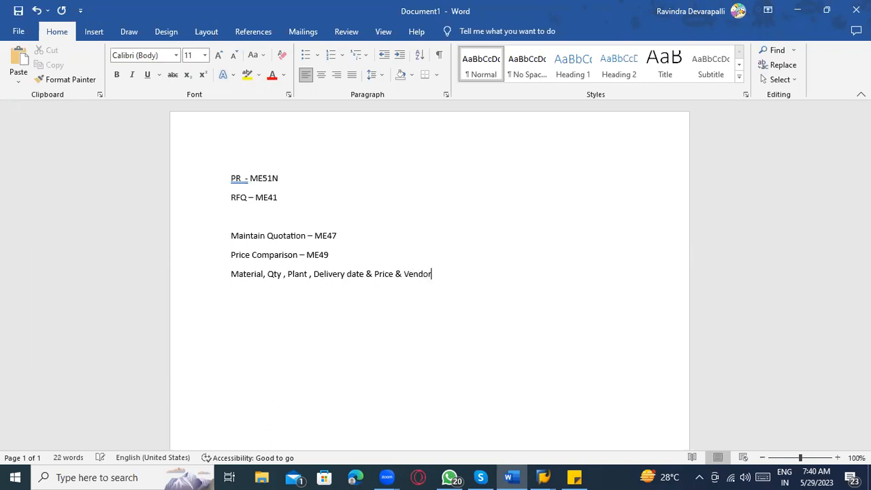
type(" -----------------------------------")
key("Return")
Step: Add the note line 'PO - With reference Quotation'
type("P")
type("- With re")
type("e")
key("BackSpace")
key("BackSpace")
key("BackSpace")
type("fe")
key("BackSpace")
key("BackSpace")
type("eference ")
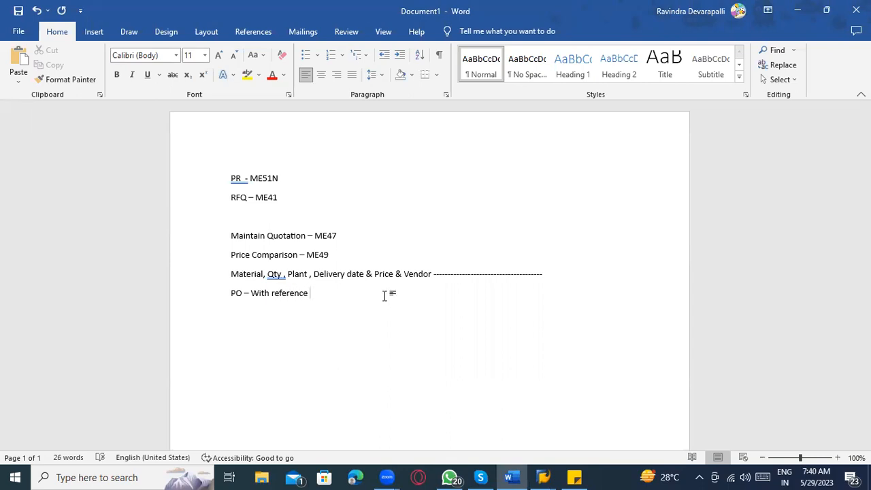
type("QUota")
key("BackSpace")
key("BackSpace")
key("BackSpace")
Step: Add the note line 'PO Creation - ME21N'
key("BackSpace")
key("BackSpace")
key("BackSpace")
type("Quotation")
key("alt+Tab")
key("alt+Tab")
key("Return")
key("Return")
type("PO Creationn")
key("BackSpace")
key("BackSpace")
key("BackSpace")
type("on - ME21N")
Step: Back in SAP, dismiss the antivirus pop-up and launch purchase order creation with /ome21n
key("alt+Tab")
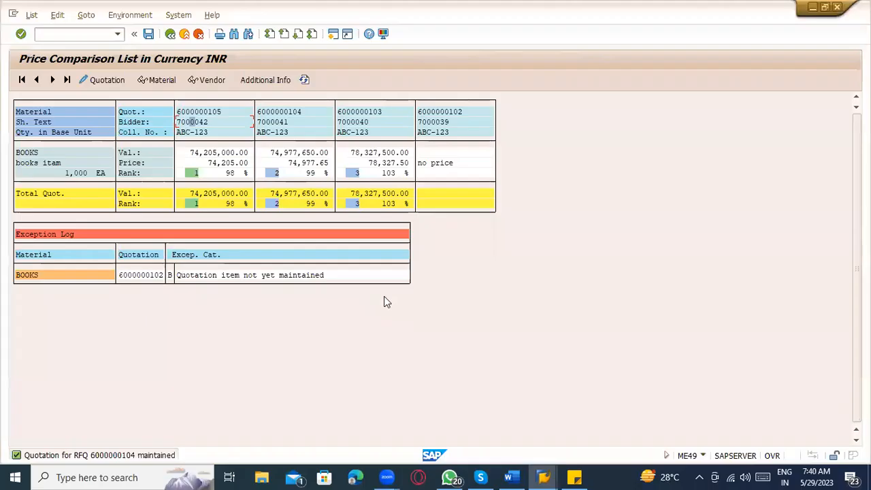
key("alt+Tab")
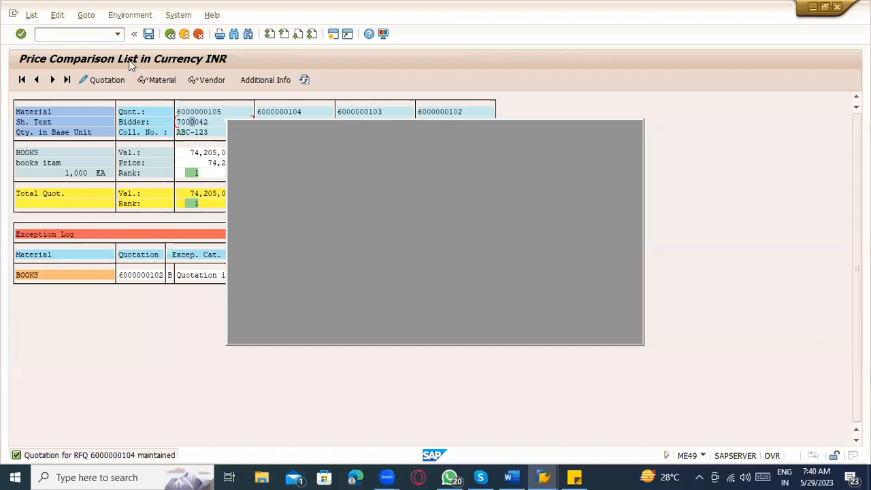
left_click(631, 130)
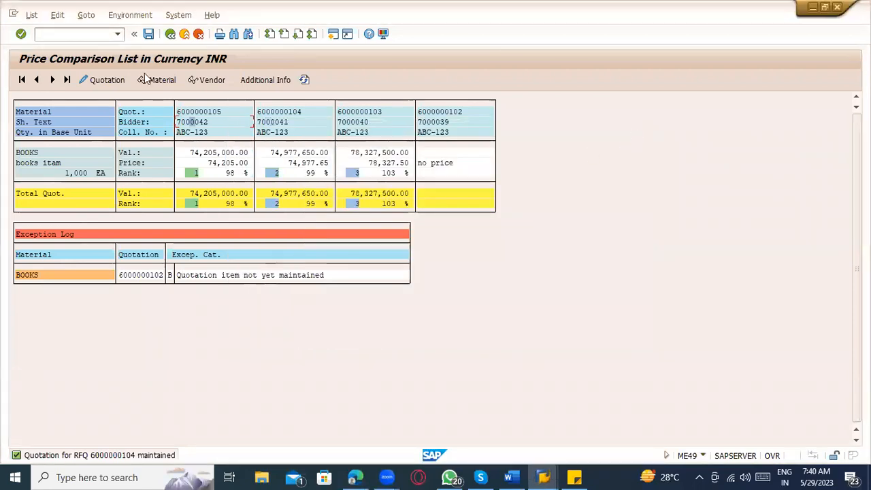
left_click(97, 34)
type("/ome21n")
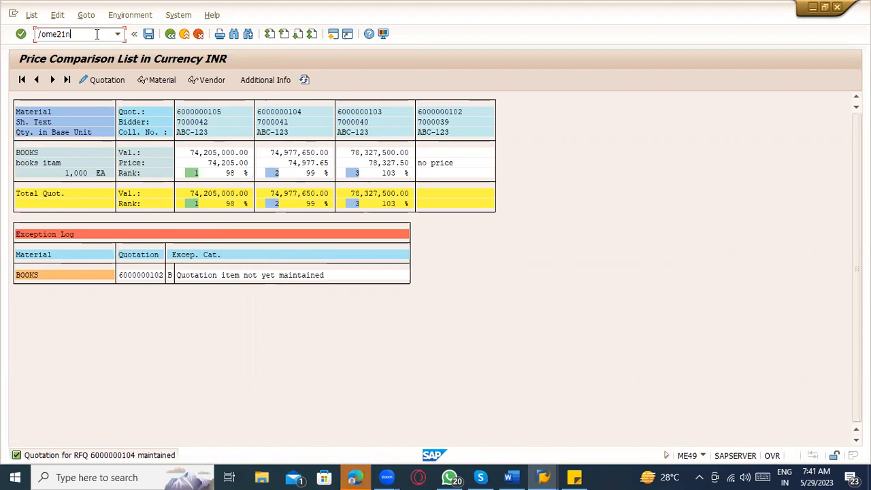
key("Return")
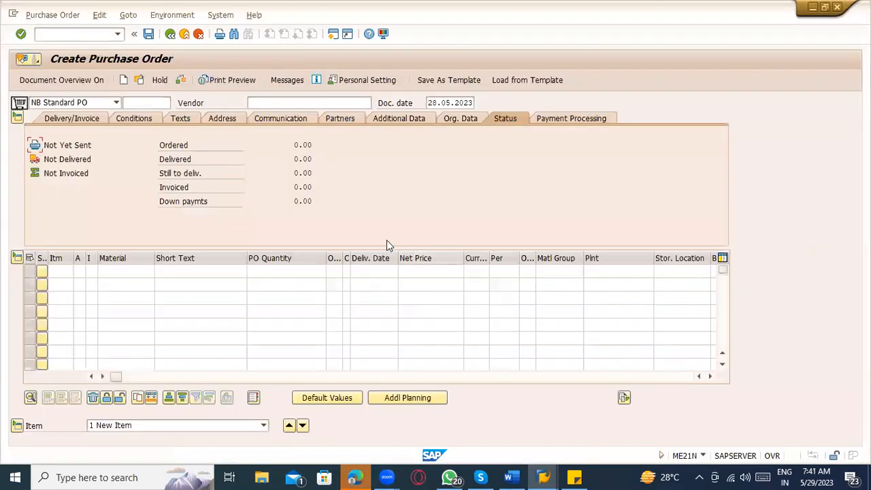
Step: Locate the first PO item's RFQ and RFQ item cells, then return to the price comparison window
left_click(248, 381)
left_click_drag(244, 380, 435, 375)
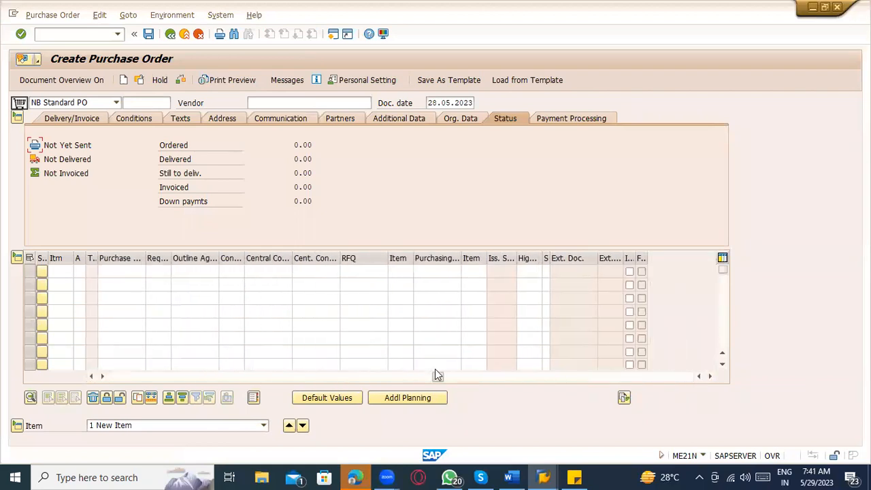
left_click(378, 276)
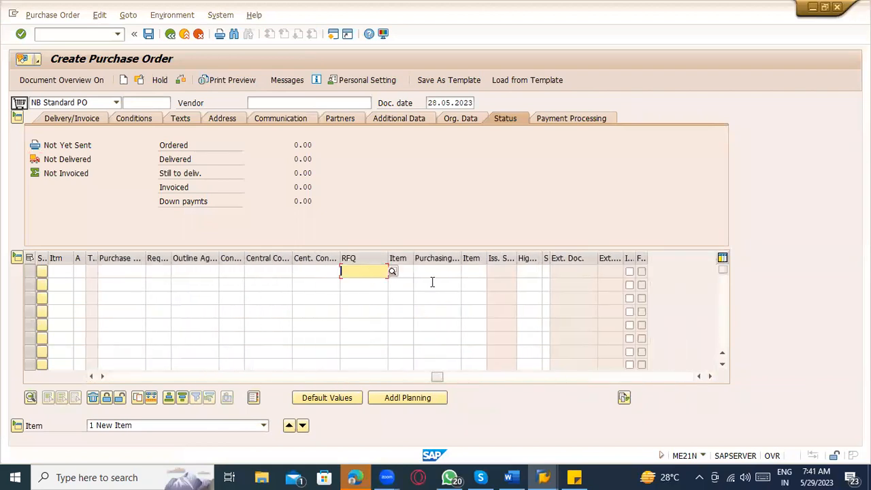
left_click(410, 275)
left_click(374, 272)
left_click(409, 276)
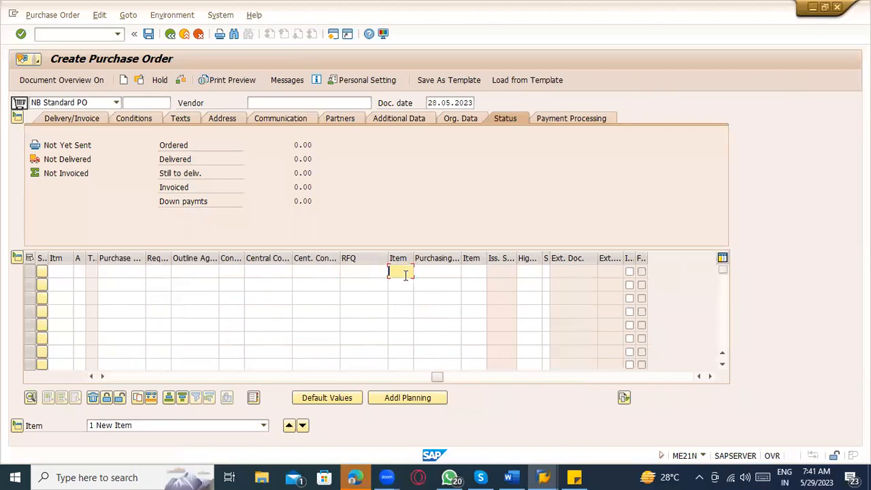
key("alt+Tab")
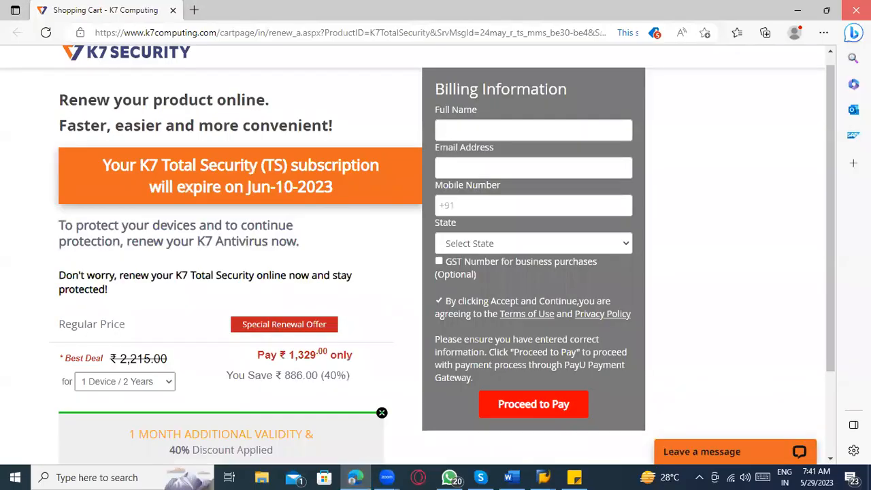
key("alt+Tab")
key("alt+Tab")
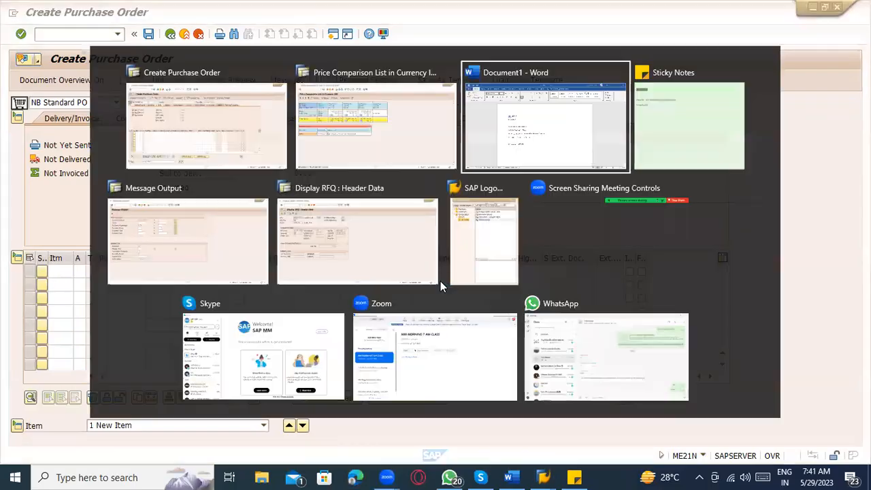
key("alt+shift+Tab")
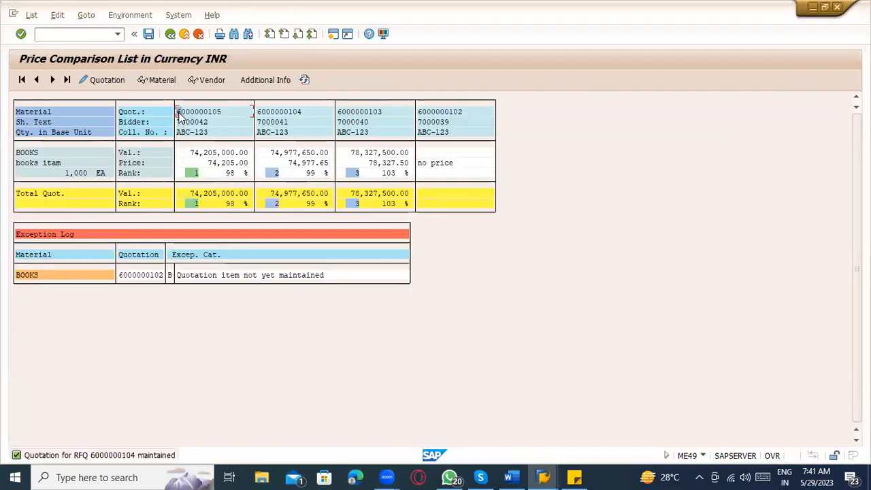
key("ctrl+y")
left_click_drag(178, 111, 226, 112)
key("ctrl+c")
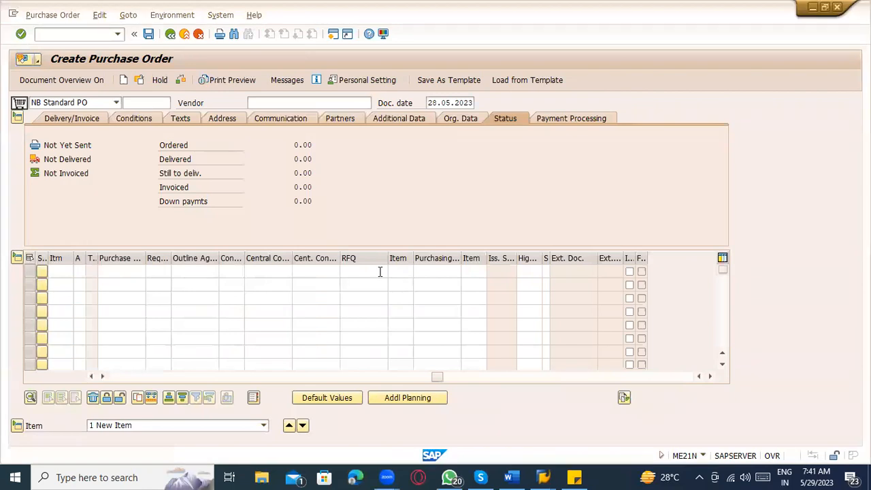
left_click(380, 272)
type("ABC-123")
key("Tab")
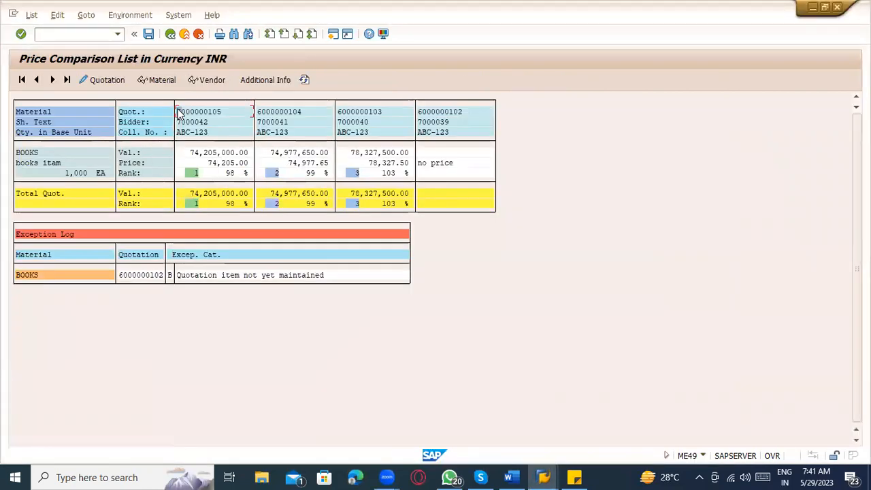
left_click_drag(190, 177, 215, 177)
left_click_drag(178, 111, 225, 122)
key("ctrl+c")
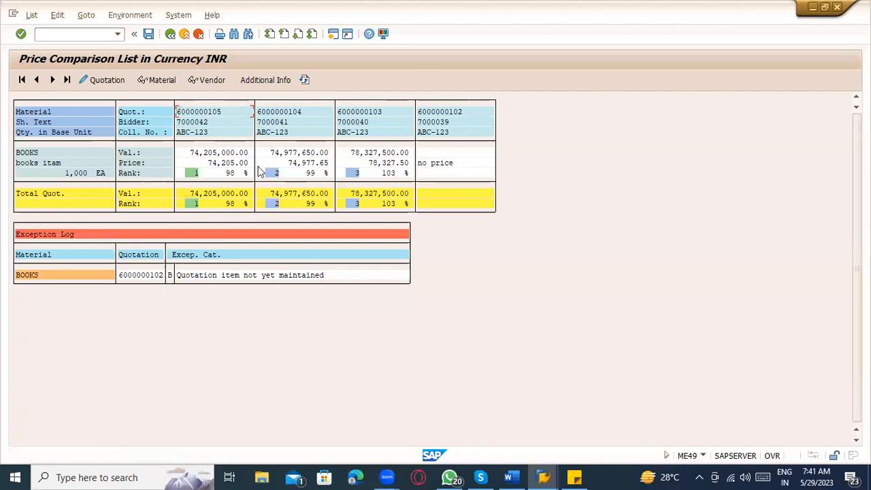
key("alt+Tab")
left_click(389, 271)
left_click(382, 272)
key("shift+Home")
key("ctrl+v")
key("Tab")
Step: Enter RFQ item 10 to adopt vendor 7000042 and 1,000 EA of BOOKS at 873.00 USD
type("10")
key("Return")
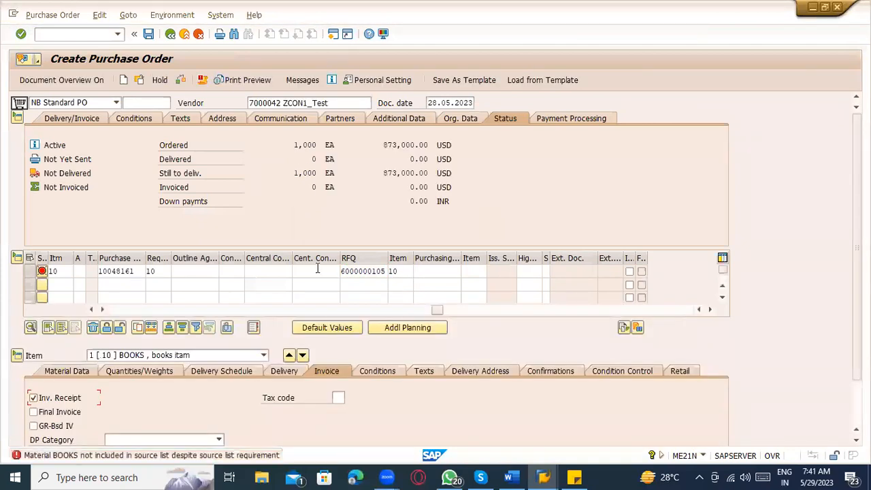
left_click_drag(437, 310, 35, 347)
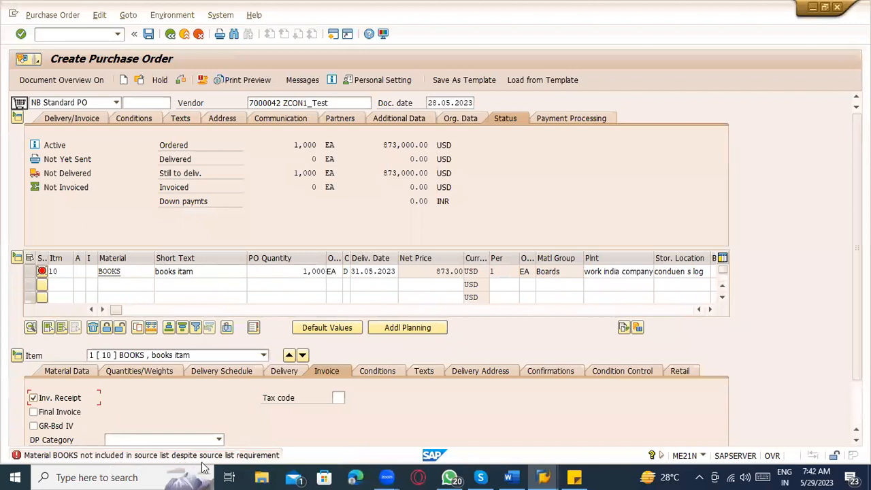
Step: Launch source list maintenance with /nme01
left_click(83, 35)
type("/nme01")
key("Return")
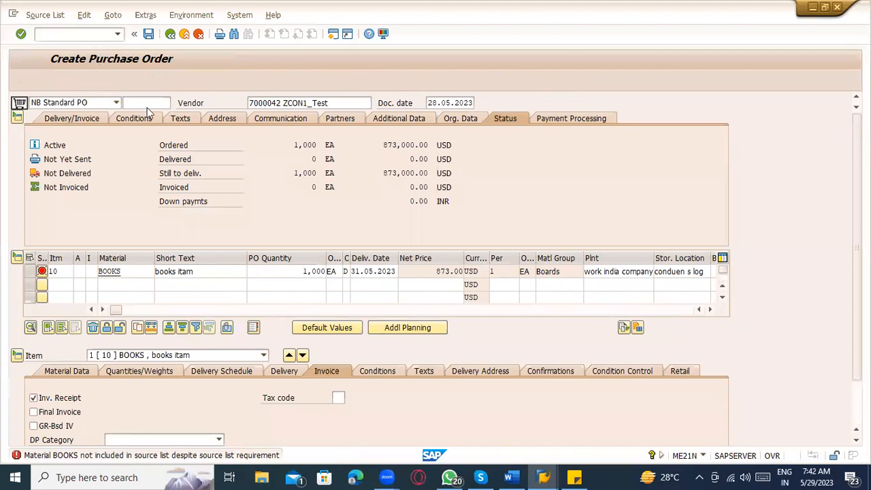
Step: Open the BOOKS source list for plant ZCON and add a row valid 17.04.2023–04.01.2024
left_click(94, 145)
left_click(93, 157)
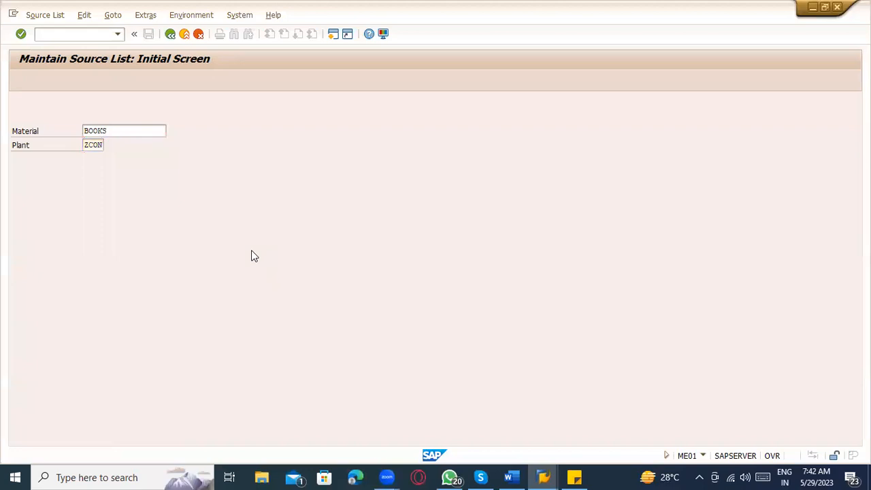
key("Return")
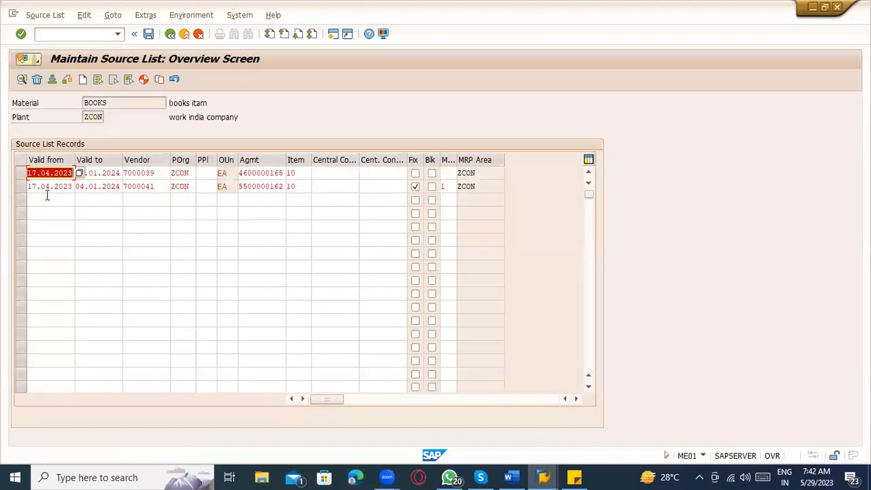
left_click(48, 201)
left_click(52, 211)
left_click(107, 202)
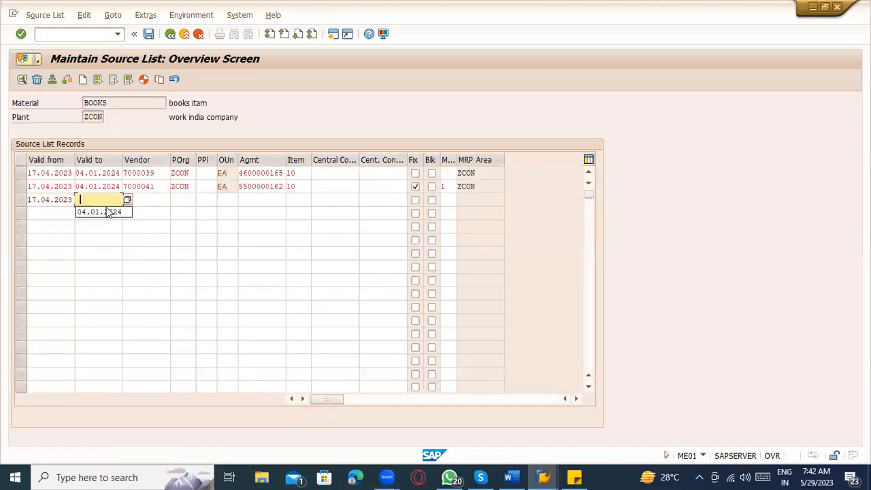
left_click(107, 211)
Step: Set the new row to vendor 7000042, purchasing org ZCON, and make it the fixed source
left_click(150, 200)
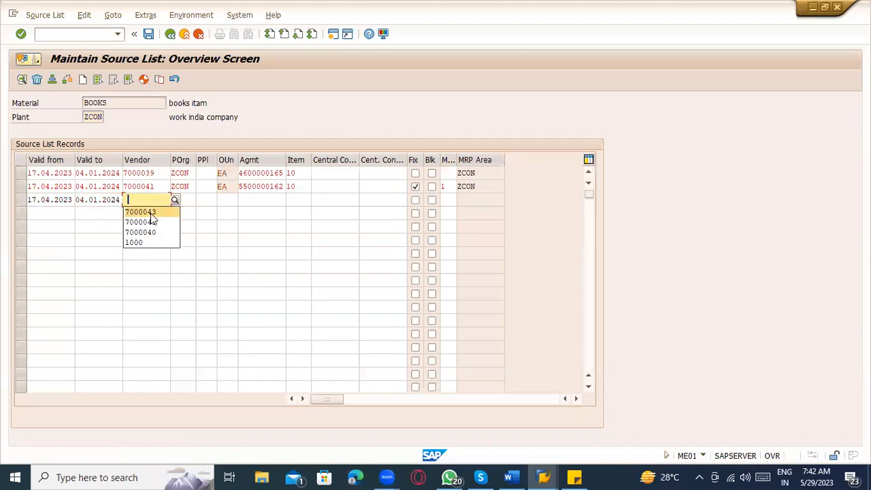
left_click(147, 221)
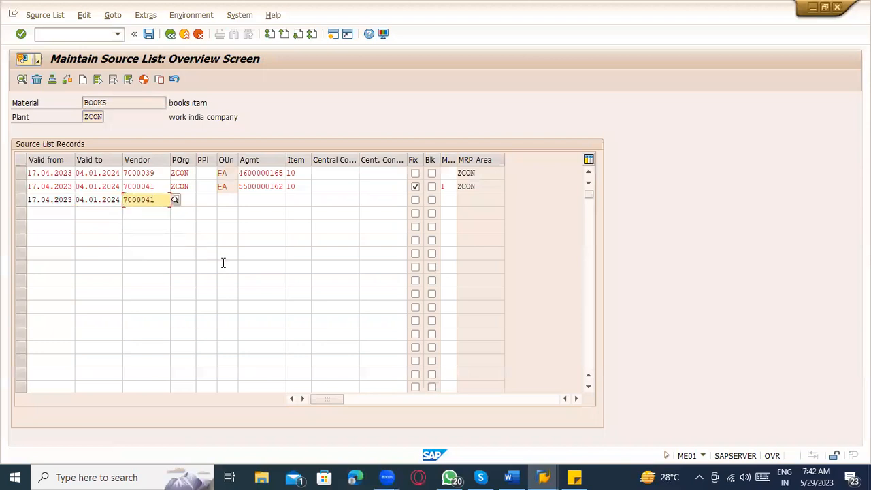
key("BackSpace")
type("2")
key("Tab")
left_click(192, 214)
left_click(415, 185)
left_click(416, 200)
key("Return")
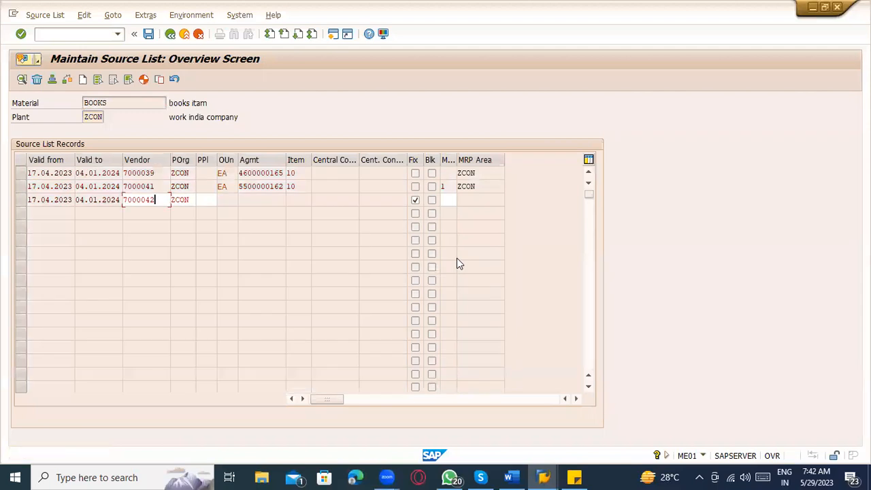
key("Return")
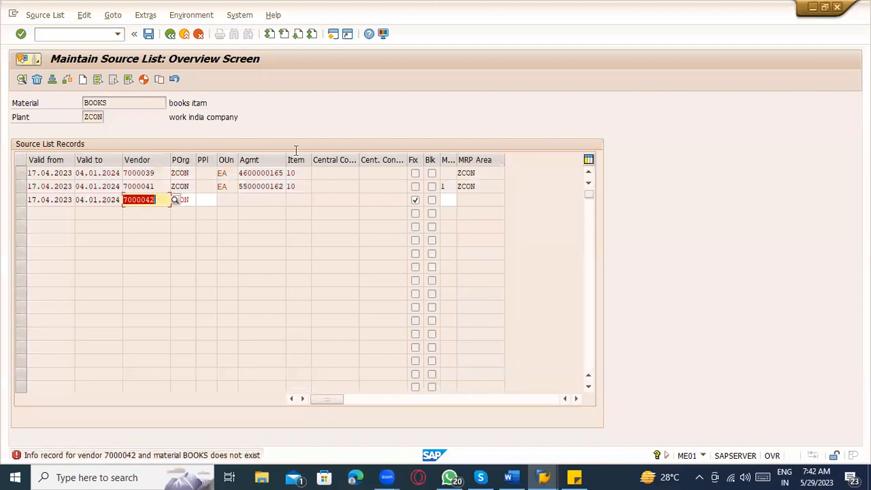
Step: Launch info record creation with /nme11
left_click(76, 37)
type("/")
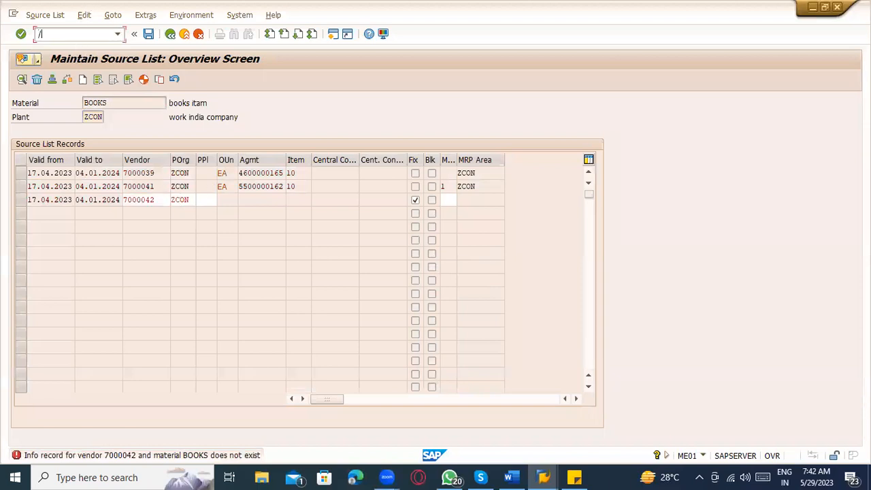
type("nme11")
key("Return")
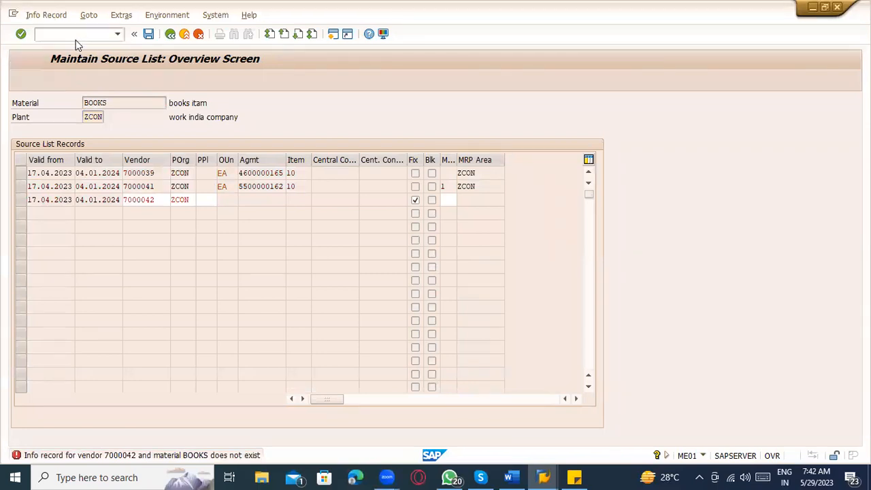
Step: Change the vendor to 7000042, confirm it against the comparison list, and proceed with BOOKS, ZCON
left_click(118, 135)
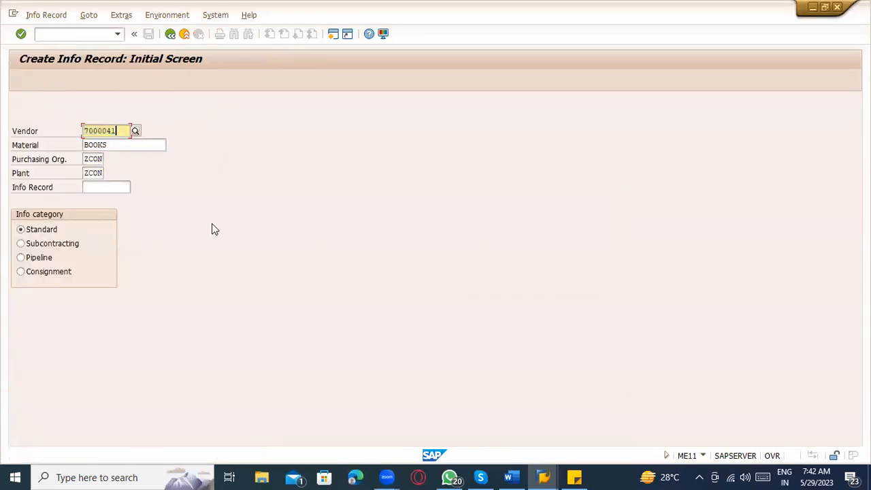
key("BackSpace")
type("2")
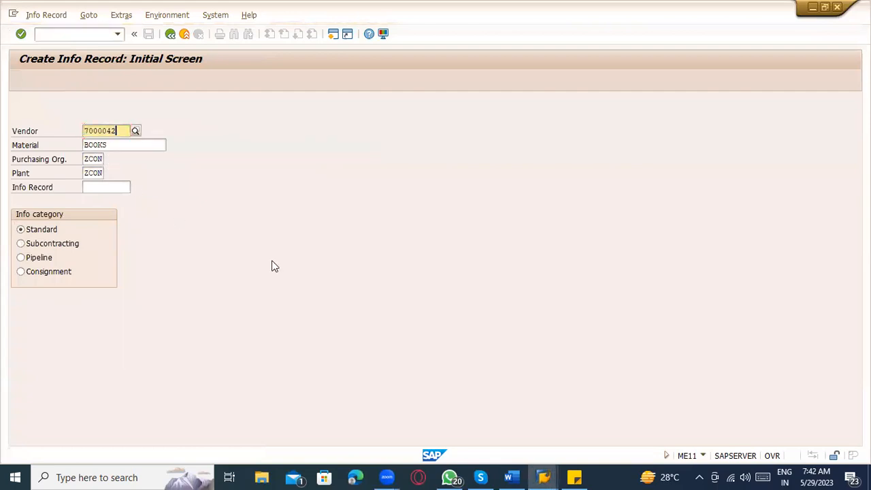
key("alt+Tab")
left_click(191, 122)
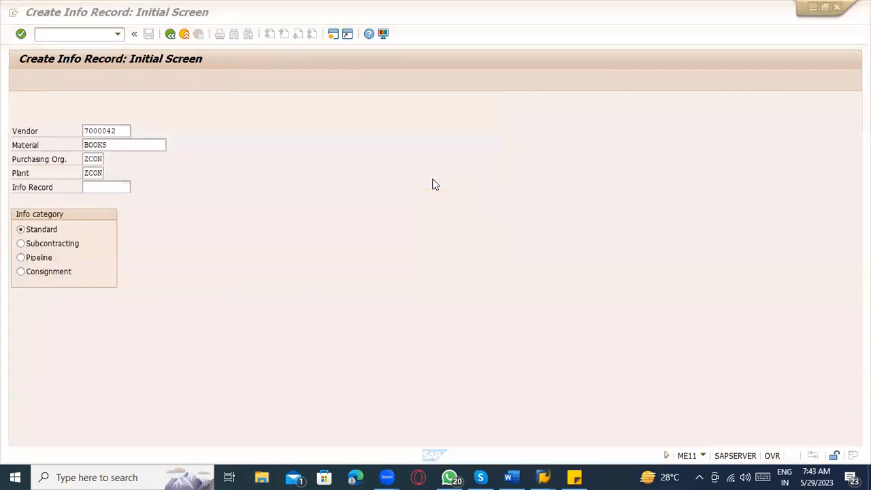
key("Return")
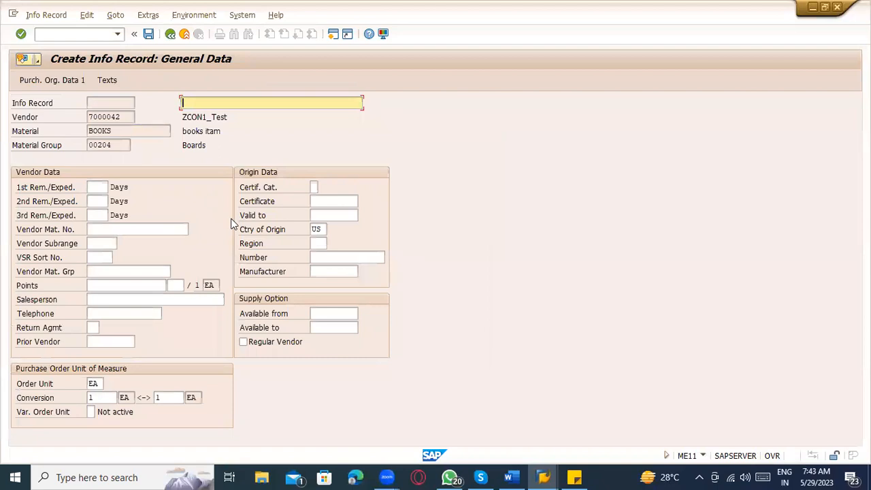
Step: Enter short text 'Info record _ PTP' and move to Purchasing Organization Data 1
left_click(127, 118)
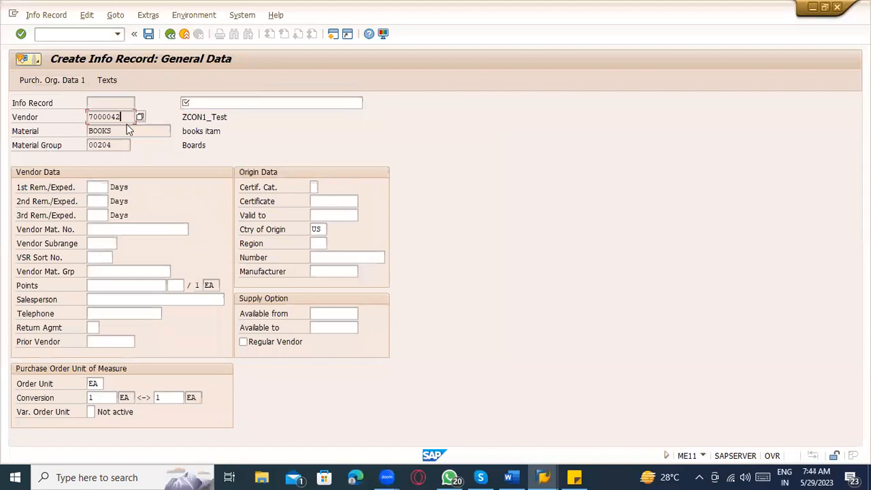
left_click(200, 103)
type("Inf")
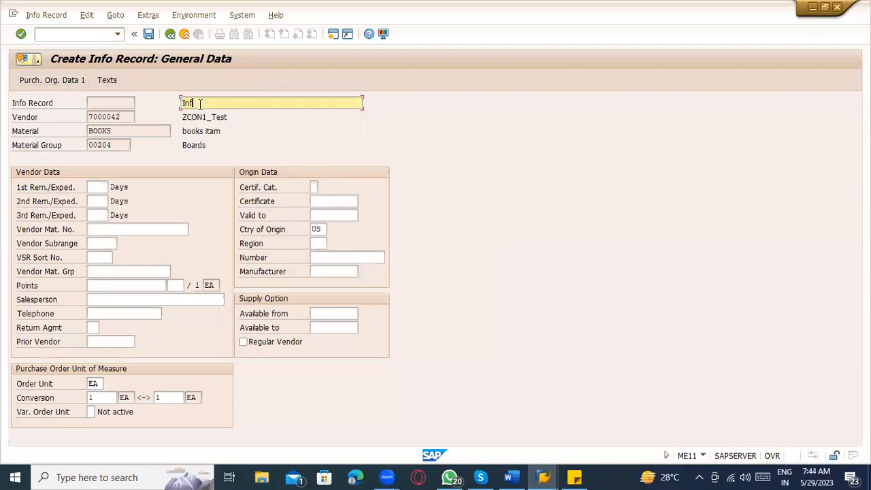
type("o record _ PTP")
key("Return")
left_click(89, 199)
Step: Enter planned delivery time 10 days and standard quantity 10000
type("10")
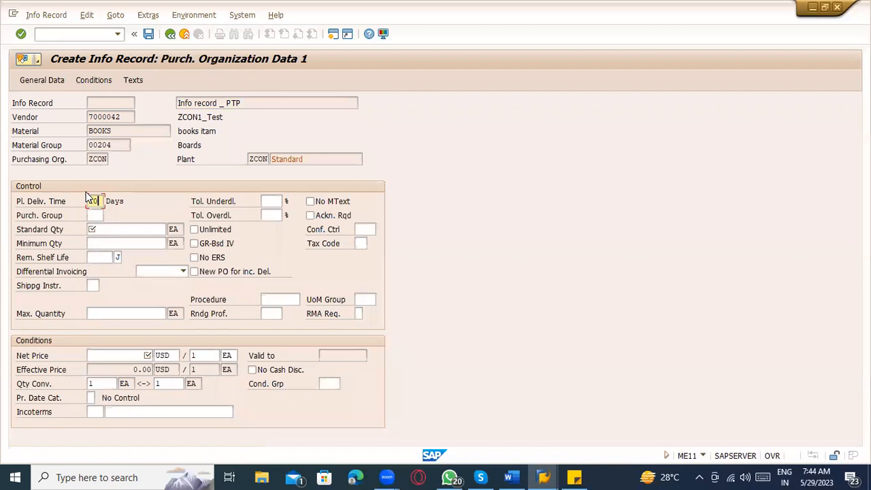
left_click(103, 230)
key("space")
left_click(109, 241)
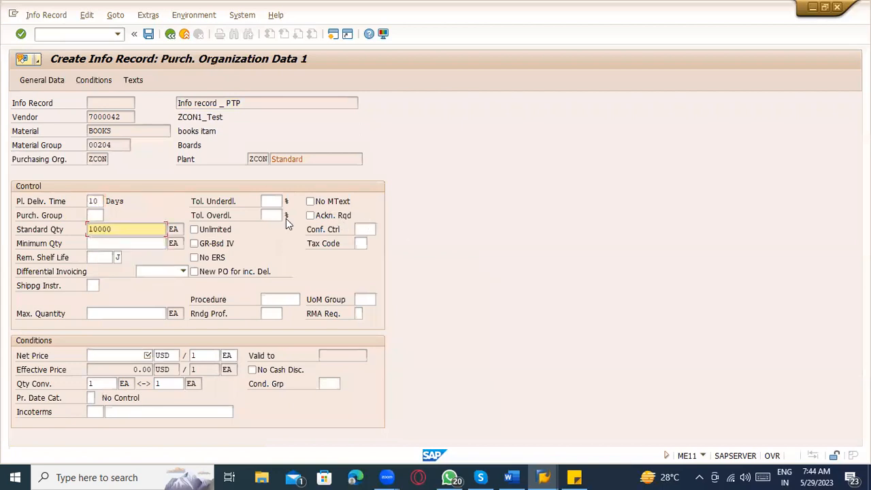
left_click(360, 243)
left_click(363, 240)
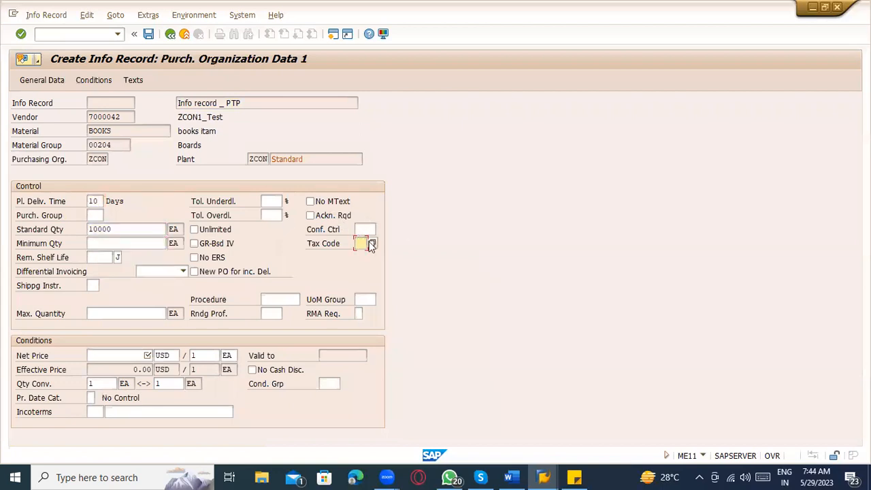
left_click(124, 355)
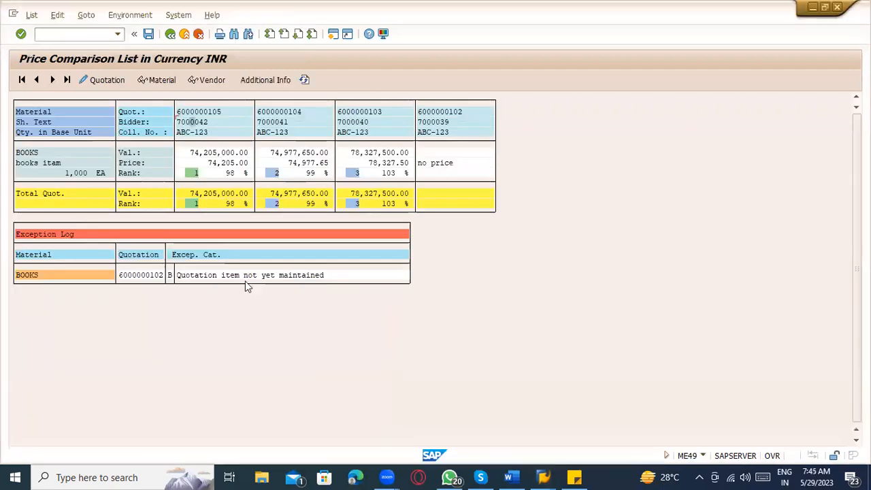
double_click(209, 155)
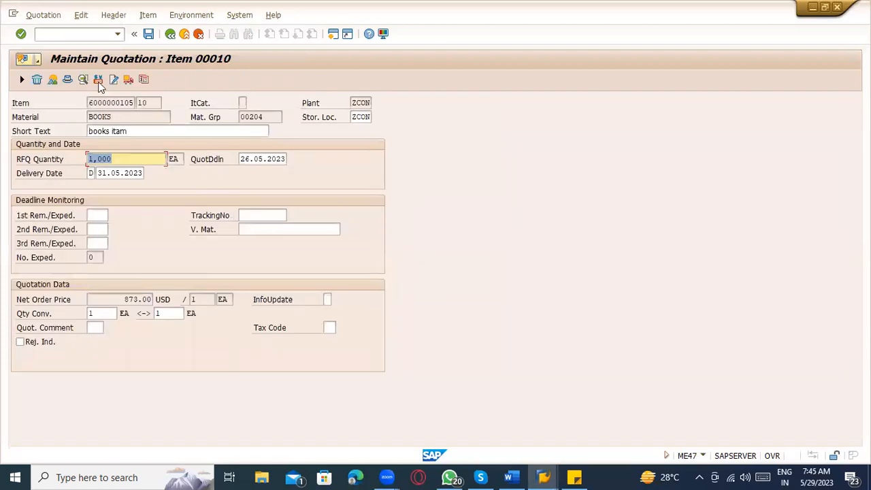
left_click(98, 80)
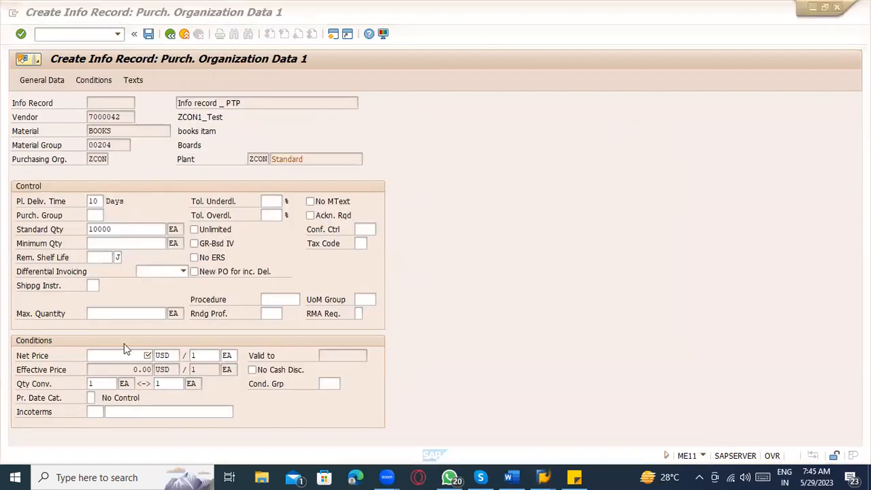
left_click(125, 354)
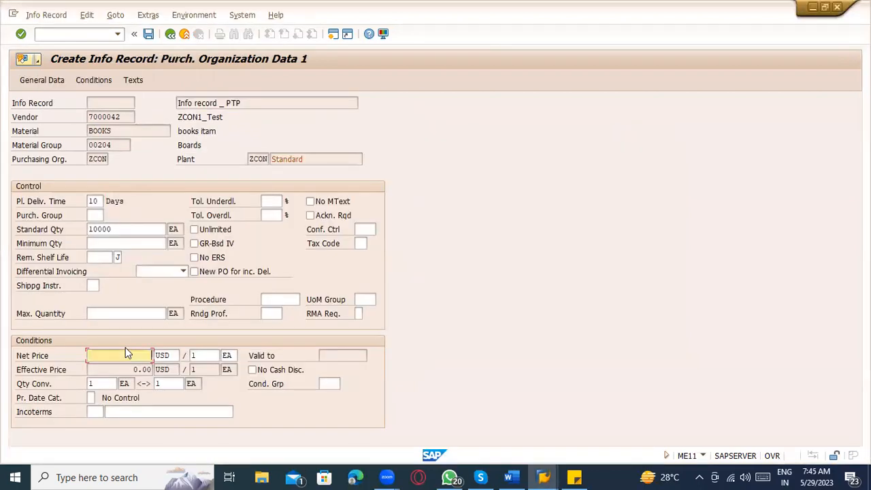
type("1000")
key("Return")
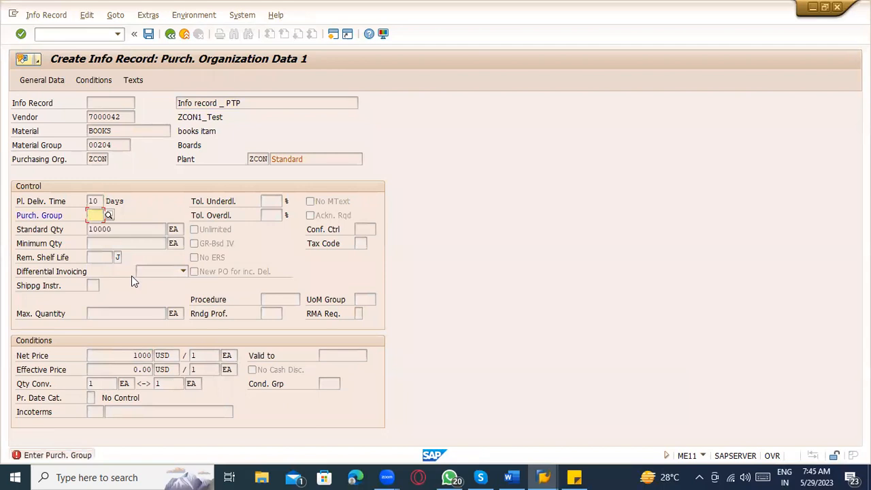
type("000")
key("Return")
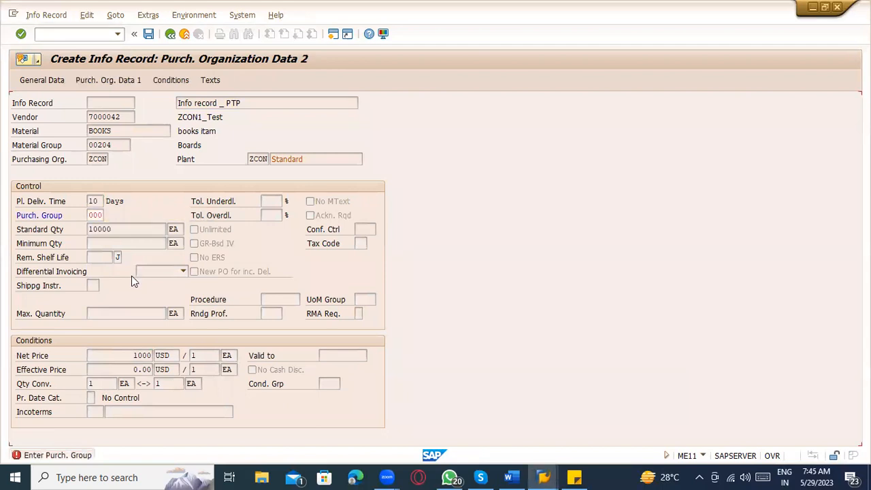
left_click(166, 80)
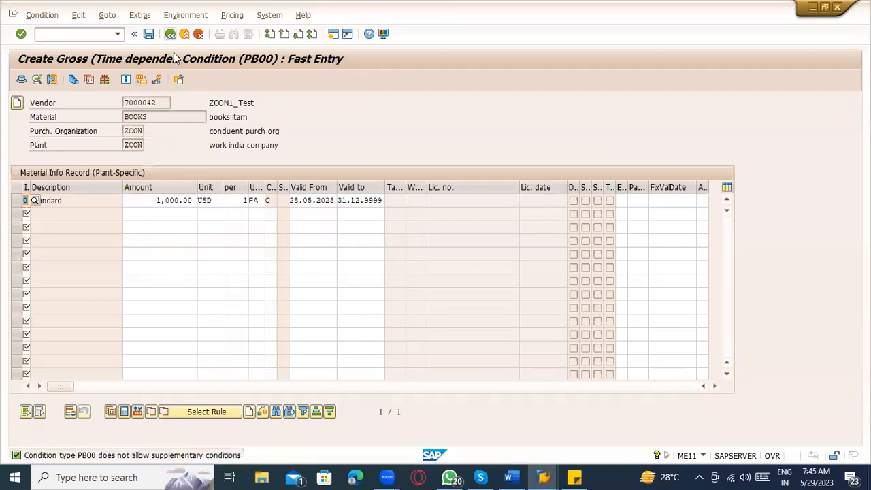
left_click(170, 33)
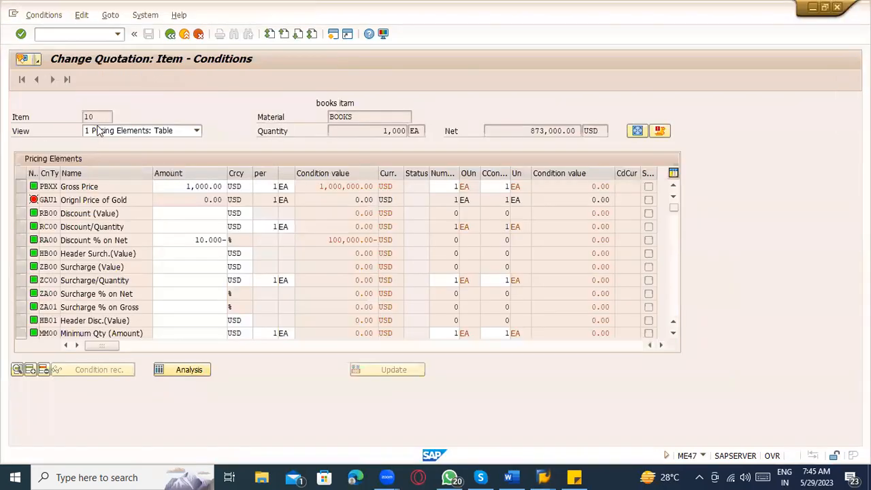
key("F3")
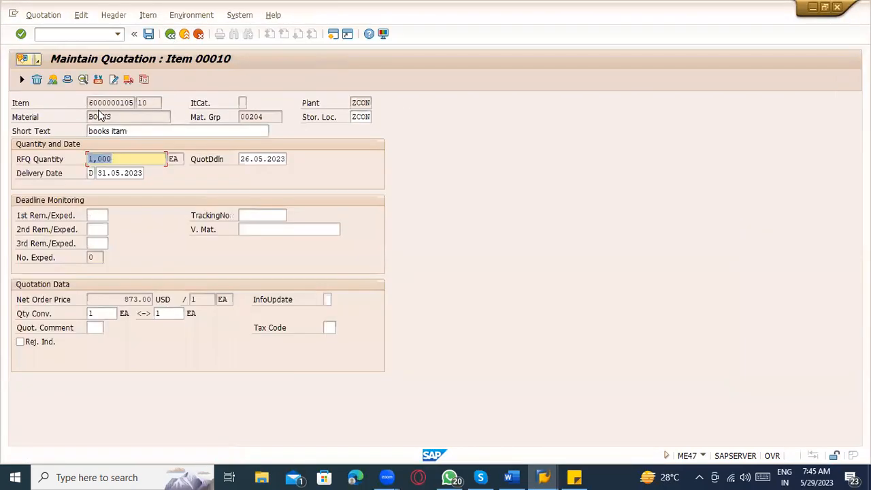
left_click_drag(88, 102, 139, 102)
key("ctrl+c")
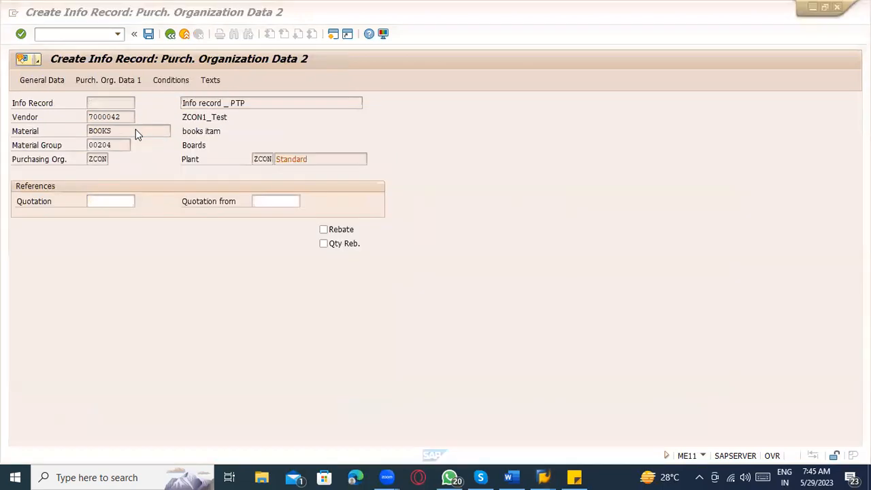
left_click(106, 201)
key("ctrl+v")
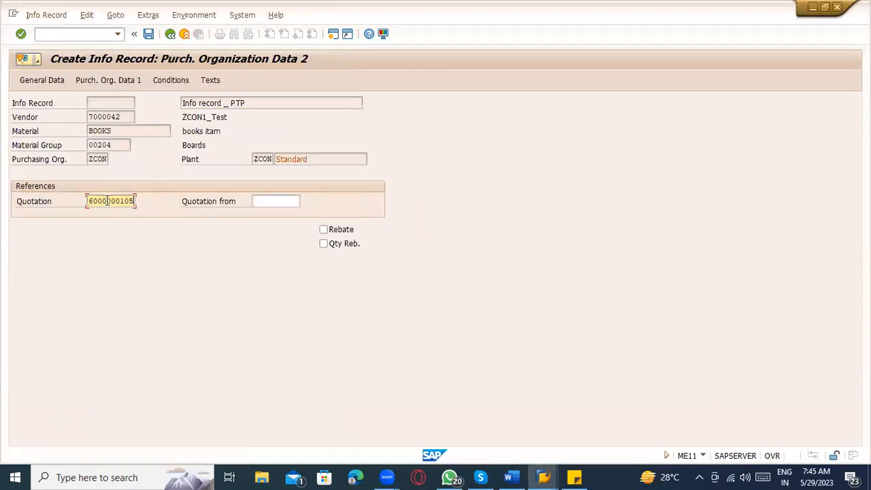
left_click(276, 200)
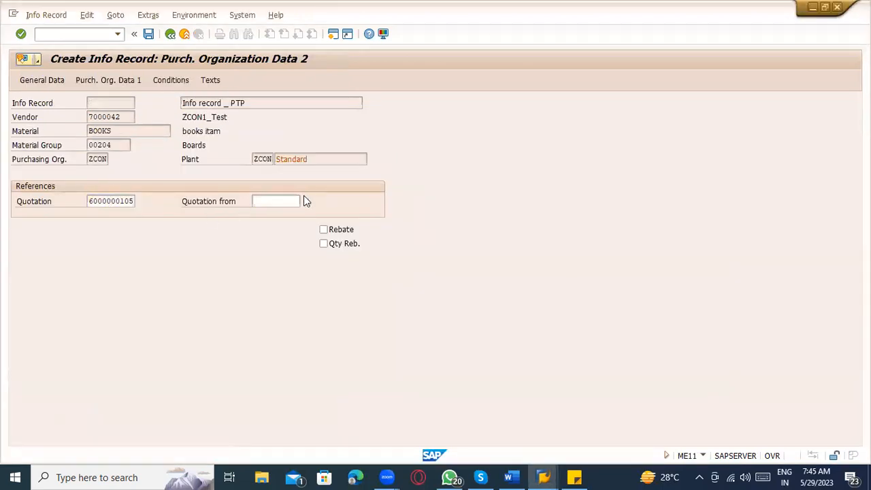
left_click(304, 197)
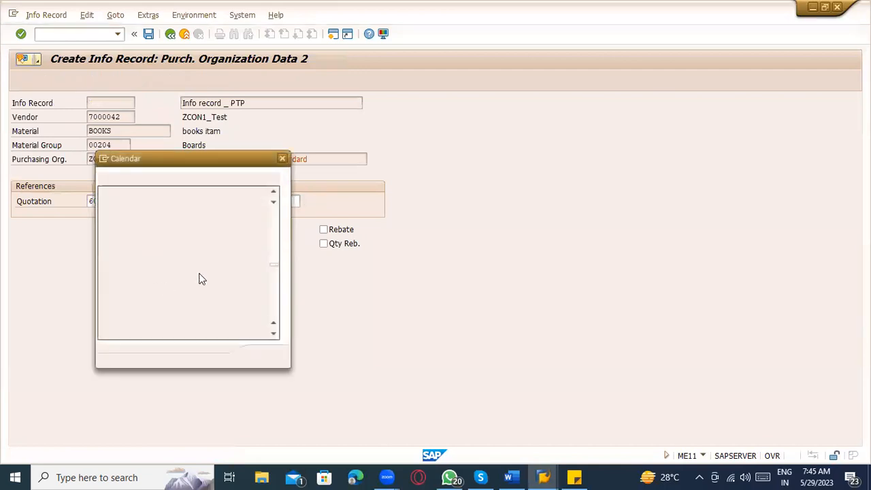
double_click(257, 266)
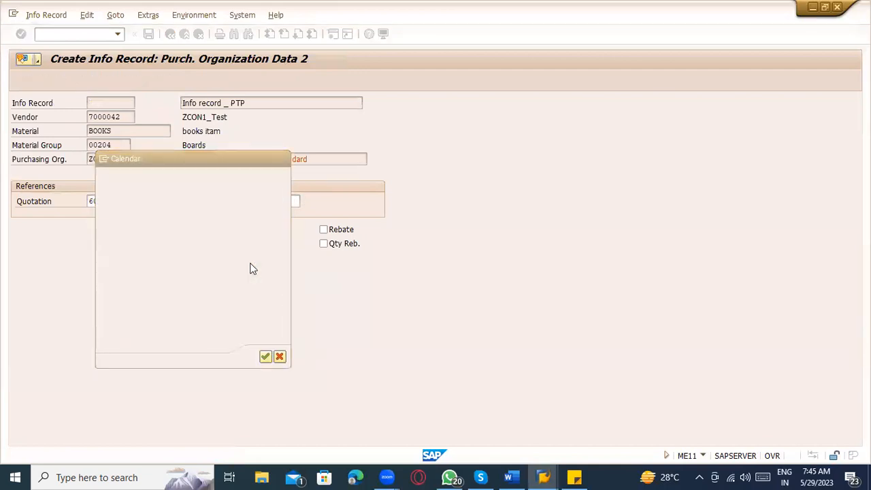
key("Return")
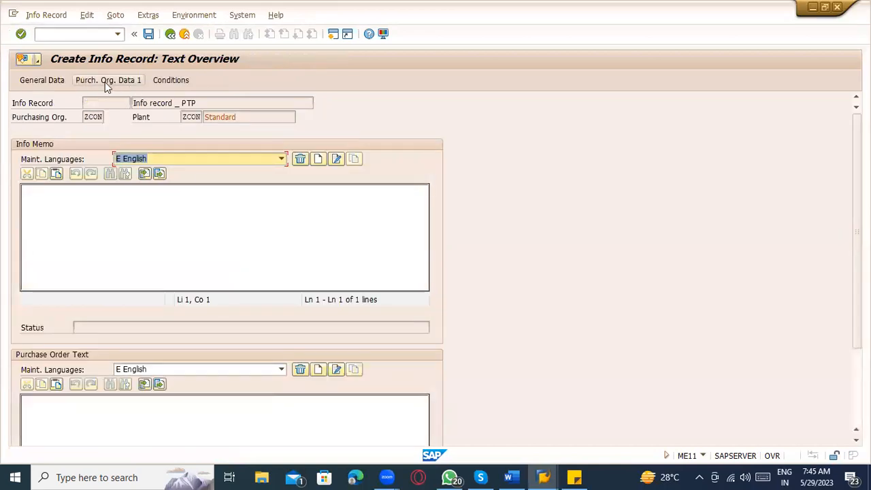
Step: Review the purchasing organization and general data, then save the info record
left_click(105, 83)
left_click(39, 82)
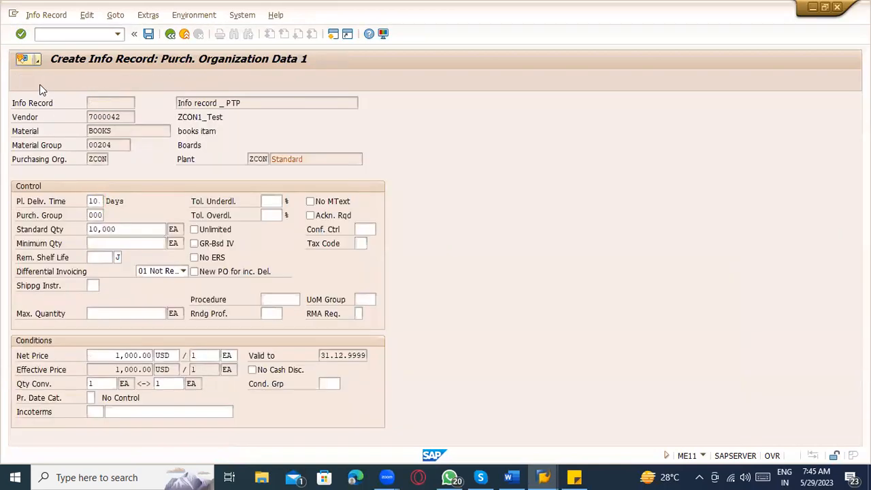
left_click(148, 34)
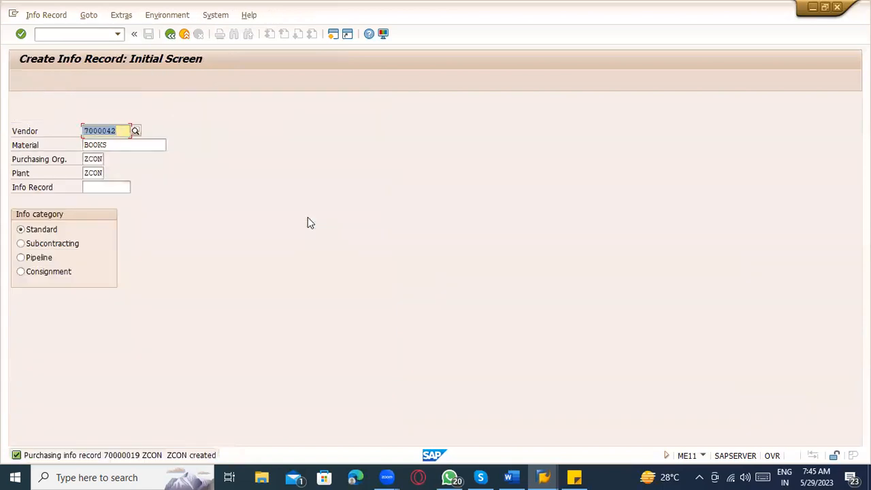
left_click(75, 33)
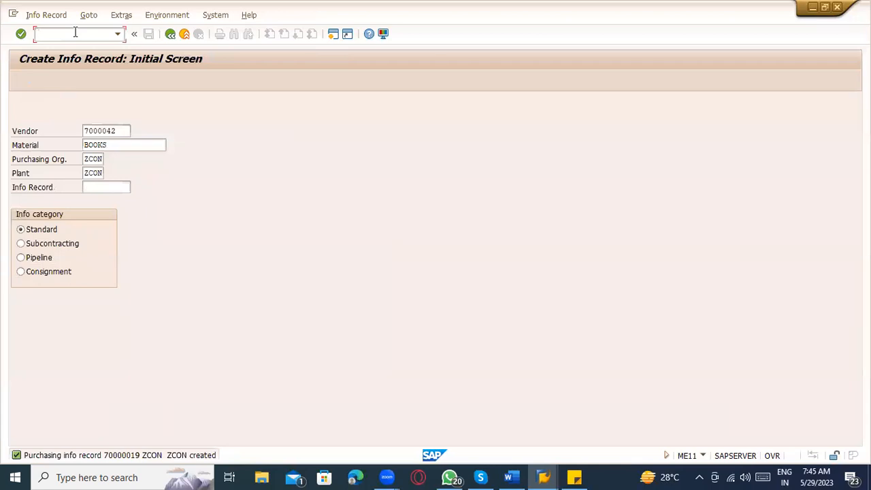
Step: Open the source list in ME01 for material BOOKS at plant ZCON
type("/nme01")
key("Return")
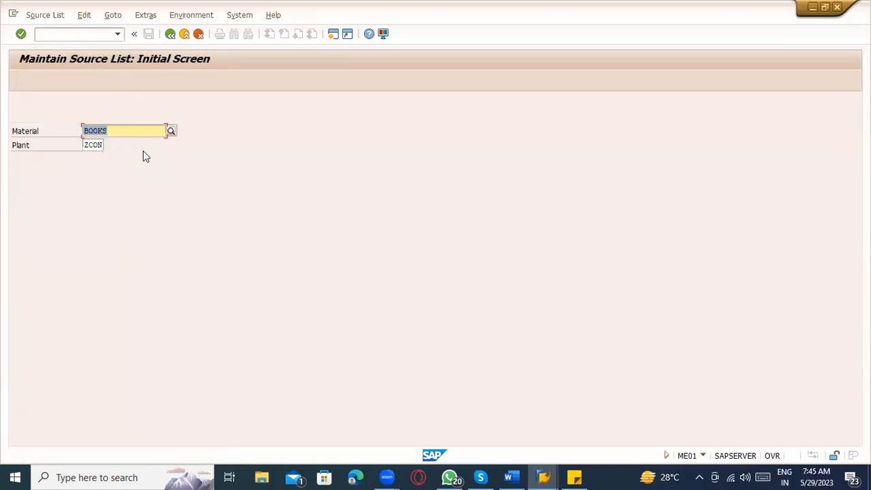
key("Return")
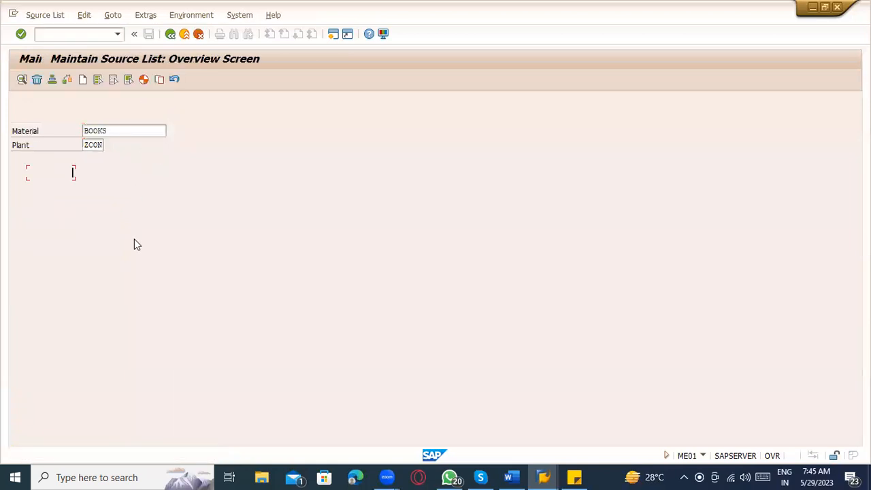
Step: Add a fixed row for vendor 7000042, valid 17.04.2023 to 04.01.2024, with purchasing org
left_click(53, 200)
left_click(57, 211)
left_click(89, 203)
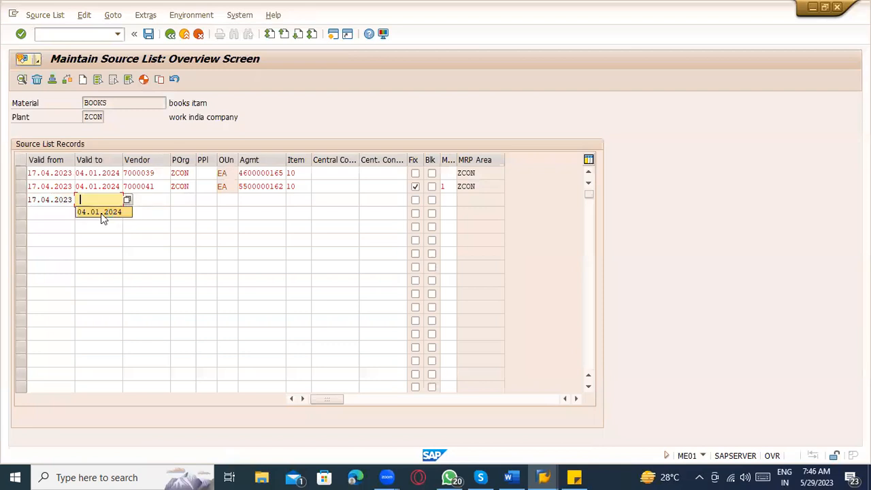
left_click(101, 211)
left_click(55, 199)
left_click(148, 199)
left_click(143, 231)
left_click(189, 199)
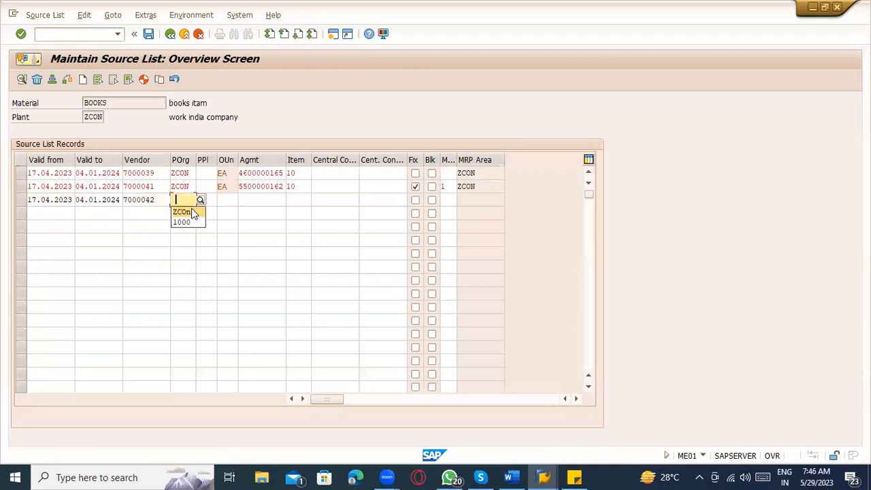
left_click(189, 211)
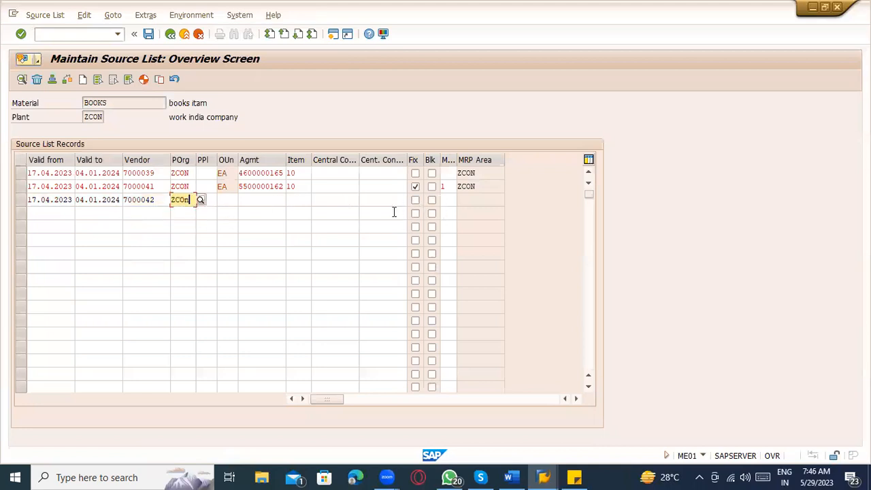
left_click(416, 200)
left_click(415, 186)
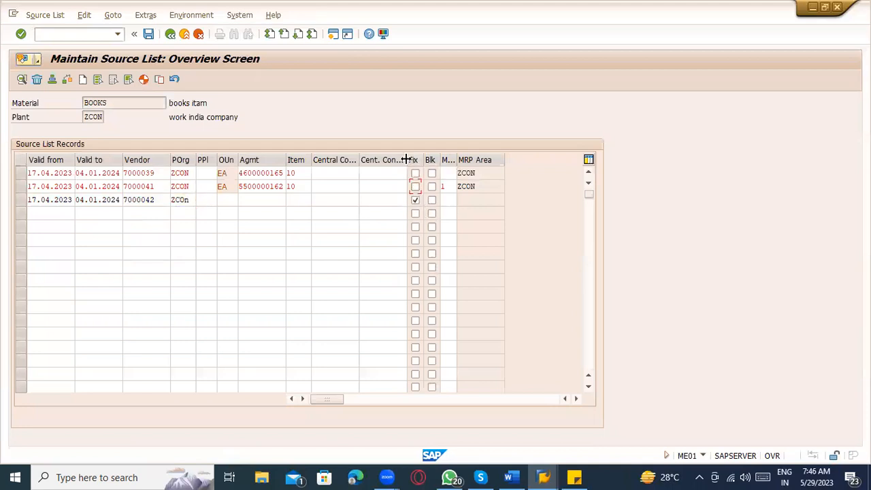
left_click(393, 184)
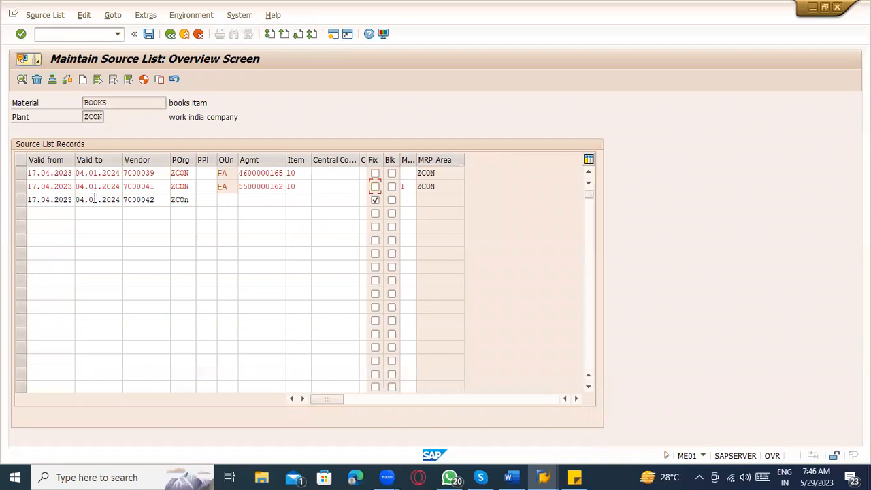
Step: Verify the new row's dates and vendor, then save the source list
left_click(65, 200)
left_click(98, 202)
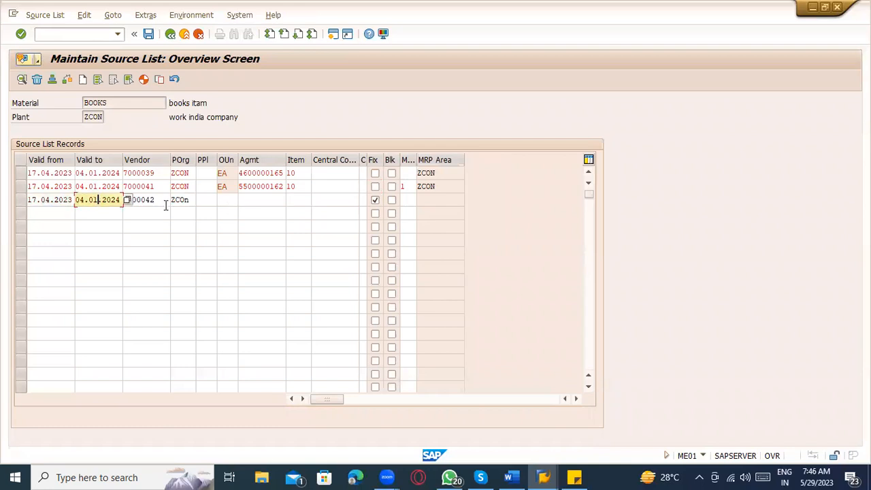
left_click(166, 203)
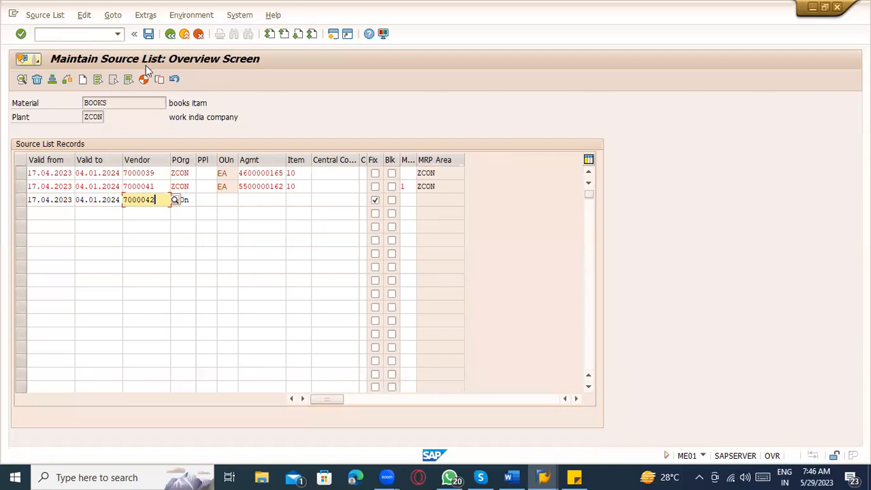
left_click(148, 34)
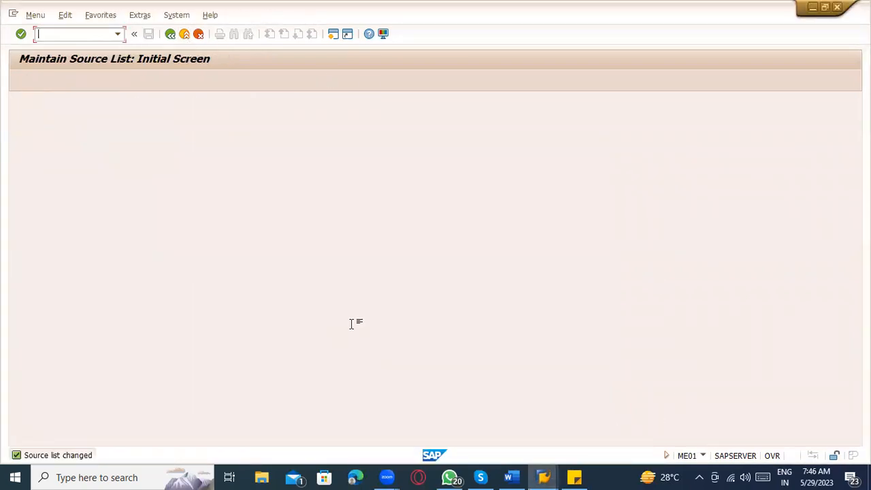
Step: Add the lines 'Info record - ME11' and 'Source list - ME01' to the Word notes
key("alt+Tab")
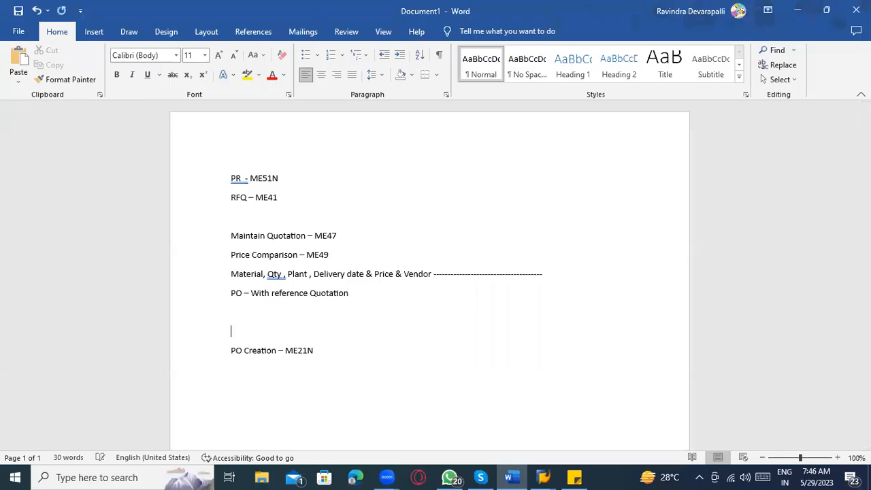
type("Info record - ME11")
key("Return")
type("S")
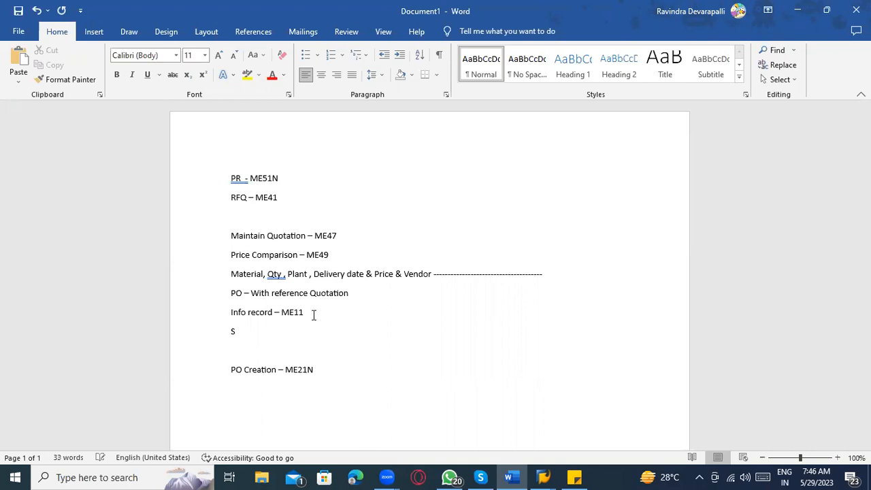
type("orce list - ME01")
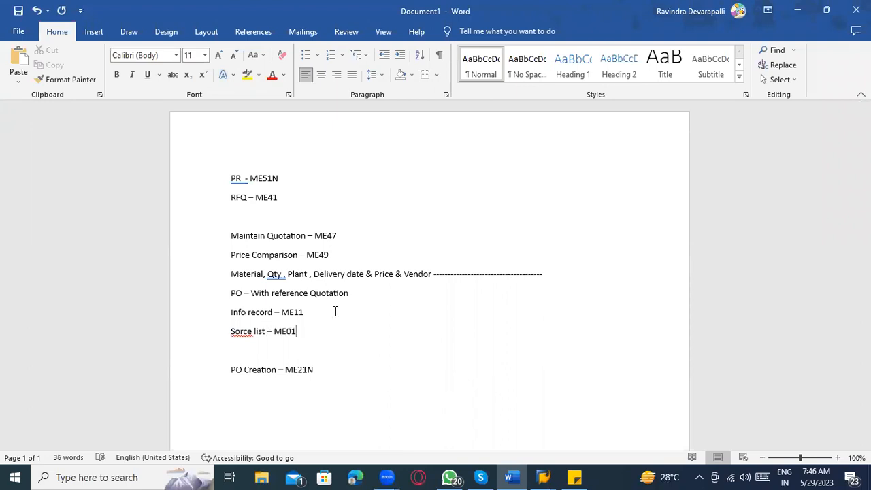
left_click(241, 329)
type("u")
left_click(303, 330)
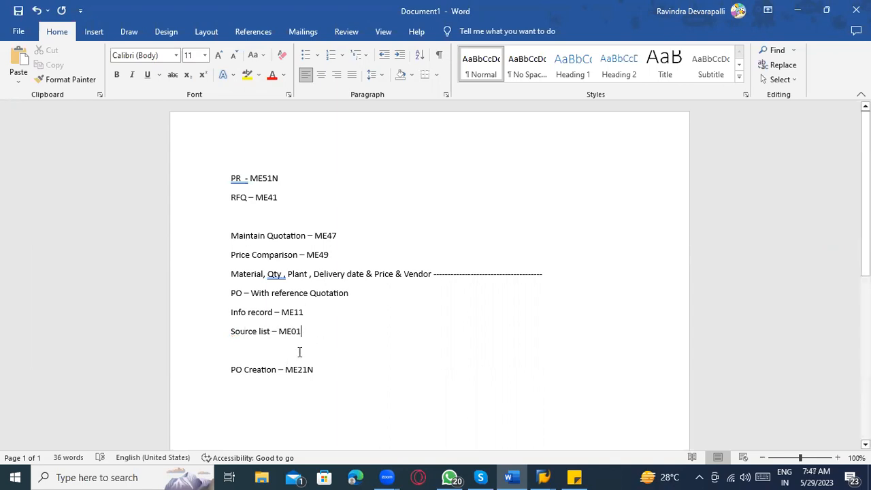
Step: Append the tables EINA - EORD to the Info record line
left_click(328, 312)
type("-")
type("EINA , EINE")
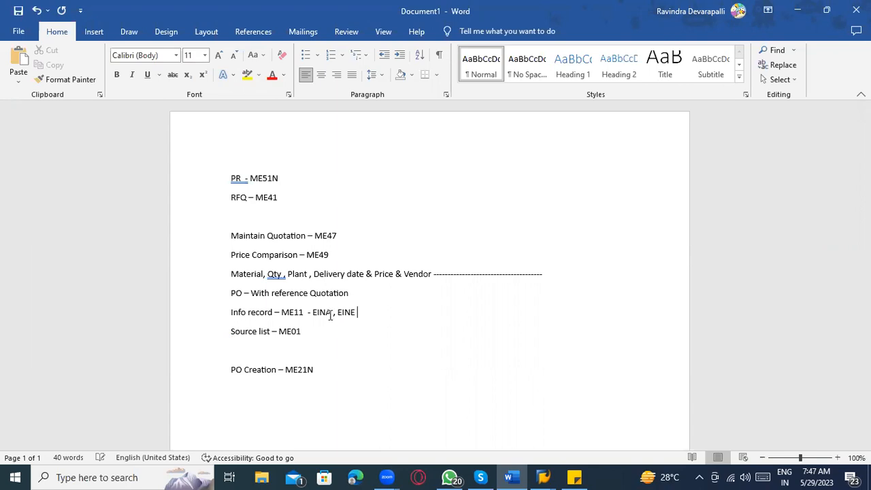
type(" - EORd")
key("BackSpace")
type("D")
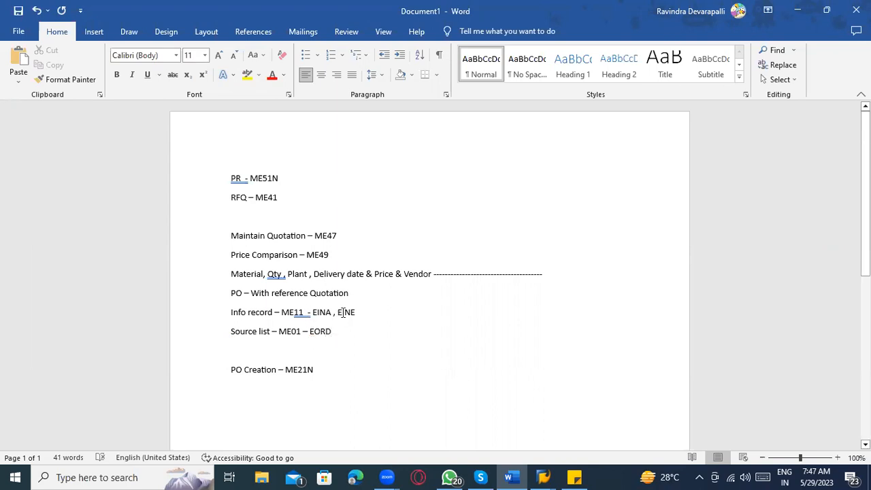
Step: Append the tables EKKO, EKPO to the PR, RFQ and PO Creation lines
left_click(307, 180)
type("- EBAN")
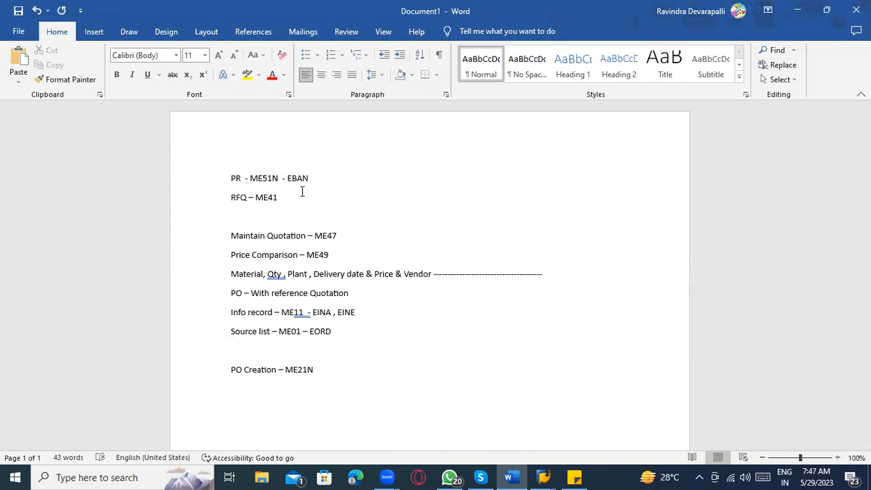
left_click(302, 193)
type("- E")
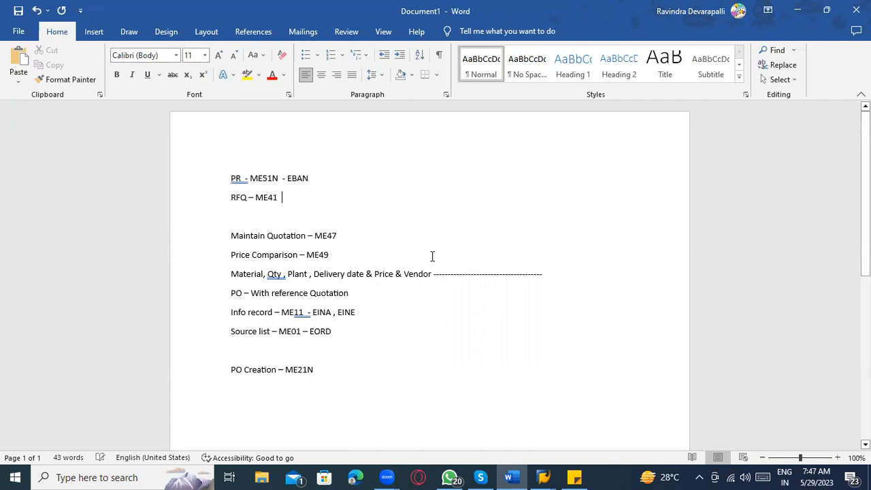
type("KKO")
type("- EKKO")
type(" , ")
type("ekpo")
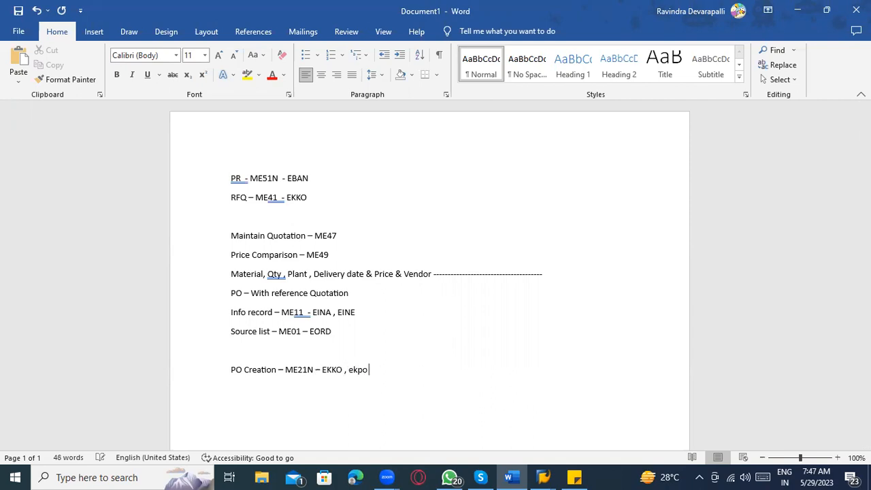
left_click(323, 196)
type(", EKPO")
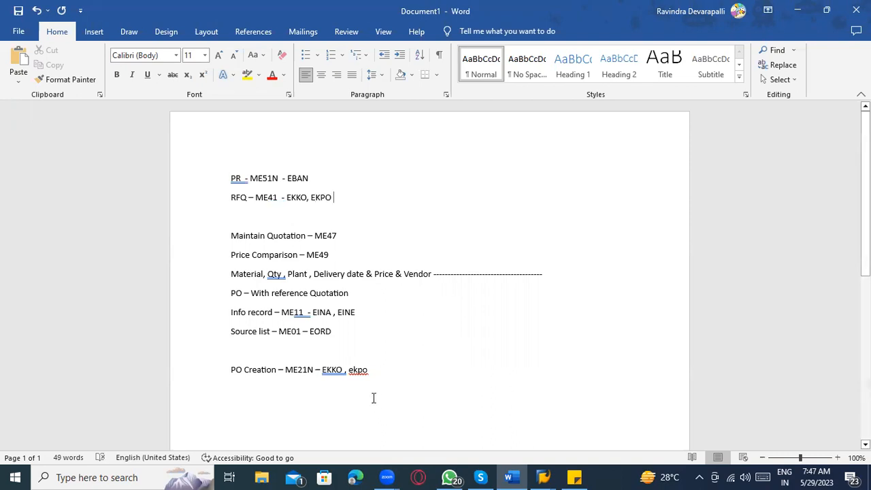
key("alt+Tab")
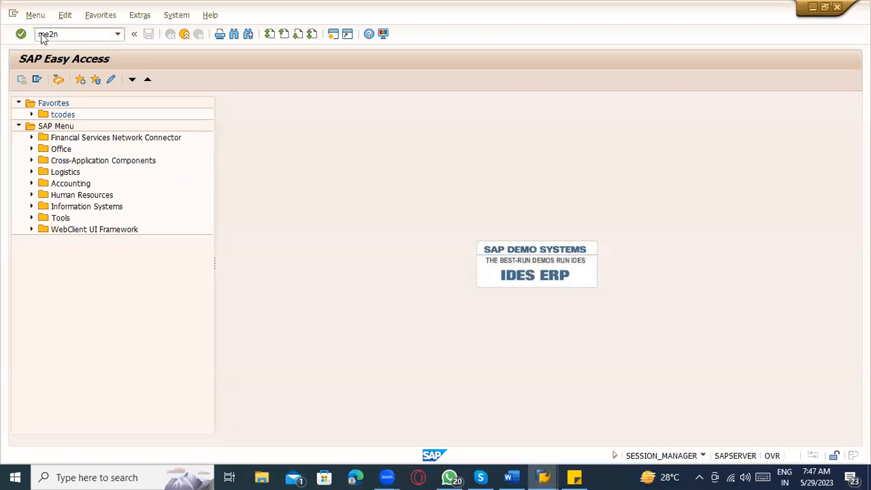
left_click(43, 36)
type("me2n")
key("Return")
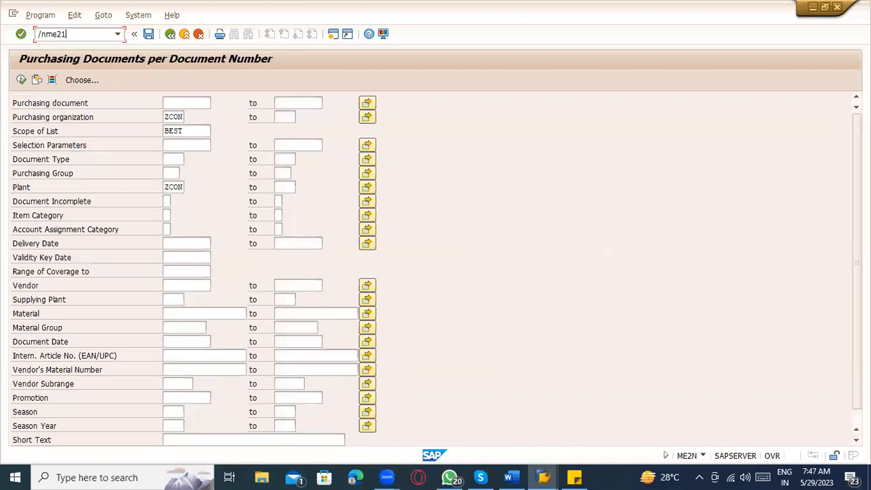
key("Return")
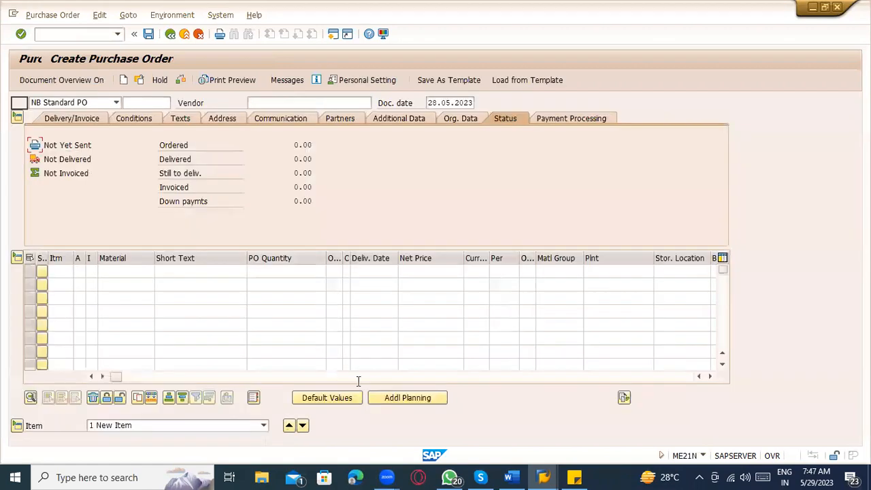
left_click(378, 376)
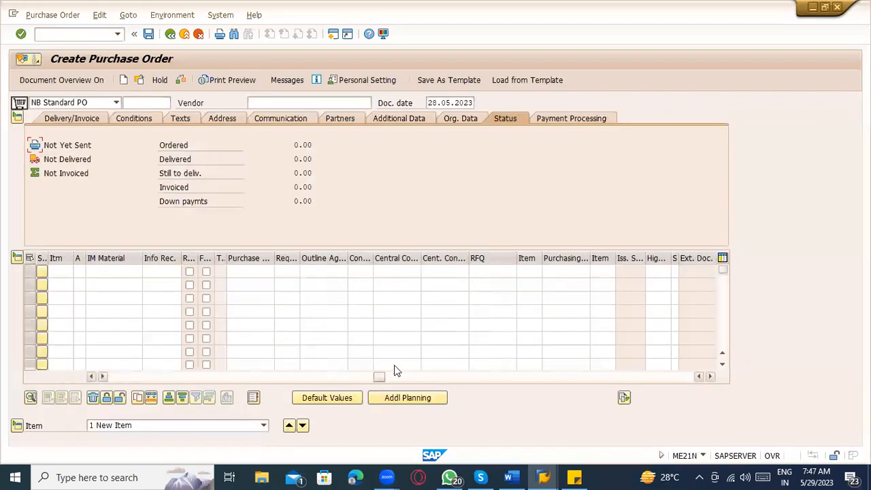
left_click(493, 273)
left_click(495, 283)
left_click(528, 282)
key("Return")
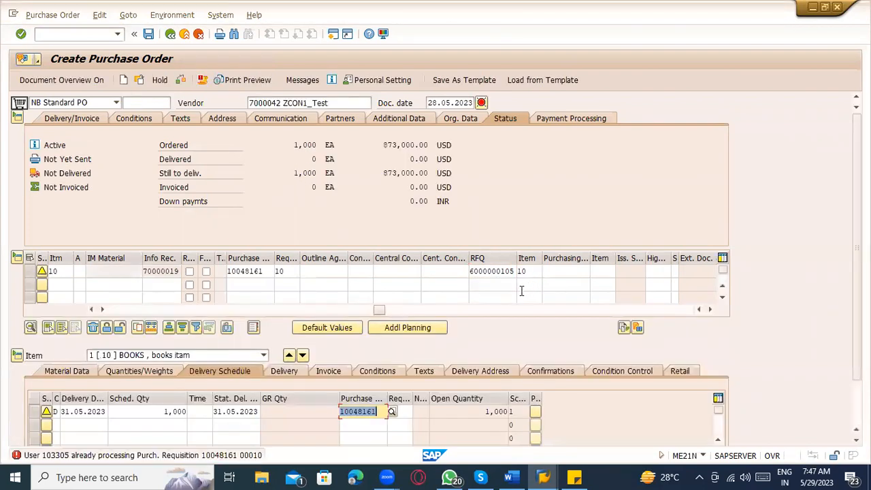
Step: Close the extra RFQ display session and discard the purchase order without saving
left_click(542, 474)
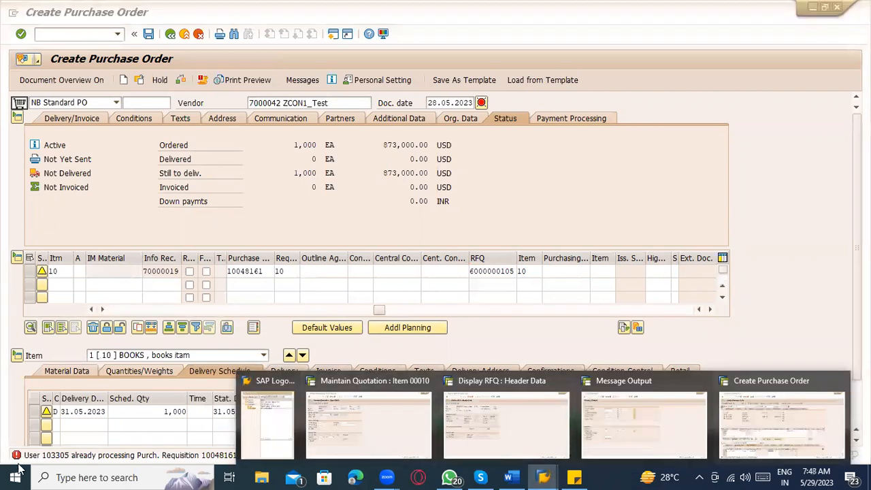
left_click(5, 419)
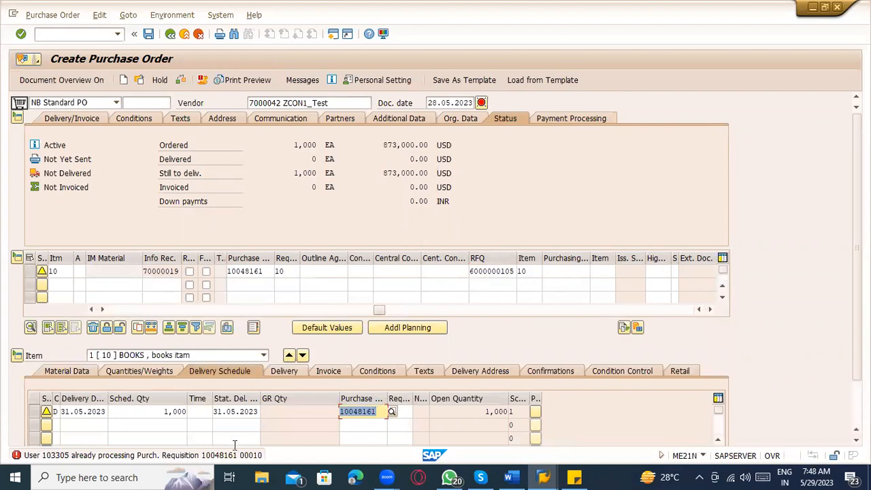
left_click(542, 475)
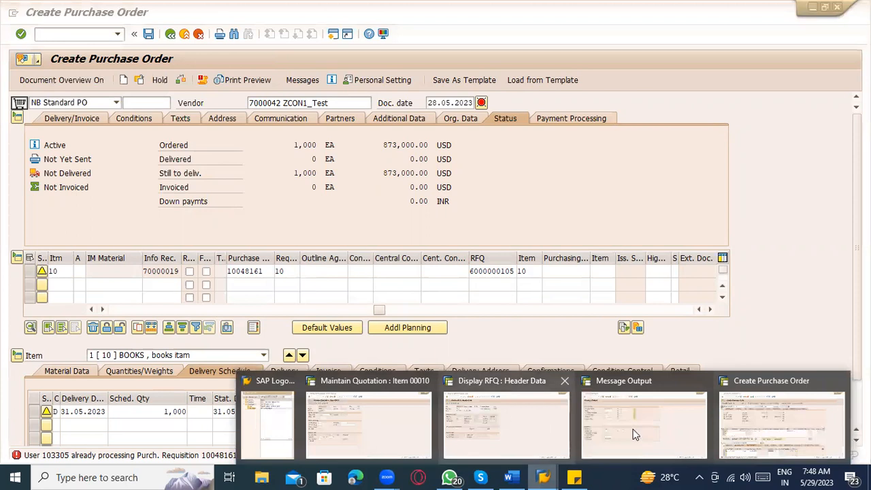
left_click(751, 418)
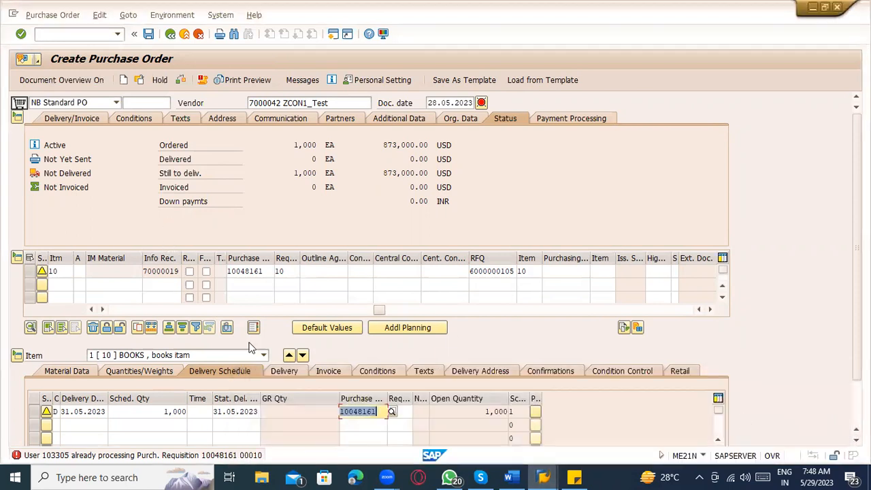
left_click(544, 475)
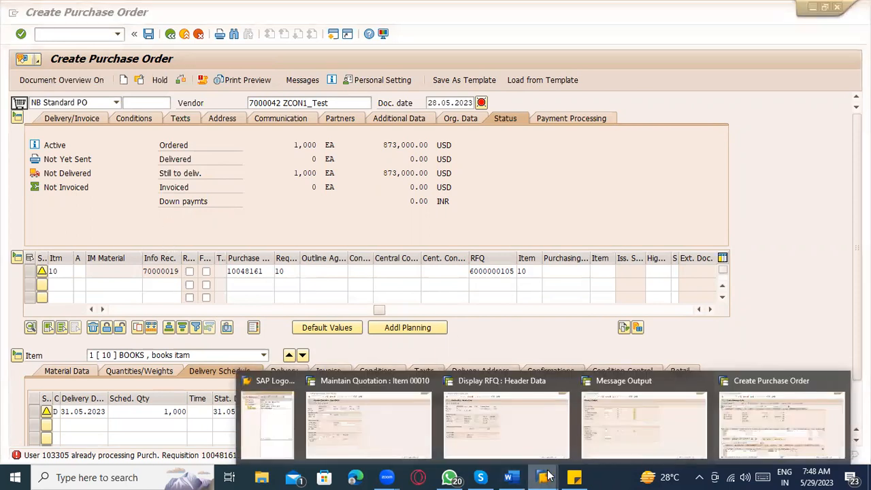
left_click(526, 433)
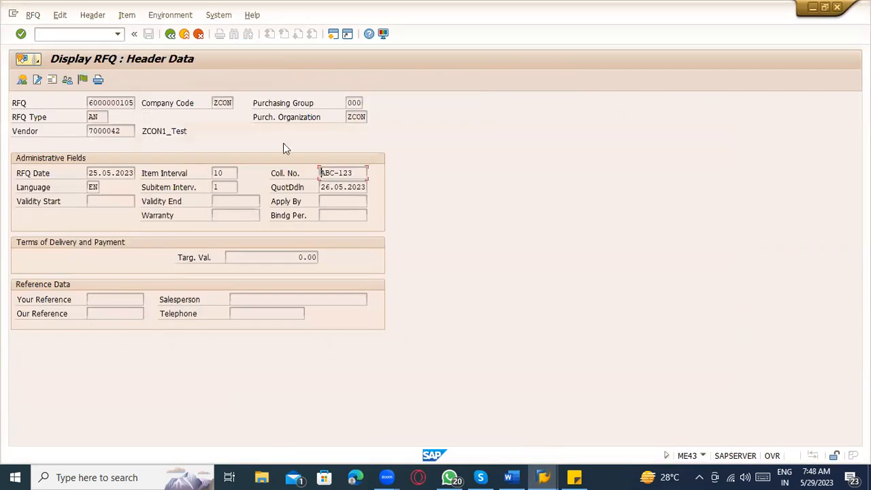
left_click(183, 35)
left_click(183, 35)
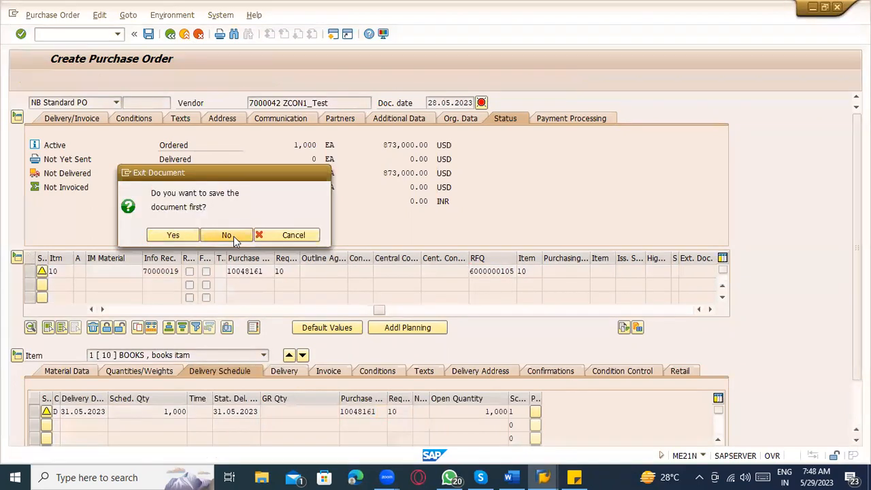
left_click(233, 236)
left_click(533, 475)
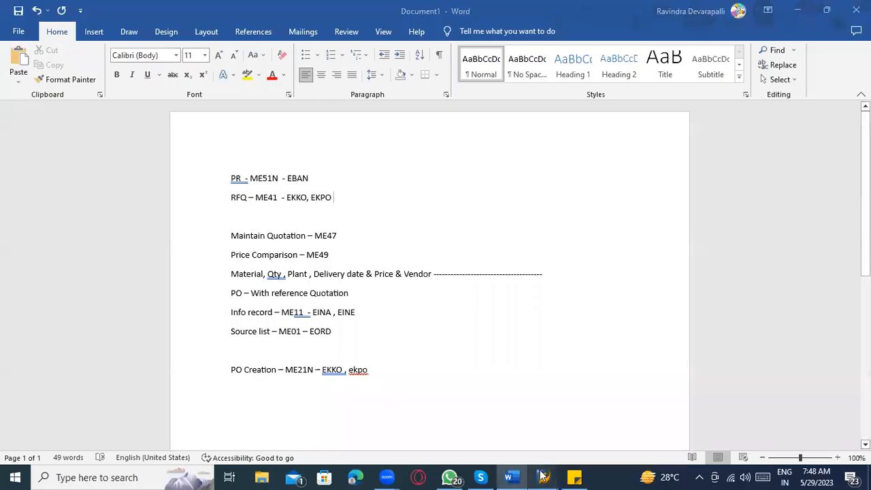
Step: Exit the Maintain Quotation session and return to the Message Output window
mouse_move(533, 475)
left_click(480, 442)
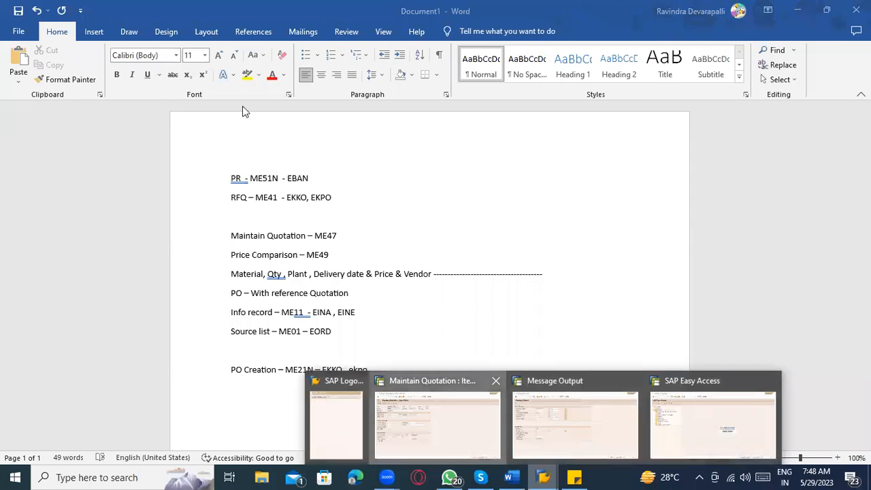
left_click(186, 36)
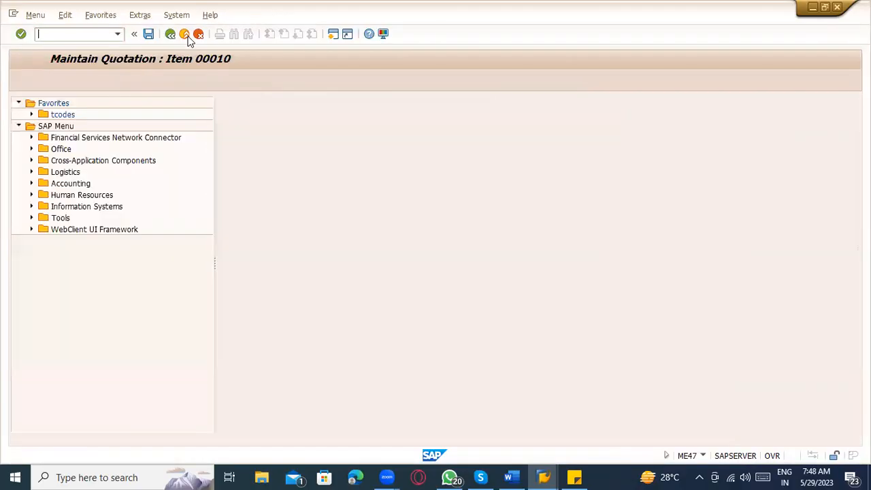
key("alt+Tab")
mouse_move(543, 477)
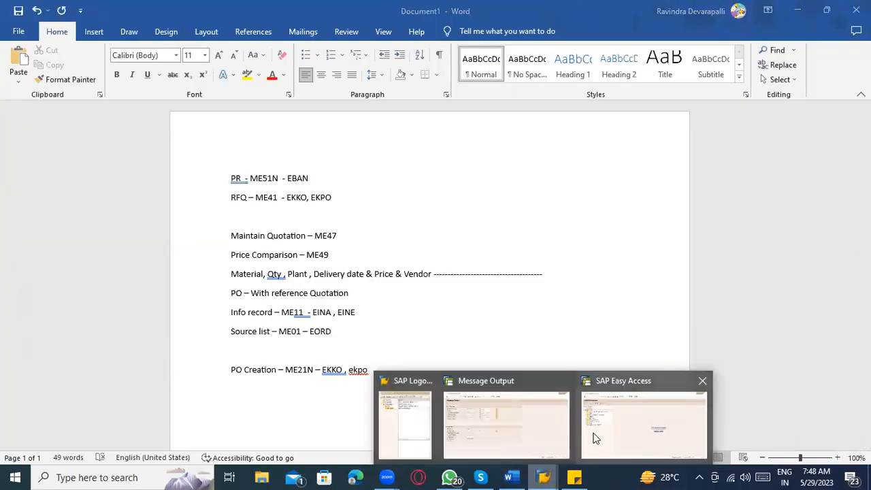
left_click(499, 431)
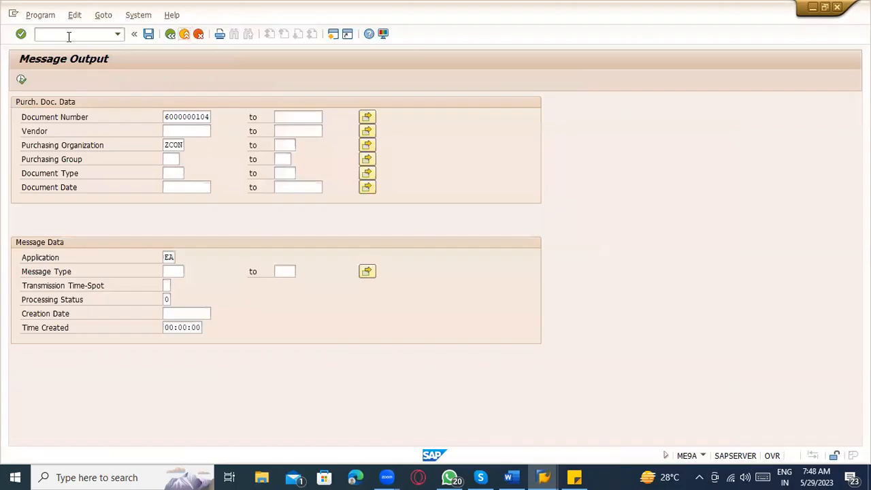
type("/nme9a")
key("Return")
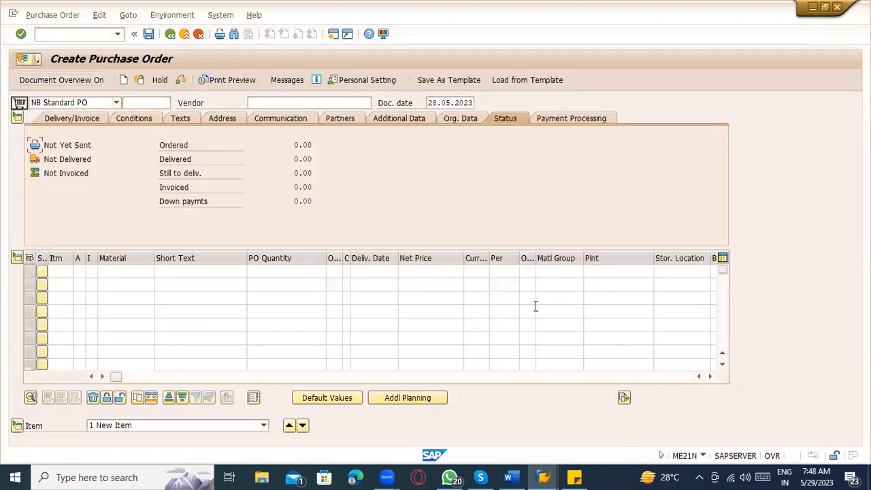
left_click(321, 376)
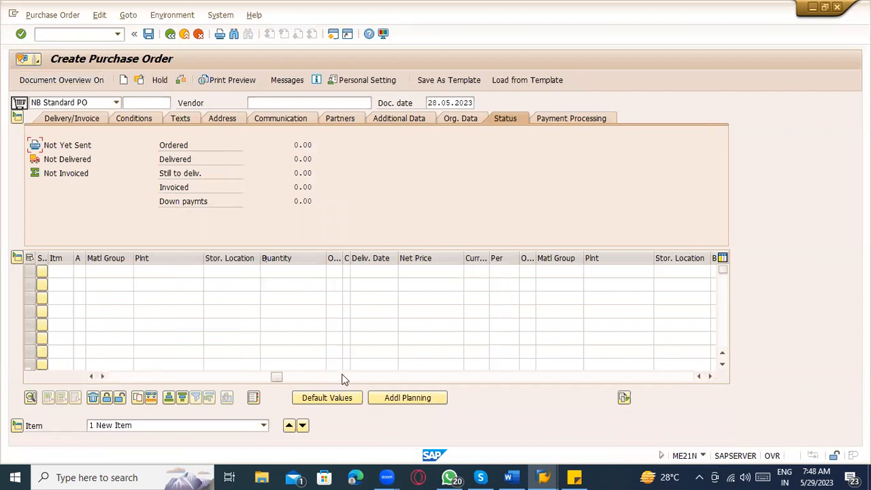
left_click(342, 377)
left_click(549, 272)
left_click(553, 282)
left_click(592, 272)
type("10")
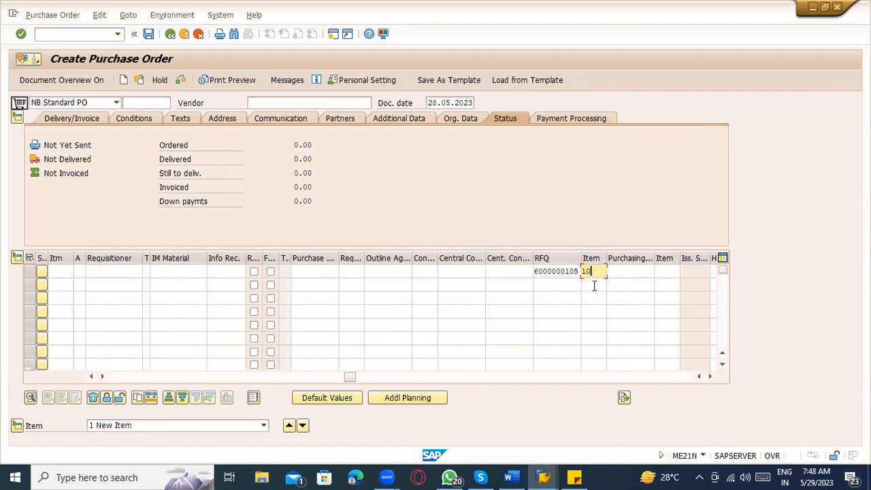
key("Return")
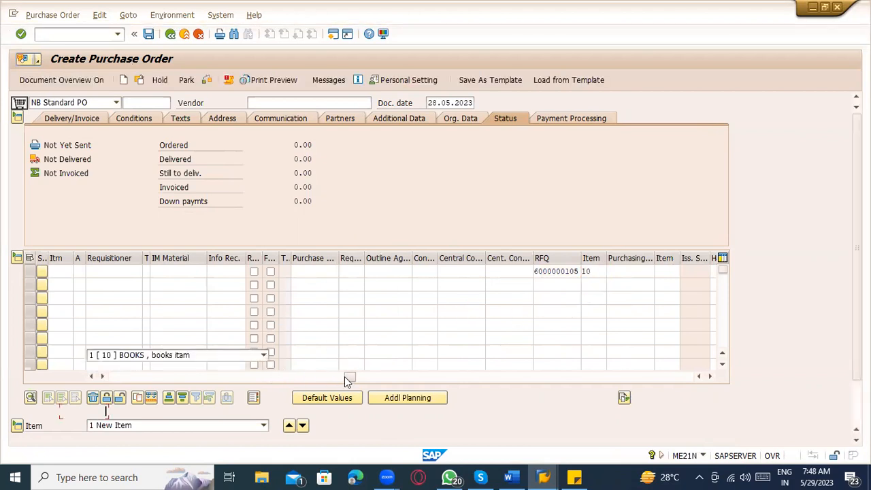
Step: Review item 10's delivery date 31.05.2023 in the item grid
left_click_drag(347, 312, 66, 308)
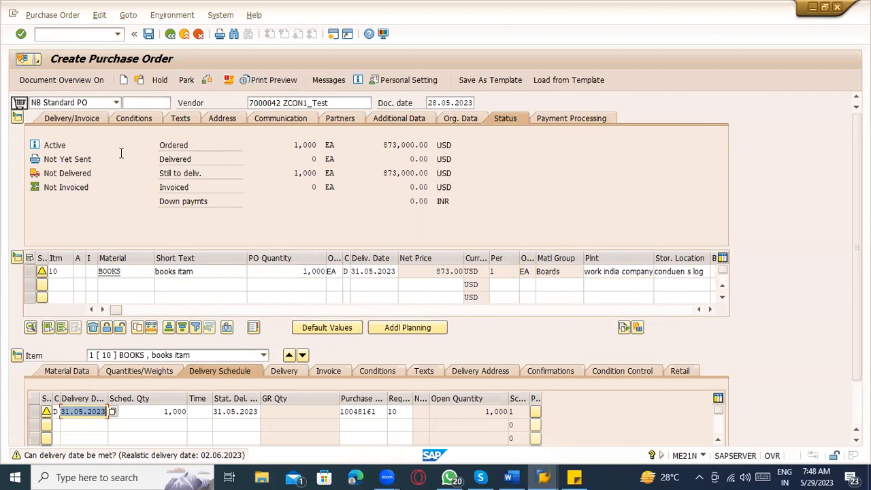
left_click(367, 271)
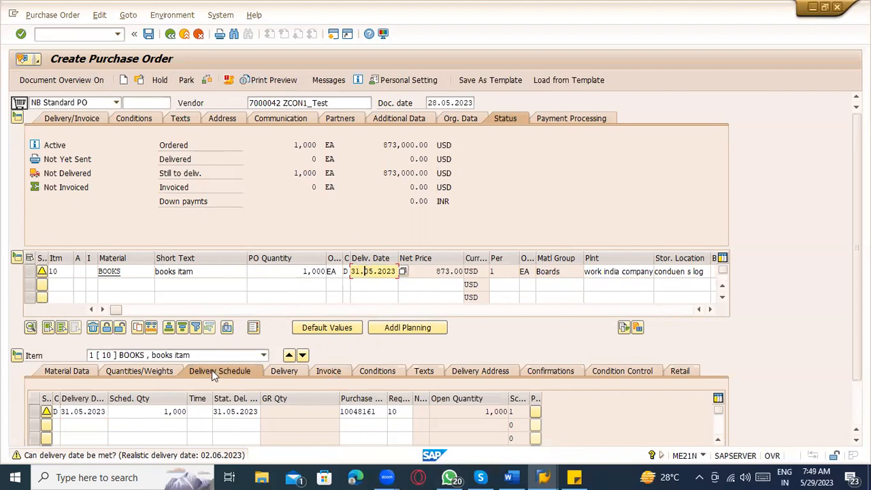
left_click_drag(117, 310, 403, 307)
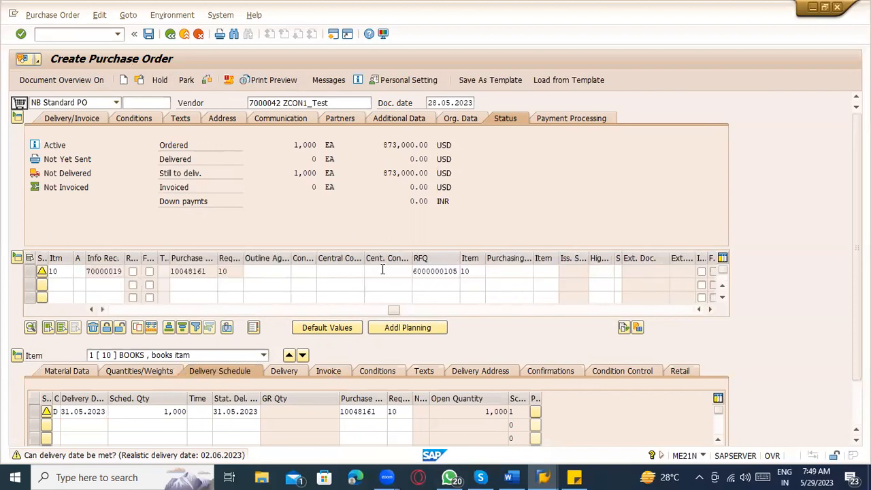
Step: Open purchase requisition 10048161 and show its status details
double_click(193, 272)
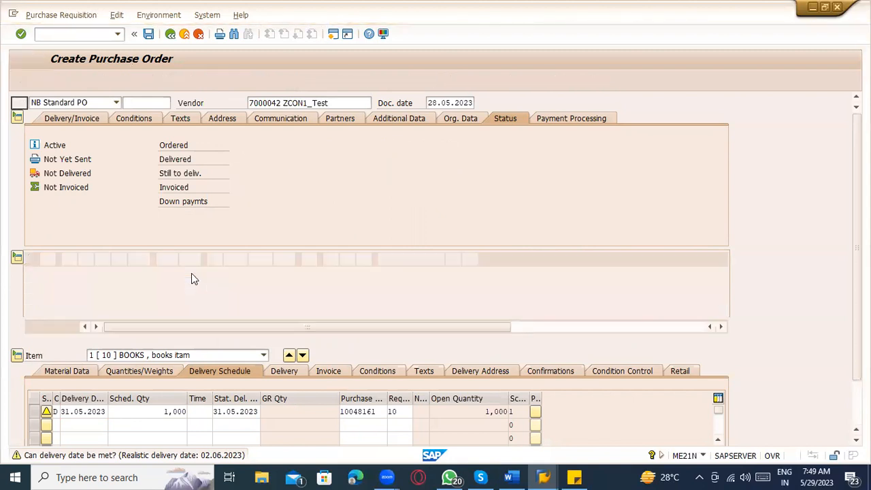
left_click(170, 33)
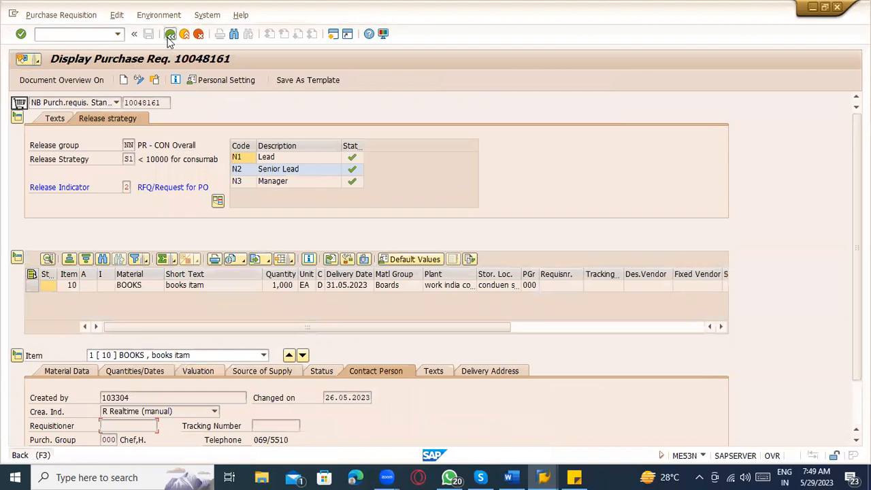
scroll(629, 398, "down", 2)
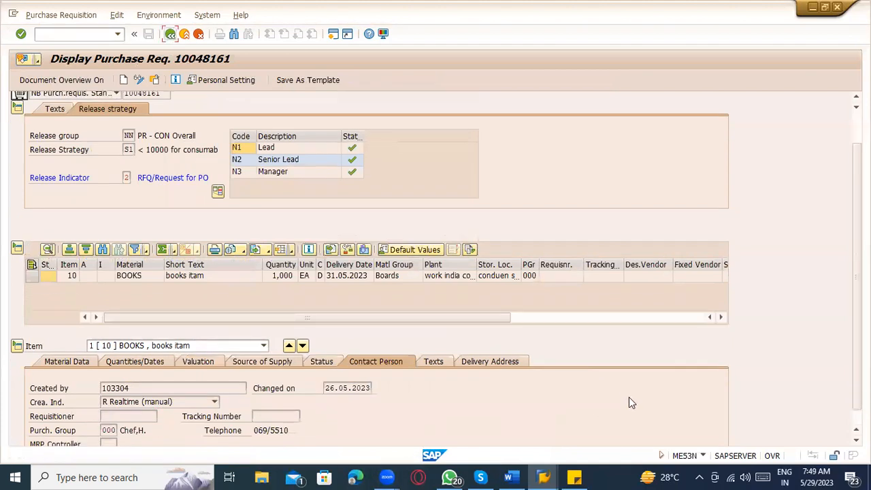
left_click(321, 317)
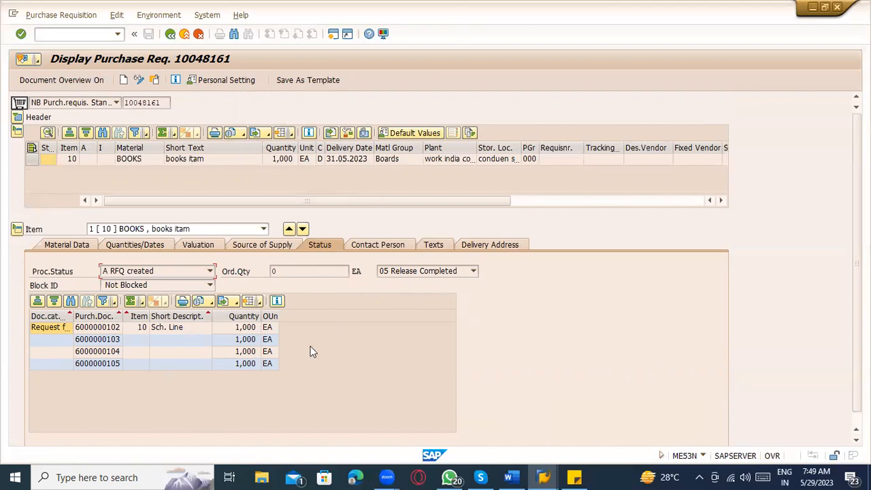
Step: Inspect the processing status options (A RFQ created) and the contact person details
left_click(115, 271)
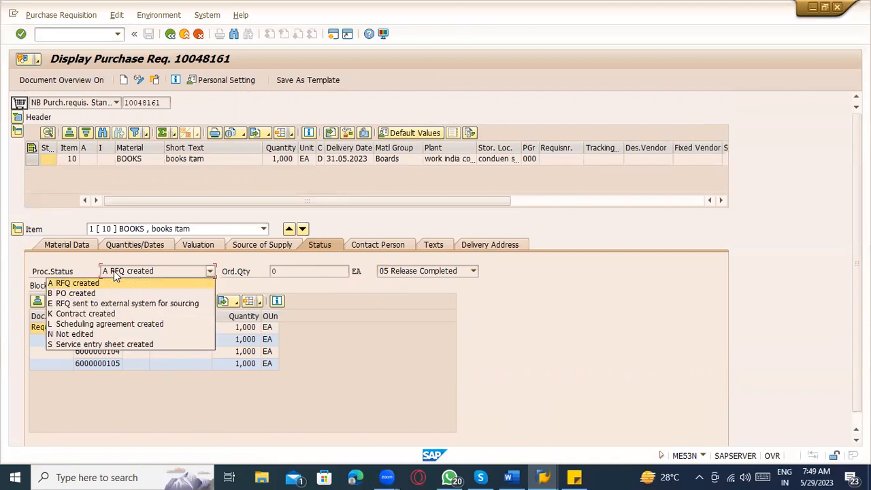
left_click(352, 301)
left_click(184, 272)
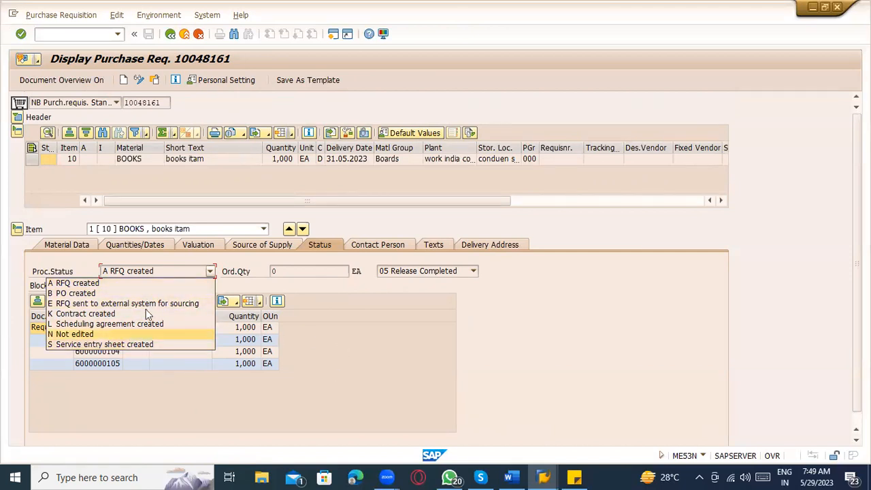
left_click(317, 332)
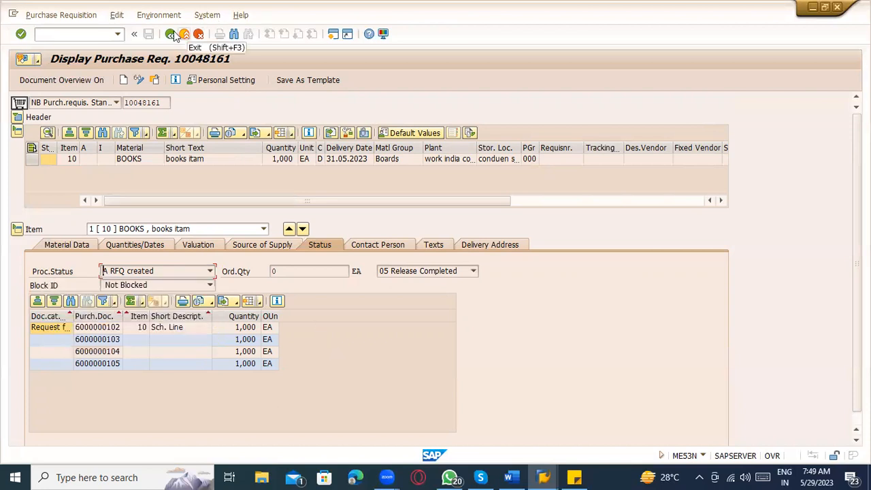
left_click(403, 247)
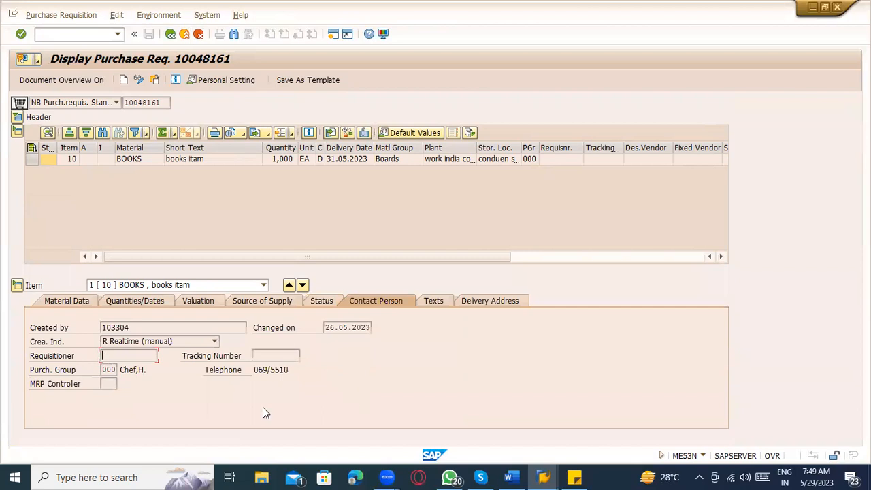
left_click(322, 304)
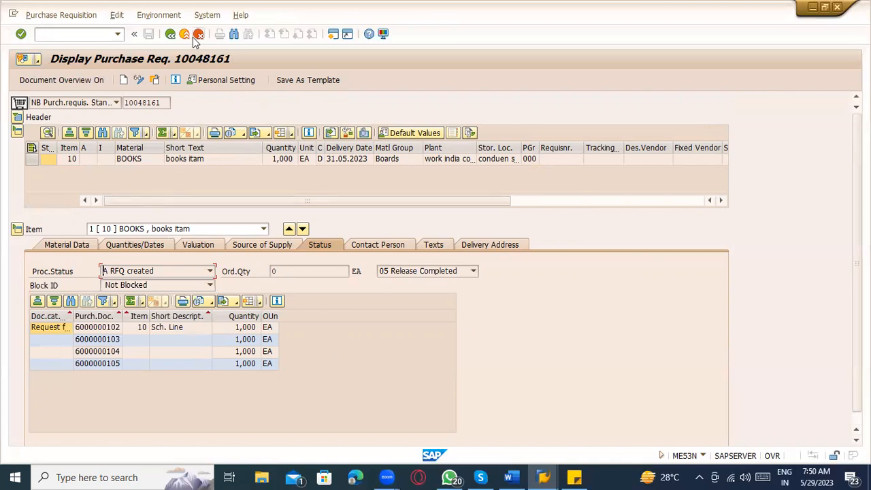
Step: Check the planned delivery time in info record 70000019
left_click(170, 35)
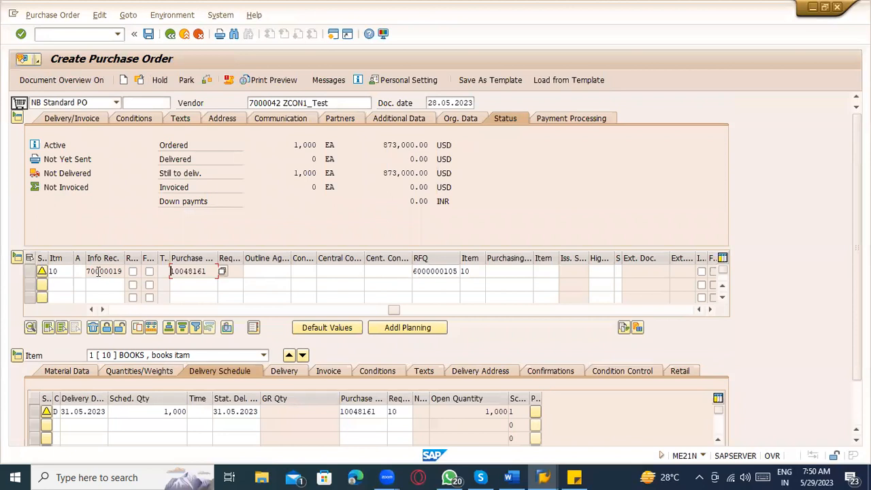
double_click(99, 271)
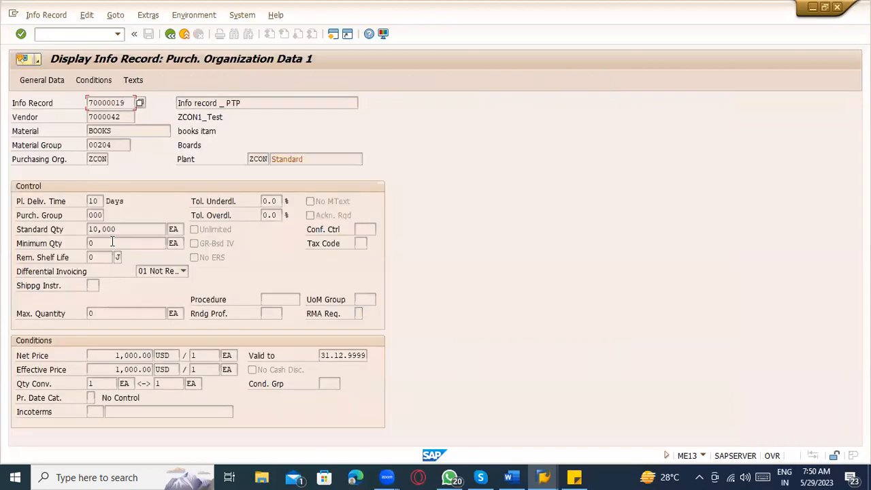
left_click_drag(99, 203, 70, 199)
left_click(170, 34)
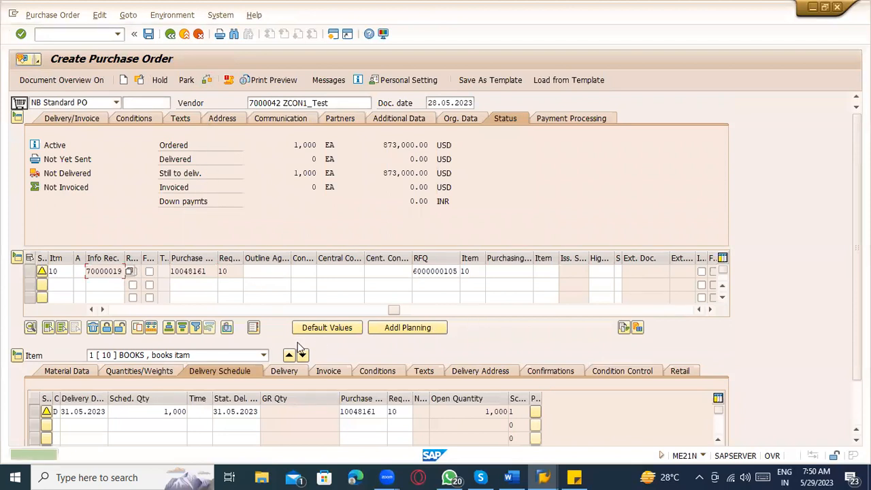
Step: Review and close item 10's warning messages, then re-check the purchase order
left_click(42, 272)
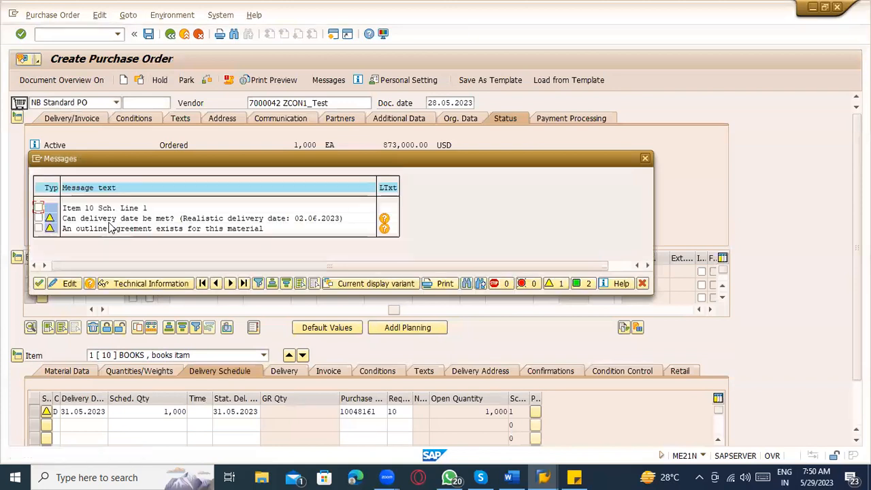
left_click(74, 222)
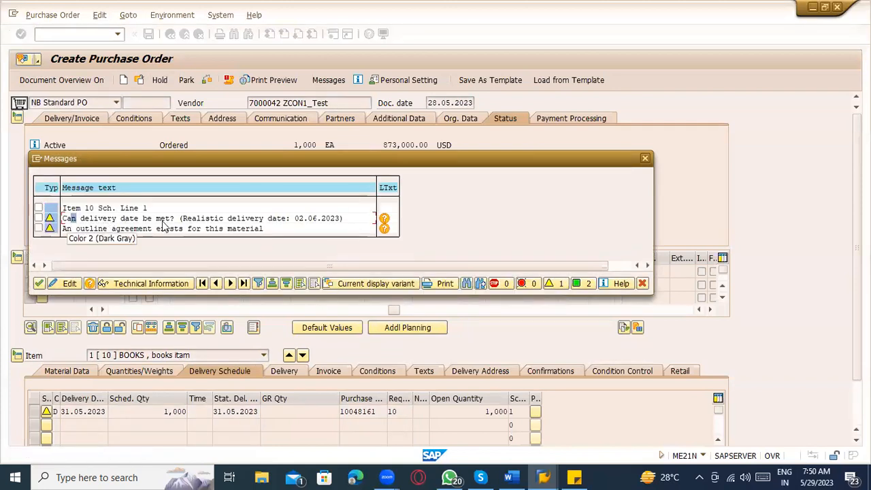
left_click(319, 219)
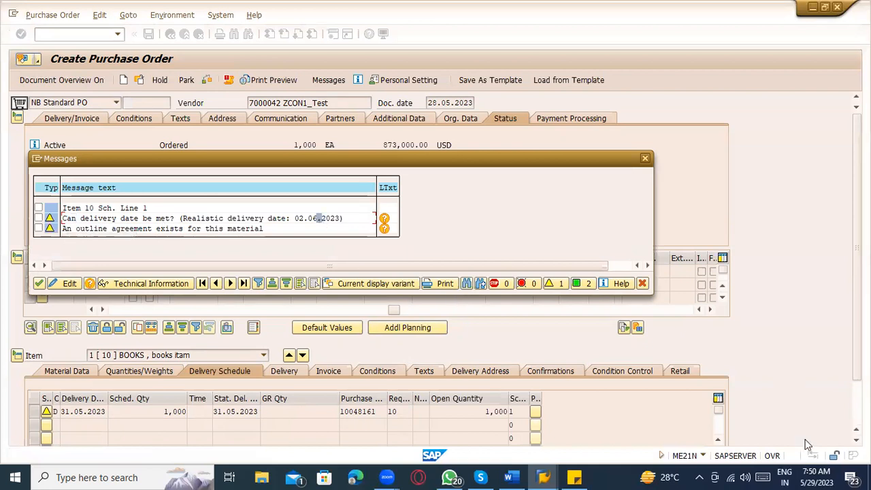
left_click(823, 476)
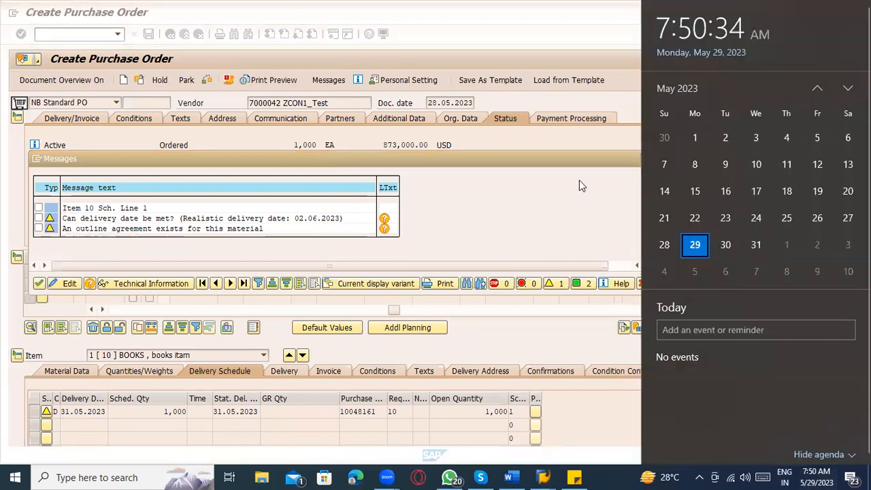
left_click(550, 191)
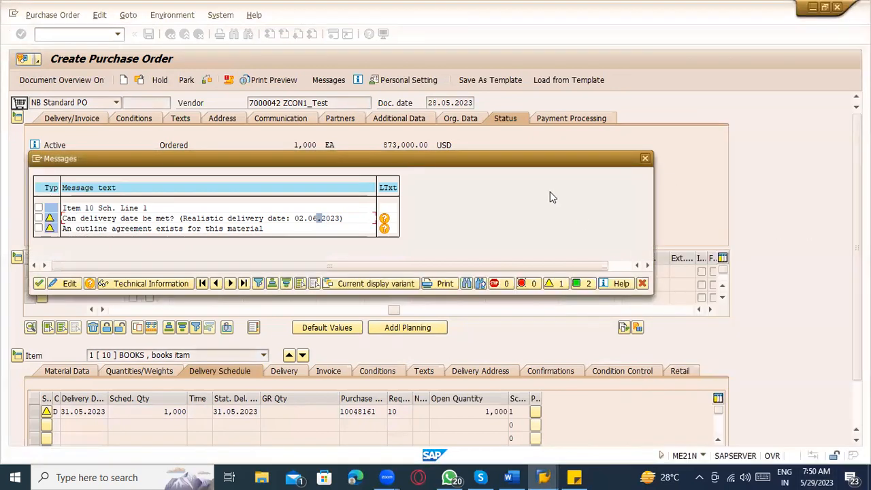
left_click(648, 161)
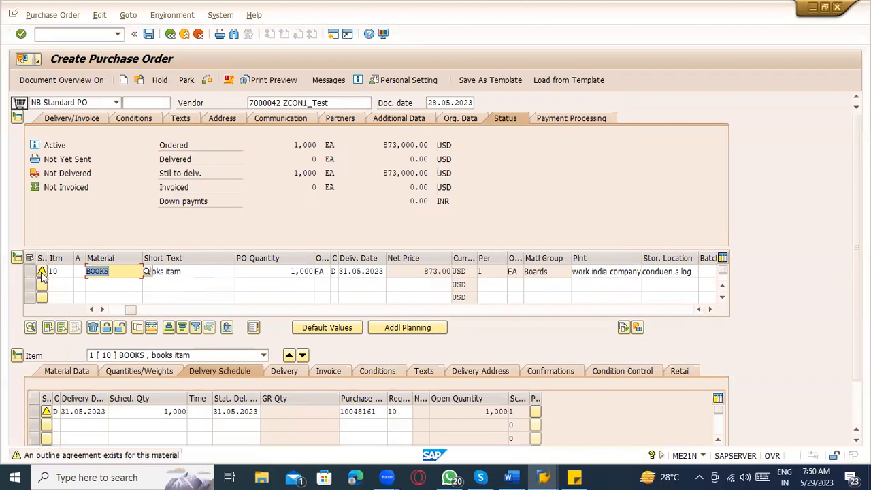
left_click(206, 79)
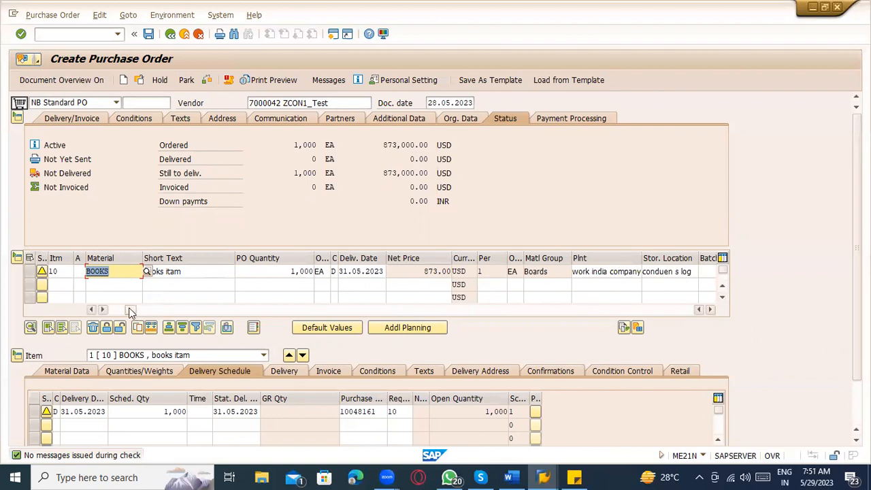
Step: Browse item 10's Material Data, Quantities/Weights and Delivery Schedule tabs
left_click(90, 309)
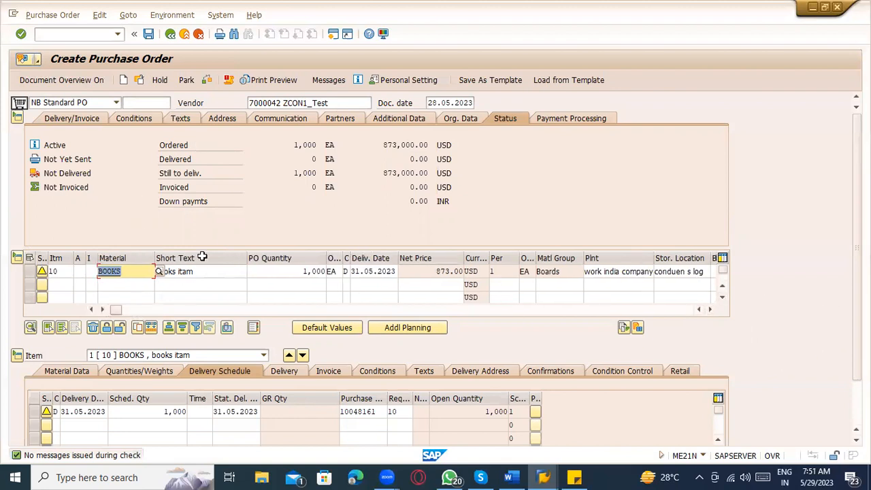
left_click(138, 284)
left_click(136, 273)
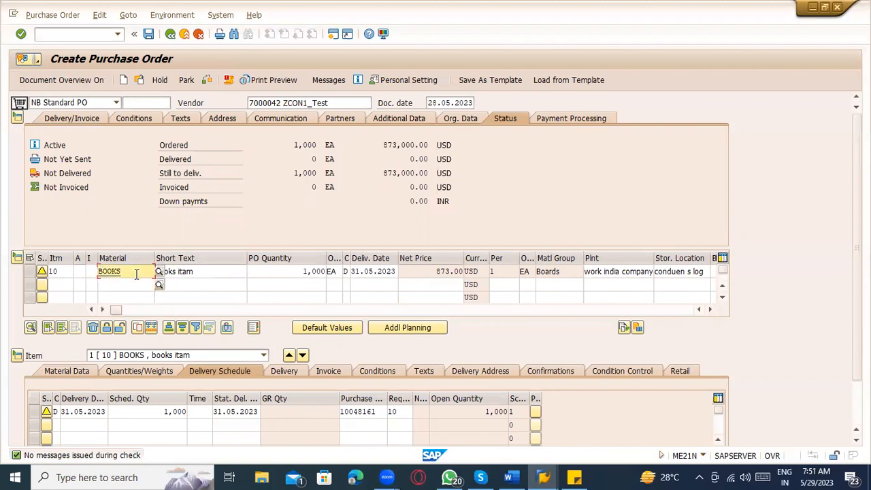
left_click(68, 376)
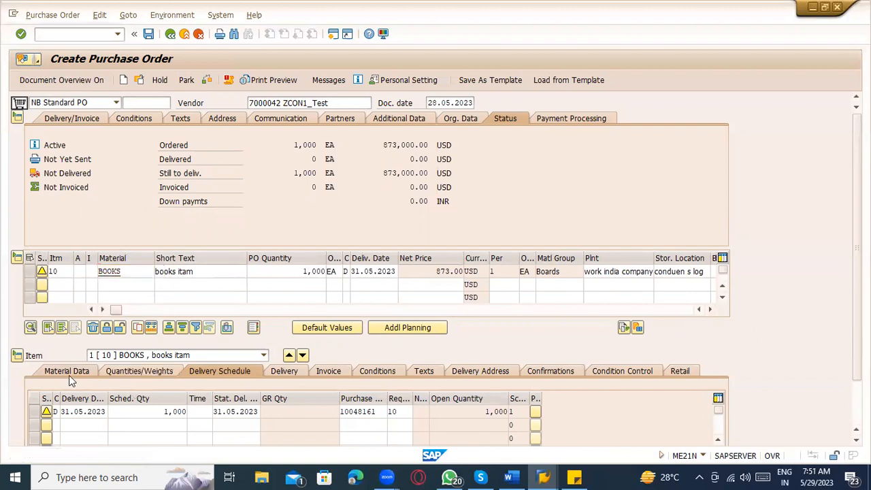
left_click(145, 372)
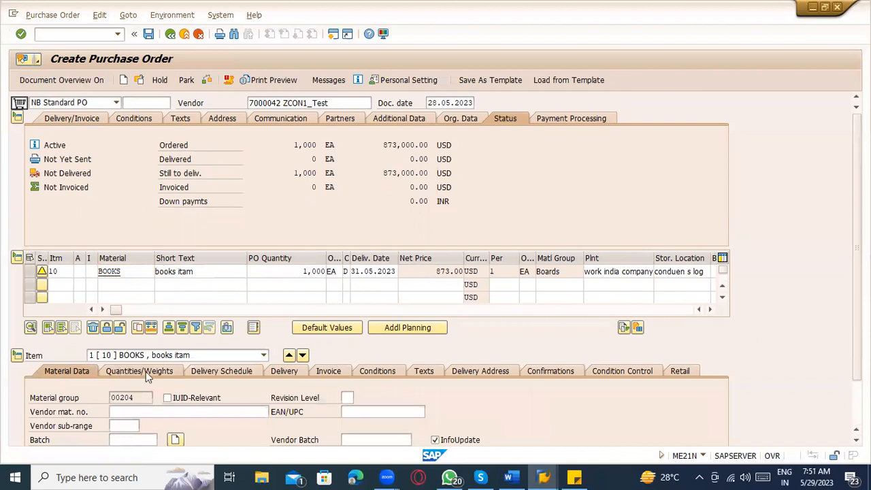
left_click(213, 374)
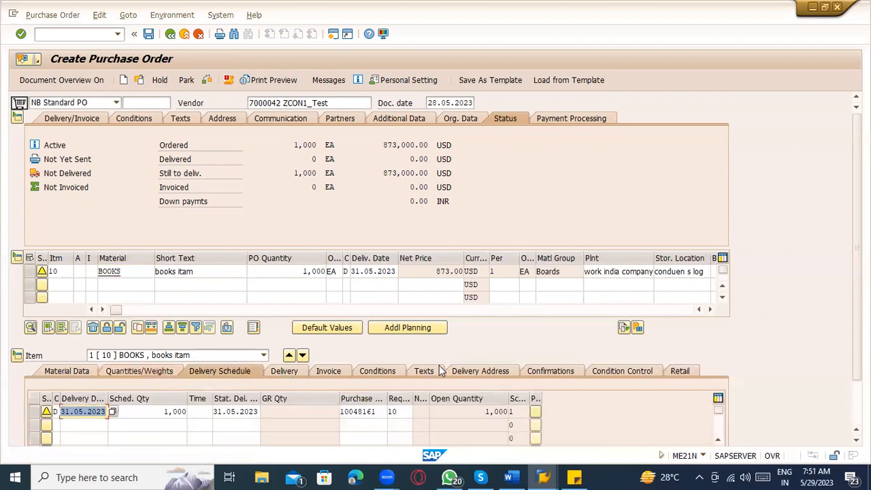
Step: Collapse the header and inspect the schedule line: 1,000 due 31.05.2023
left_click(287, 369)
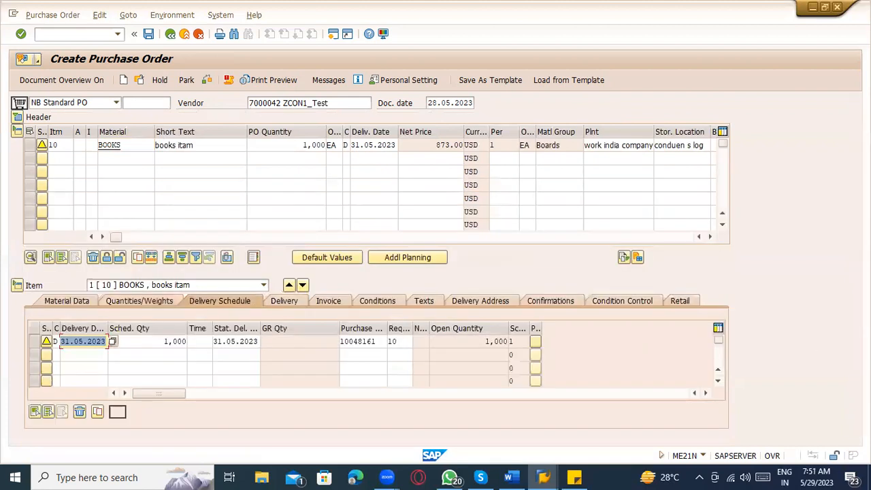
left_click(370, 145)
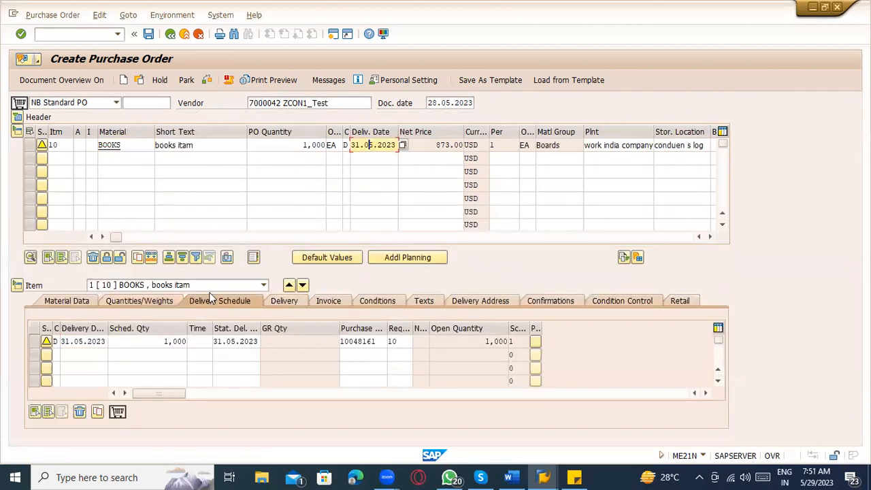
left_click(76, 354)
left_click(75, 368)
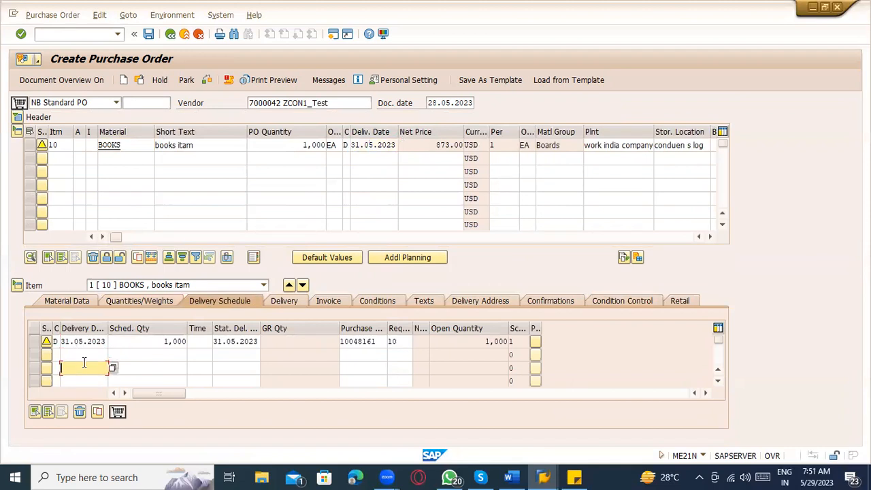
left_click(84, 354)
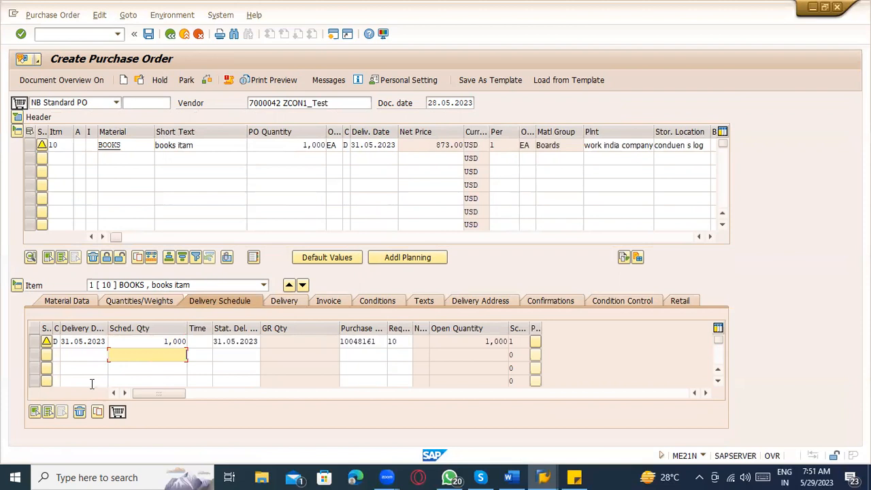
left_click(77, 368)
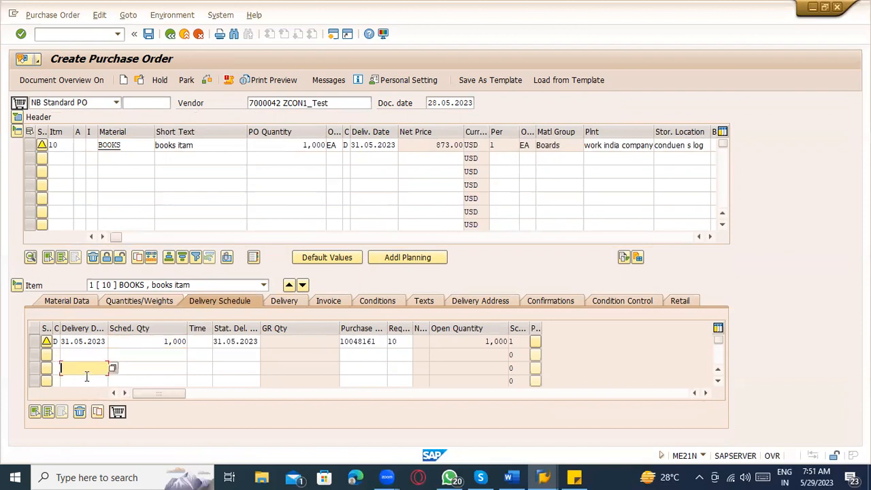
left_click(86, 378)
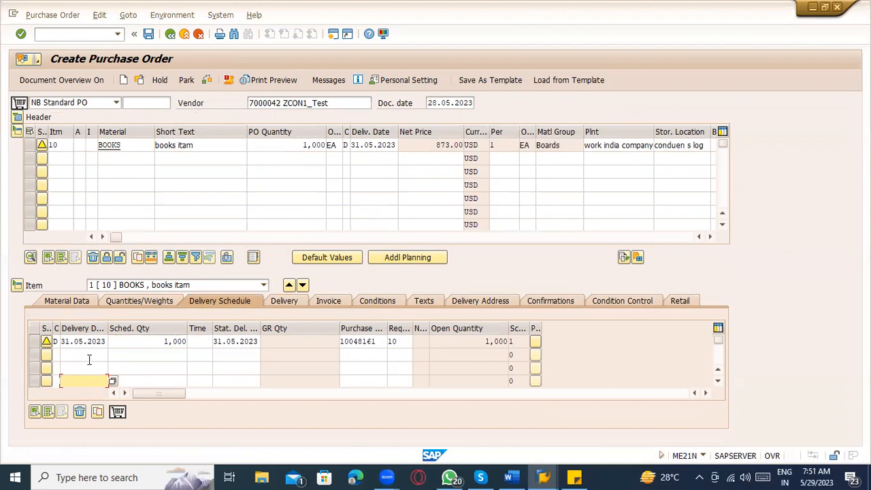
left_click(88, 357)
left_click(89, 369)
left_click(95, 381)
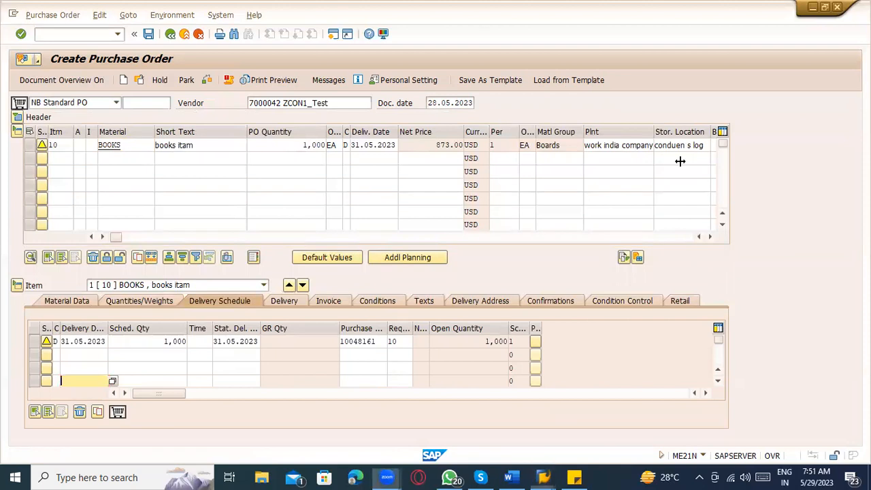
Step: Open the purchase order's output messages and inspect the MAIL and NEU entries
left_click(320, 80)
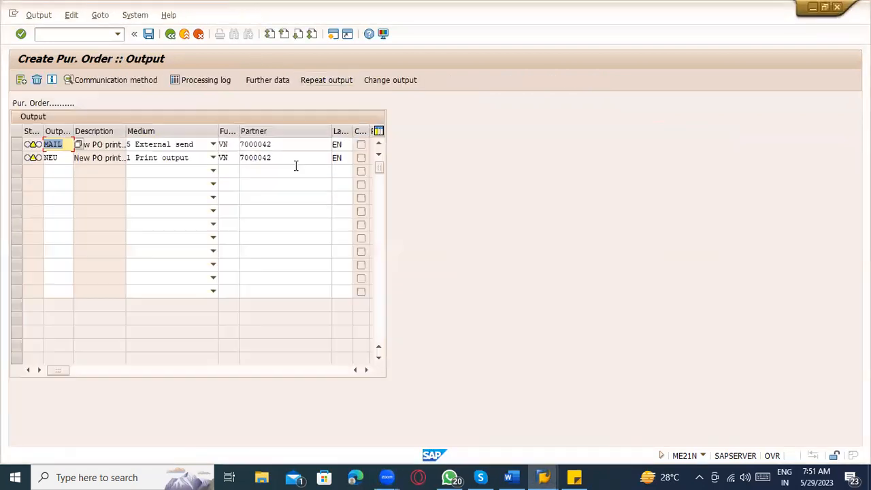
left_click(59, 155)
left_click(59, 144)
left_click(62, 157)
left_click(64, 143)
left_click(64, 157)
left_click(64, 143)
left_click(55, 157)
left_click(59, 143)
left_click(63, 157)
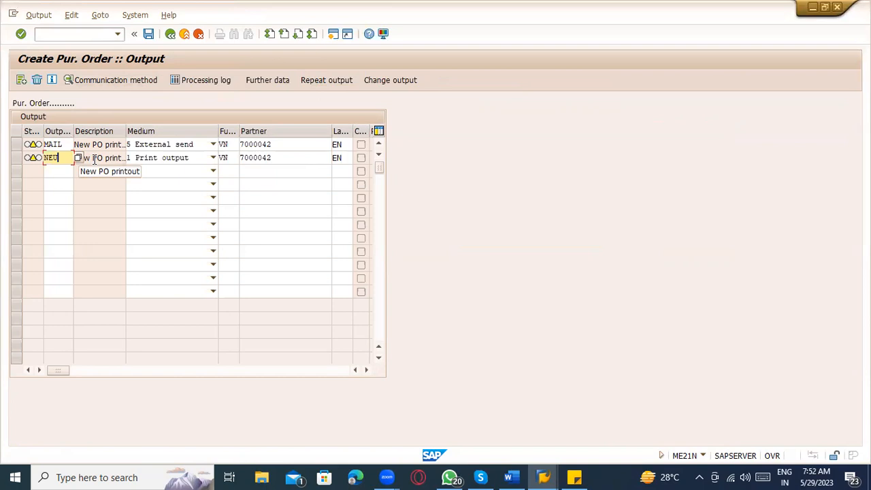
left_click(49, 141)
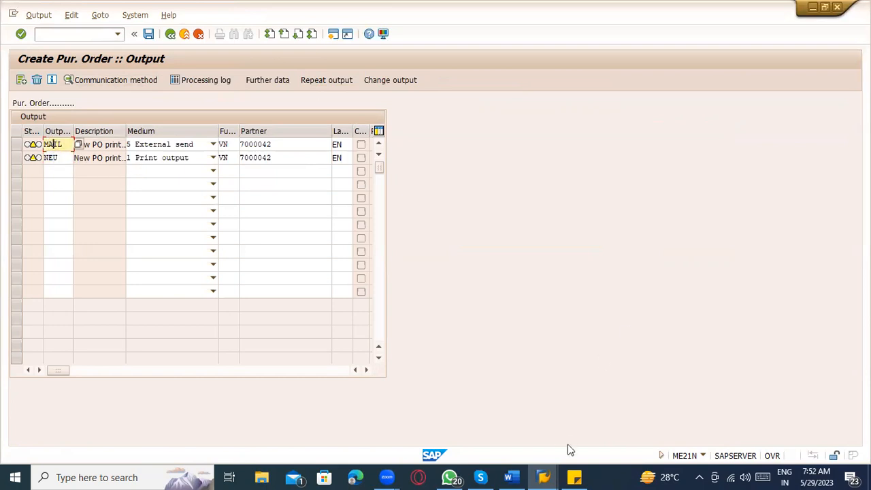
left_click(575, 477)
Step: Add 'ME9F – Output' and 'Application EF' lines under PO Creation in the Word notes, then return to SAP
left_click(575, 476)
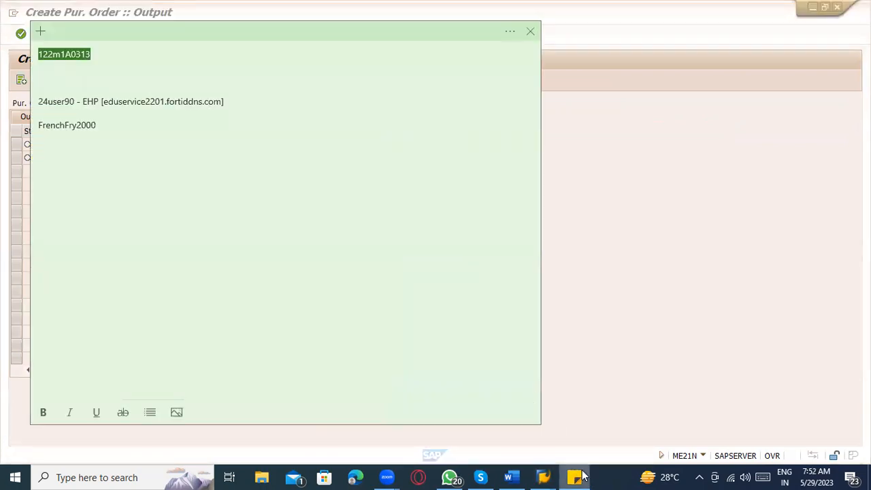
left_click(510, 476)
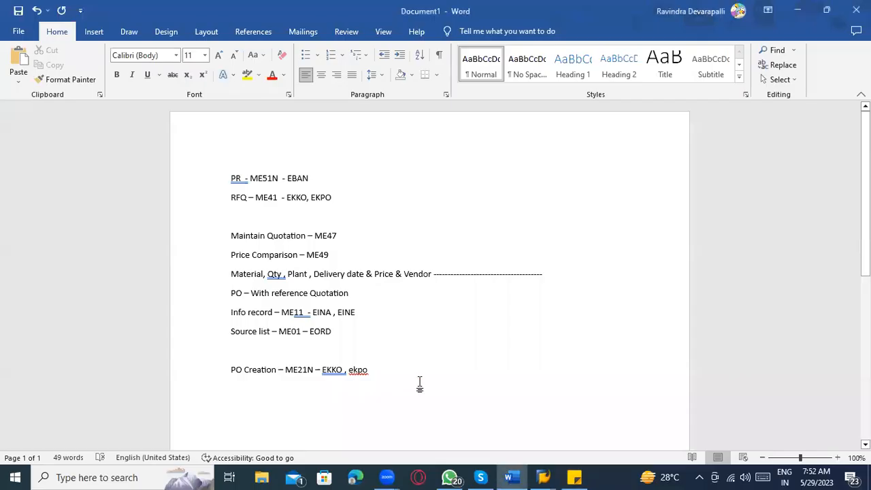
key("Return")
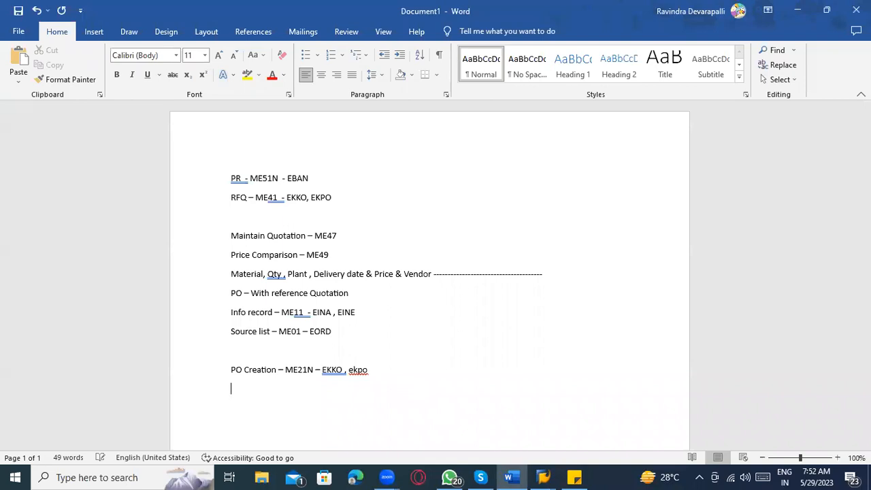
type("ME9F - ")
type("Output")
key("Return")
type("Applica")
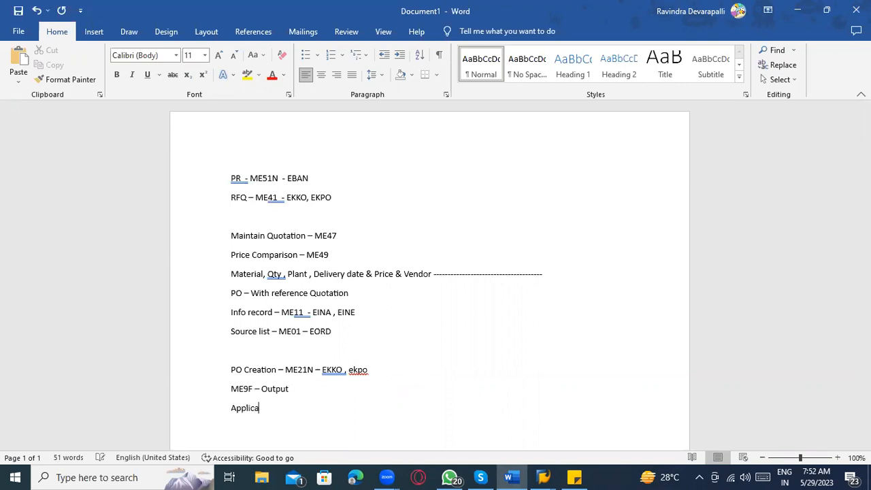
type("tion EF")
key("alt+Tab")
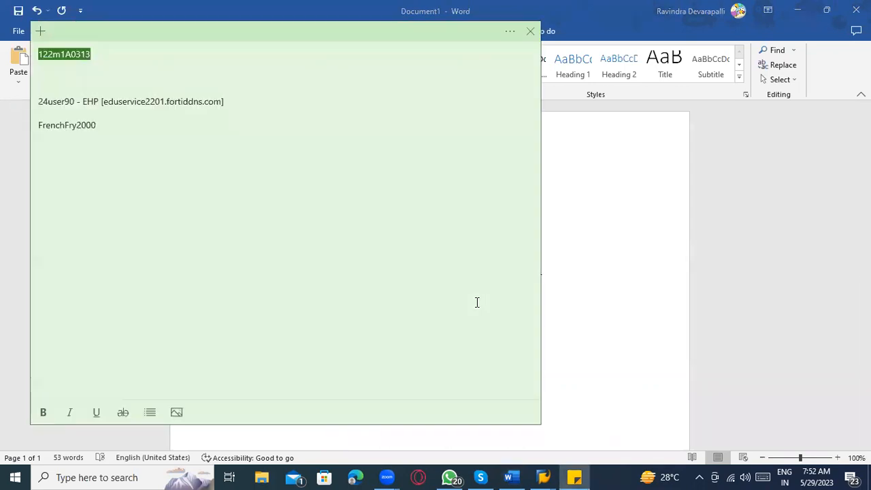
key("alt+Tab")
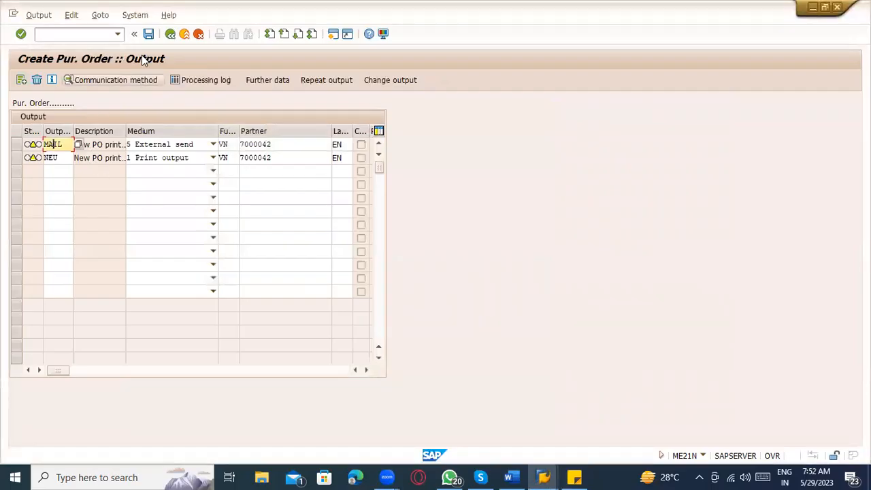
Step: Return to the purchase order and show the header's Delivery/Invoice tab
left_click(170, 34)
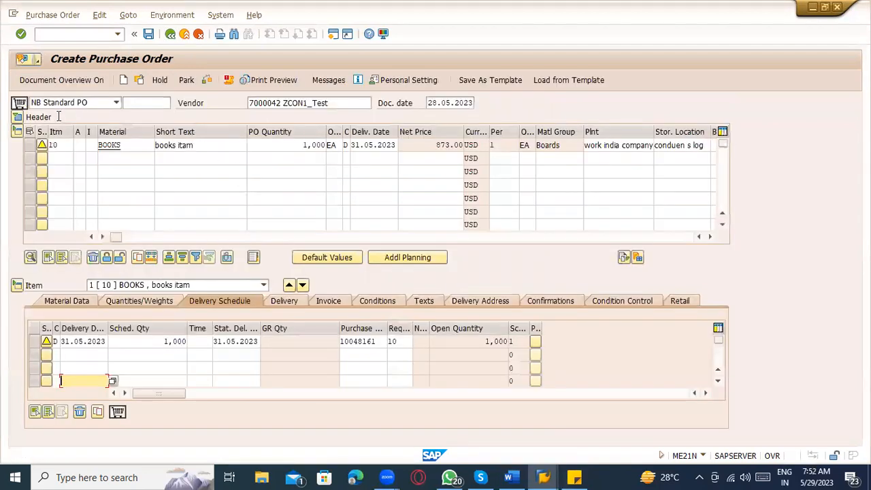
left_click(20, 121)
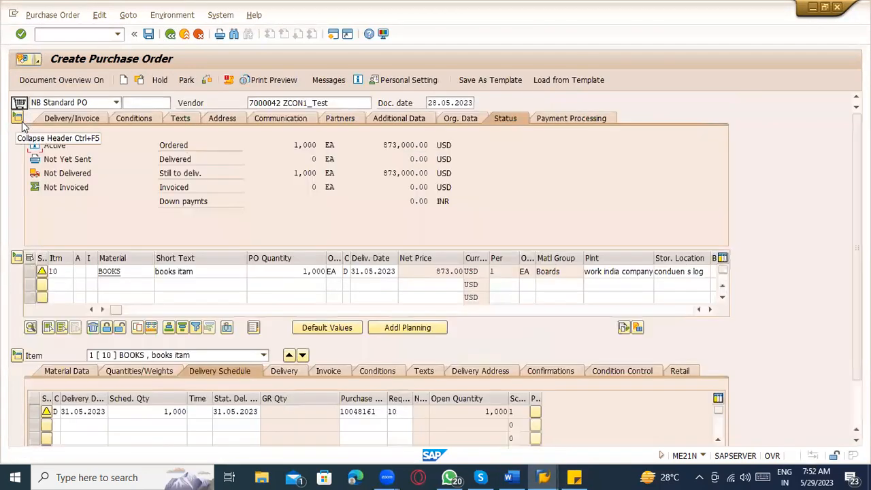
left_click(81, 118)
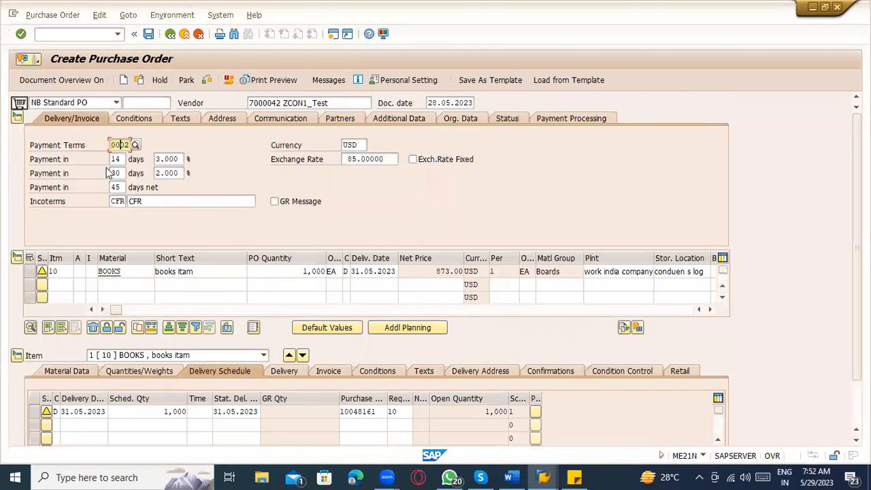
Step: Check currency USD and exchange rate 85.00000, turning Exch.Rate Fixed on and back off
left_click(386, 159)
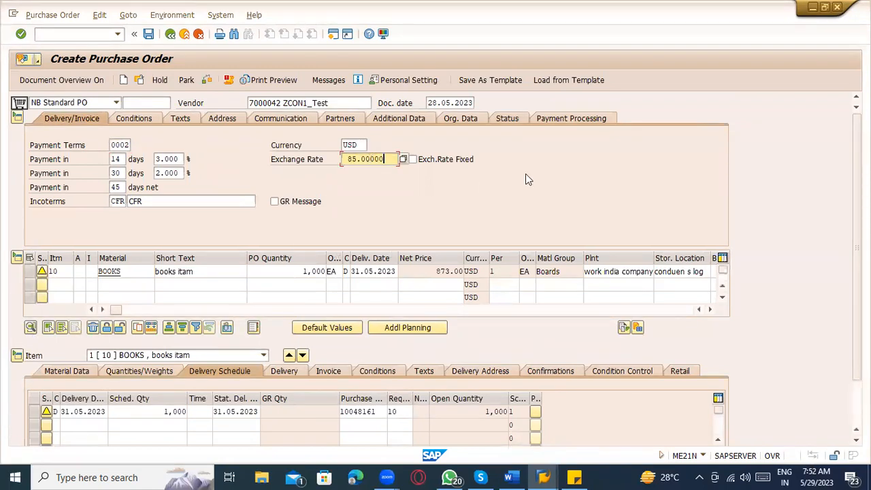
left_click(351, 145)
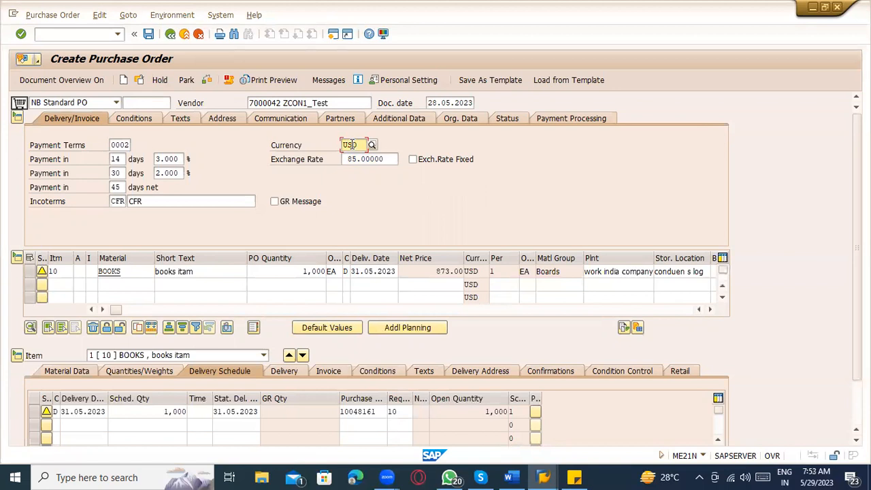
left_click(386, 161)
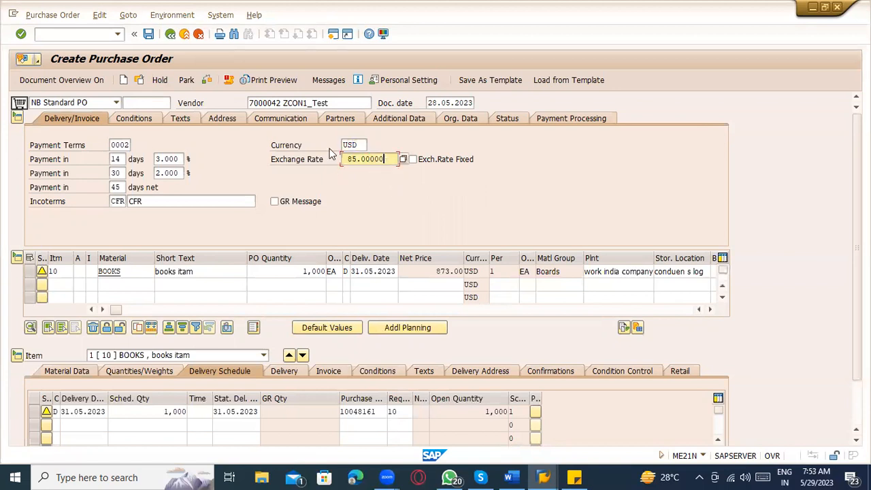
left_click_drag(385, 158, 347, 159)
left_click(449, 163)
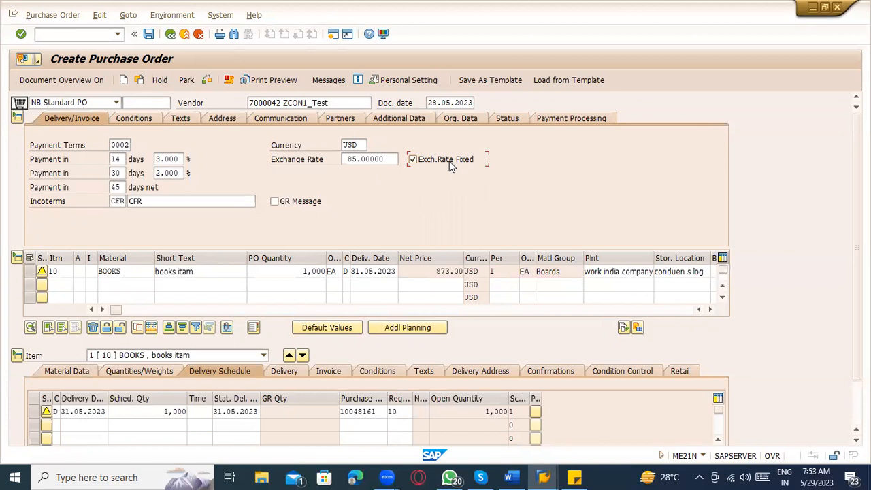
left_click(450, 167)
Step: Review header pricing elements (900,000.00 less 3% cash discount, net 873,000.00), then collapse the header
left_click(135, 119)
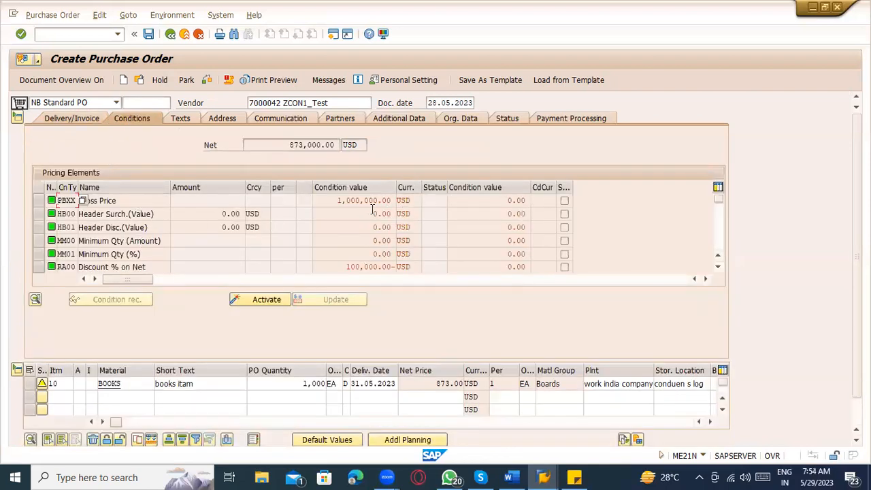
scroll(373, 212, "down", 1)
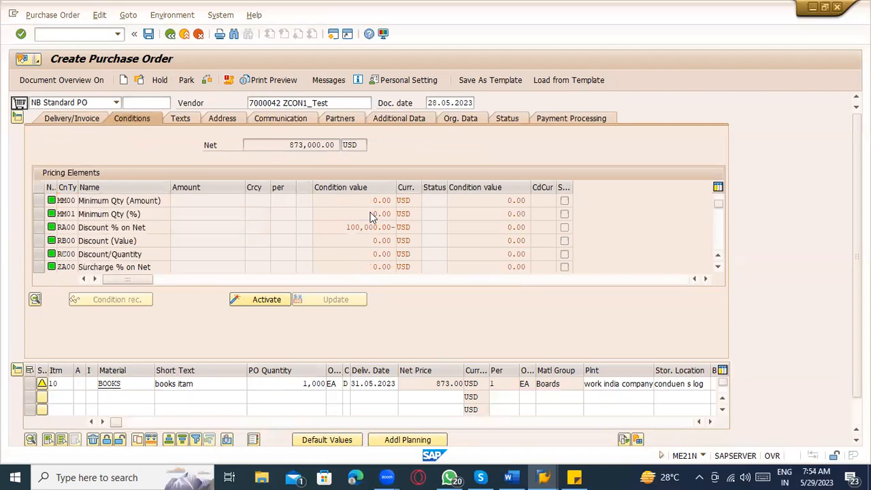
scroll(373, 216, "down", 6)
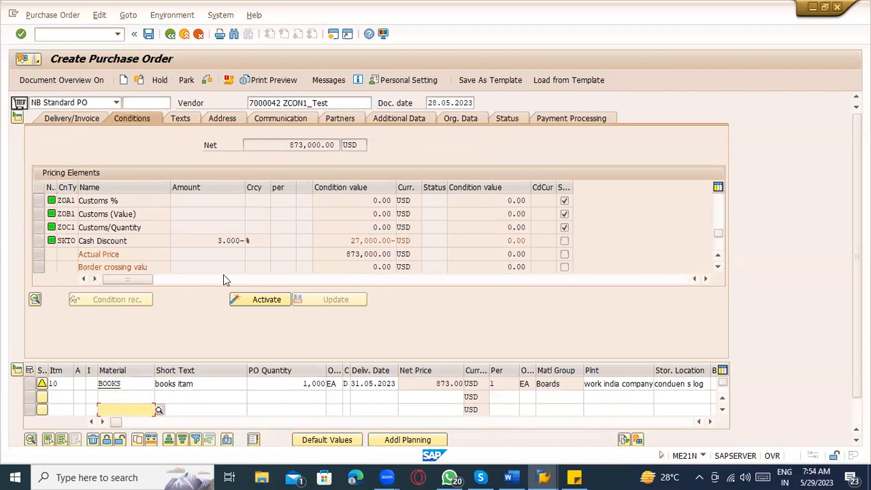
scroll(238, 258, "down", 5)
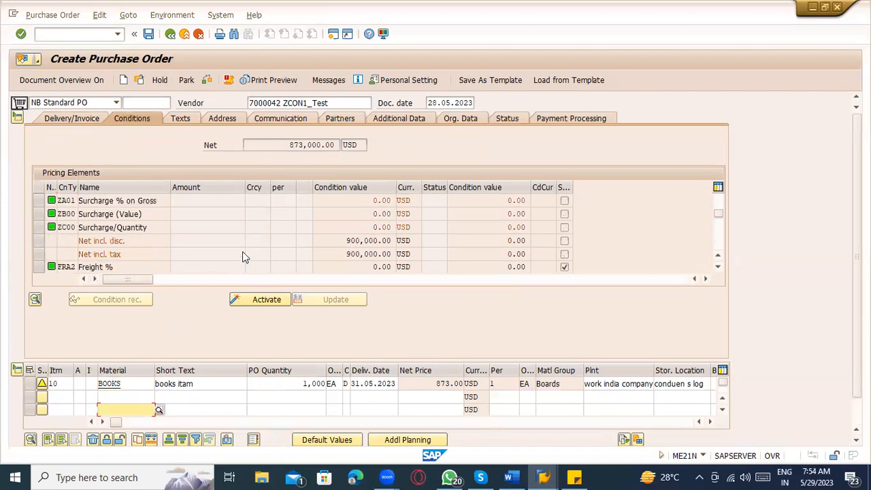
scroll(242, 255, "up", 5)
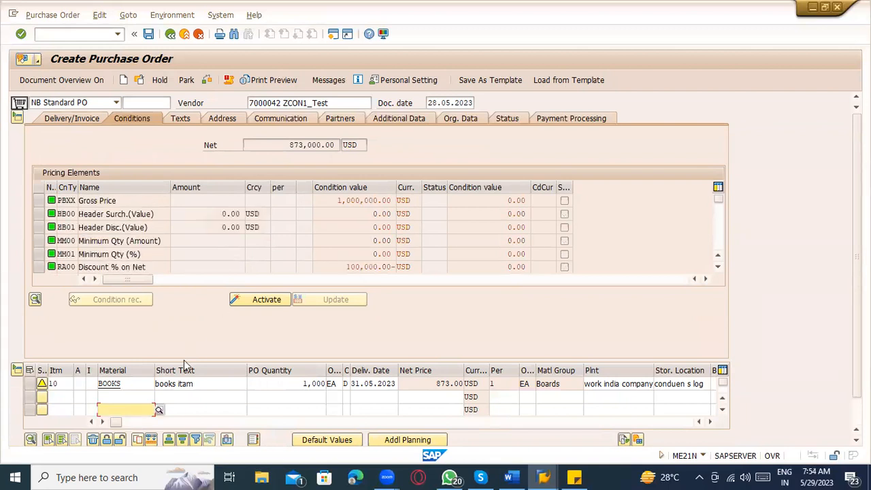
left_click(187, 213)
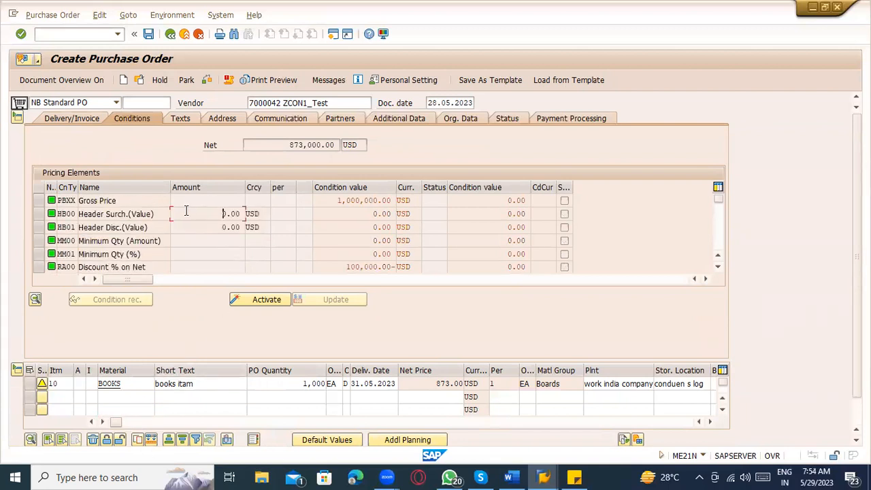
left_click(17, 117)
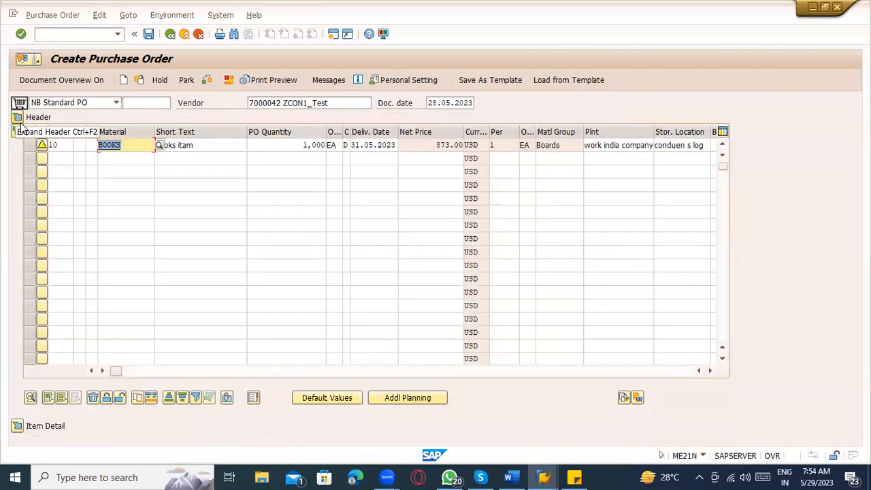
Step: Review the item's pricing conditions in Item Detail, then reopen the header on its Texts tab
left_click(17, 426)
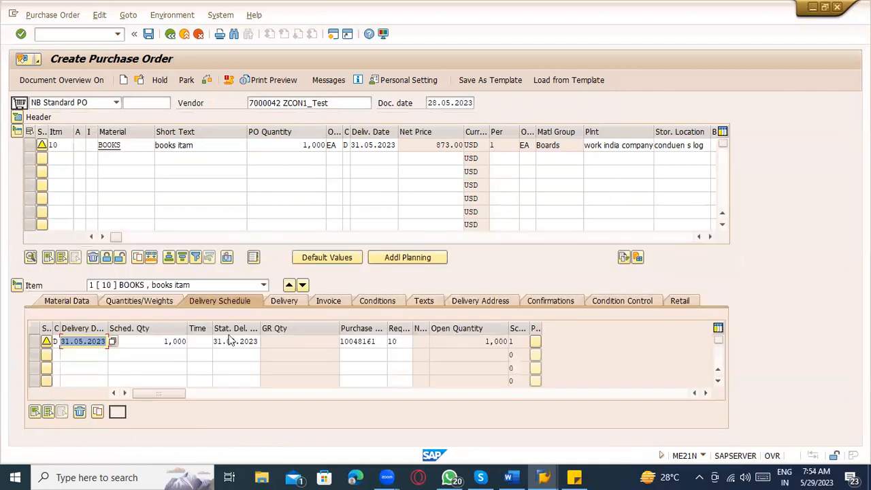
left_click(389, 301)
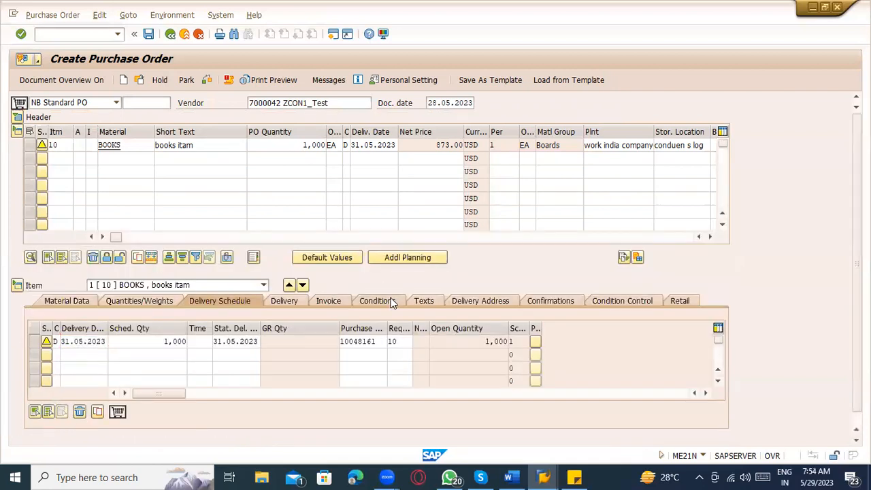
left_click(214, 356)
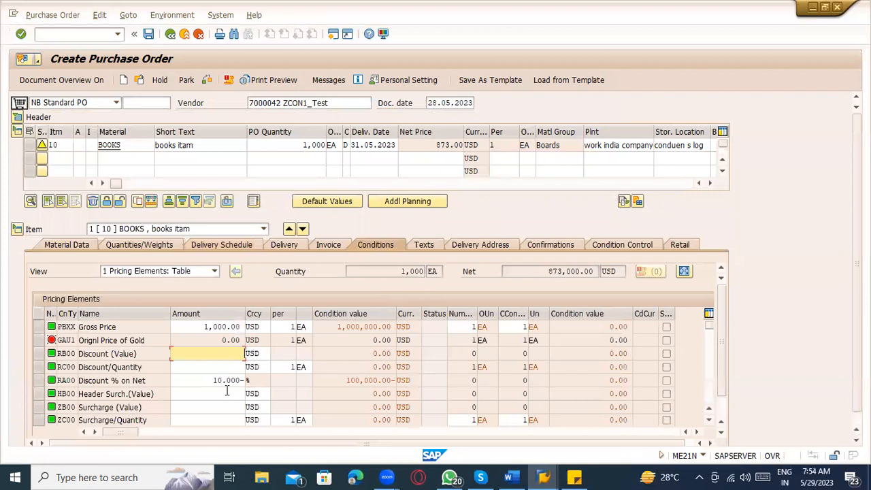
left_click(228, 391)
left_click(263, 229)
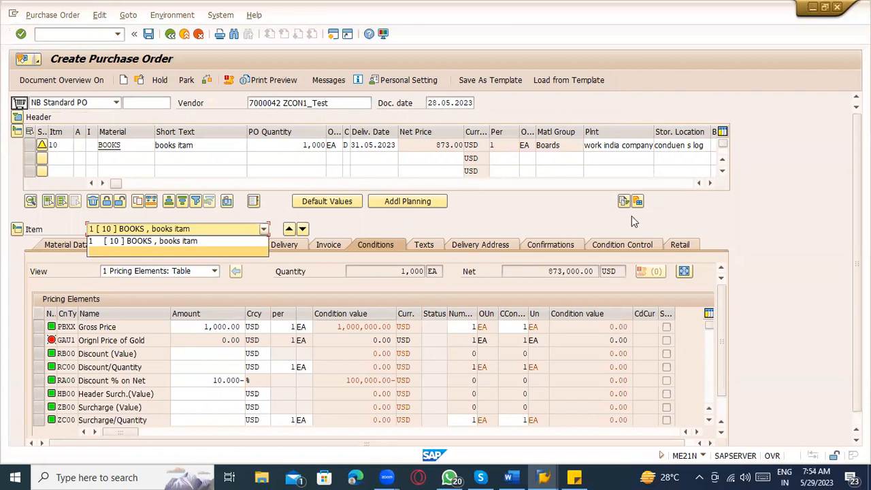
left_click(18, 117)
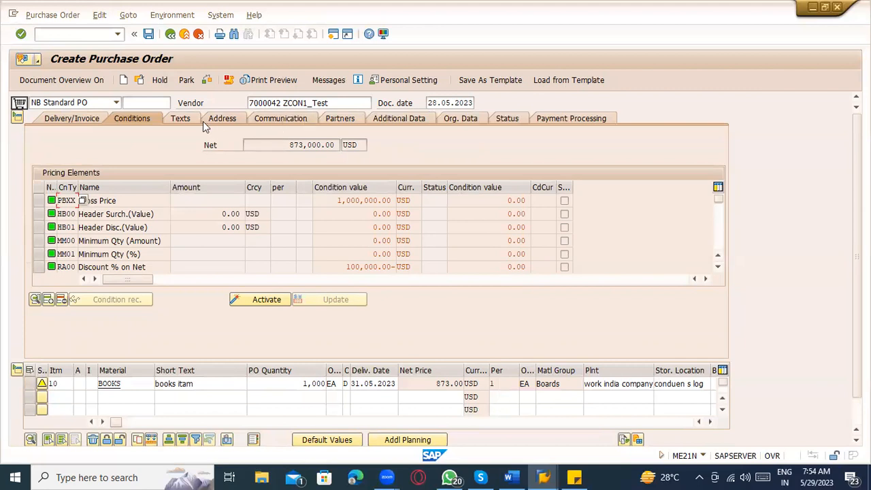
left_click(189, 116)
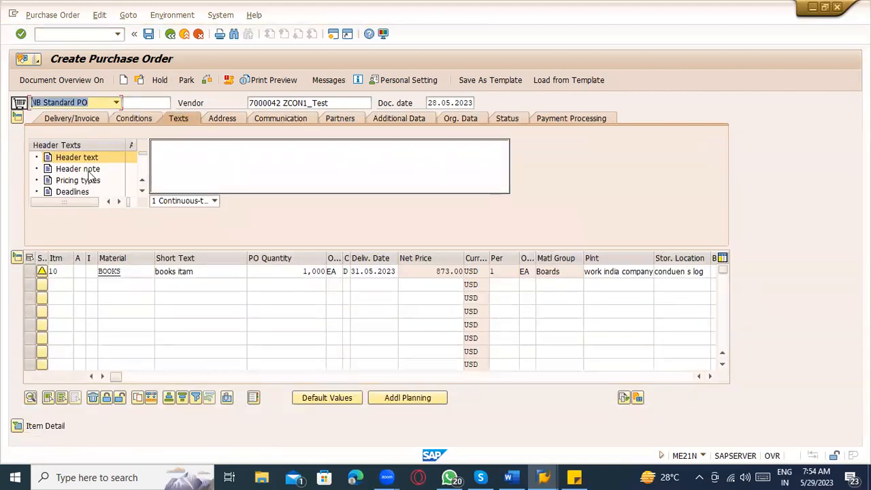
Step: Select the empty Pricing types header text, then view the header Address tab showing country US
left_click(167, 163)
left_click(78, 180)
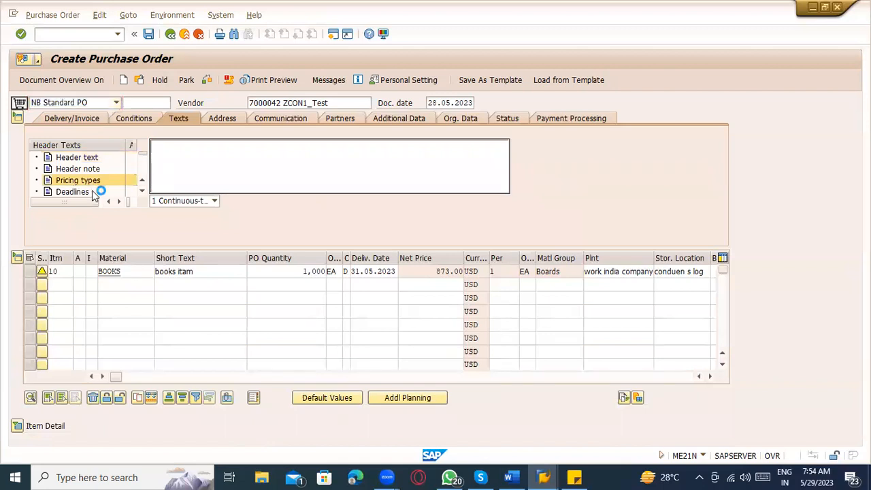
left_click(145, 195)
left_click(144, 193)
left_click(143, 192)
left_click(143, 192)
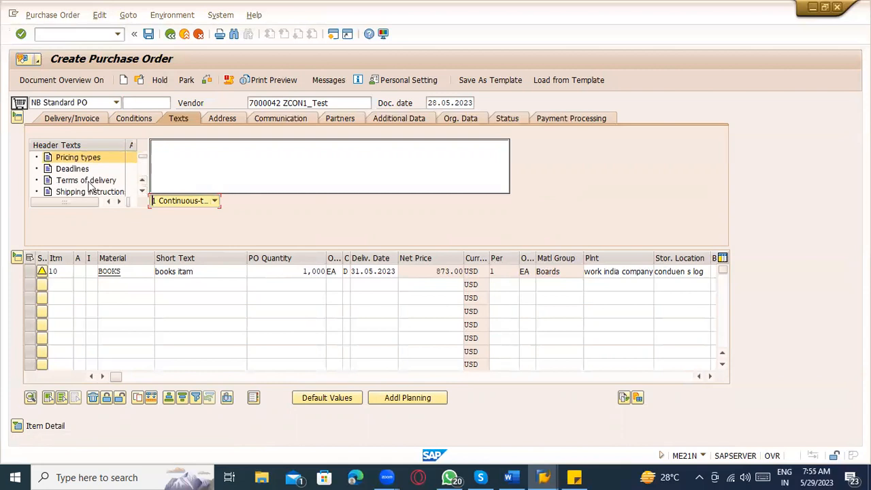
left_click(171, 172)
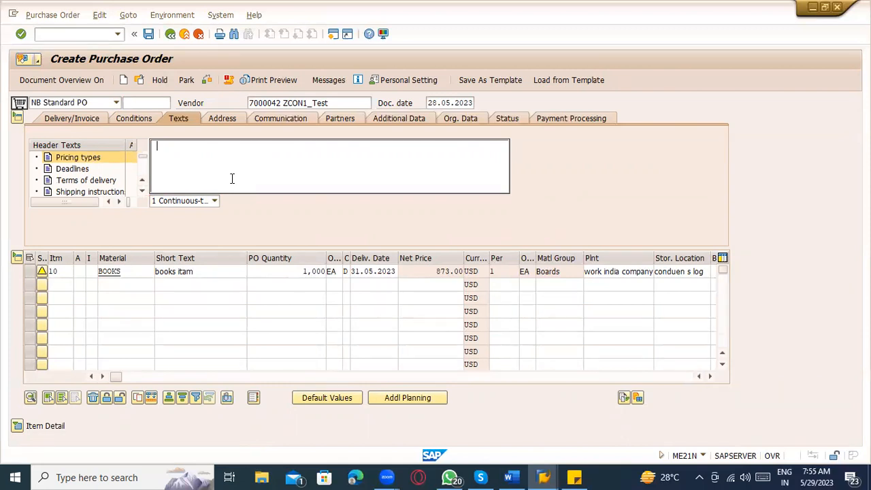
left_click(223, 119)
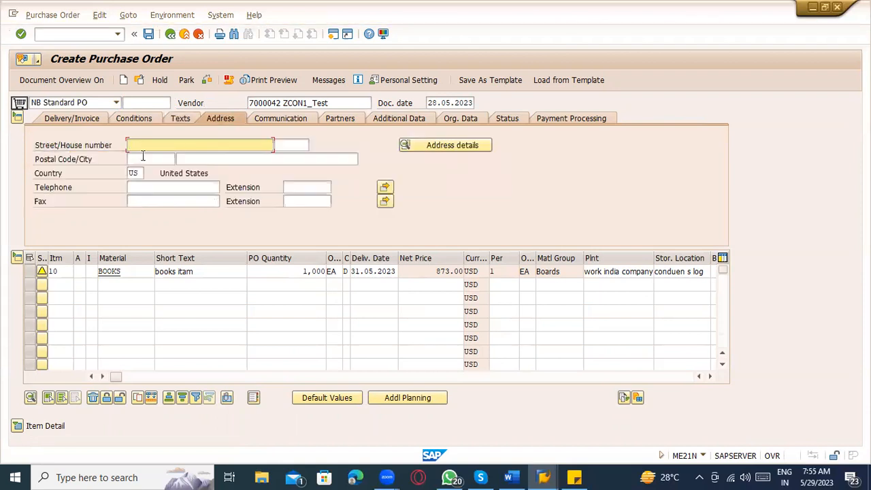
Step: Expand Item Detail and review the item's Delivery Address name and district fields
left_click(19, 421)
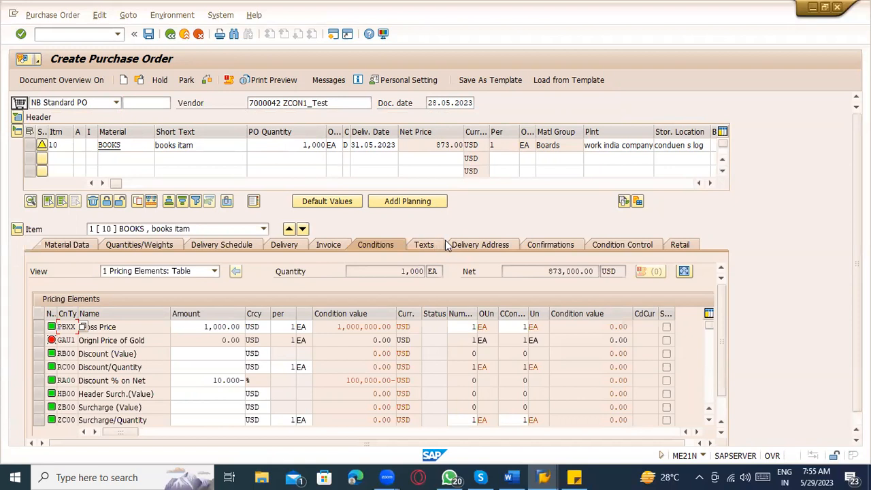
left_click(488, 244)
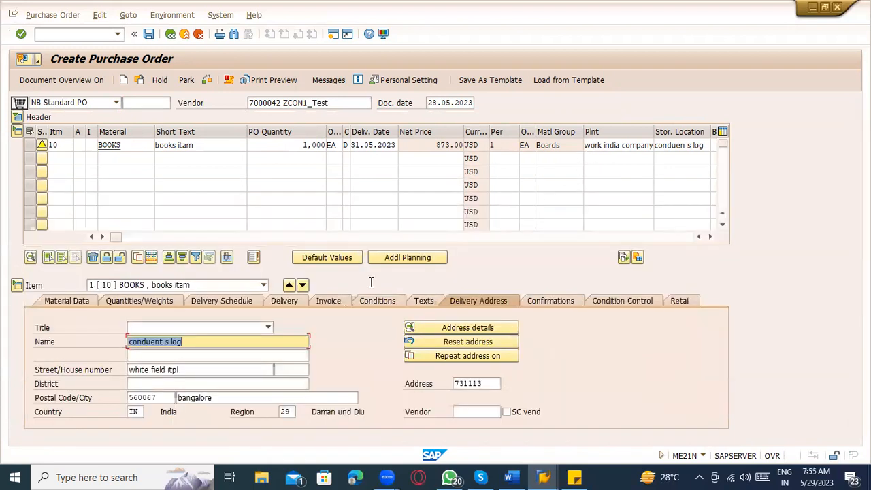
left_click(202, 342)
left_click(202, 368)
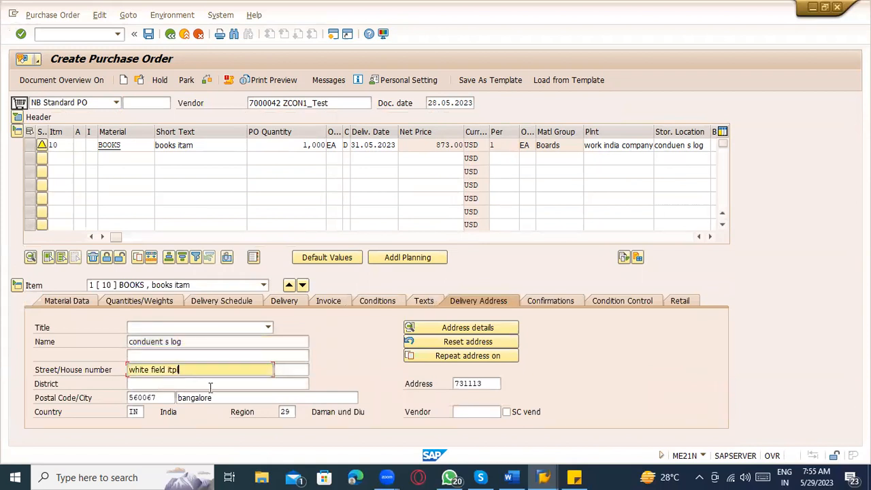
left_click(212, 383)
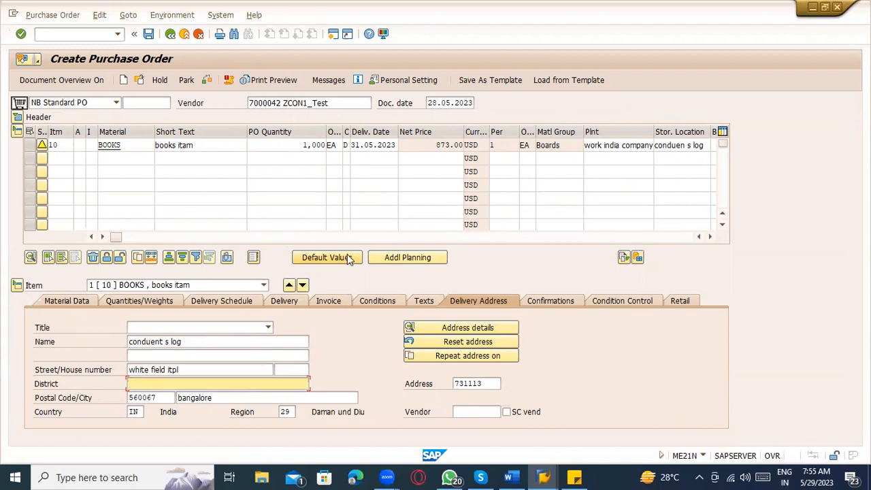
Step: Show the header Communication tab with language EN and click into Telephone
left_click(17, 117)
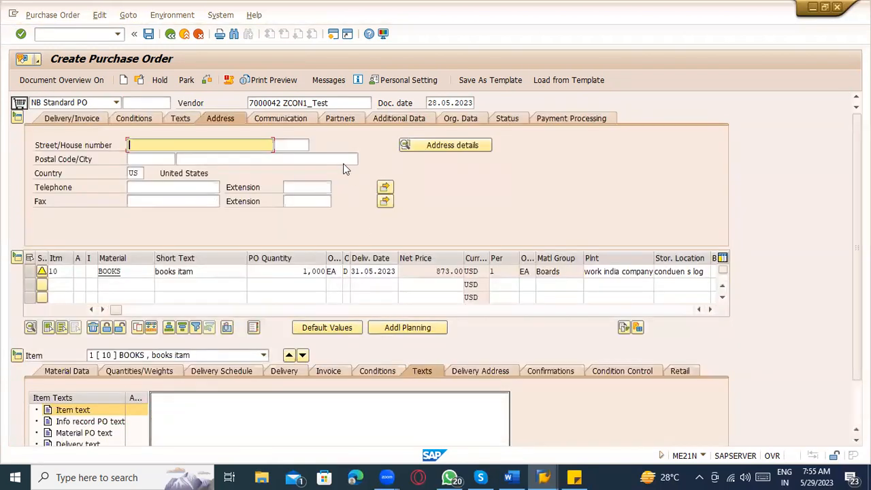
left_click(291, 123)
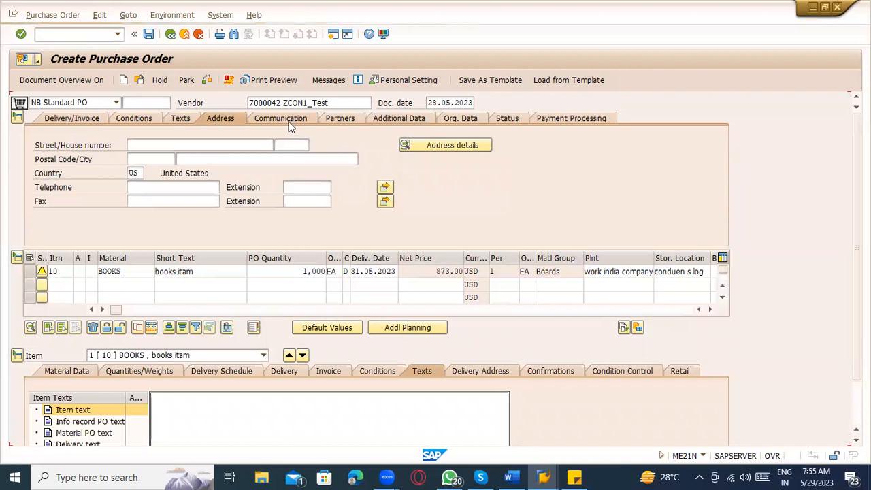
left_click(144, 156)
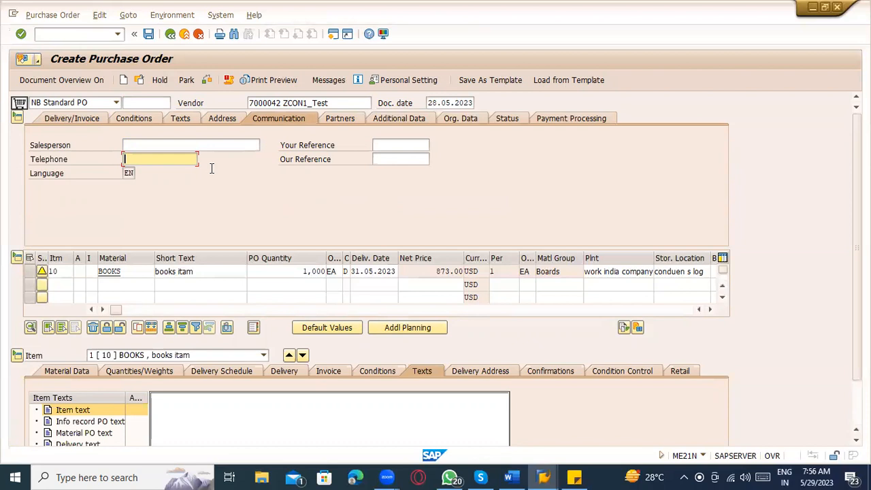
Step: Browse the empty partner number cells on the Partners tab, then view Additional Data
left_click(333, 120)
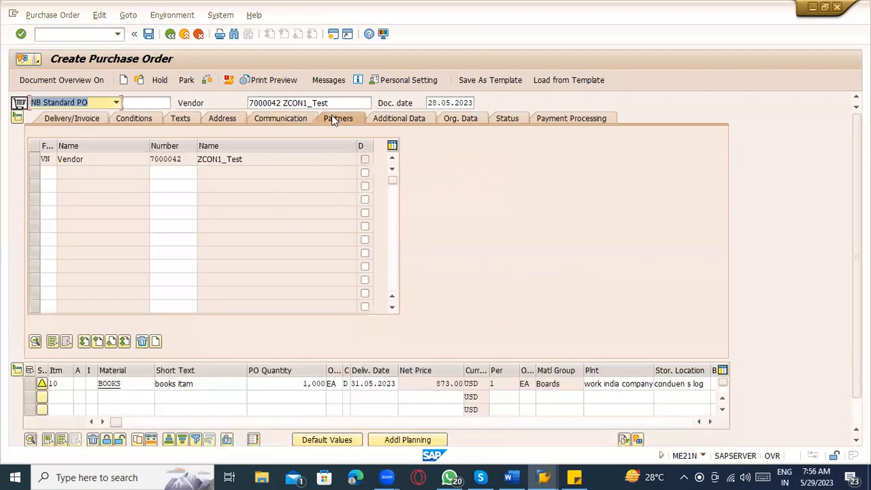
left_click(273, 104)
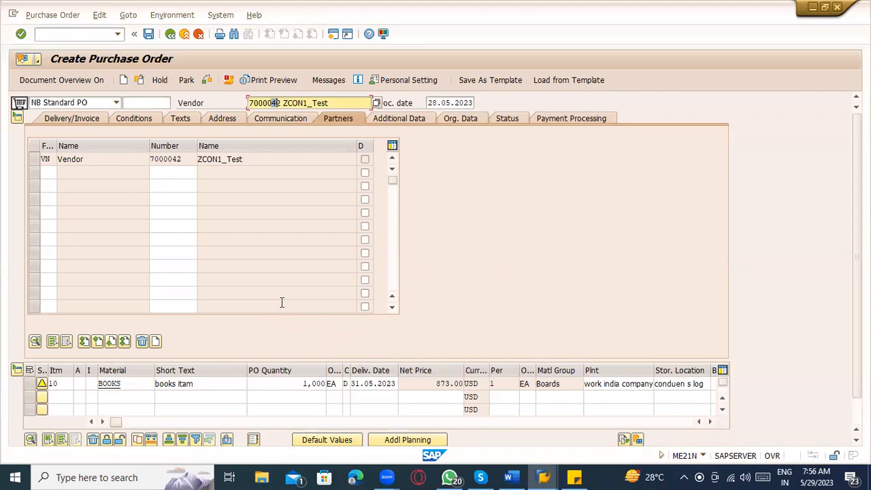
left_click(157, 175)
left_click(155, 185)
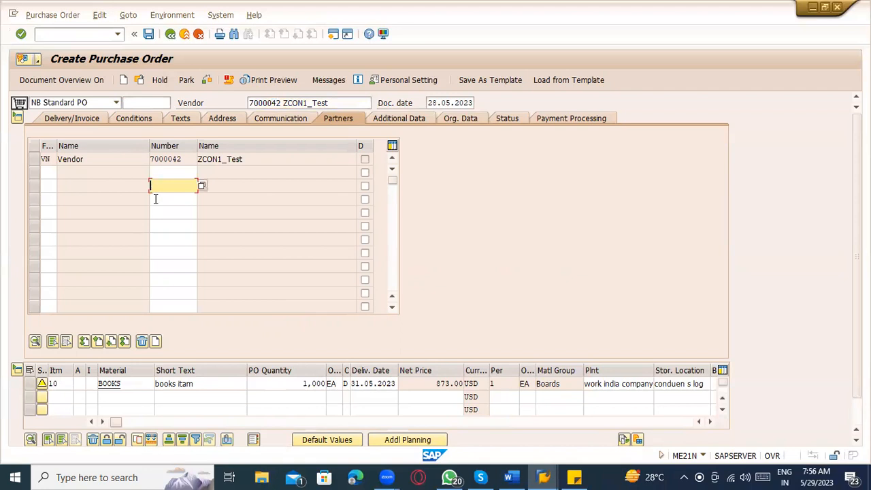
left_click(155, 199)
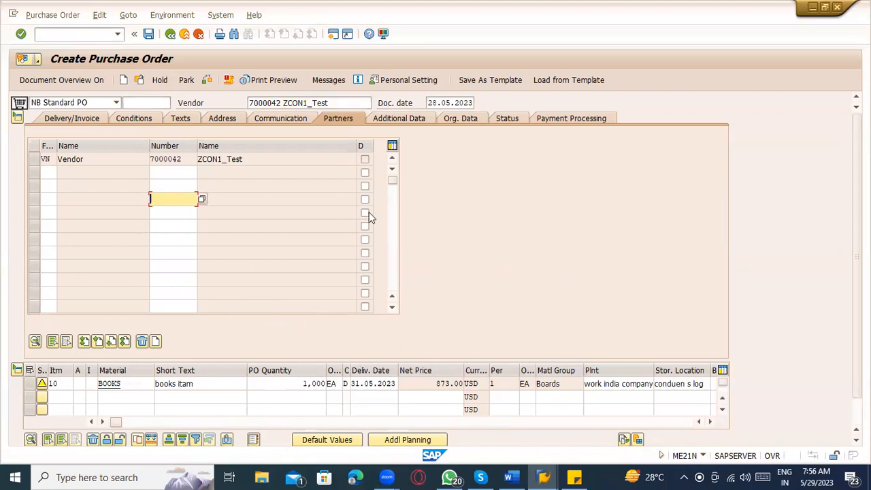
left_click(395, 122)
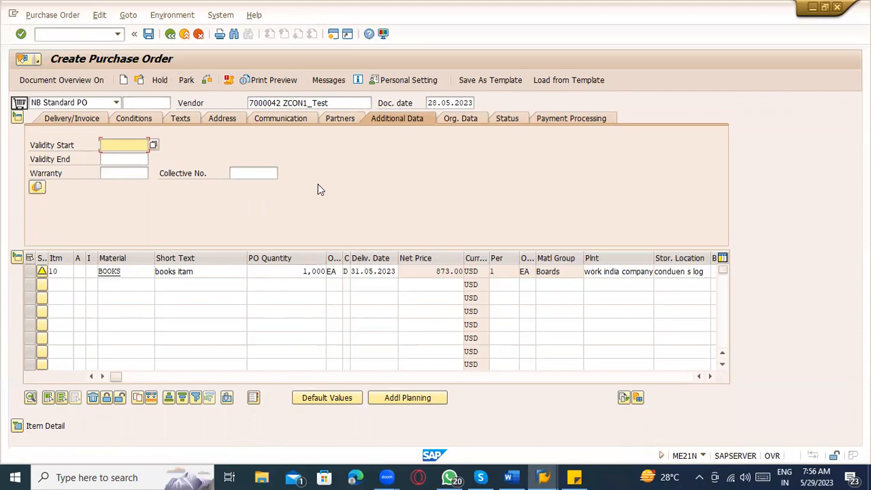
Step: Browse Org. Data, Status and Payment Processing tabs, leaving DP Category blank with Retention Not Applicable
left_click(475, 117)
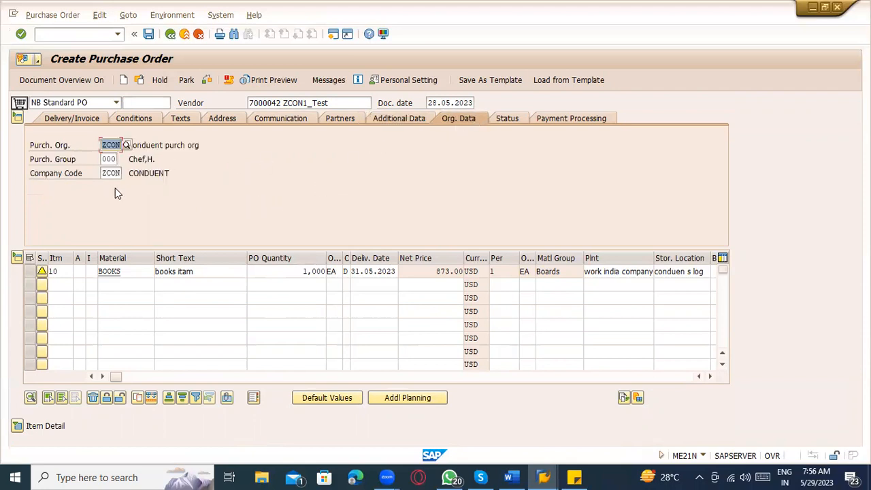
left_click(505, 121)
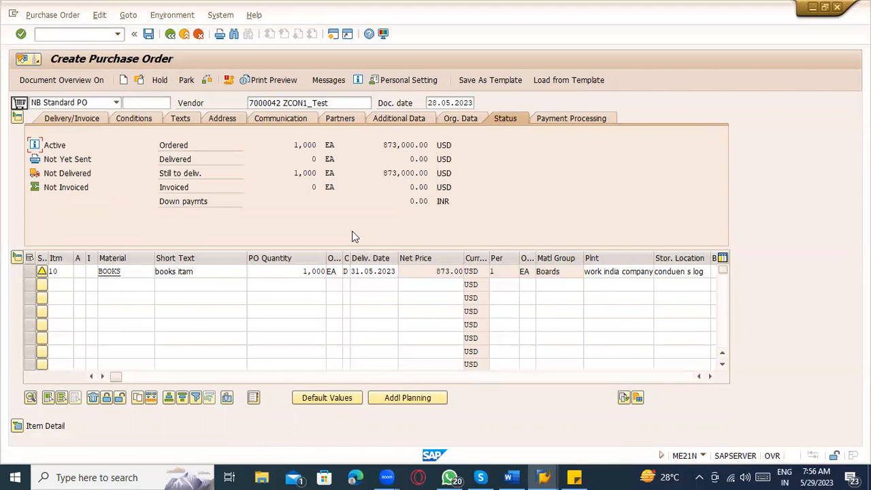
left_click(585, 122)
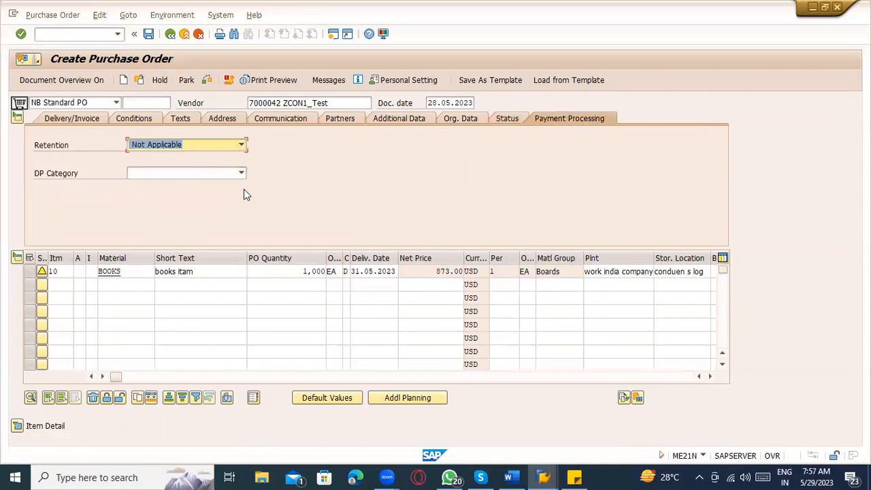
left_click(174, 175)
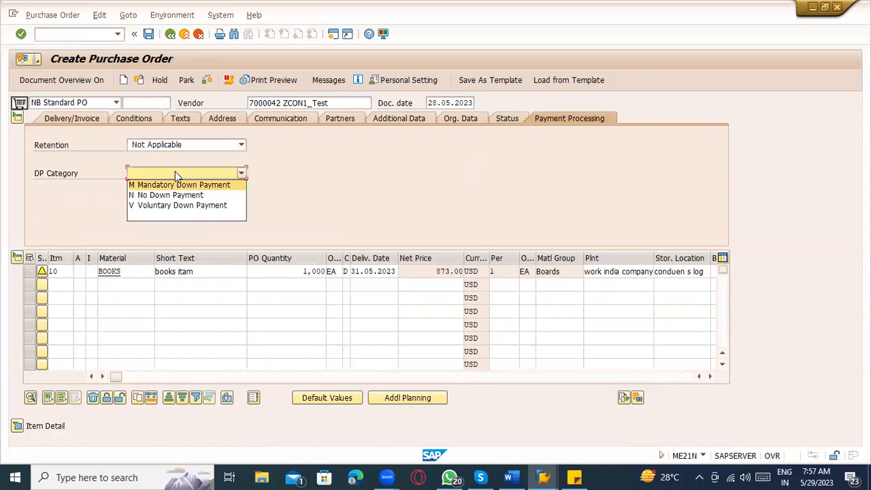
left_click(354, 179)
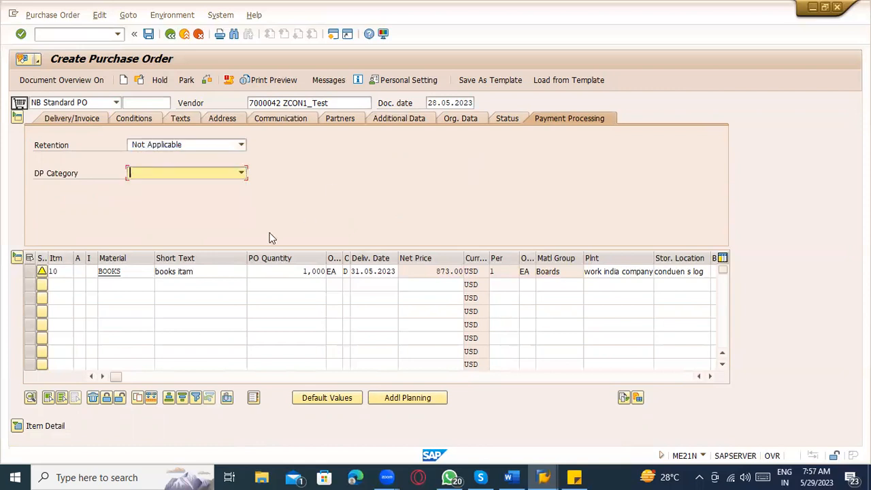
Step: Show item 10 BOOKS Delivery tab: Unrestricted use, planned delivery time 5, GR processing time 1
left_click(18, 426)
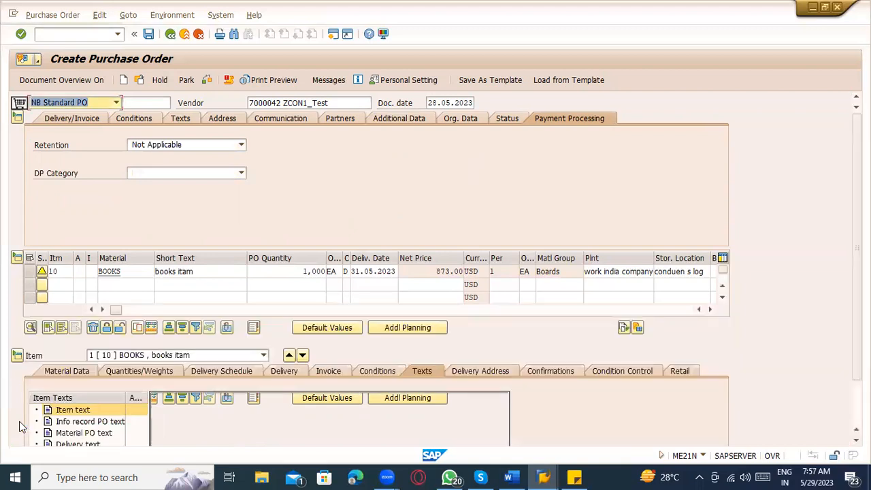
scroll(521, 349, "down", 5)
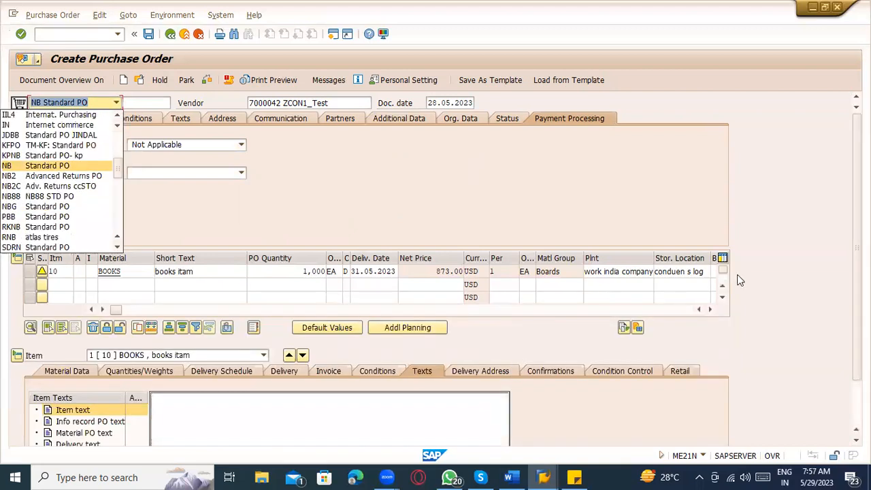
left_click(761, 268)
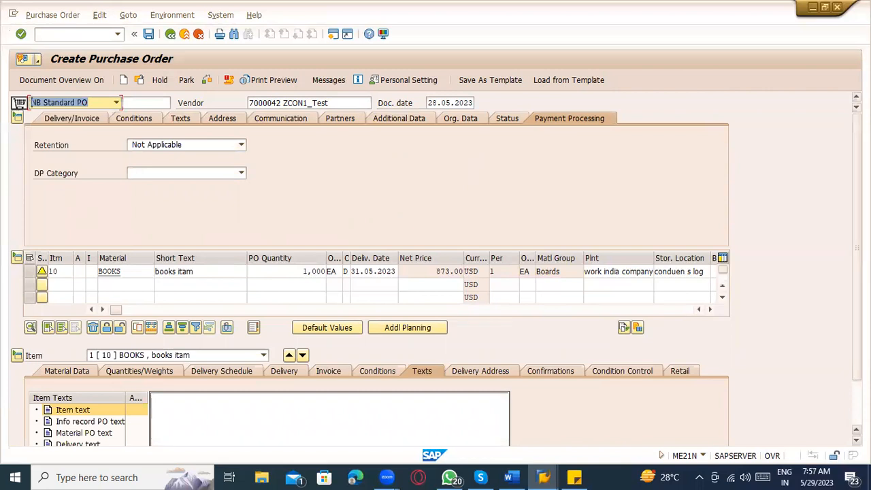
left_click_drag(856, 265, 856, 310)
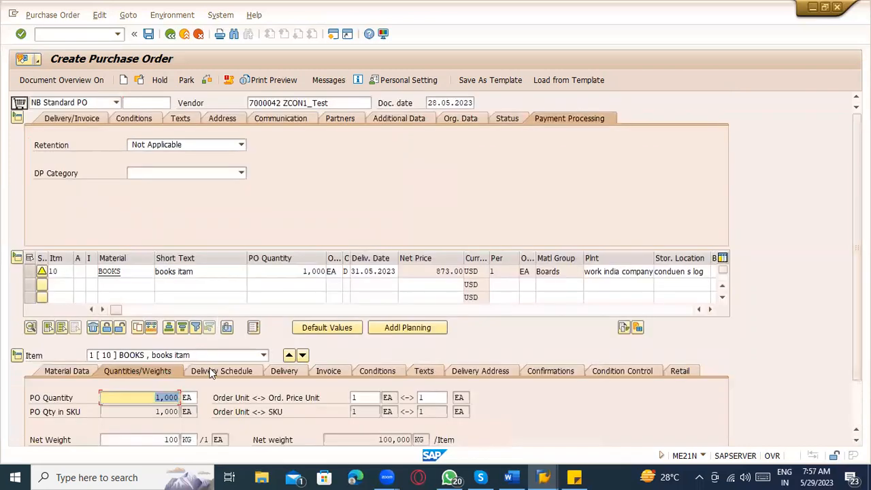
left_click(221, 370)
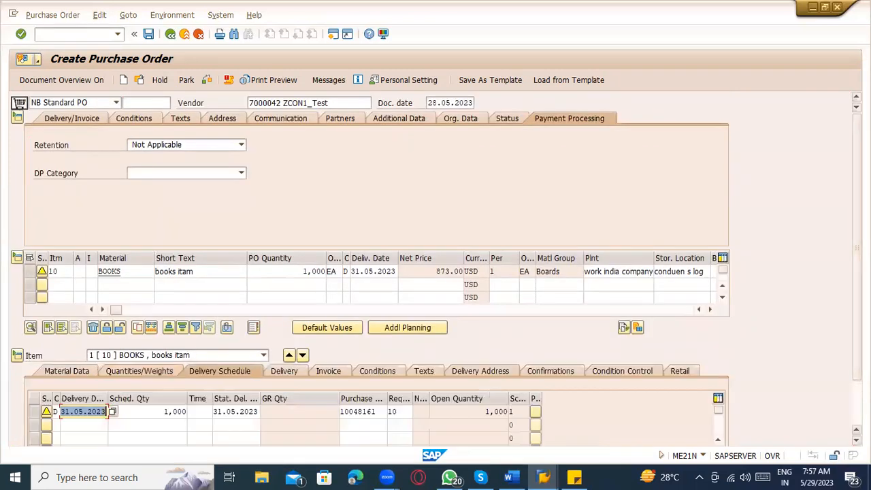
left_click_drag(856, 248, 857, 291)
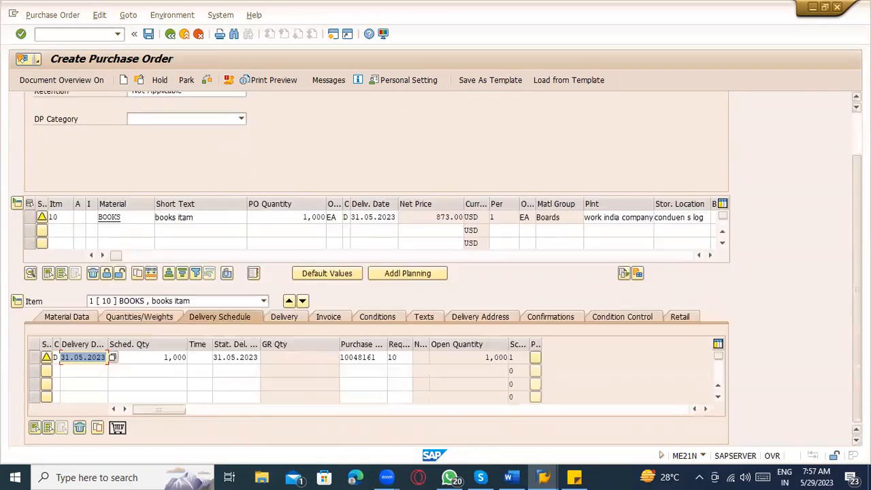
left_click(293, 321)
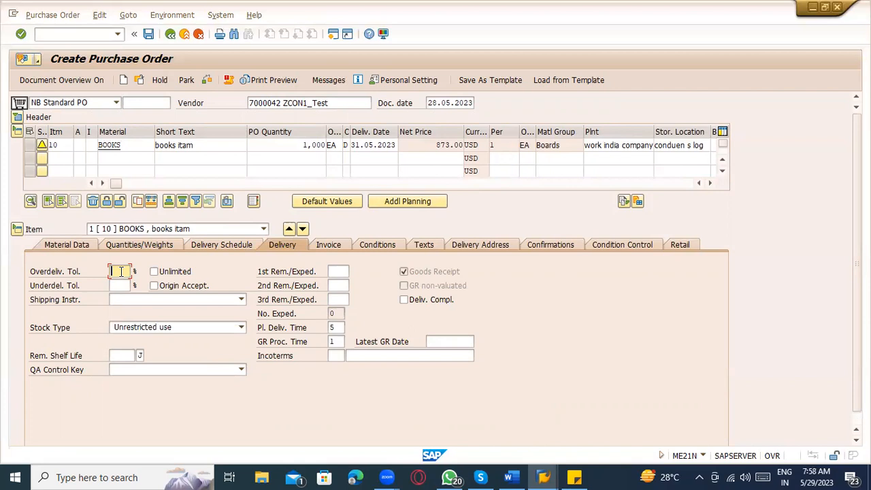
left_click(166, 301)
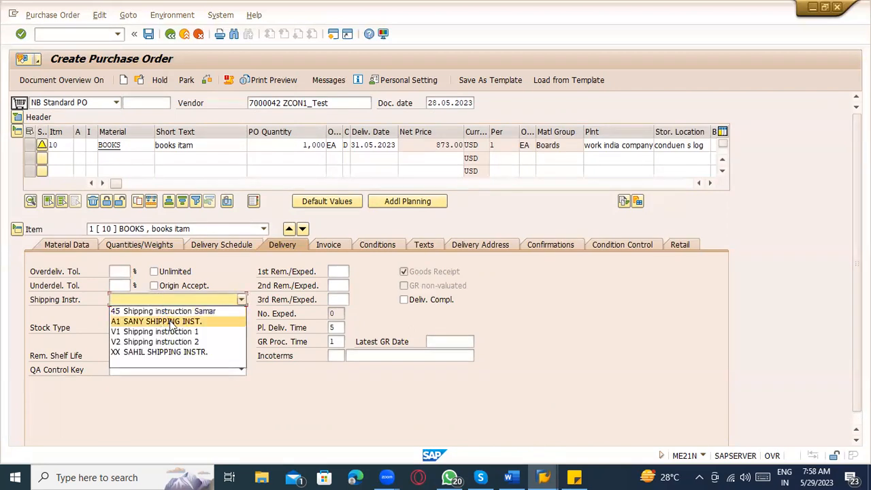
left_click(333, 426)
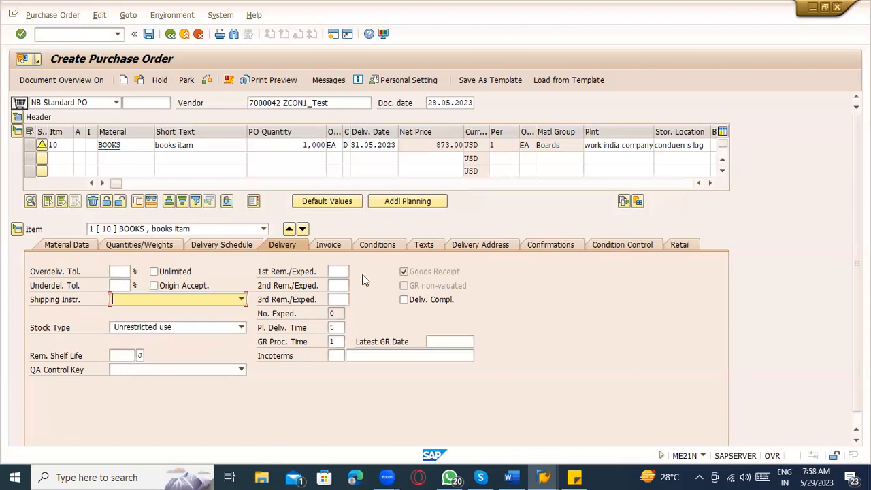
left_click(339, 272)
left_click(341, 286)
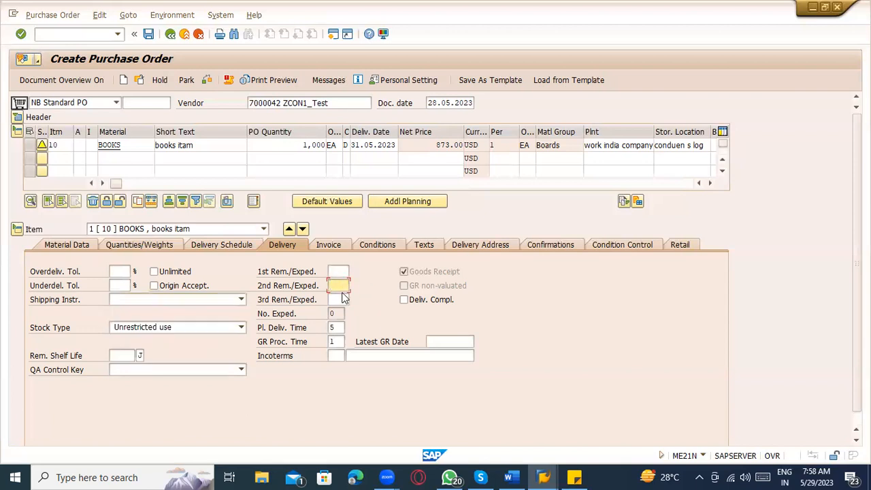
left_click(340, 299)
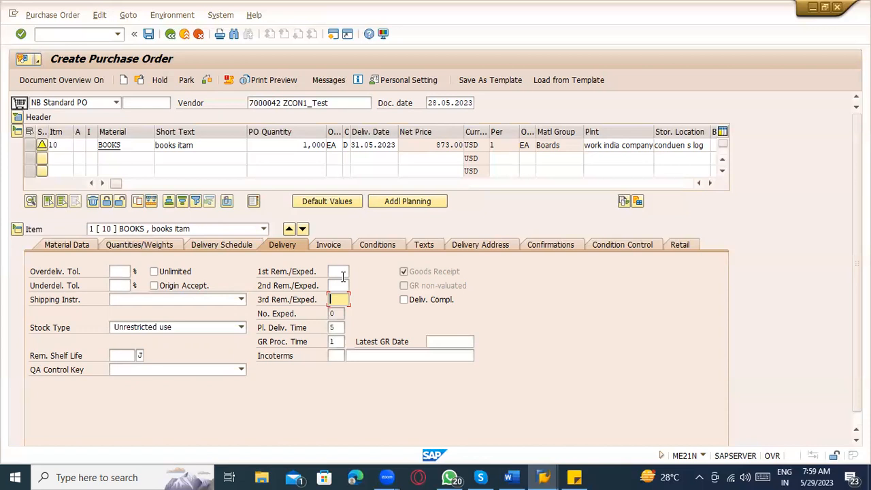
left_click(232, 324)
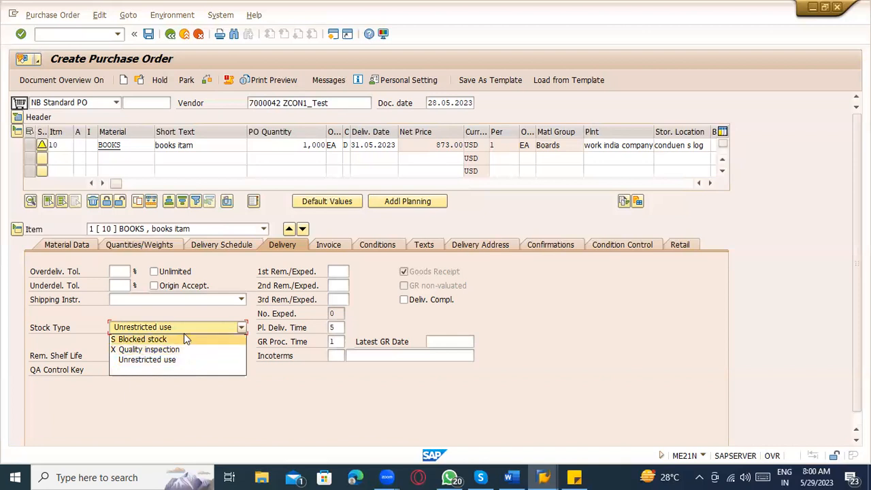
left_click(324, 379)
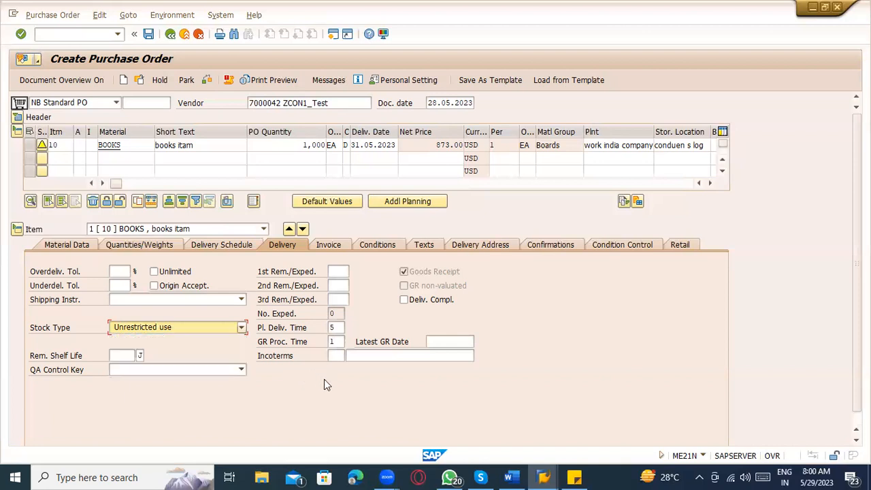
left_click(172, 331)
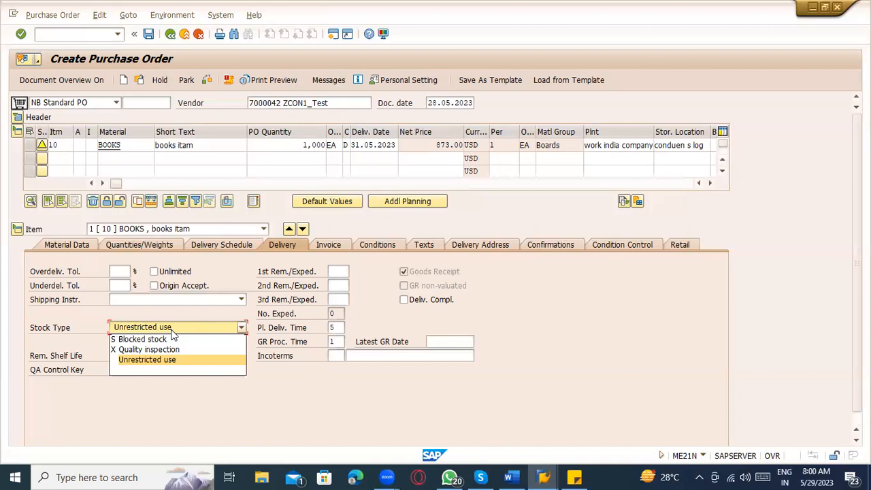
left_click(336, 332)
left_click(336, 340)
left_click(336, 328)
left_click(340, 353)
left_click(336, 341)
left_click(337, 327)
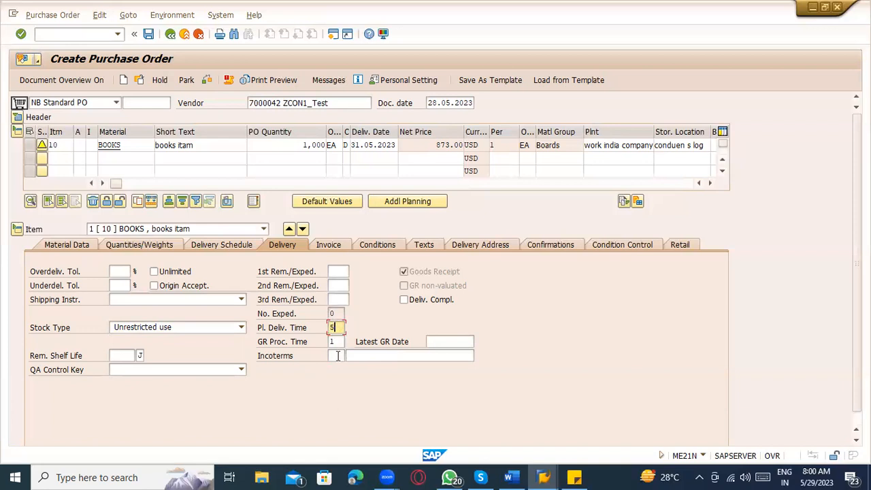
left_click(337, 355)
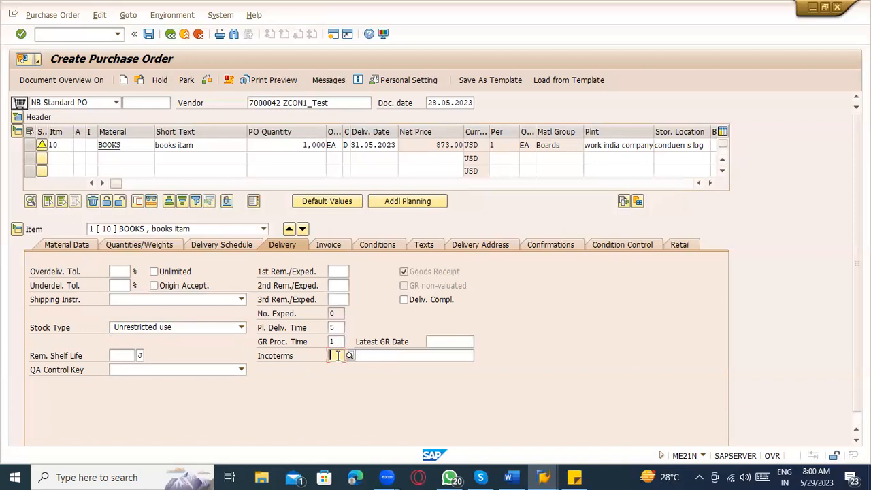
left_click(297, 359)
left_click(338, 357)
Step: On item 10's Invoice tab, tick GR-Bsd IV, leave DP Category blank, and enter the Tax code field
left_click(344, 245)
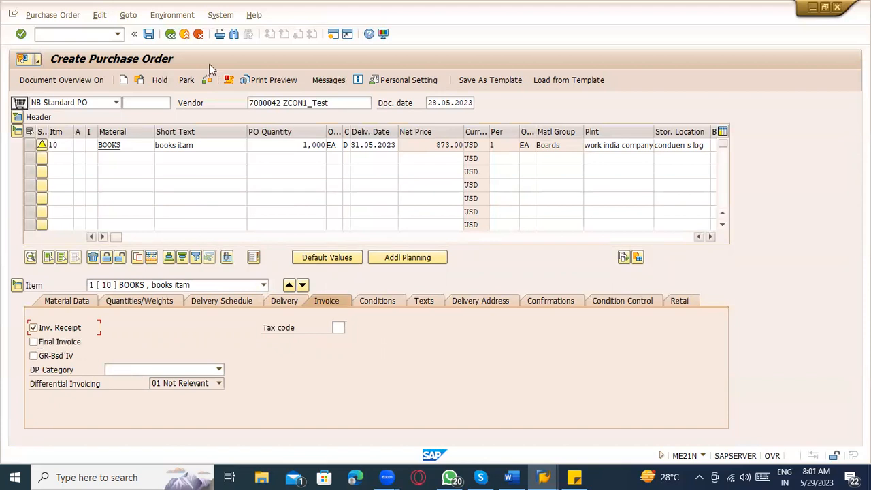
left_click(50, 362)
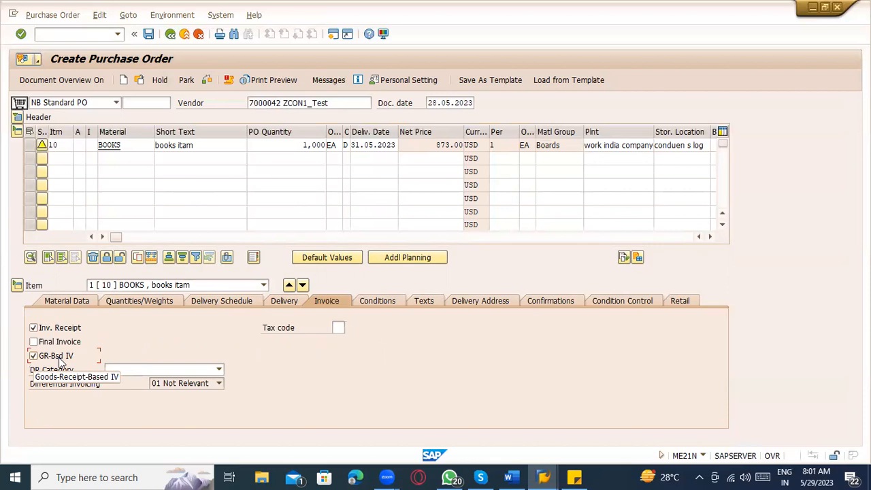
left_click(193, 368)
key("Escape")
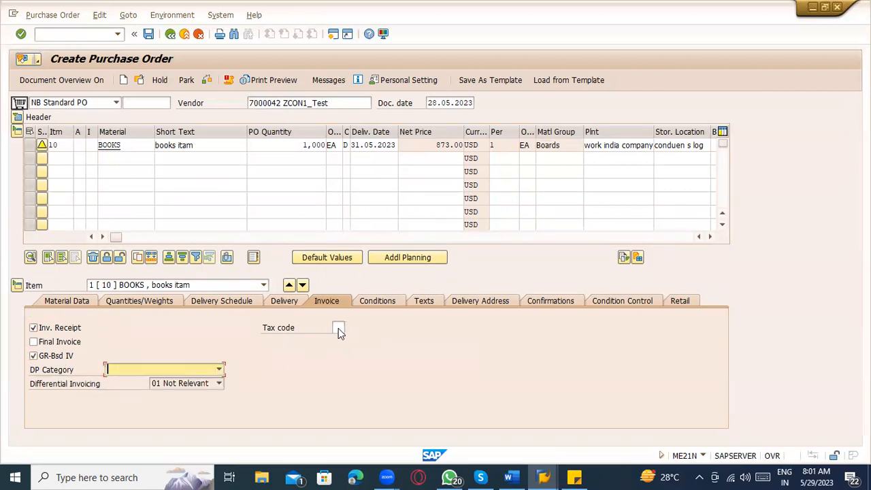
left_click(343, 328)
Step: View the unrestricted list of 20 tax codes for item 10, including B2 and V0
left_click(350, 329)
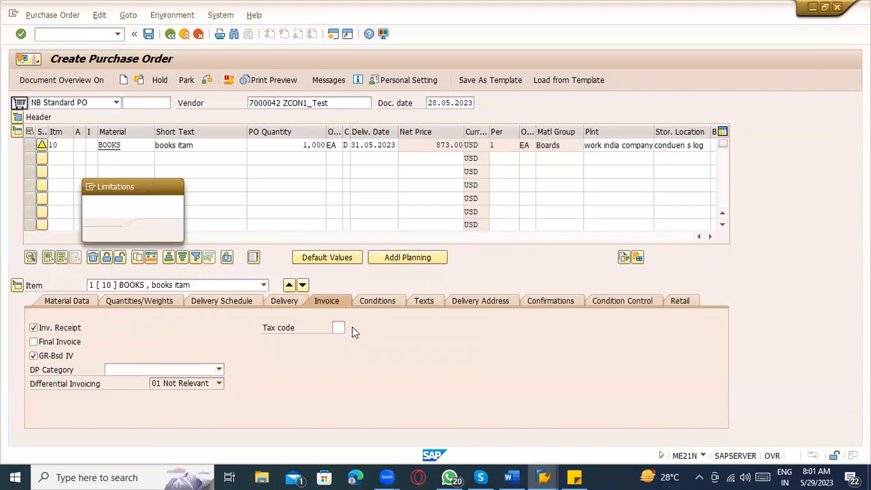
left_click(175, 188)
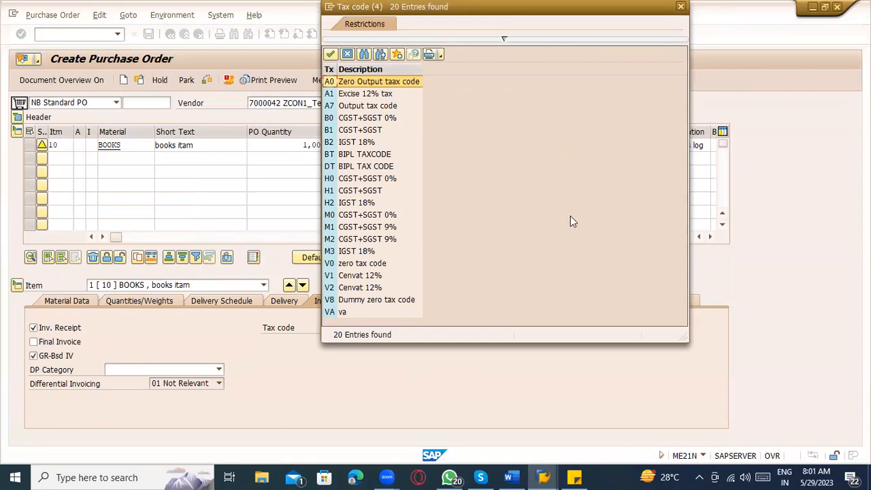
left_click(680, 8)
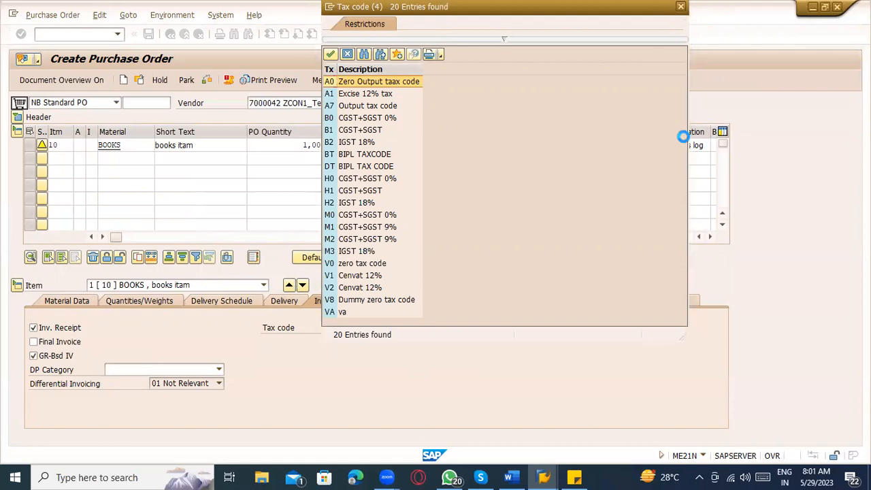